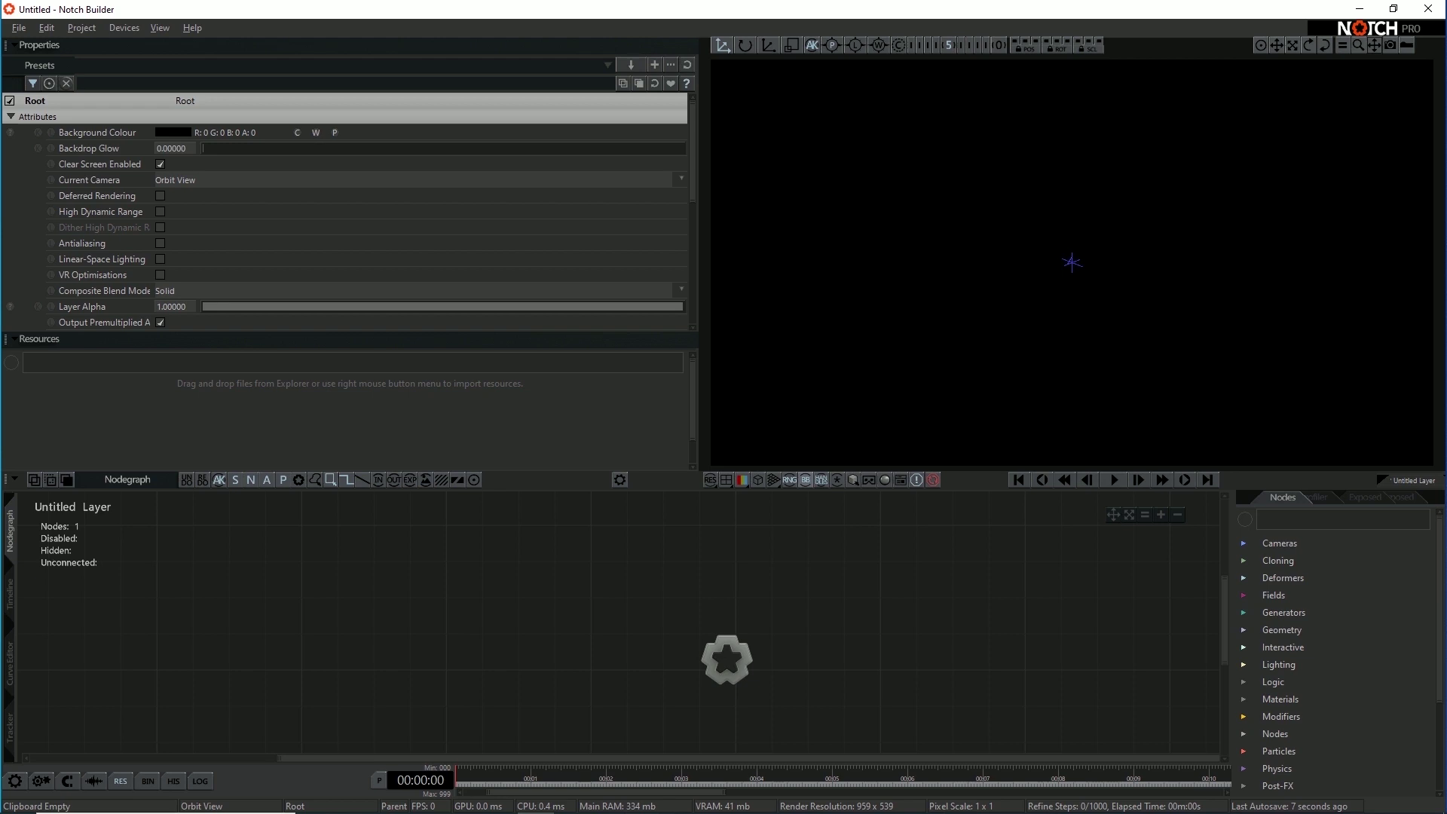
Step: Find the Spline geometry node and add it to the nodegraph, connected to the Root node
{"action": "scroll", "coordinate": [1286, 683], "scroll_direction": "down", "scroll_amount": 2}
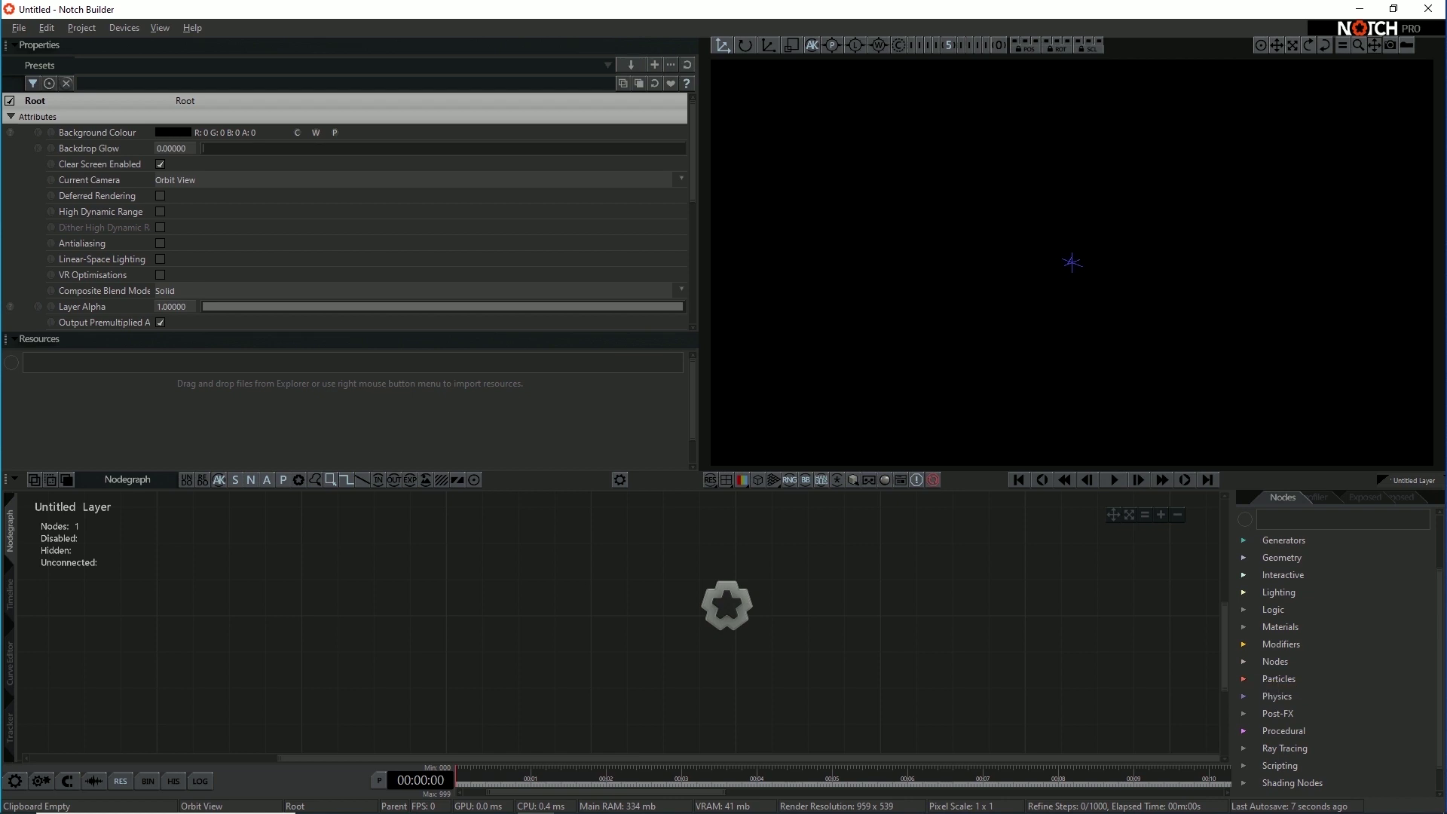
{"action": "scroll", "coordinate": [1385, 599], "scroll_direction": "up", "scroll_amount": 1}
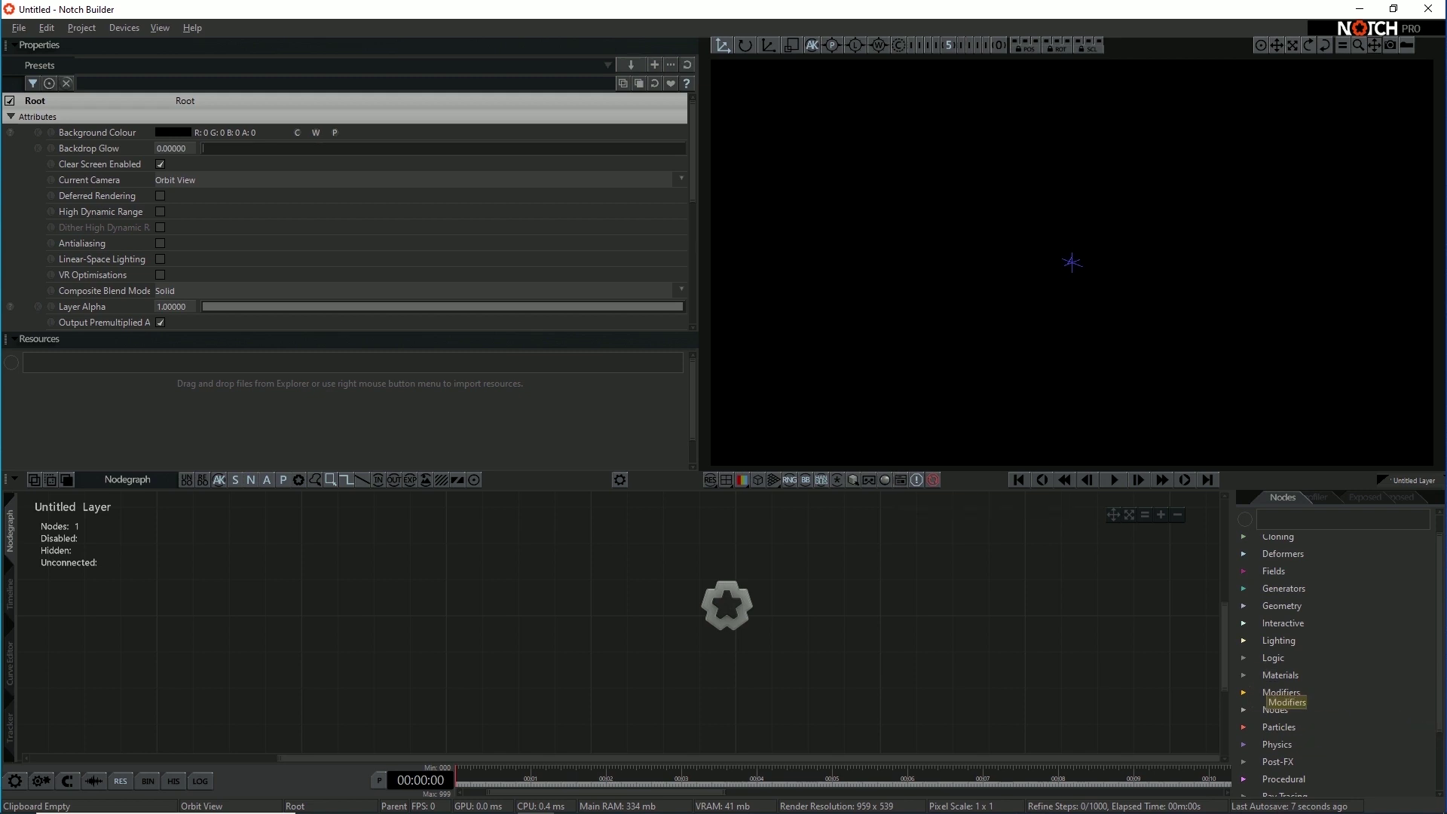
{"action": "left_click", "coordinate": [1275, 710]}
{"action": "scroll", "coordinate": [1347, 716], "scroll_direction": "down", "scroll_amount": 6}
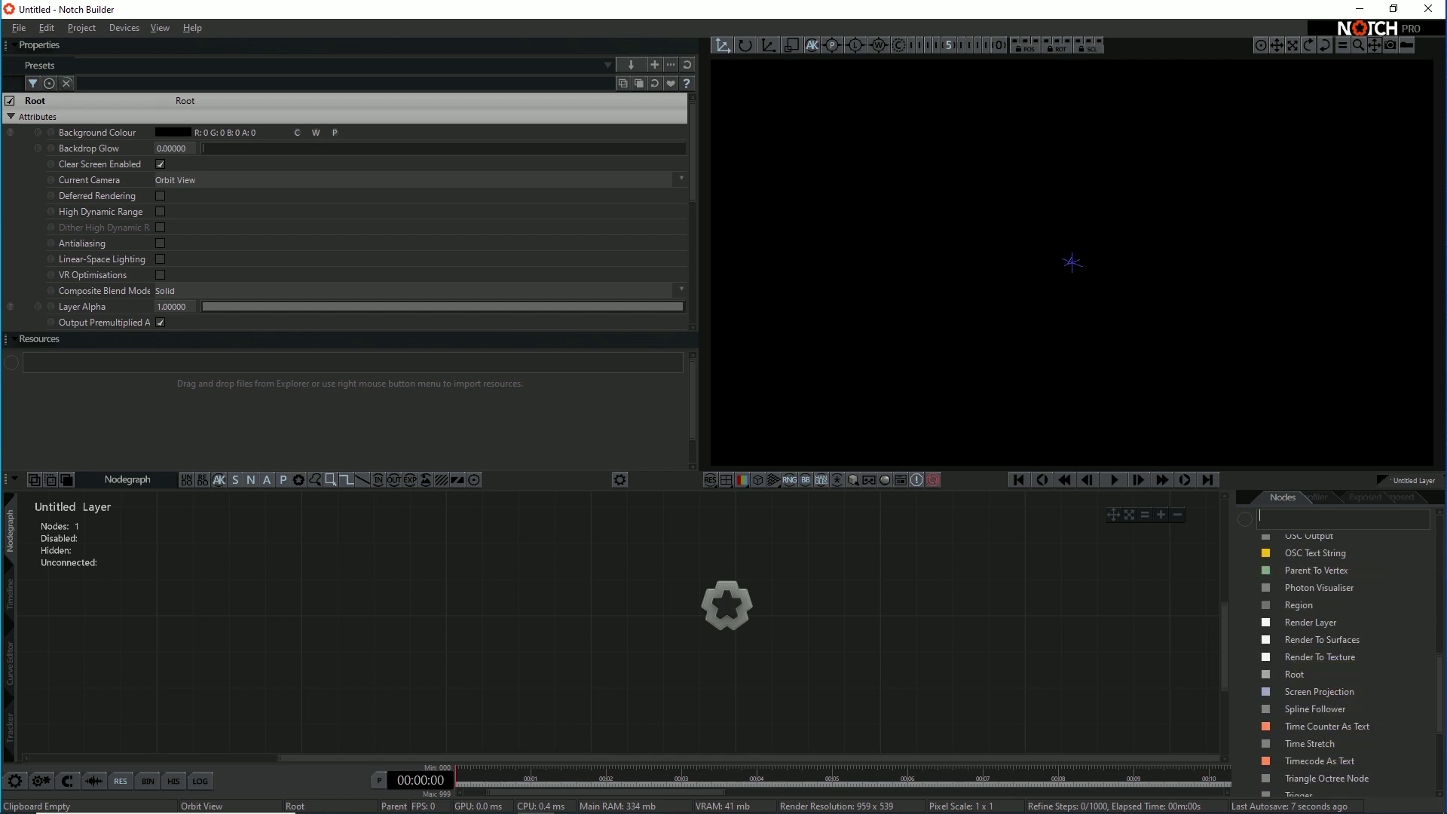
{"action": "type", "text": "spli"}
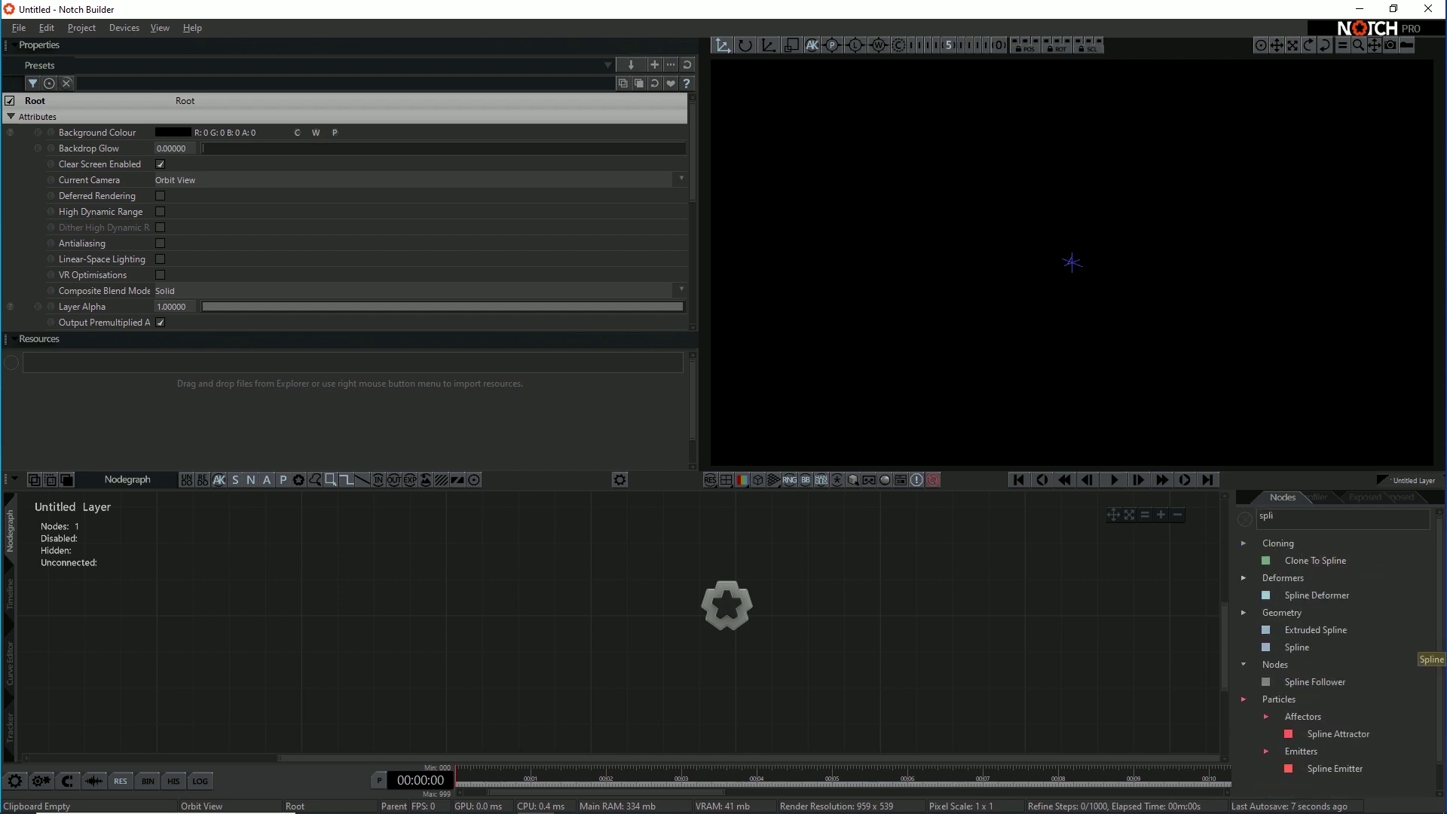
{"action": "left_click_drag", "start_coordinate": [1296, 646], "coordinate": [939, 591]}
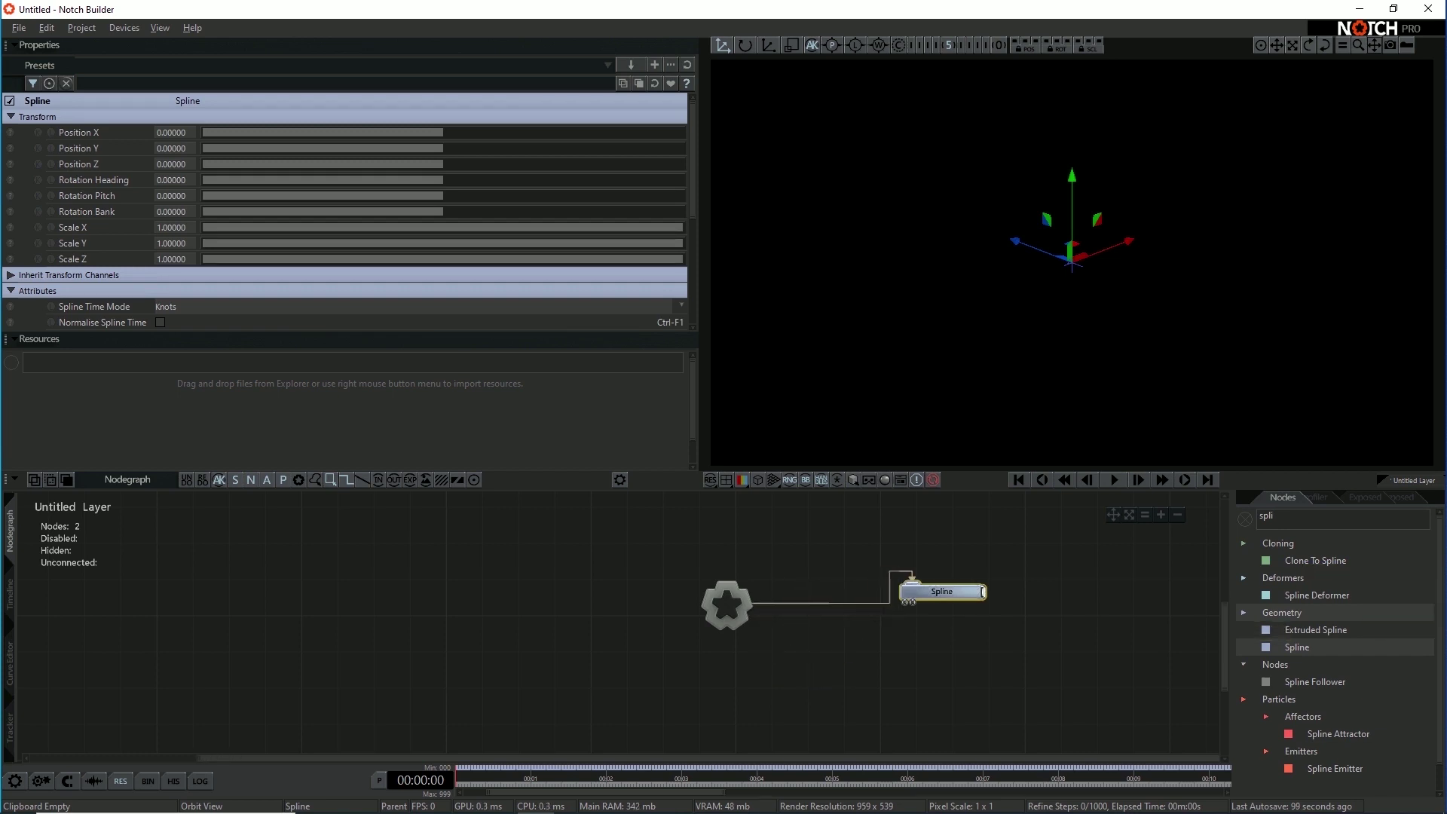
Step: Add a Null geometry node as an input of the Spline node and move it to about -6.29 in X
{"action": "left_click", "coordinate": [1245, 519]}
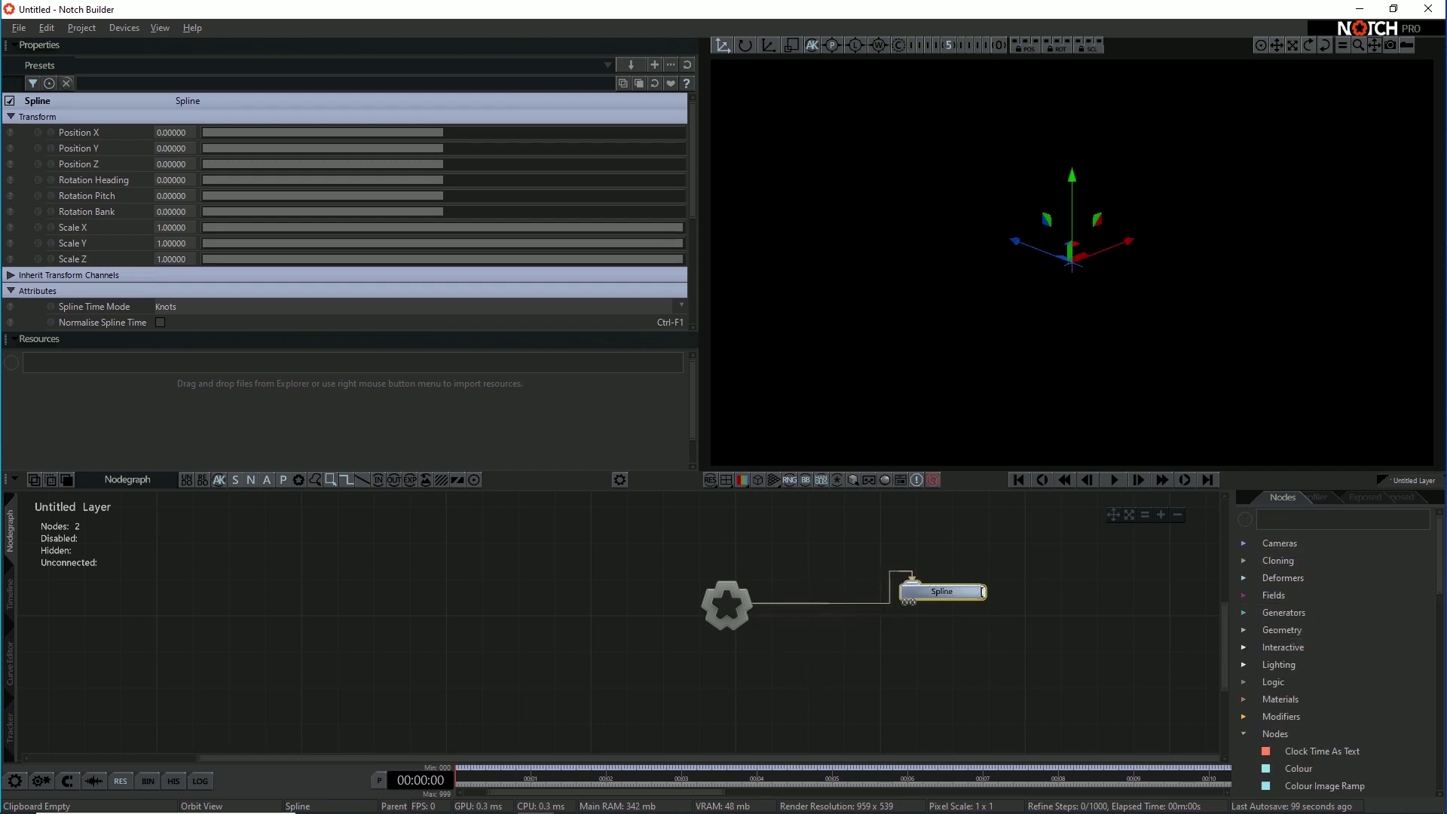
{"action": "type", "text": "null"}
{"action": "left_click_drag", "start_coordinate": [1294, 578], "coordinate": [905, 603]}
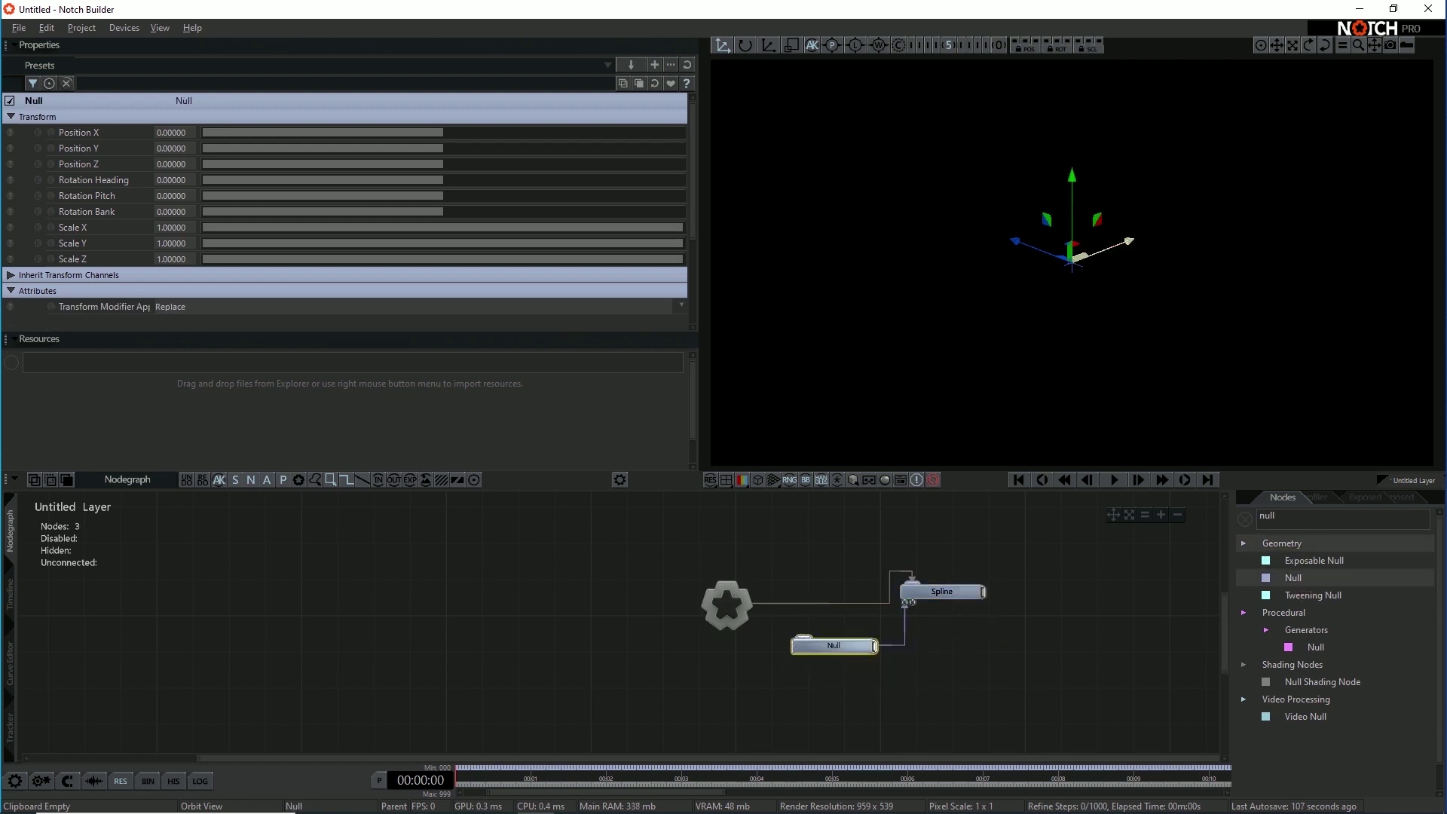
{"action": "left_click_drag", "start_coordinate": [1121, 243], "coordinate": [858, 343]}
{"action": "left_click", "coordinate": [942, 593]}
{"action": "scroll", "coordinate": [444, 219], "scroll_direction": "down", "scroll_amount": 2}
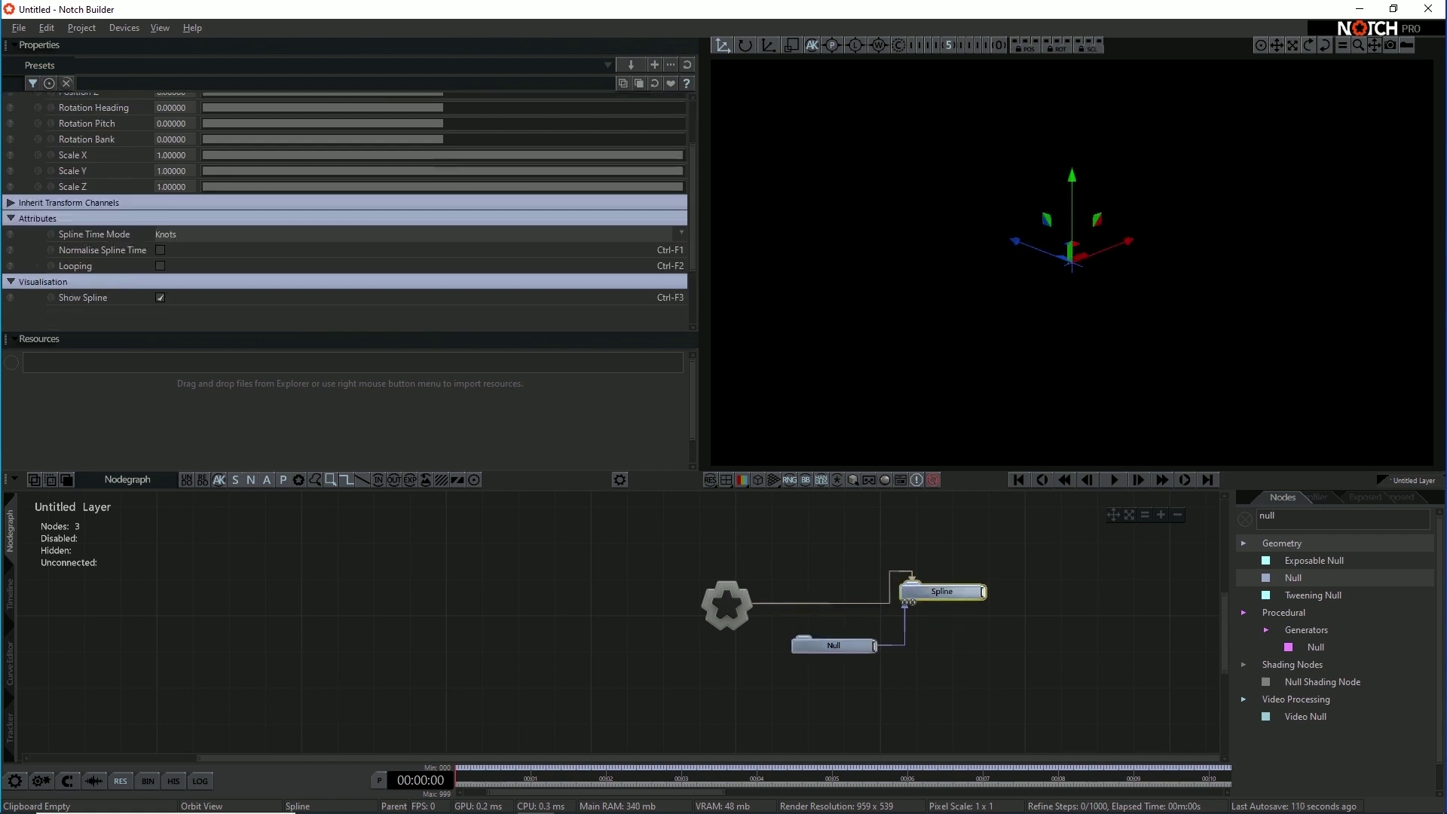
Step: Add two copies of the Null, connect both to the Spline node and place them at about -0.28 and 7.08 in X
{"action": "left_click", "coordinate": [833, 645]}
{"action": "key", "text": "ctrl+c"}
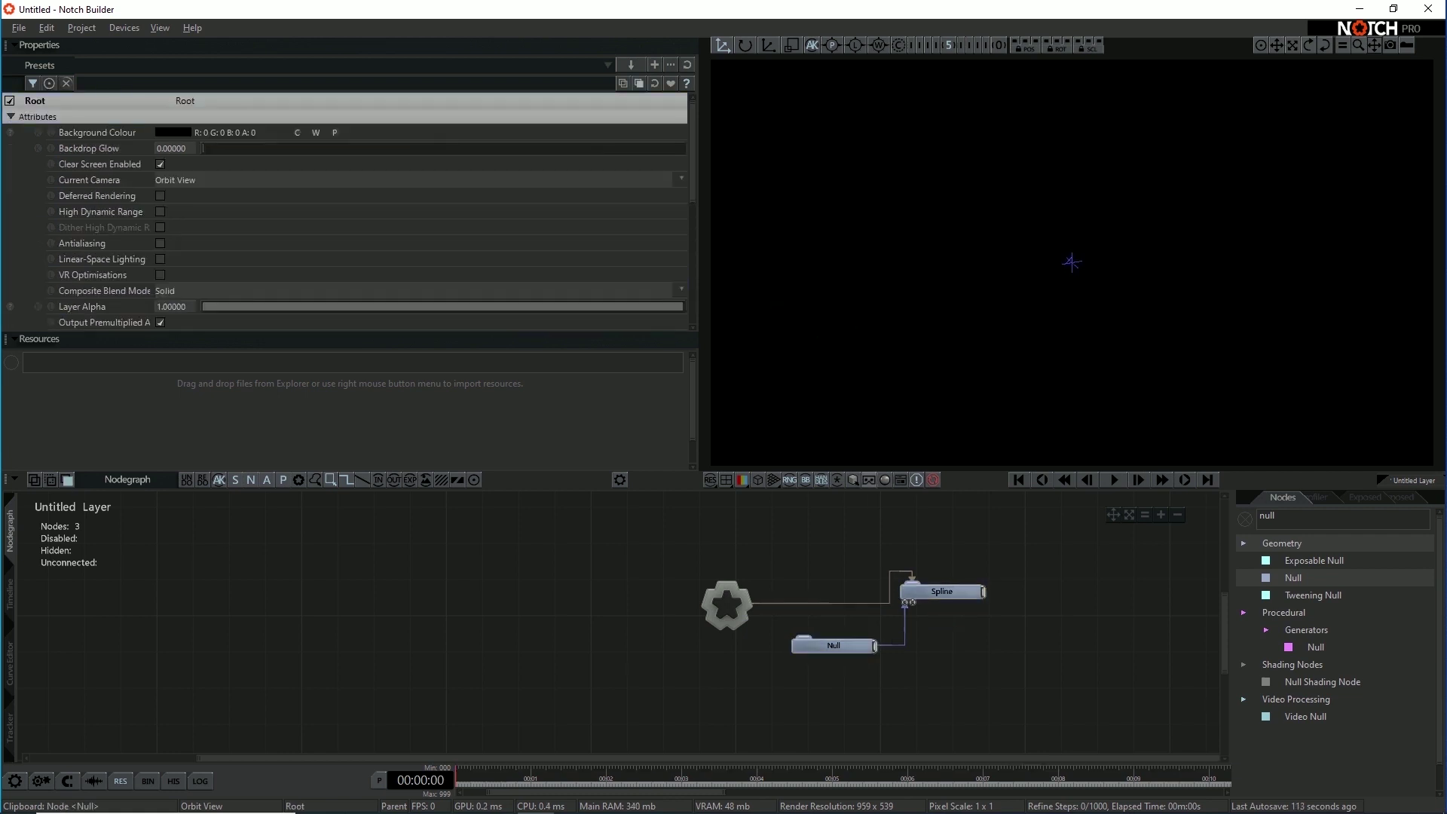
{"action": "key", "text": "ctrl+v"}
{"action": "left_click_drag", "start_coordinate": [947, 681], "coordinate": [905, 603]}
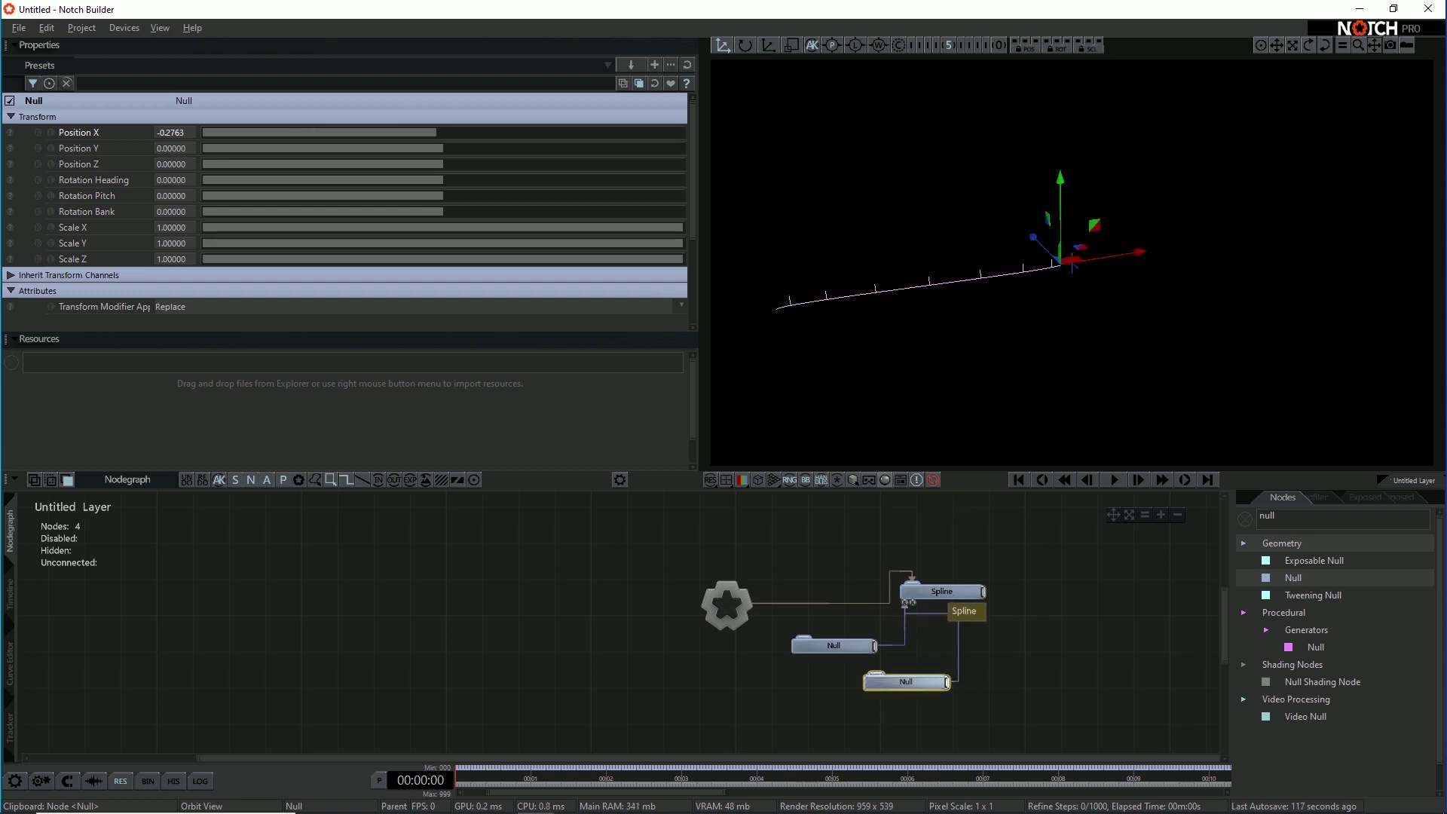
{"action": "key", "text": "ctrl+v"}
{"action": "left_click_drag", "start_coordinate": [1003, 718], "coordinate": [905, 603]}
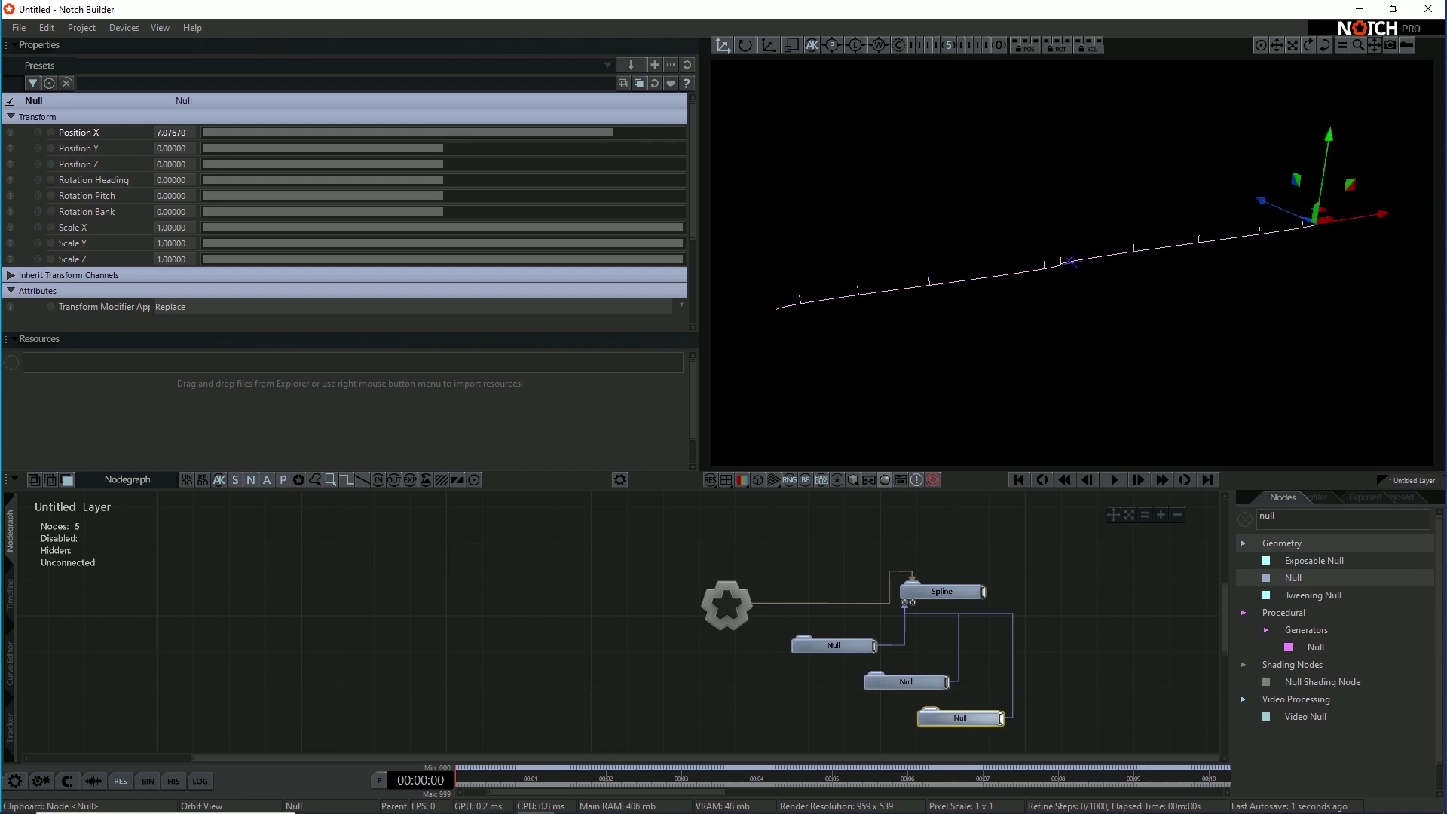
Step: Raise the middle Null to about 2.17 in Y so the spline peaks at its centre
{"action": "right_click_drag", "start_coordinate": [1072, 262], "coordinate": [1033, 263]}
{"action": "left_click", "coordinate": [1060, 263]}
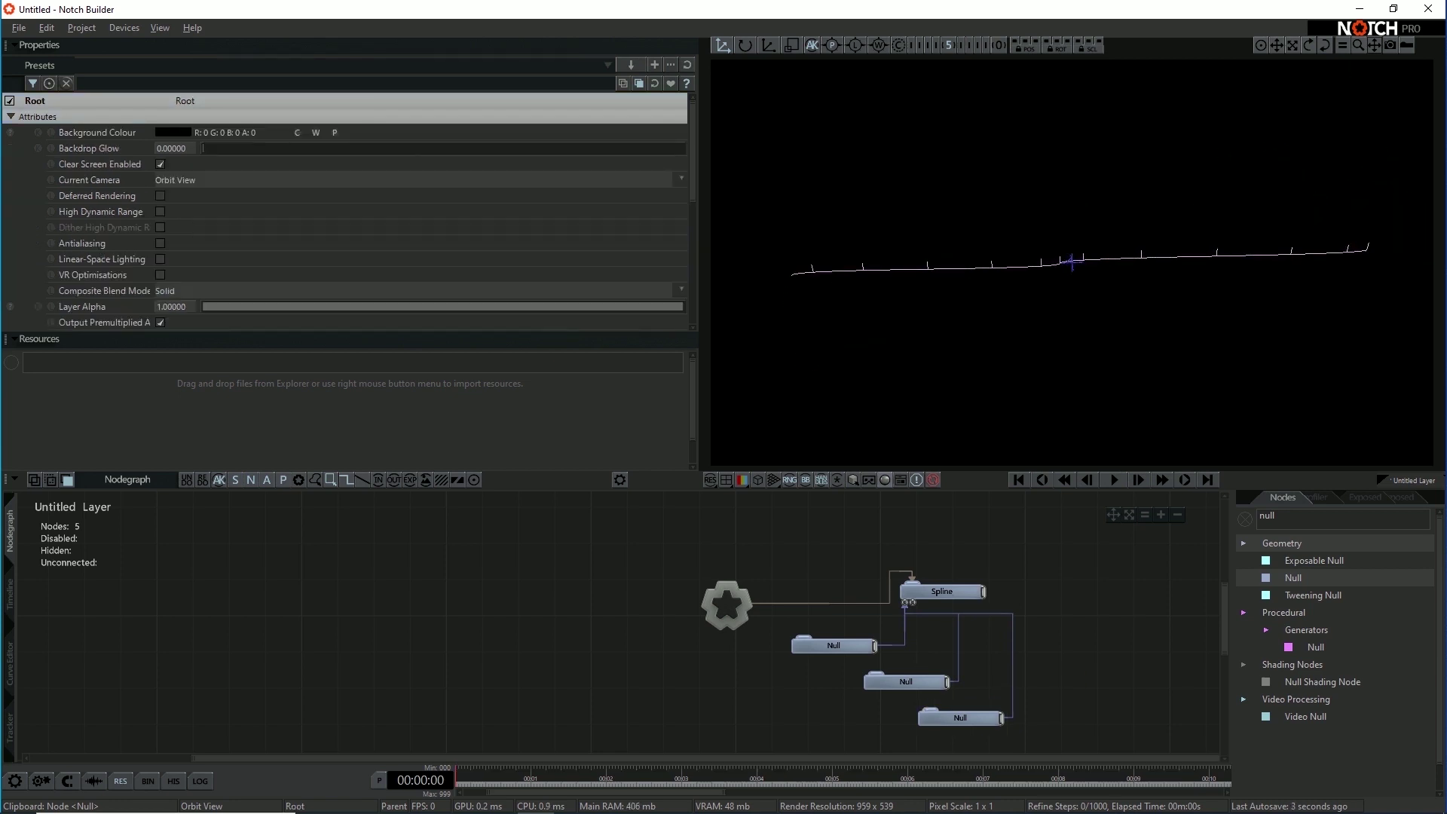
{"action": "left_click", "coordinate": [904, 682]}
{"action": "left_click_drag", "start_coordinate": [1059, 180], "coordinate": [1059, 89]}
{"action": "right_click_drag", "start_coordinate": [1072, 219], "coordinate": [1161, 226]}
{"action": "scroll", "coordinate": [1089, 219], "scroll_direction": "up", "scroll_amount": 3}
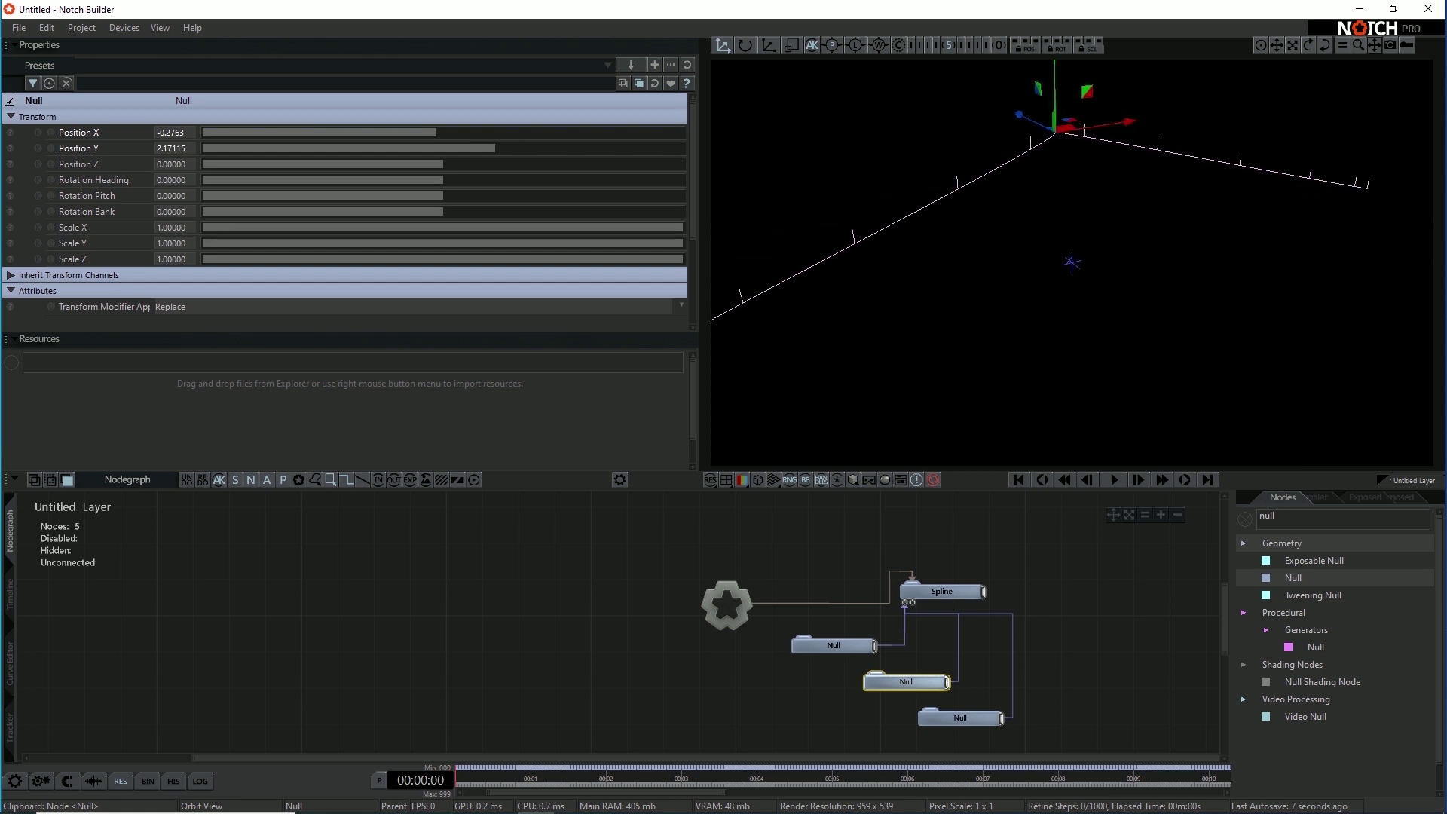
{"action": "left_click", "coordinate": [1161, 226]}
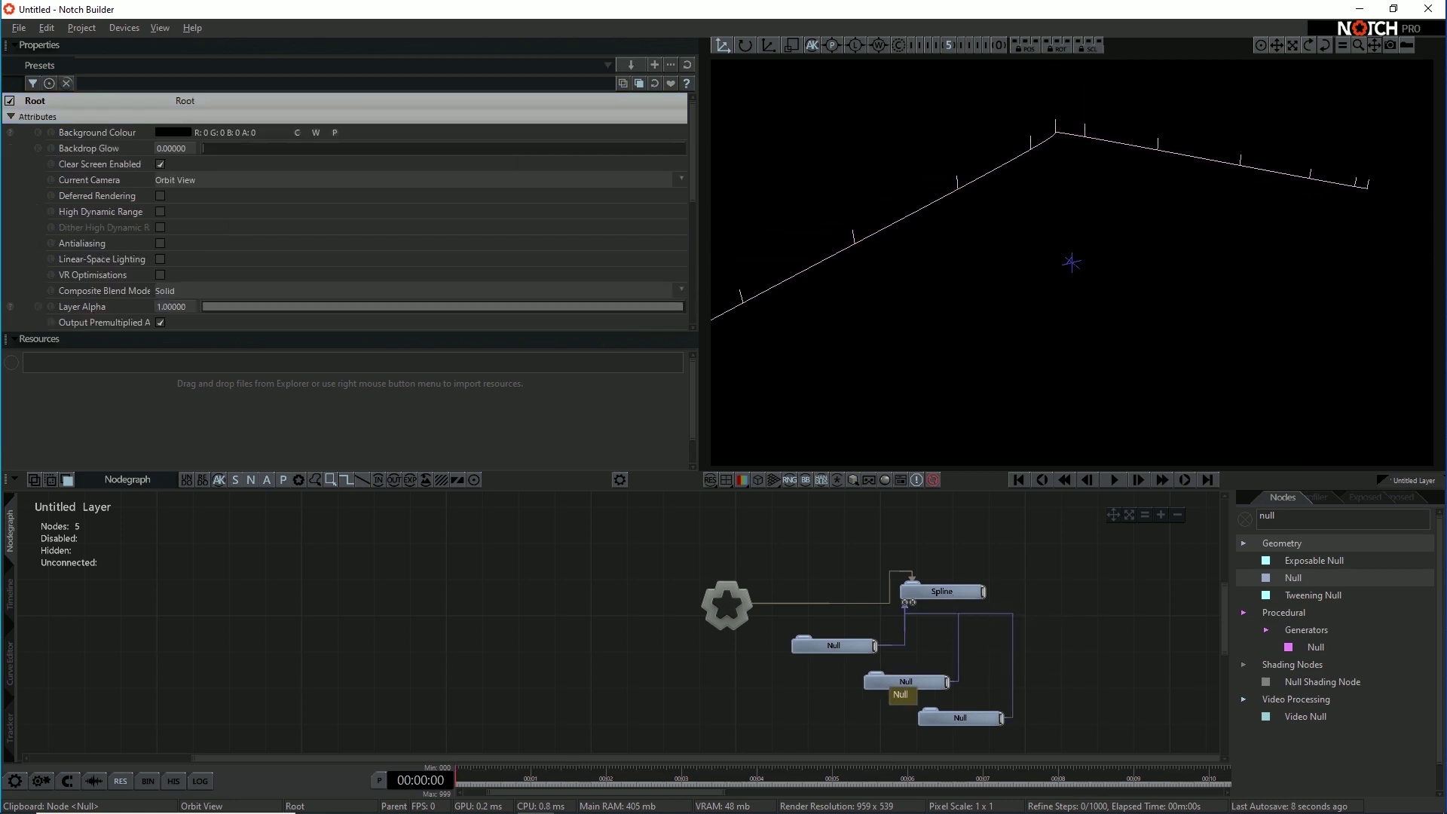
Step: Set the middle Null's Rotation Heading to about 122 degrees
{"action": "left_click", "coordinate": [905, 683]}
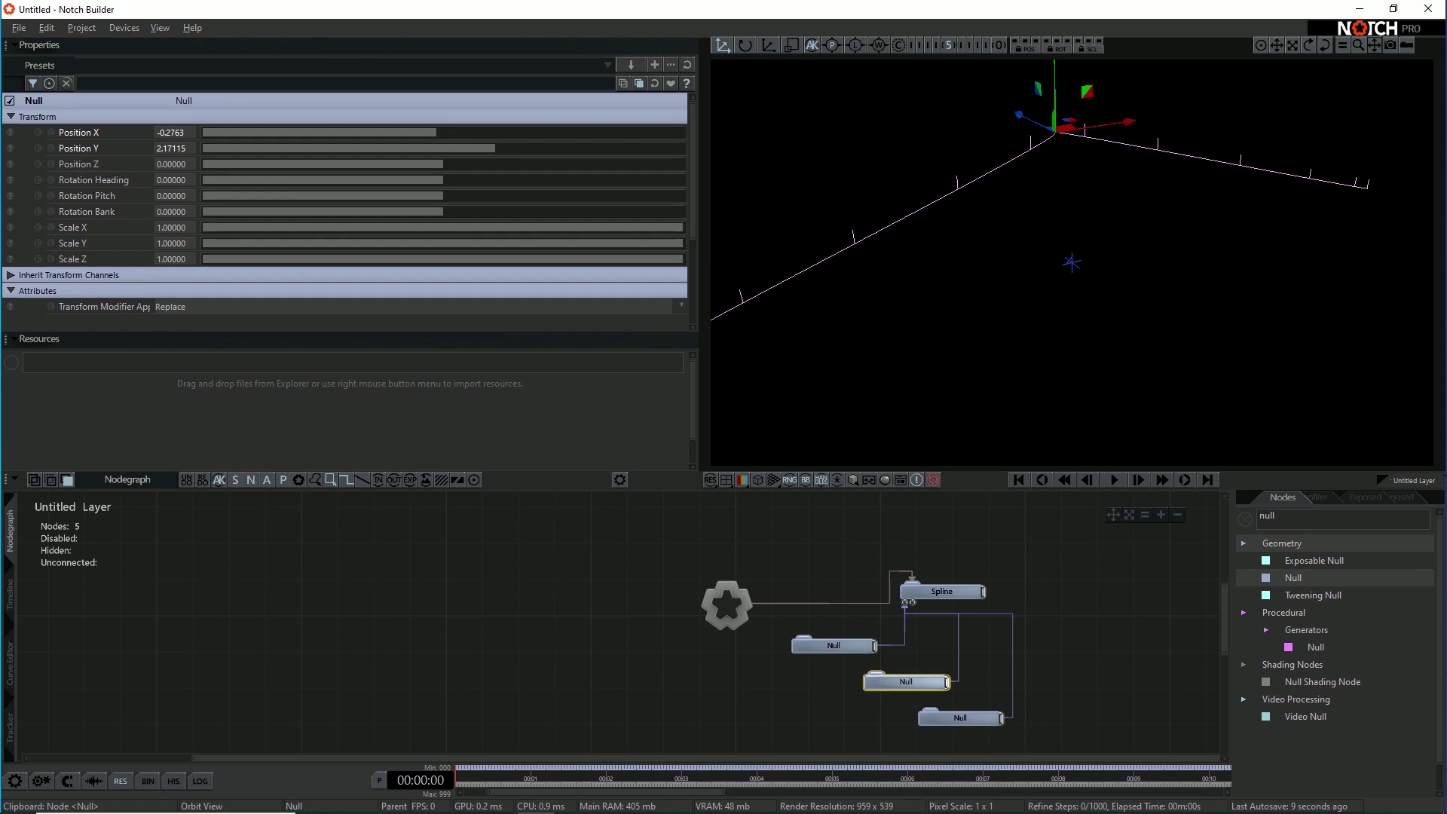
{"action": "left_click_drag", "start_coordinate": [444, 180], "coordinate": [605, 180]}
{"action": "mouse_move", "coordinate": [881, 226]}
{"action": "right_mouse_down"}
{"action": "mouse_move", "coordinate": [1055, 232]}
{"action": "mouse_move", "coordinate": [886, 229]}
{"action": "right_mouse_up"}
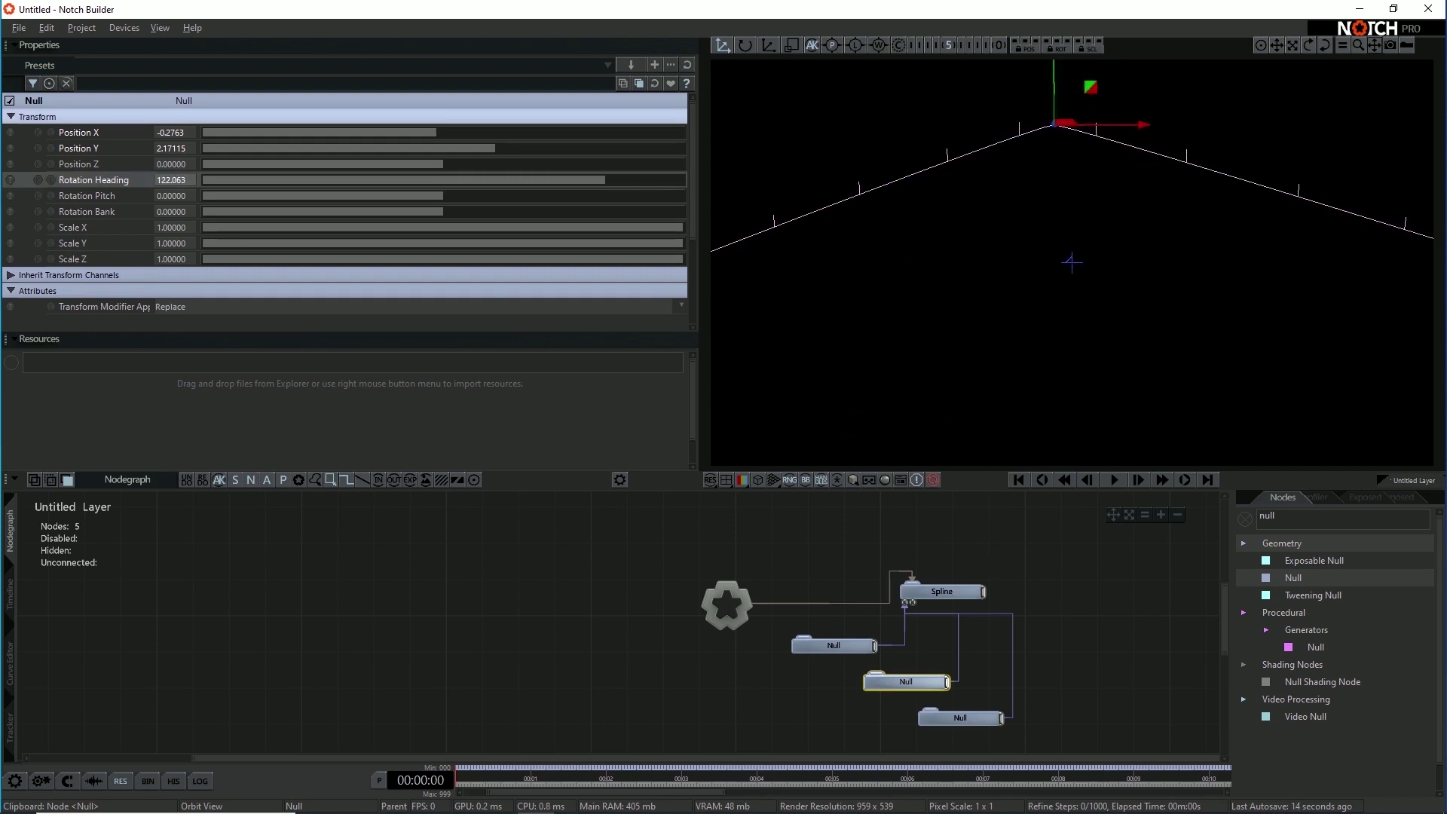
{"action": "left_click", "coordinate": [886, 228]}
Step: Increase the middle Null's Scale Z to about 6.63 to smooth the spline's curve
{"action": "left_click", "coordinate": [904, 682]}
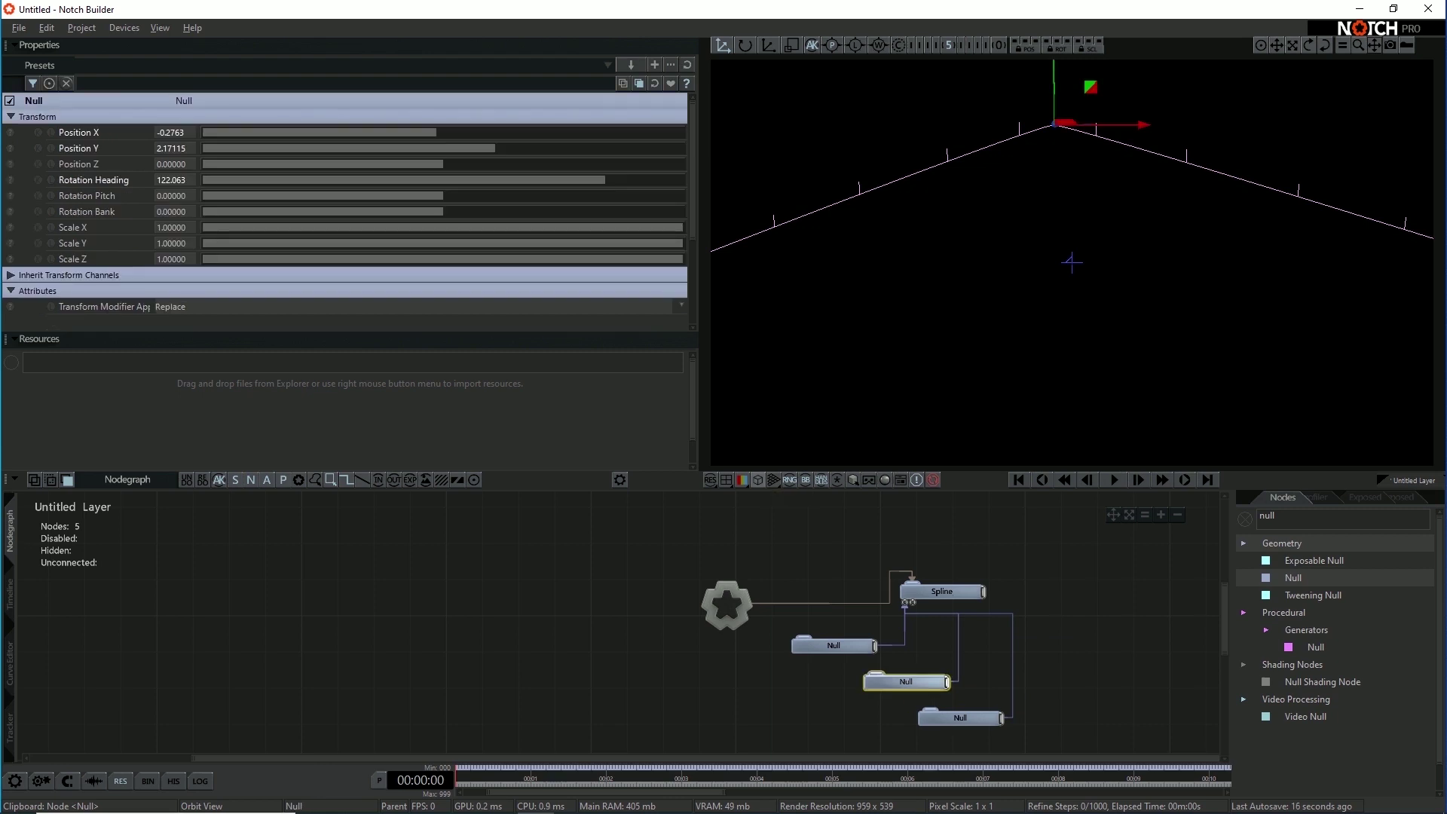
{"action": "left_click_drag", "start_coordinate": [673, 259], "coordinate": [1445, 259]}
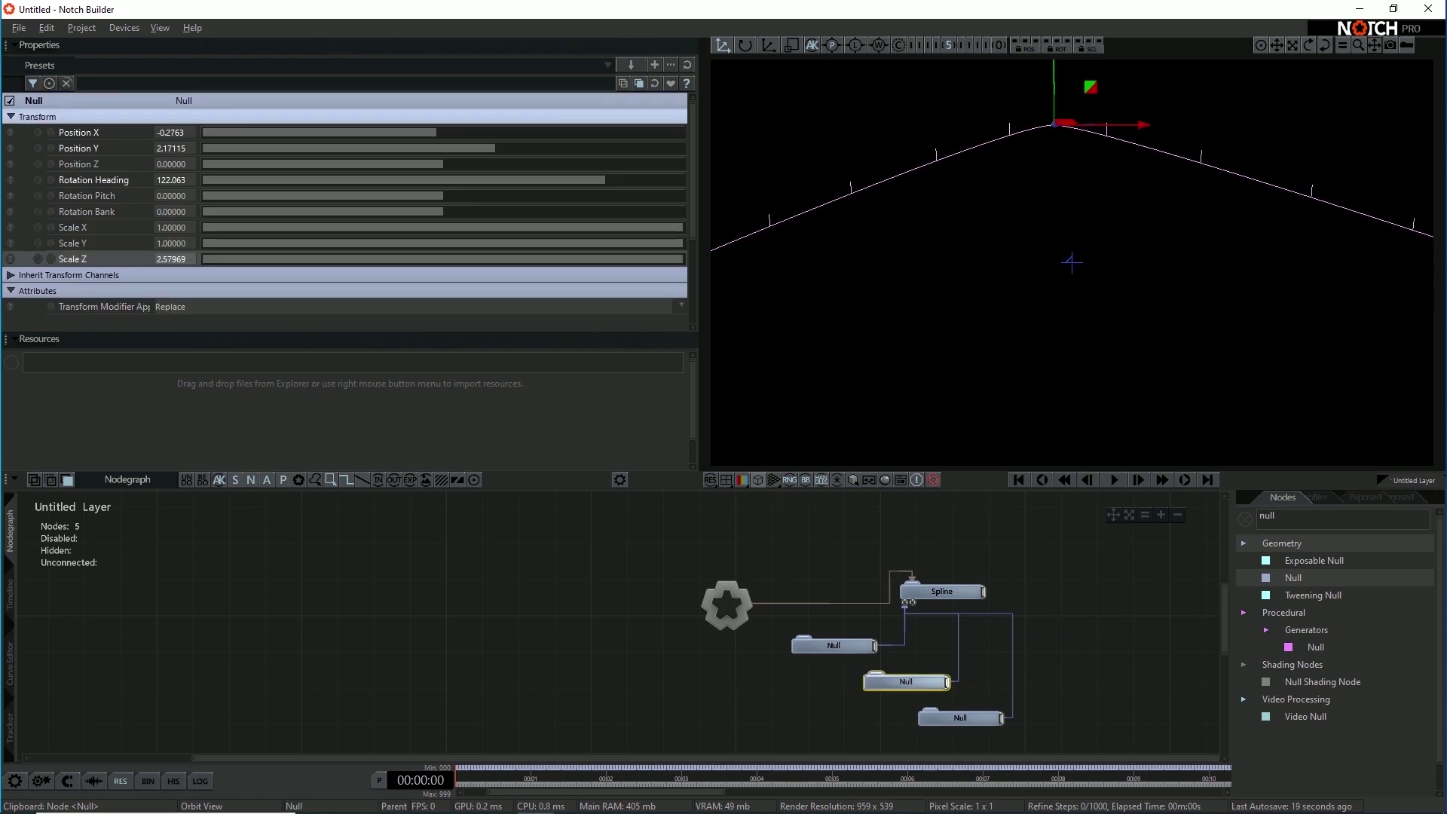
{"action": "left_click_drag", "start_coordinate": [171, 259], "coordinate": [218, 259]}
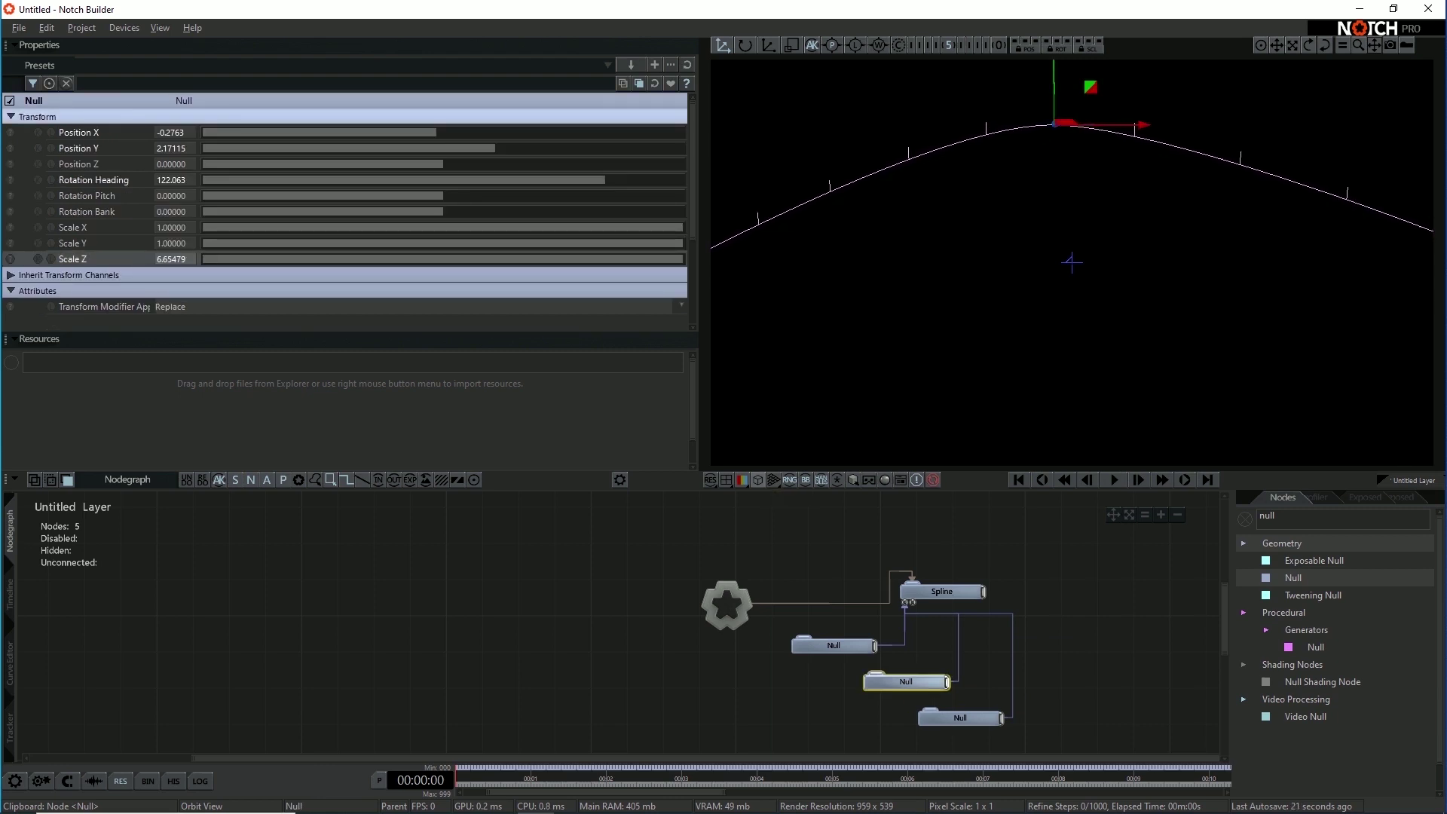
{"action": "right_click_drag", "start_coordinate": [1055, 264], "coordinate": [1233, 283]}
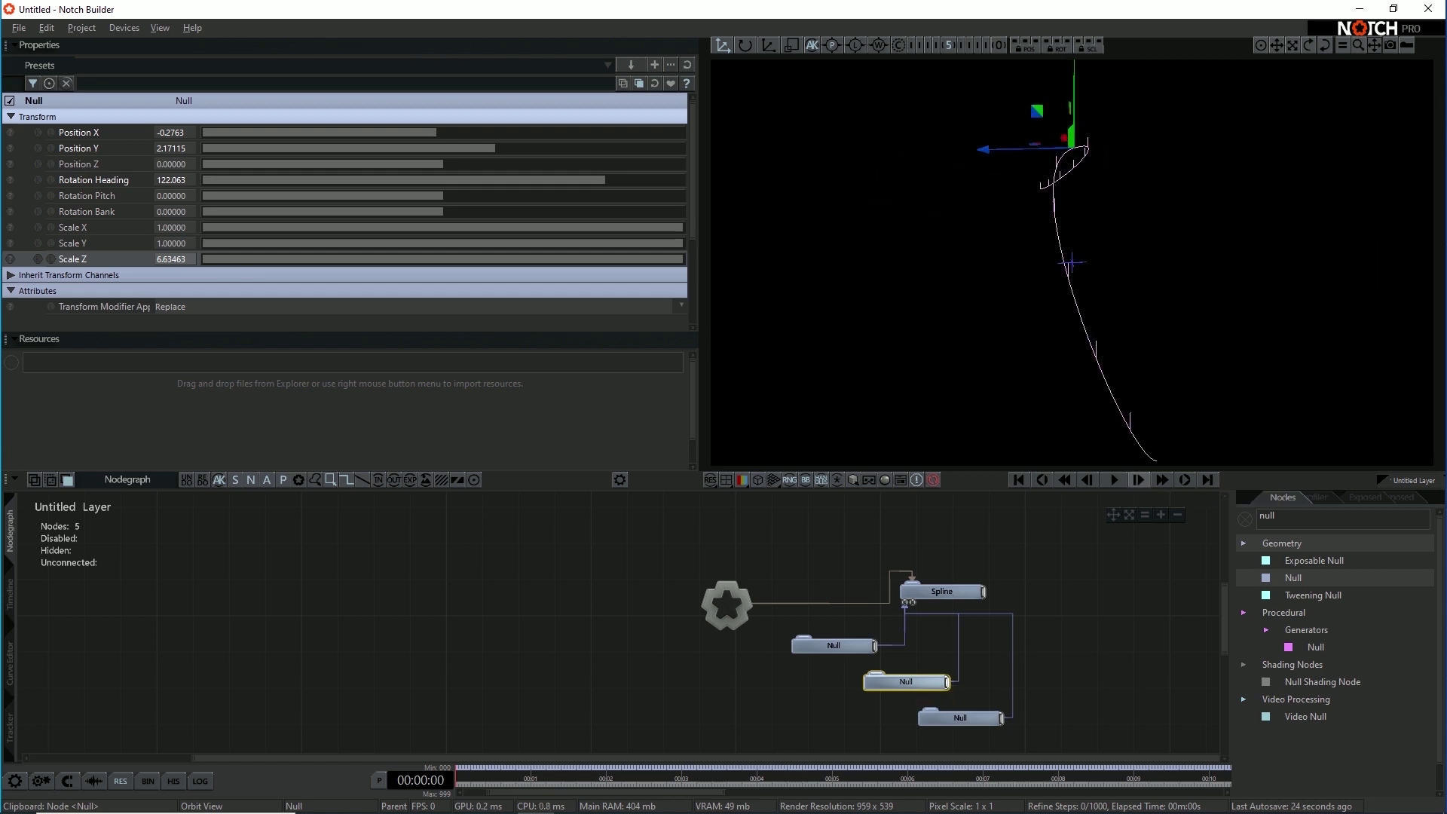
Step: Turn the first Null's Rotation Heading to a negative angle to bend that end of the spline
{"action": "left_click", "coordinate": [834, 646]}
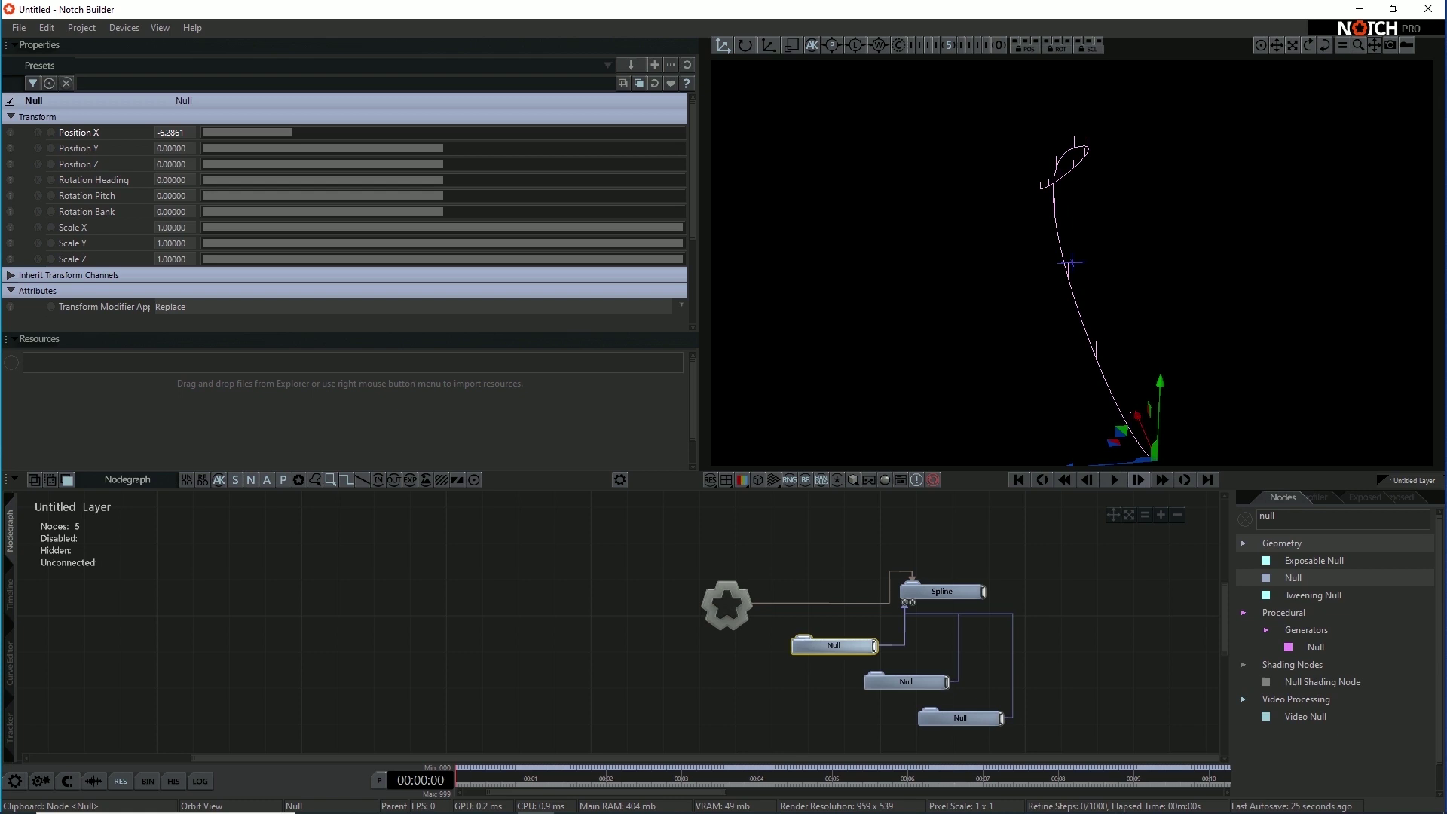
{"action": "left_click_drag", "start_coordinate": [443, 180], "coordinate": [329, 179]}
{"action": "mouse_move", "coordinate": [1070, 263]}
{"action": "right_mouse_down"}
{"action": "mouse_move", "coordinate": [988, 268]}
{"action": "mouse_move", "coordinate": [1067, 302]}
{"action": "mouse_move", "coordinate": [1069, 287]}
{"action": "right_mouse_up"}
Step: Rotate the third Null to about -100.7 heading, -1.69 pitch and 23.6 bank
{"action": "left_click", "coordinate": [959, 719]}
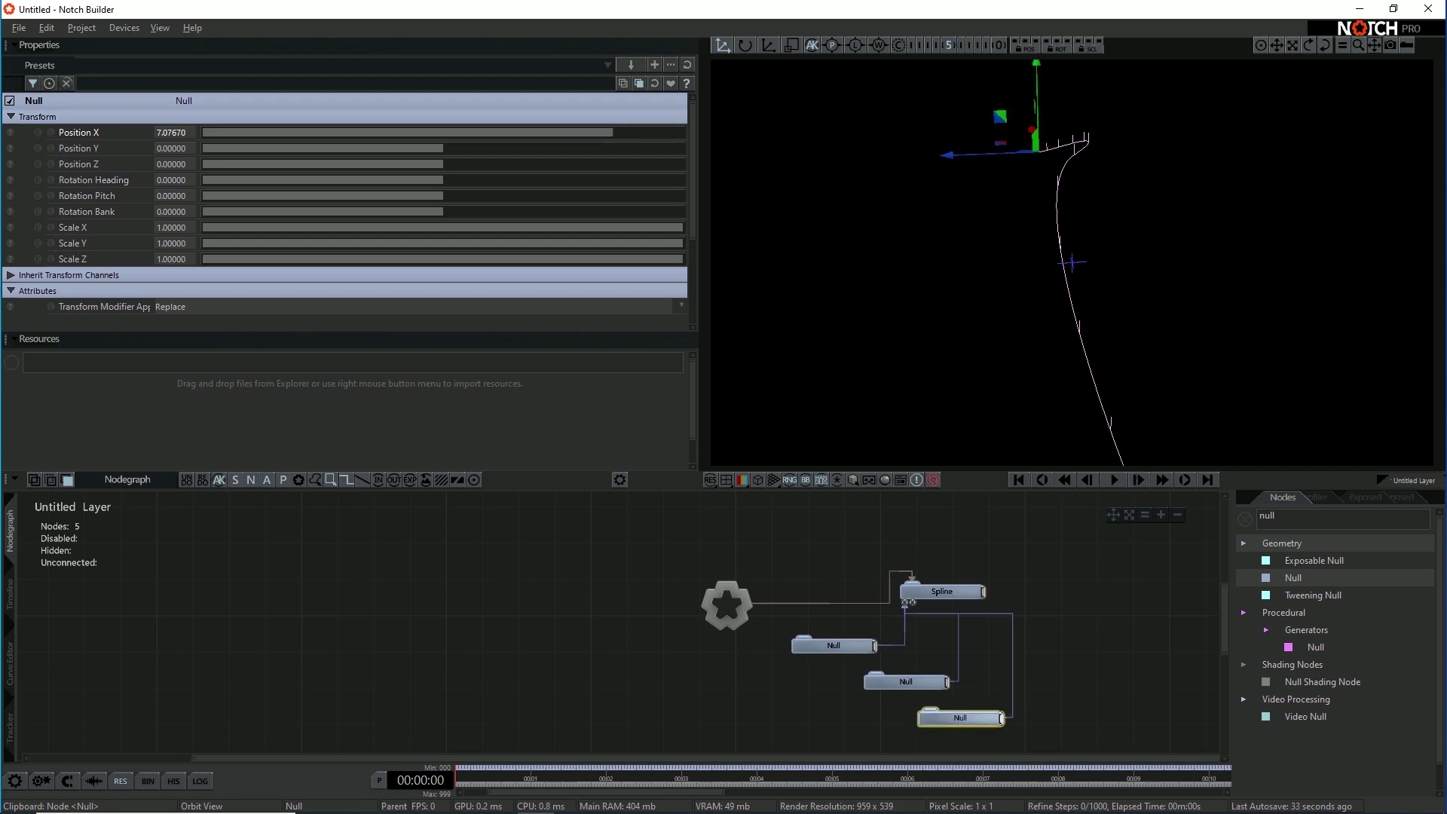
{"action": "left_click_drag", "start_coordinate": [443, 180], "coordinate": [510, 211]}
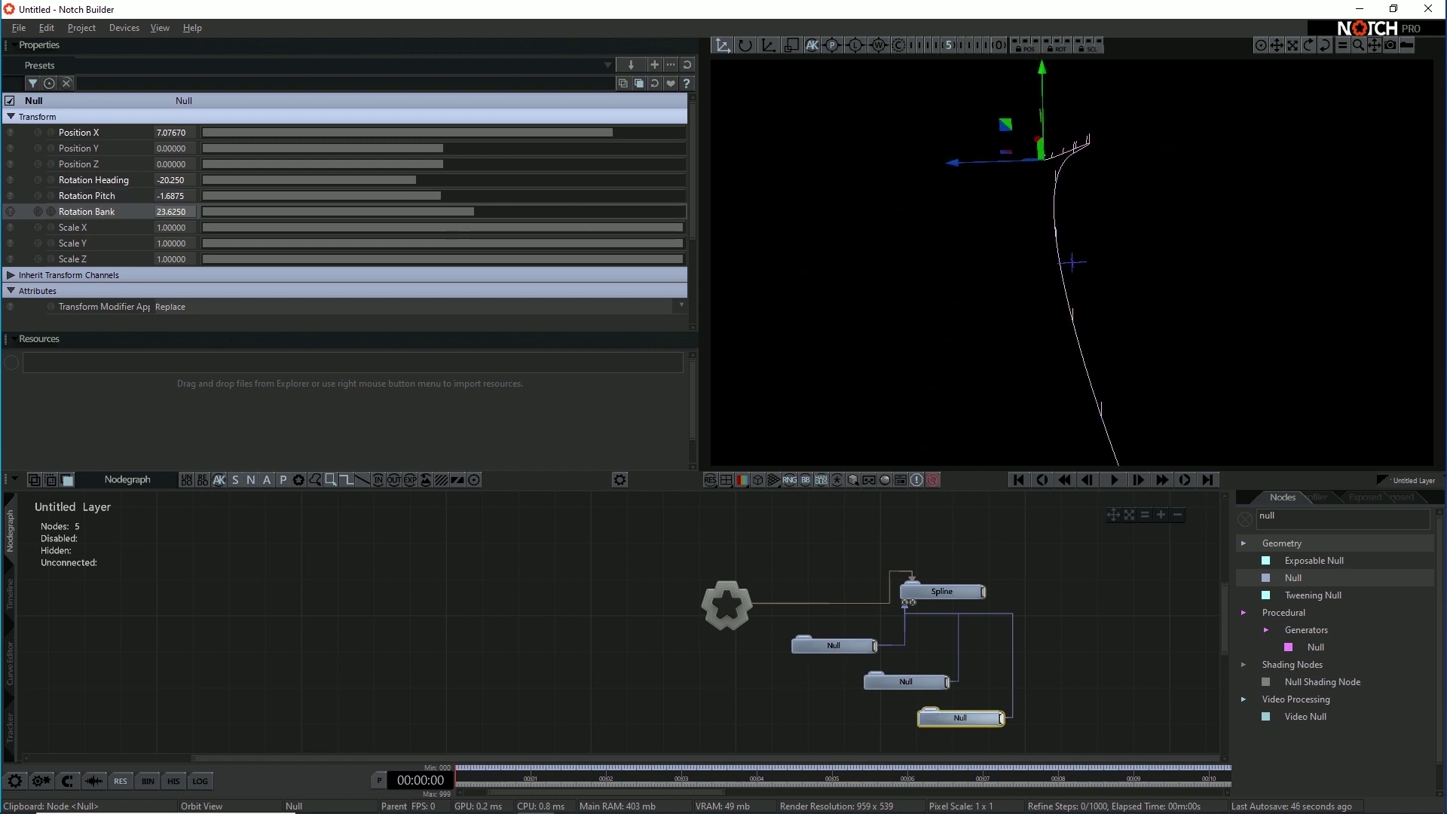
{"action": "left_click_drag", "start_coordinate": [416, 180], "coordinate": [309, 179]}
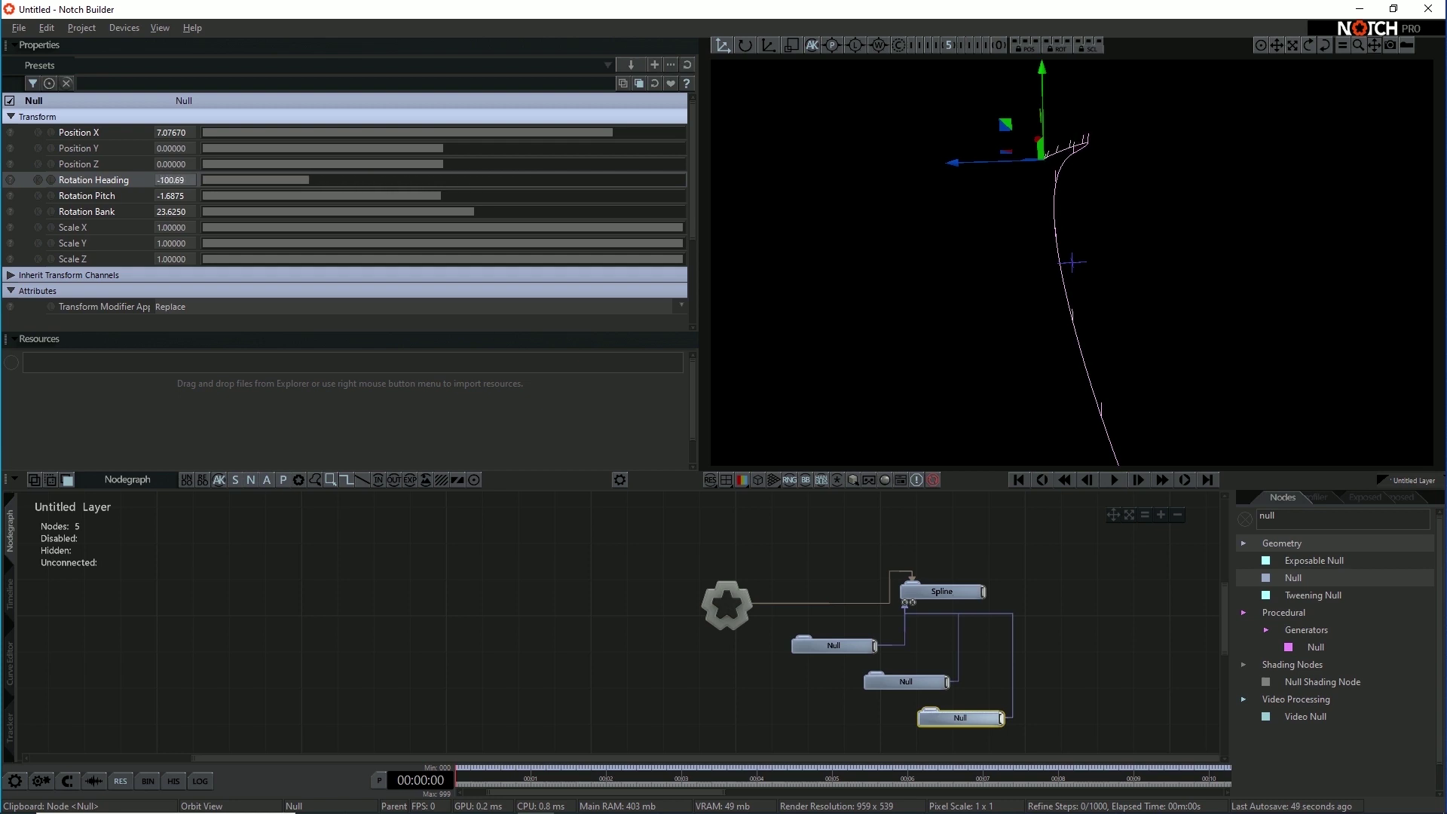
{"action": "left_click_drag", "start_coordinate": [1115, 264], "coordinate": [949, 265]}
Step: Set the middle Null's Rotation Pitch to about 1.13 and its Rotation Bank to about -57.9
{"action": "left_click", "coordinate": [906, 682]}
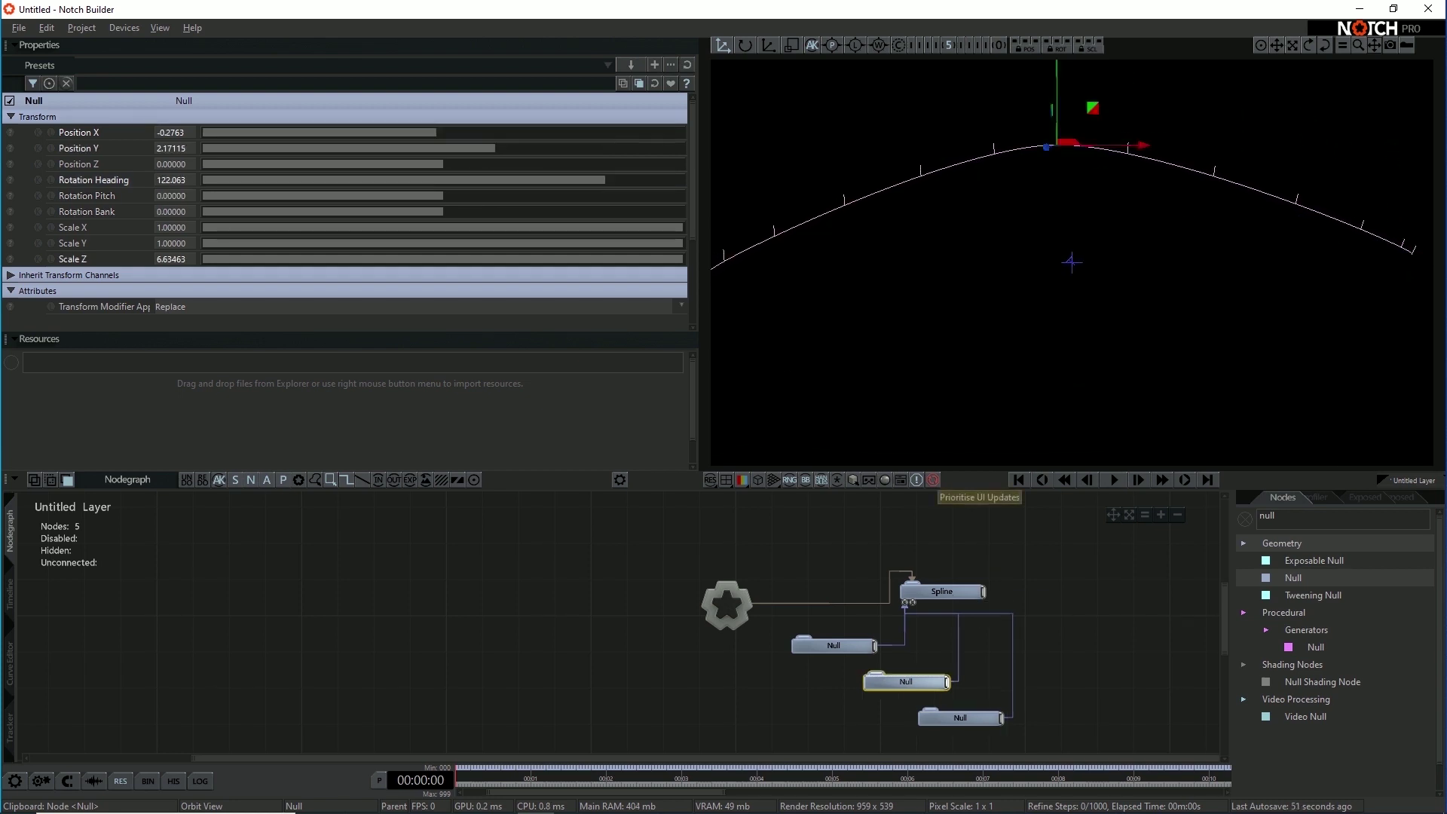
{"action": "left_click_drag", "start_coordinate": [1040, 325], "coordinate": [912, 324]}
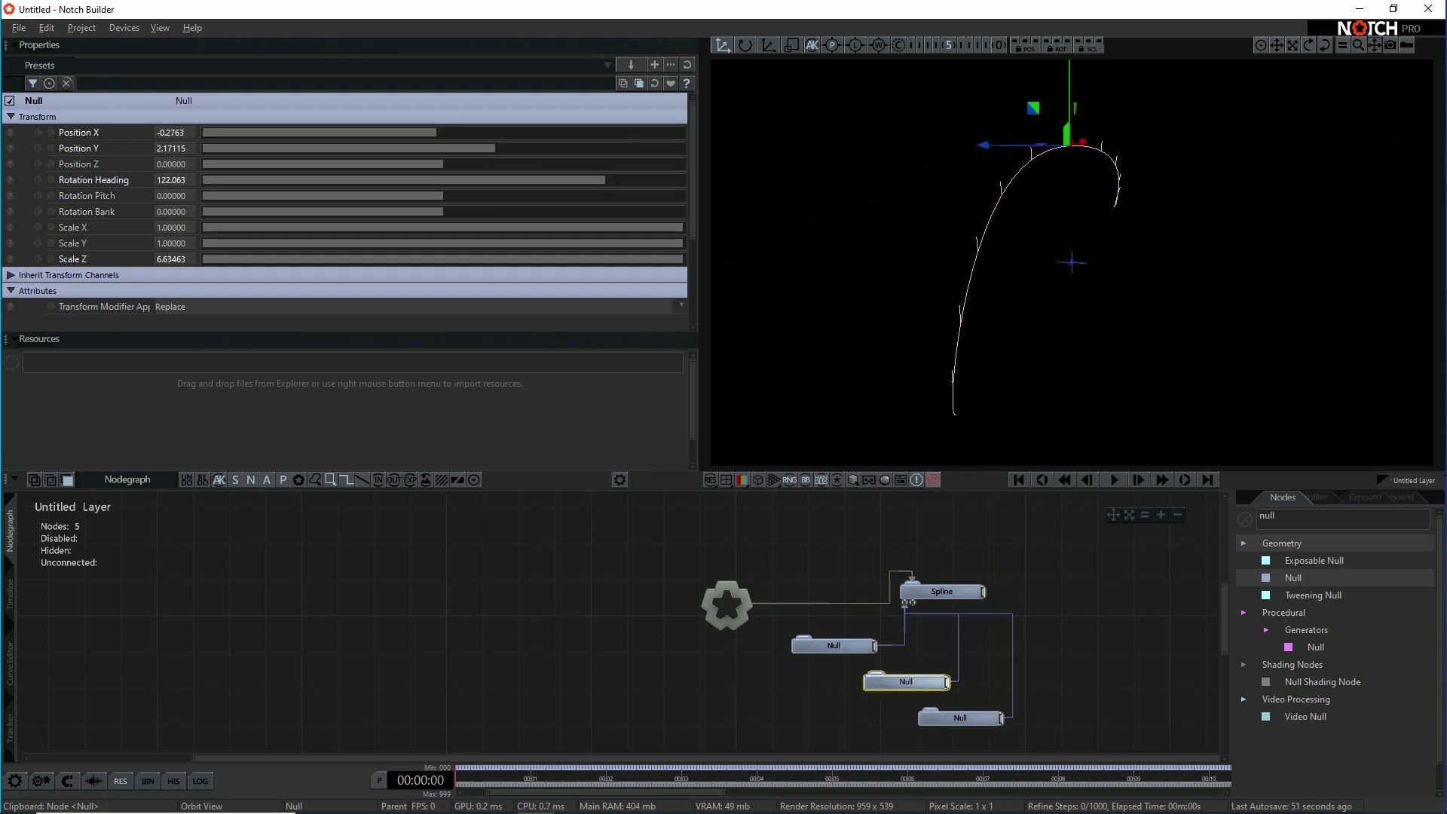
{"action": "left_click_drag", "start_coordinate": [444, 196], "coordinate": [394, 211]}
{"action": "middle_click_drag", "start_coordinate": [1176, 287], "coordinate": [978, 242]}
{"action": "scroll", "coordinate": [1072, 262], "scroll_direction": "up", "scroll_amount": 2}
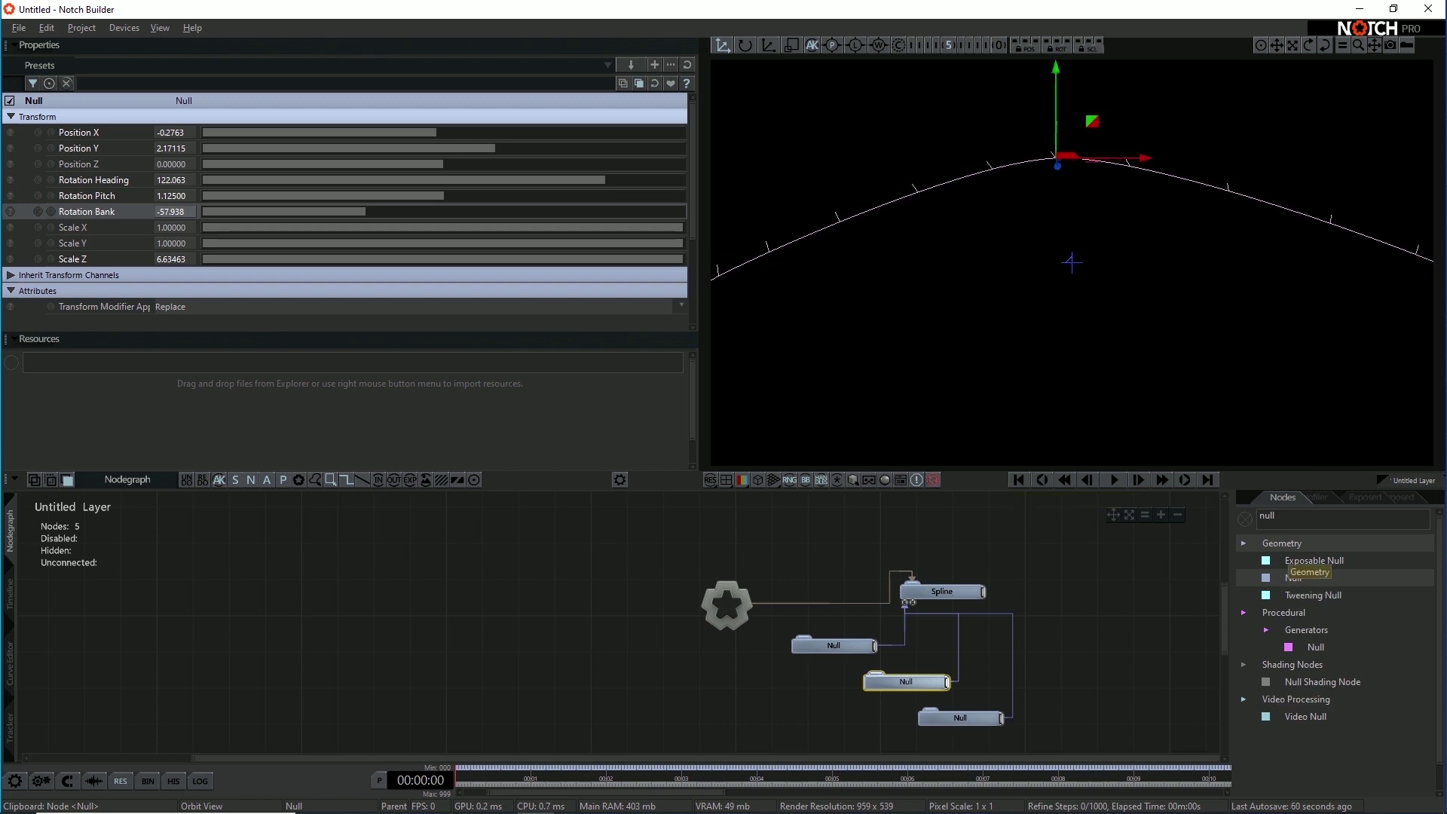
Step: Add a Particle Root node to the nodegraph, connected to the Root node
{"action": "left_click", "coordinate": [1245, 519]}
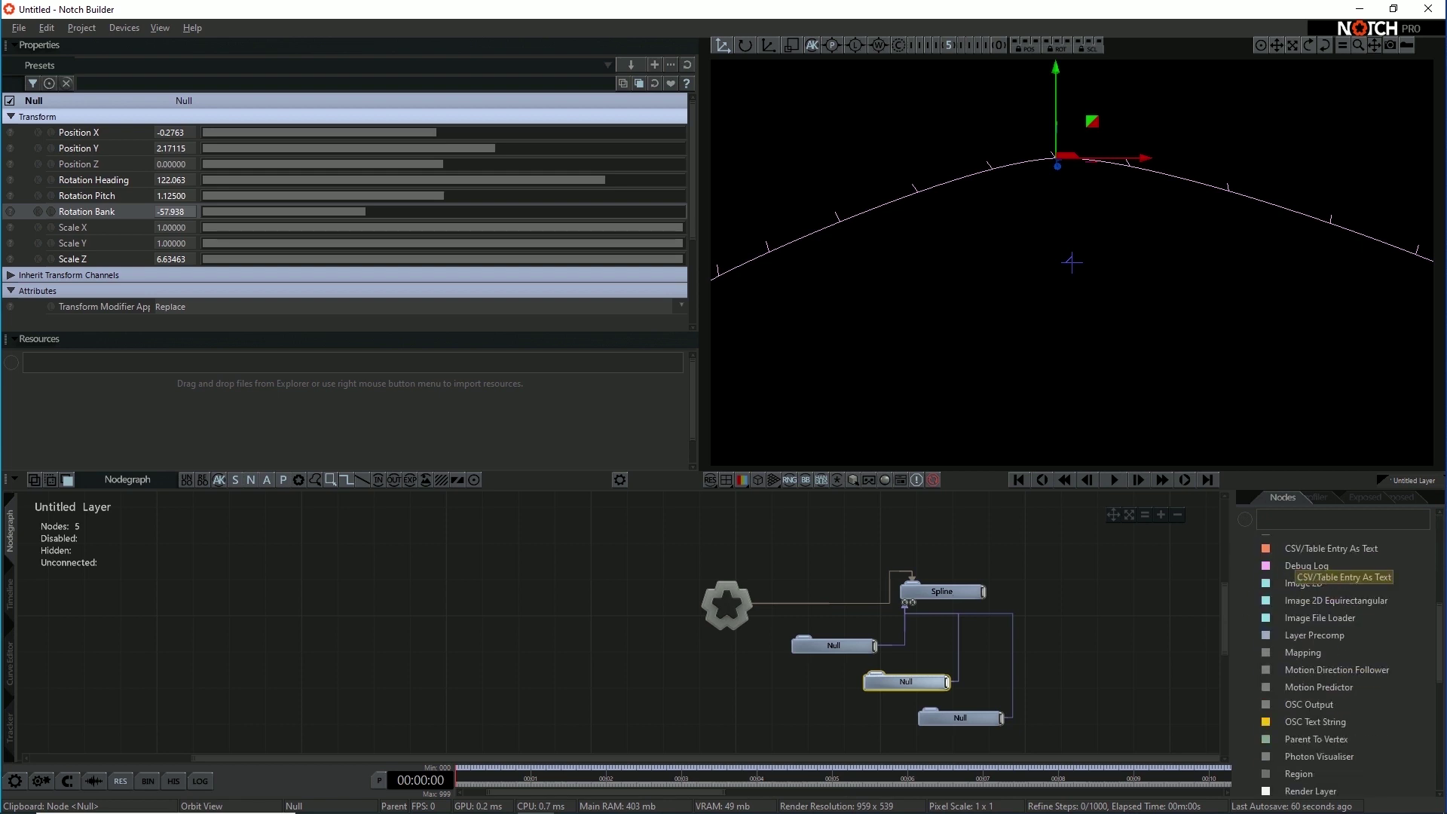
{"action": "type", "text": "part"}
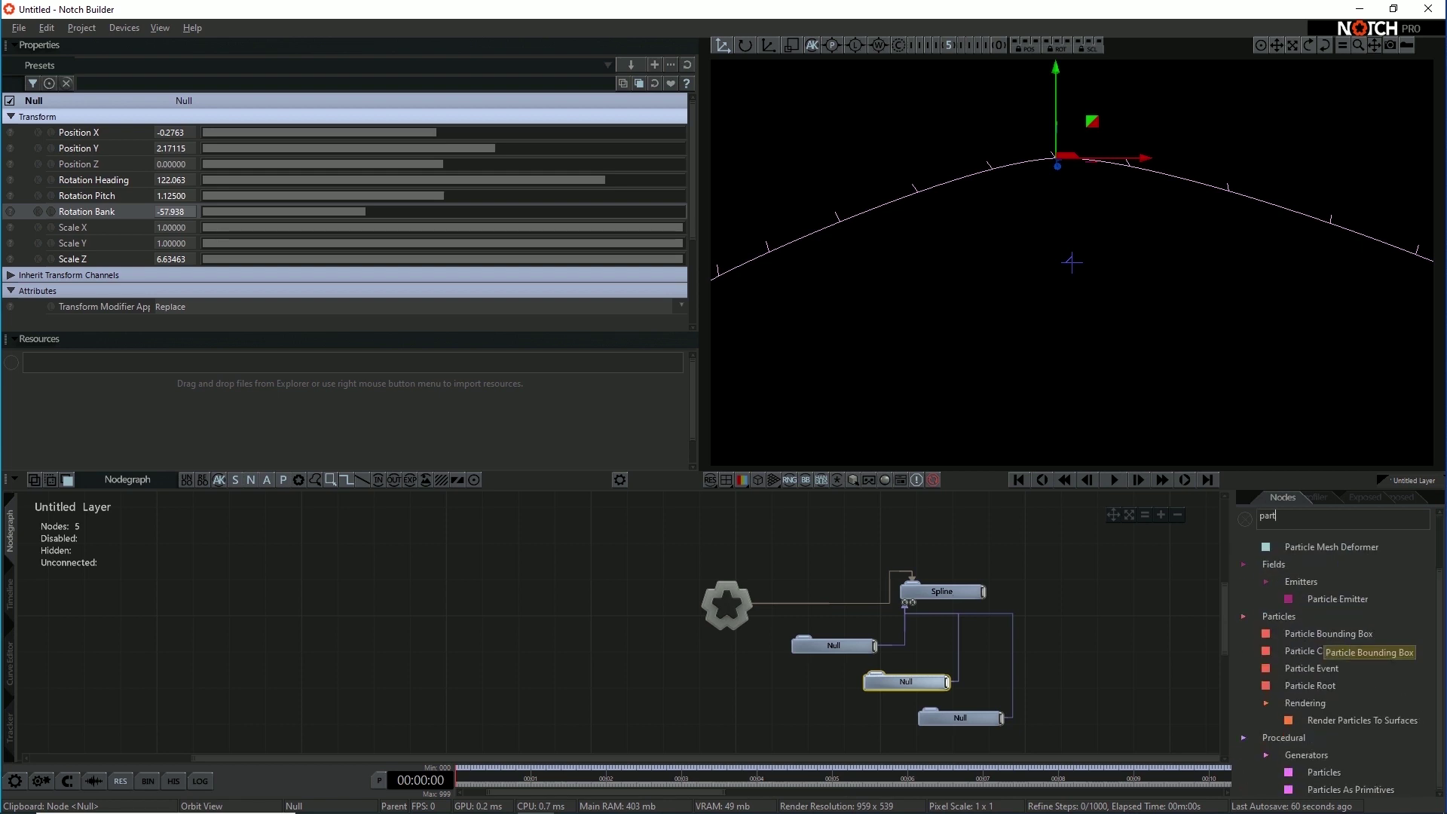
{"action": "left_click_drag", "start_coordinate": [1243, 633], "coordinate": [614, 694]}
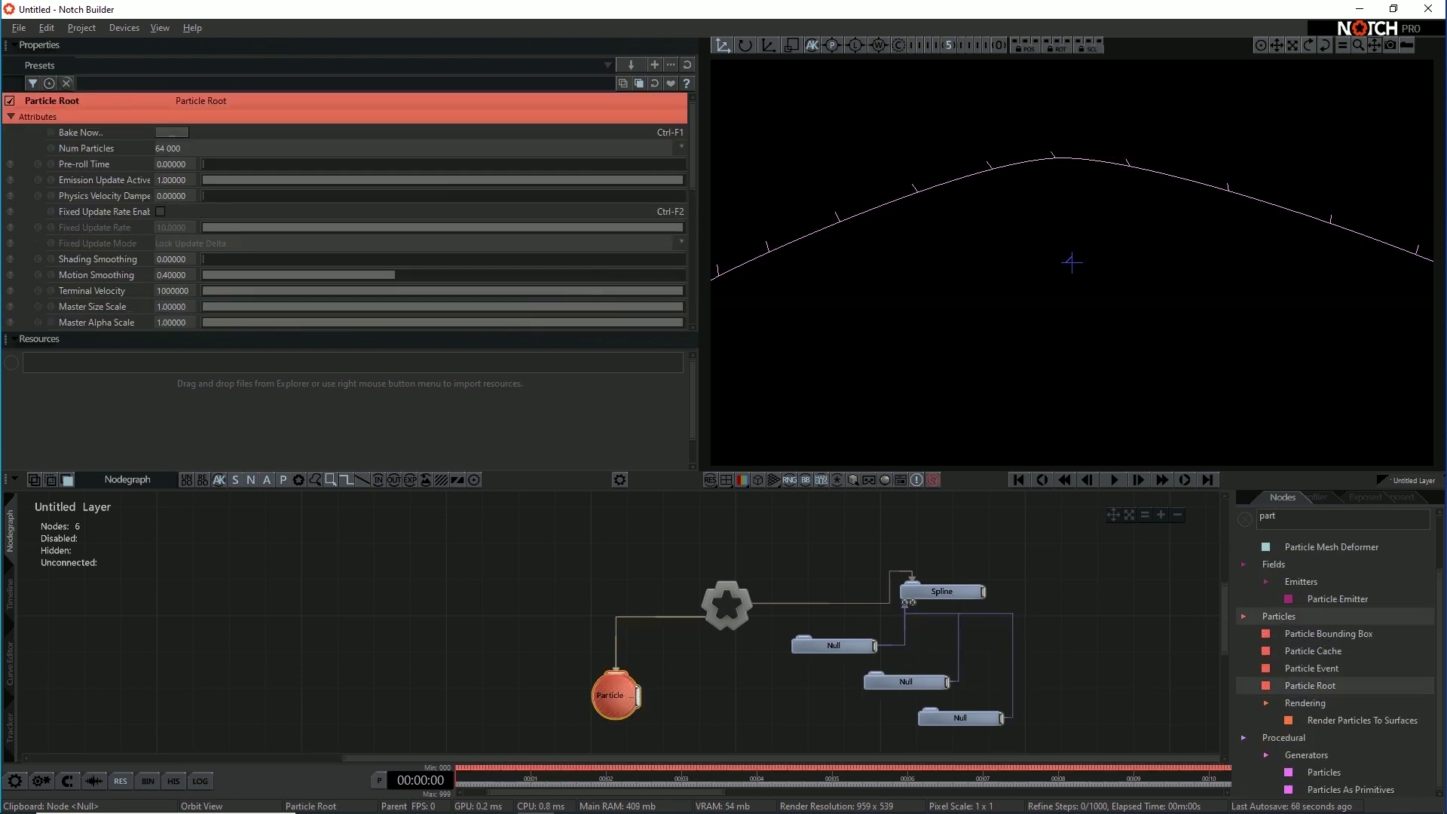
Step: Find the Spline Emitter node and add it to the nodegraph, connected to the Particle Root
{"action": "key", "text": "BackSpace"}
{"action": "key", "text": "BackSpace"}
{"action": "key", "text": "BackSpace"}
{"action": "key", "text": "BackSpace"}
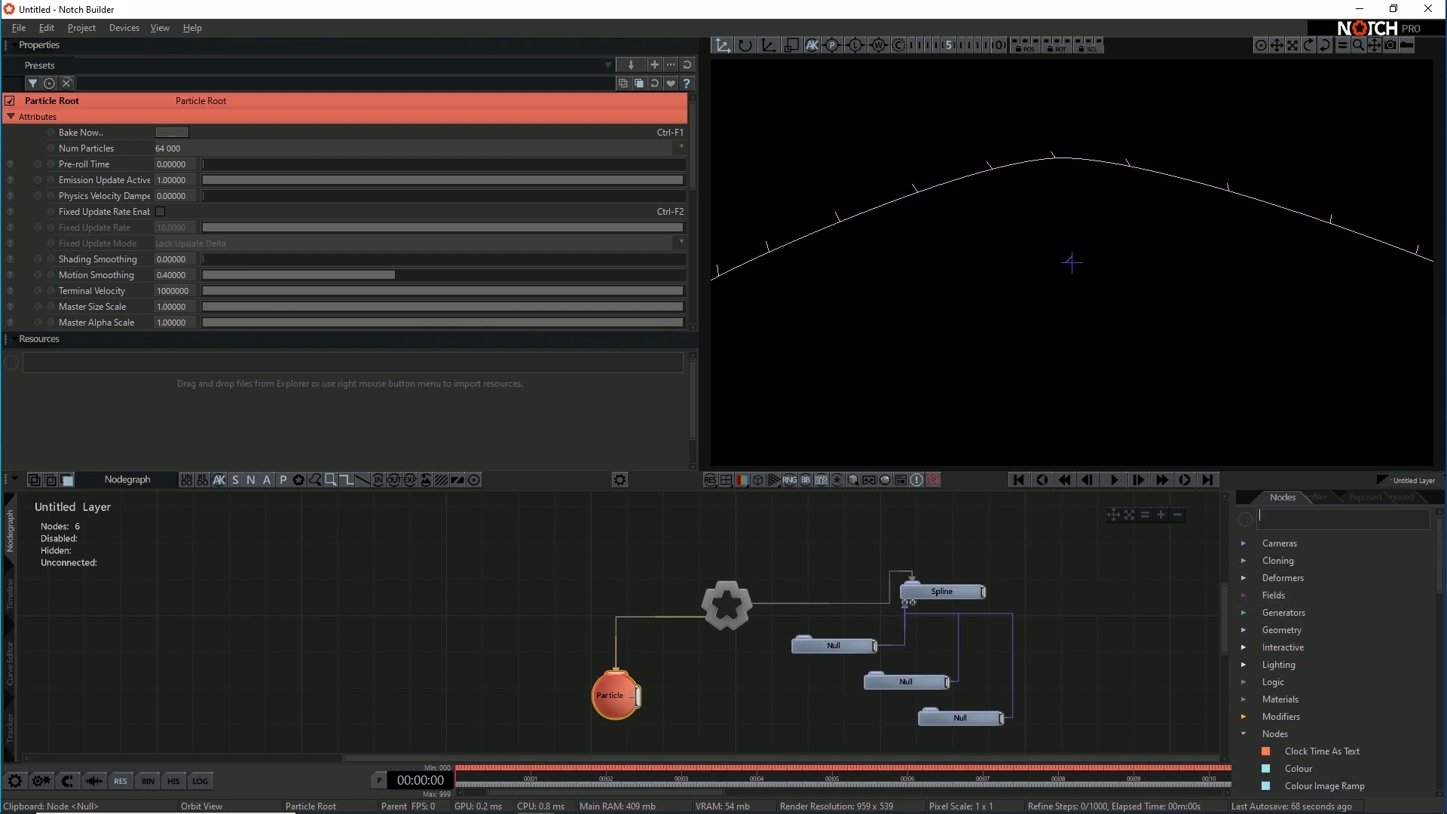
{"action": "type", "text": "sple"}
{"action": "key", "text": "BackSpace"}
{"action": "type", "text": "i"}
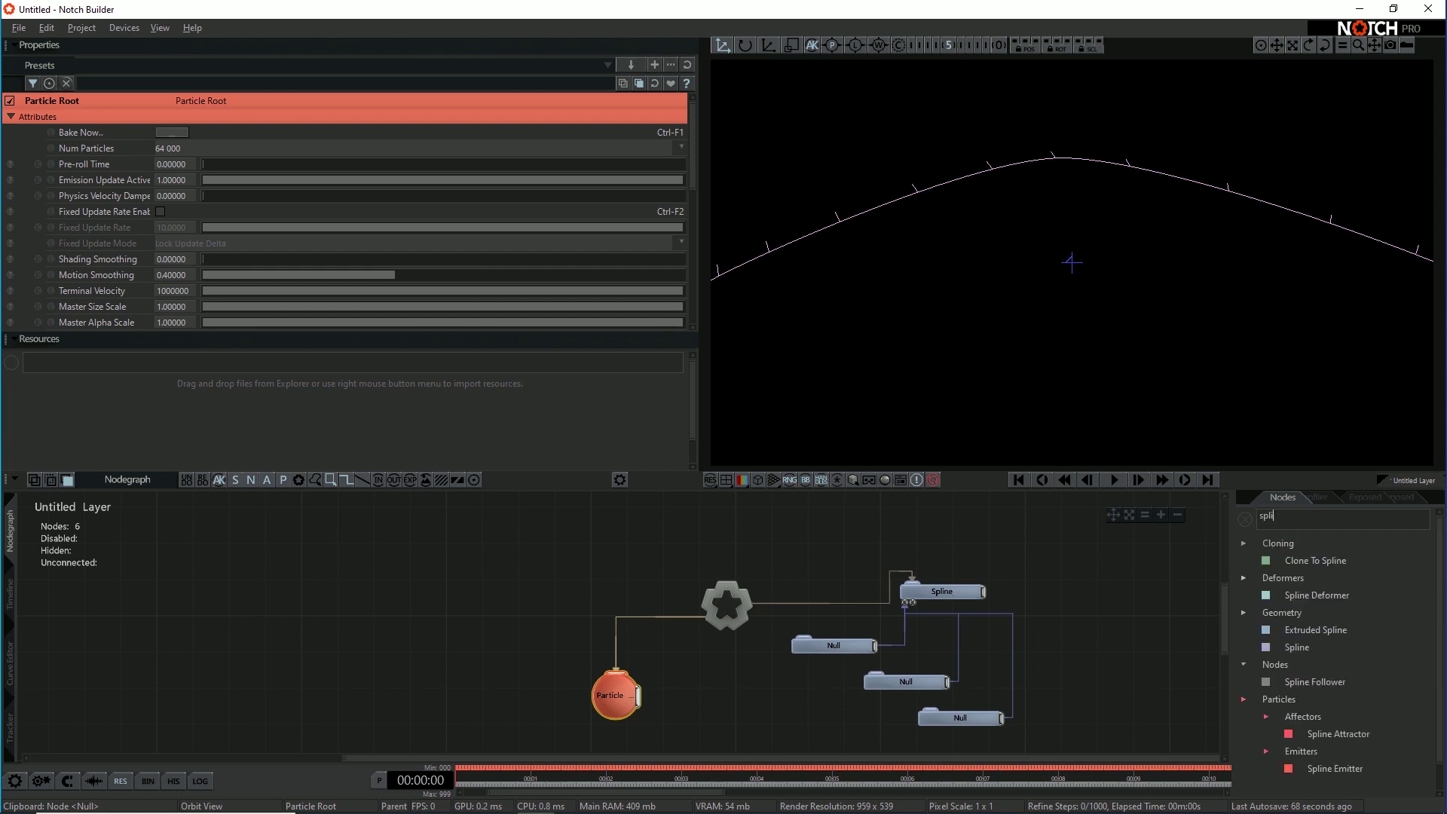
{"action": "left_click_drag", "start_coordinate": [1334, 768], "coordinate": [684, 716]}
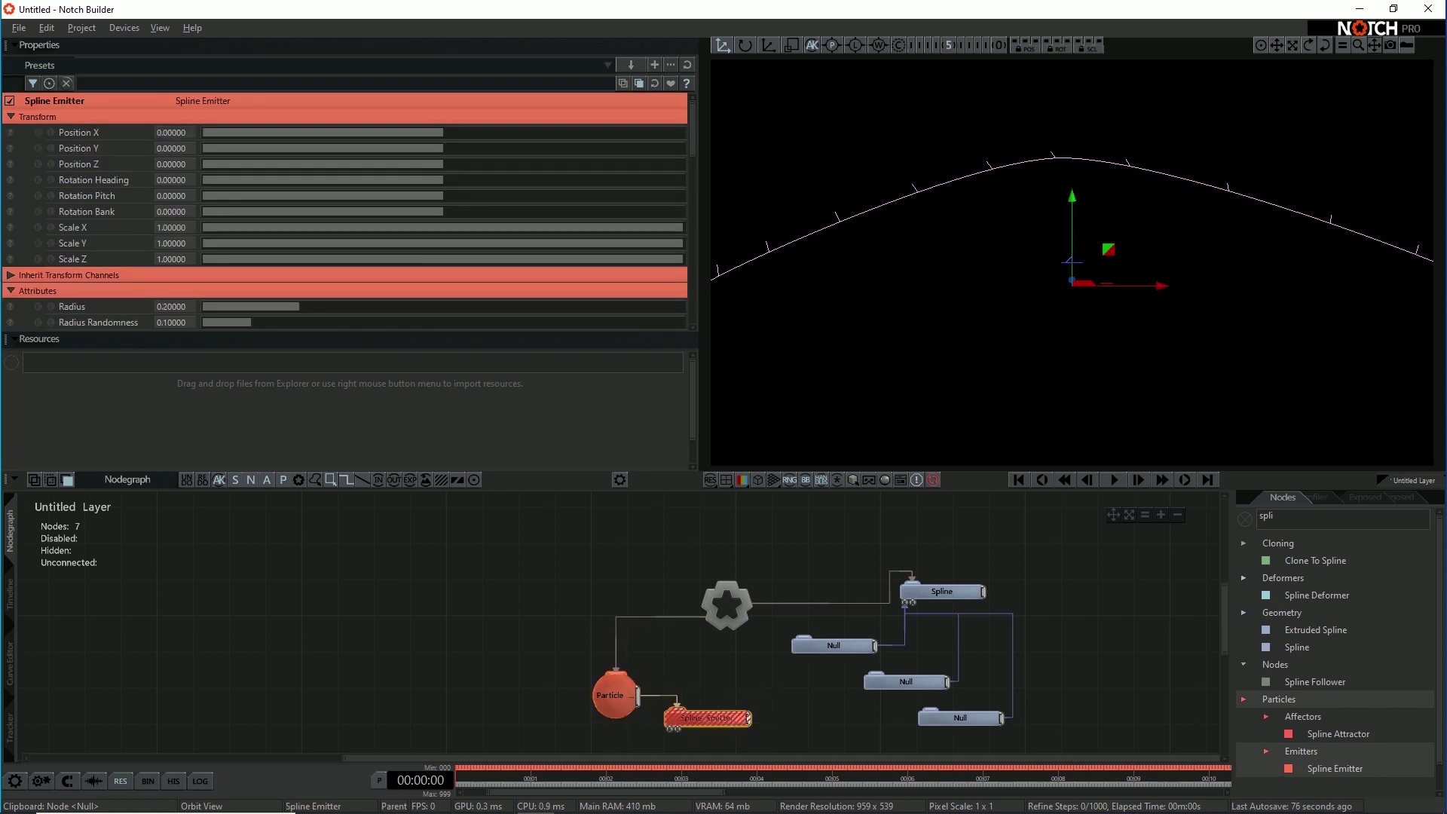
Step: Reposition the Particle Root and connect the Spline node's output to the Spline Emitter's Spline Node input
{"action": "middle_click_drag", "start_coordinate": [682, 716], "coordinate": [738, 625]}
{"action": "left_click_drag", "start_coordinate": [665, 612], "coordinate": [611, 612]}
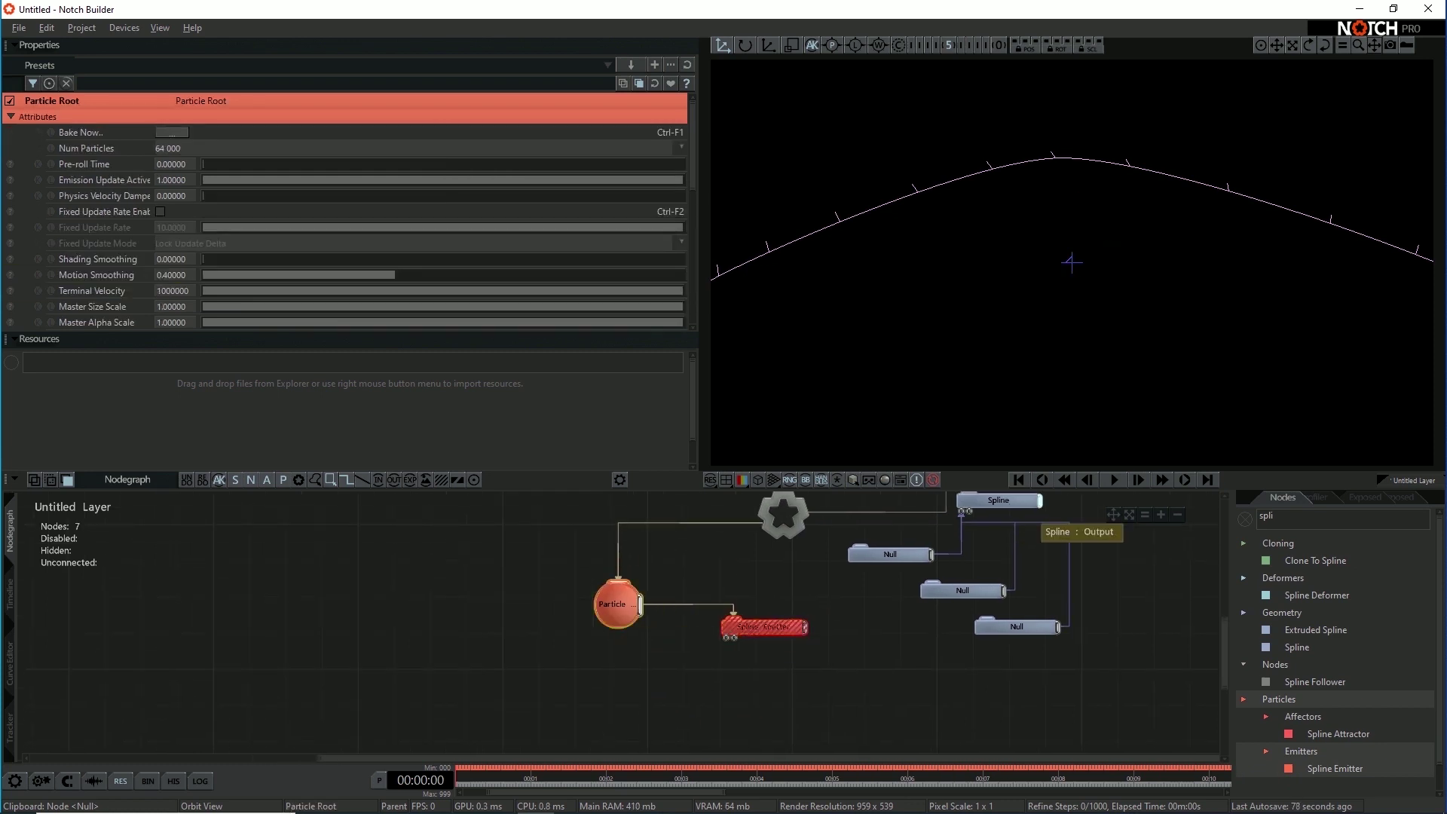
{"action": "left_click_drag", "start_coordinate": [1039, 500], "coordinate": [726, 637]}
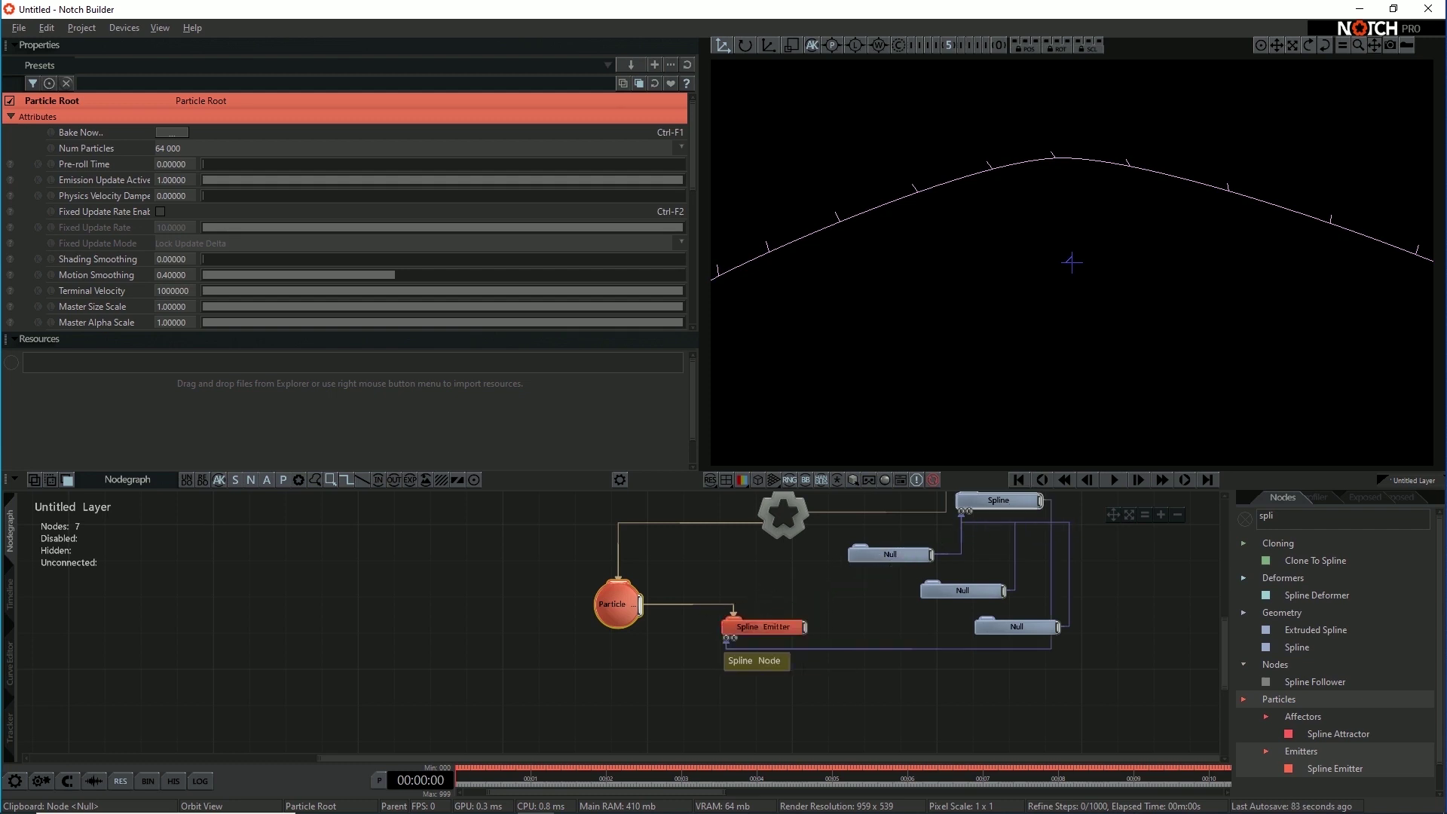
Step: Find the Point Renderer node and add it to the nodegraph, connected to the Particle Root
{"action": "left_click", "coordinate": [762, 627]}
{"action": "left_click", "coordinate": [1245, 519]}
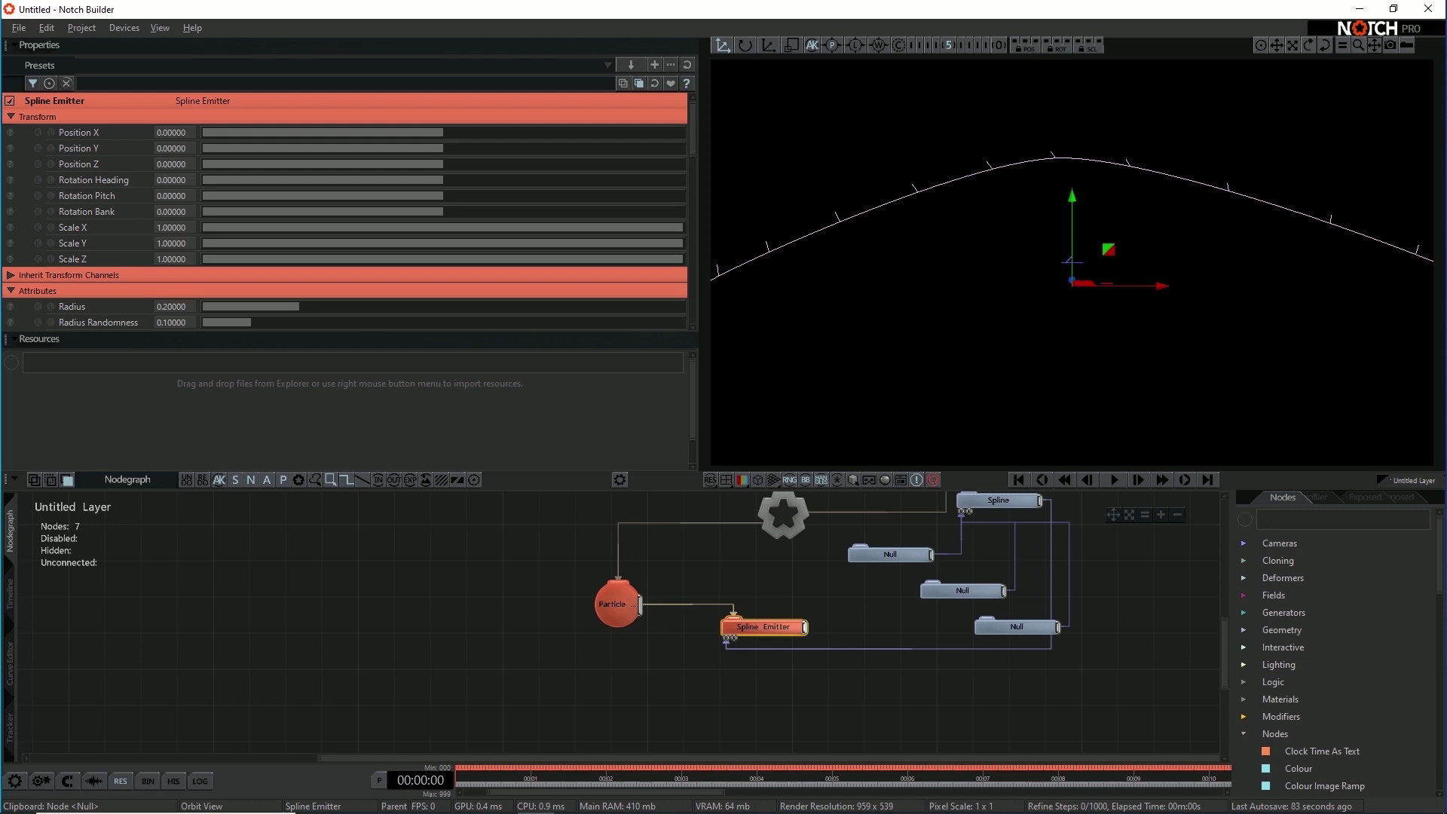
{"action": "type", "text": "poin"}
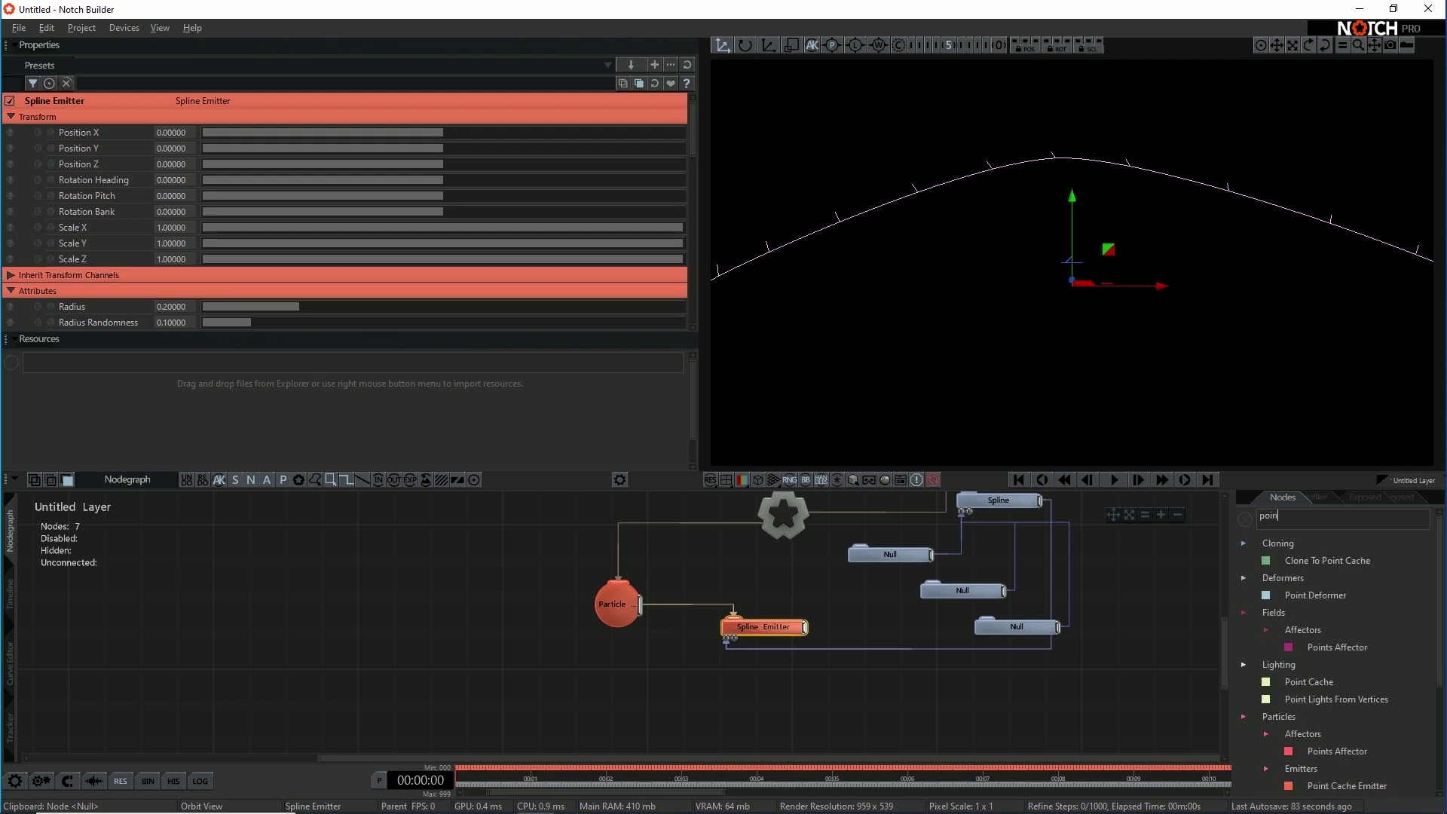
{"action": "scroll", "coordinate": [1324, 695], "scroll_direction": "down", "scroll_amount": 4}
{"action": "left_click_drag", "start_coordinate": [1355, 724], "coordinate": [674, 663]}
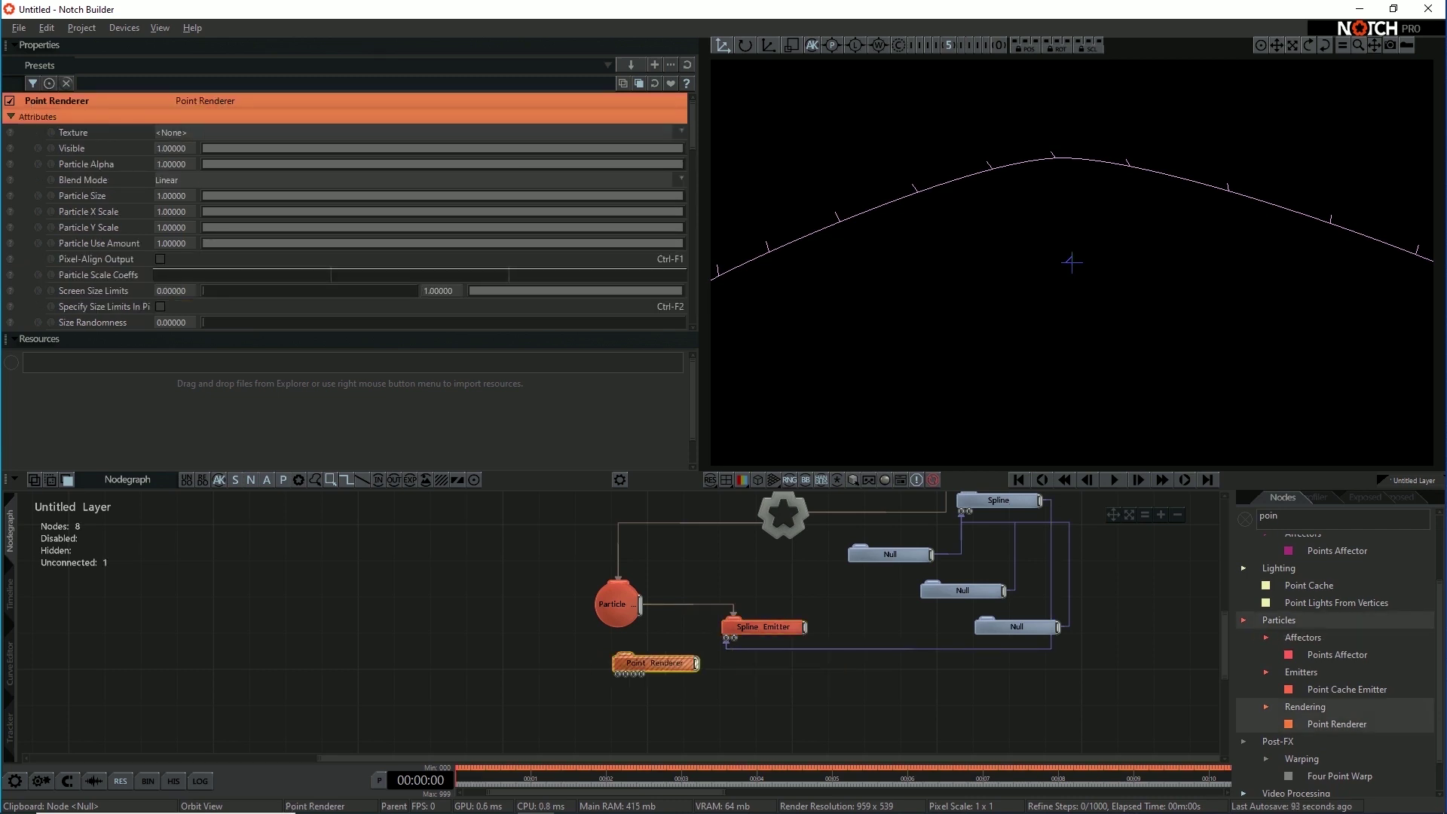
Step: Play back the timeline to preview the Spline Emitter's particles along the spline and return to the start
{"action": "left_click", "coordinate": [758, 628]}
{"action": "scroll", "coordinate": [345, 211], "scroll_direction": "down", "scroll_amount": 3}
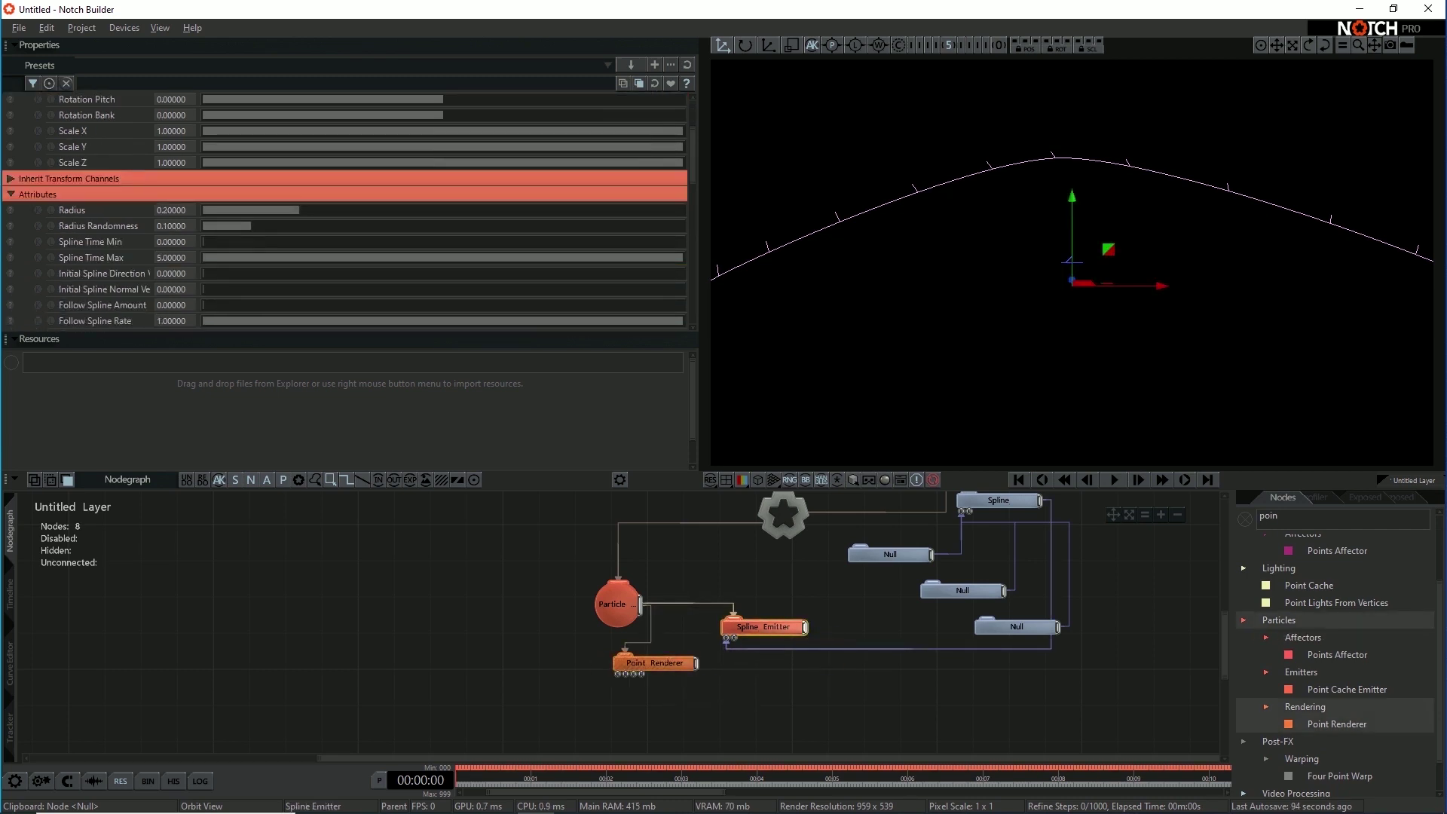
{"action": "key", "text": "space"}
{"action": "key", "text": "space"}
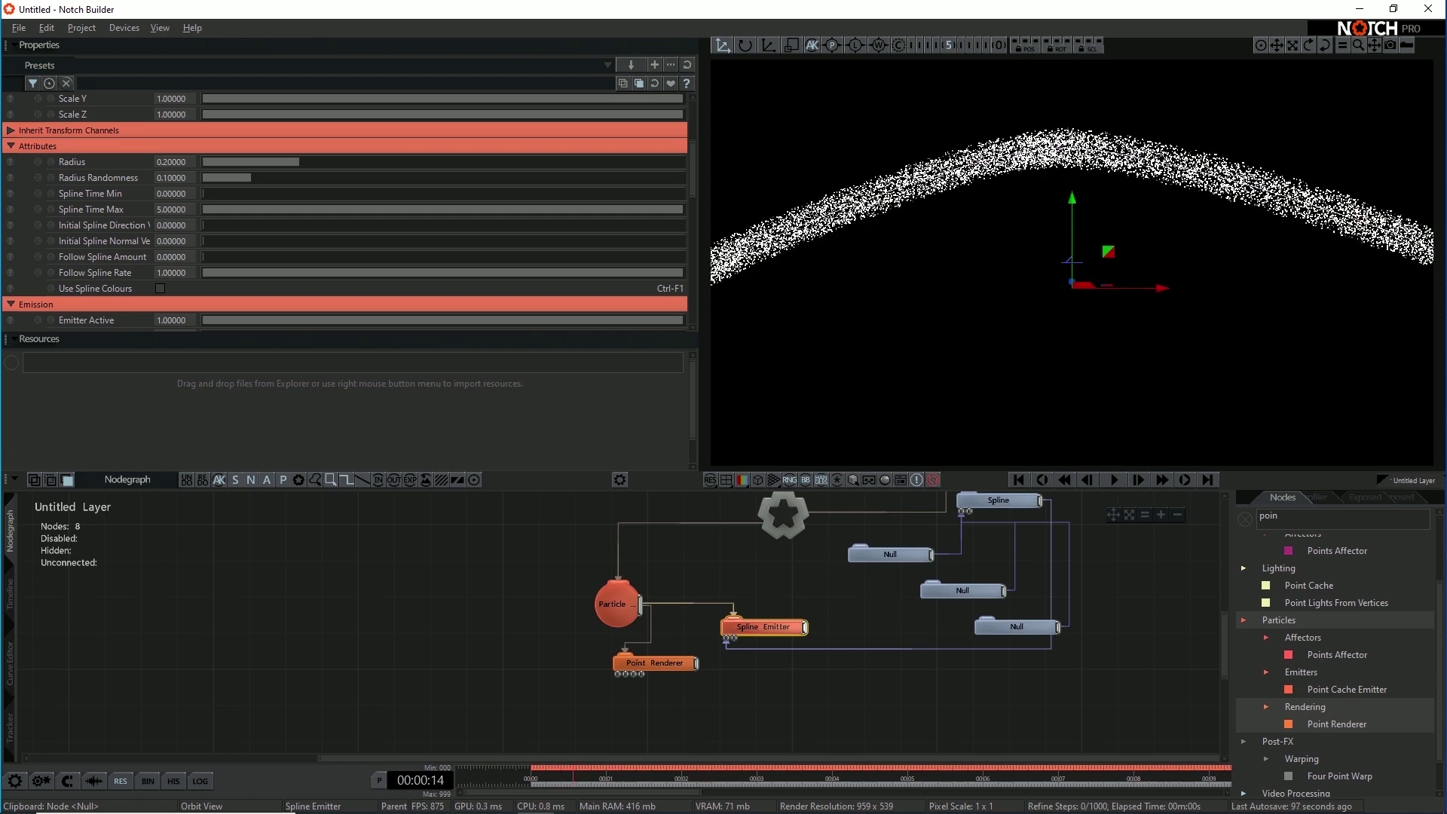
{"action": "right_click_drag", "start_coordinate": [1071, 263], "coordinate": [1065, 300]}
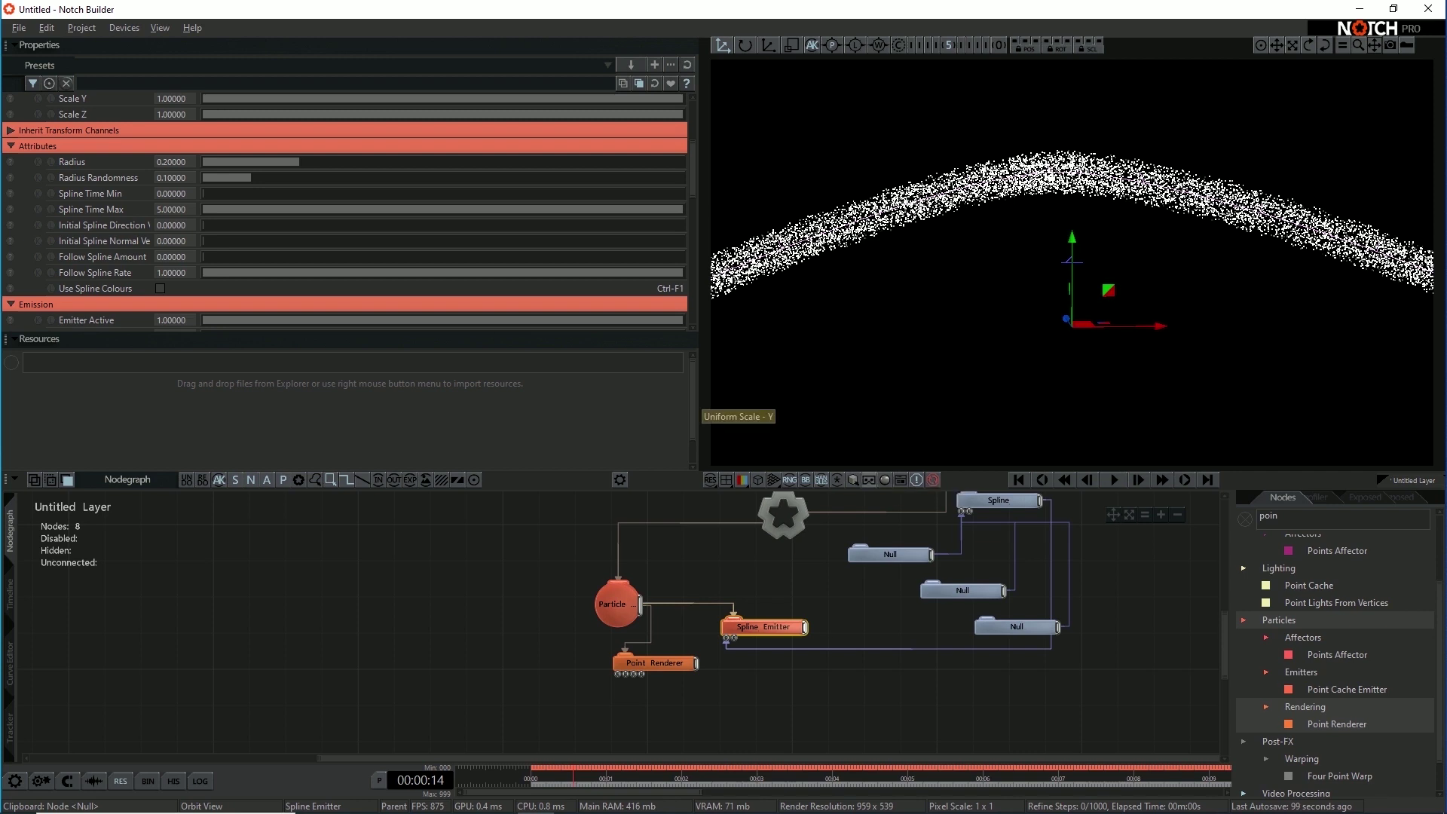
{"action": "key", "text": "Home"}
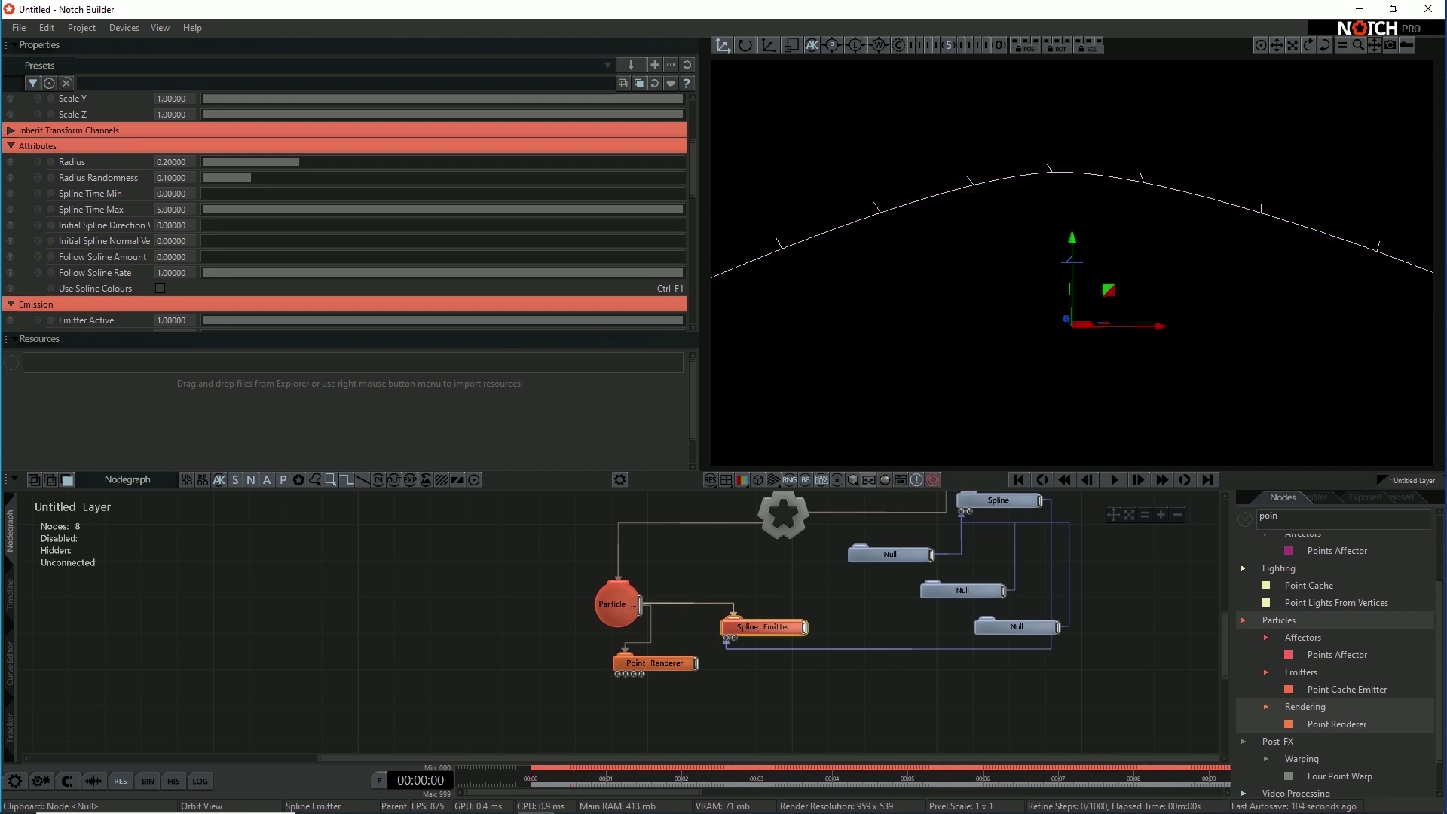
Step: Set the Spline Emitter's Spline Time Max to 0.625, inspect the Spline node's attributes and play back the result
{"action": "left_click", "coordinate": [232, 210]}
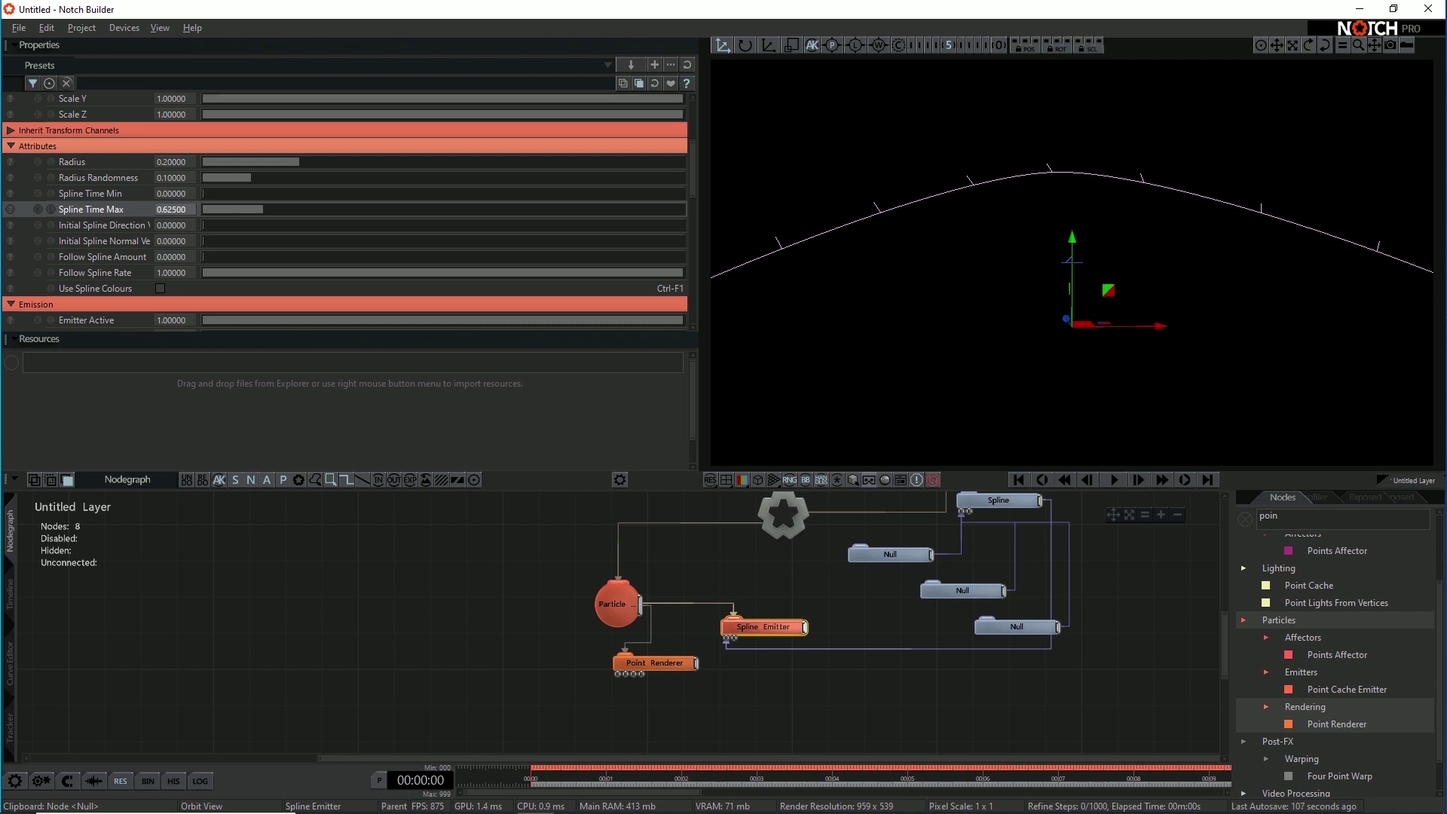
{"action": "scroll", "coordinate": [344, 211], "scroll_direction": "up", "scroll_amount": 2}
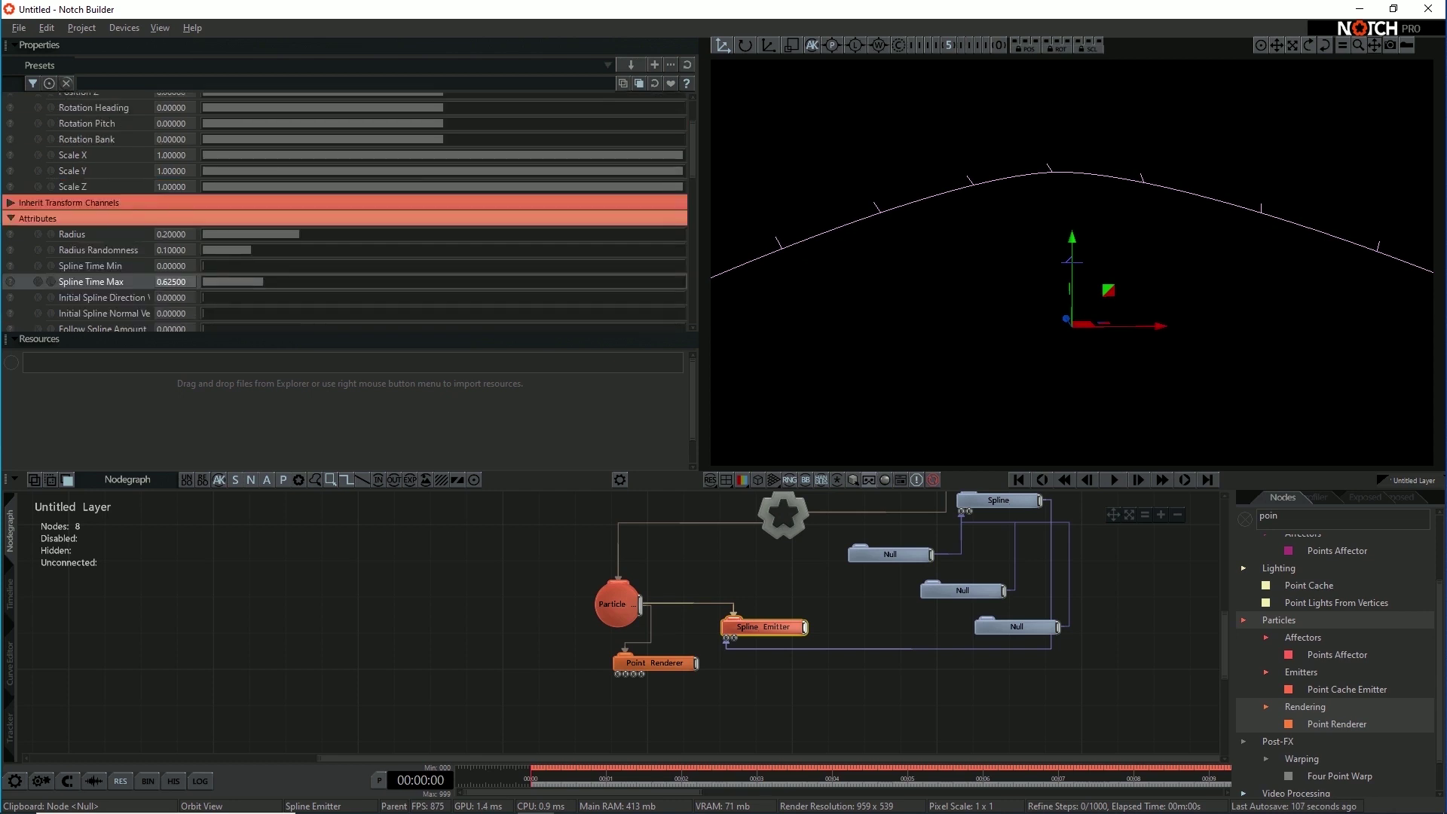
{"action": "left_click", "coordinate": [993, 501]}
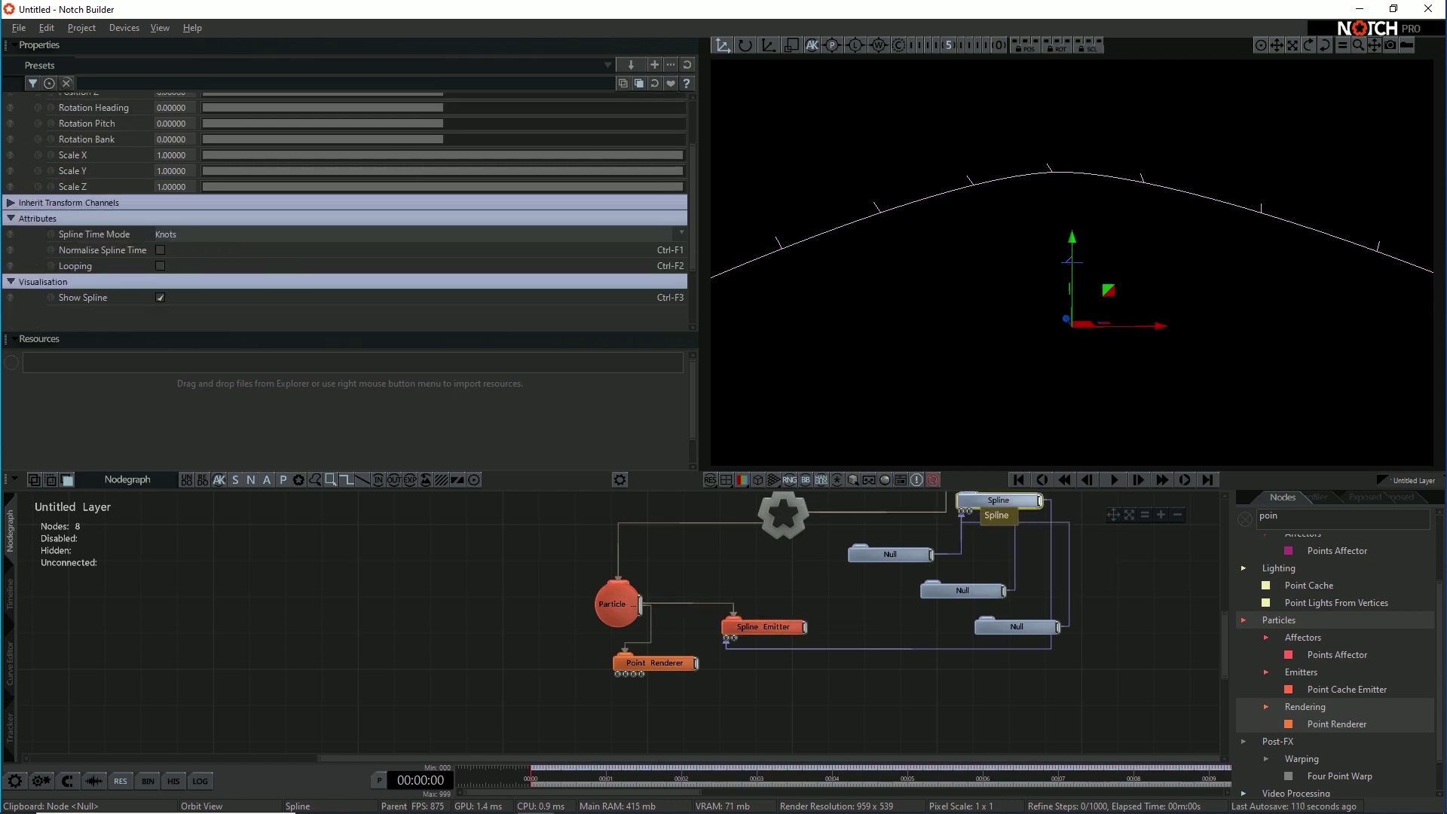
{"action": "key", "text": "space"}
{"action": "key", "text": "space"}
Step: Set the Spline Emitter's Follow Spline Amount to 1 and its Follow Spline Rate to about 0.267
{"action": "left_click", "coordinate": [766, 628]}
{"action": "scroll", "coordinate": [345, 226], "scroll_direction": "down", "scroll_amount": 2}
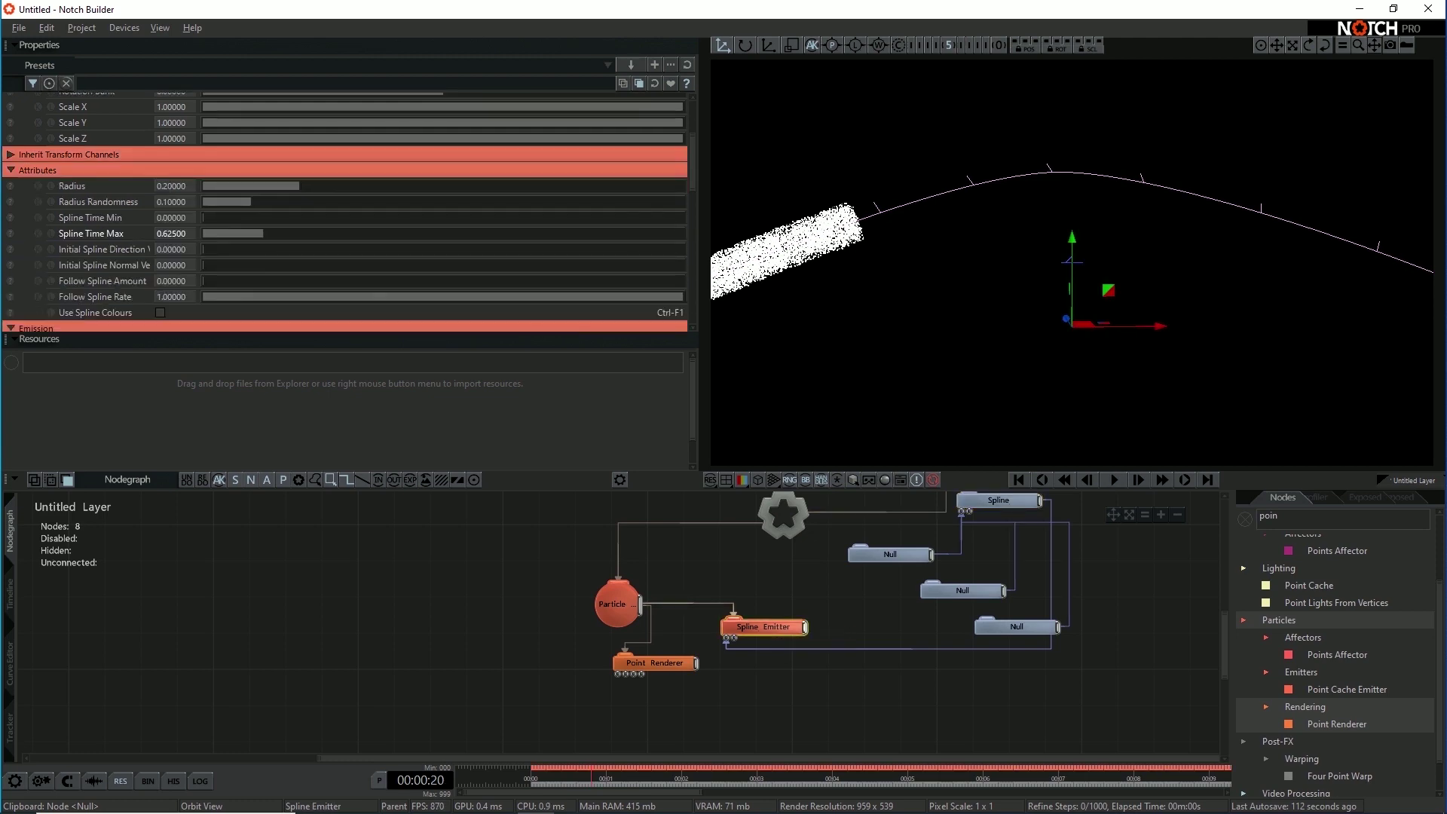
{"action": "scroll", "coordinate": [349, 213], "scroll_direction": "down", "scroll_amount": 1}
{"action": "left_click_drag", "start_coordinate": [218, 232], "coordinate": [683, 232]}
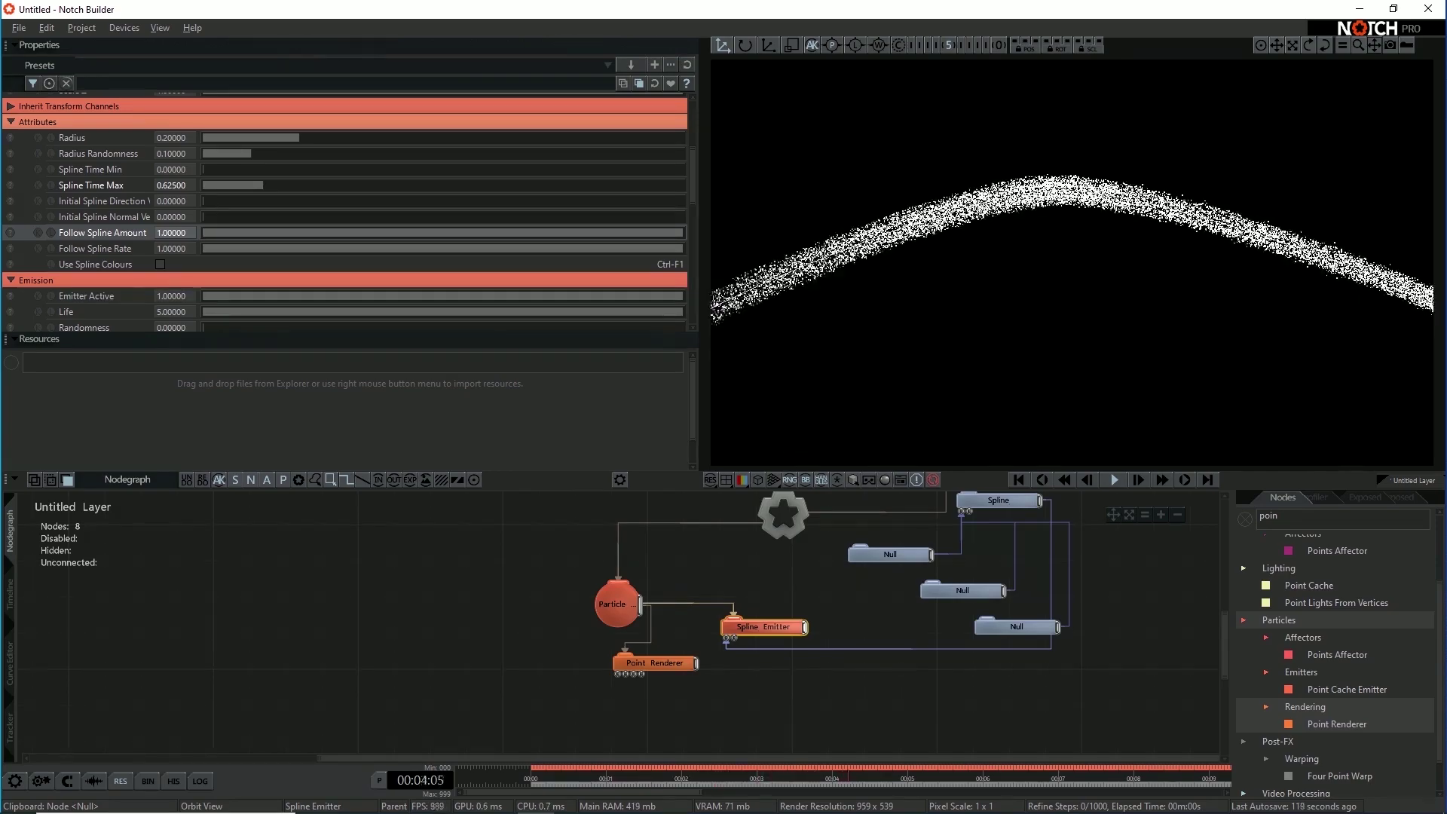
{"action": "left_click", "coordinate": [290, 249]}
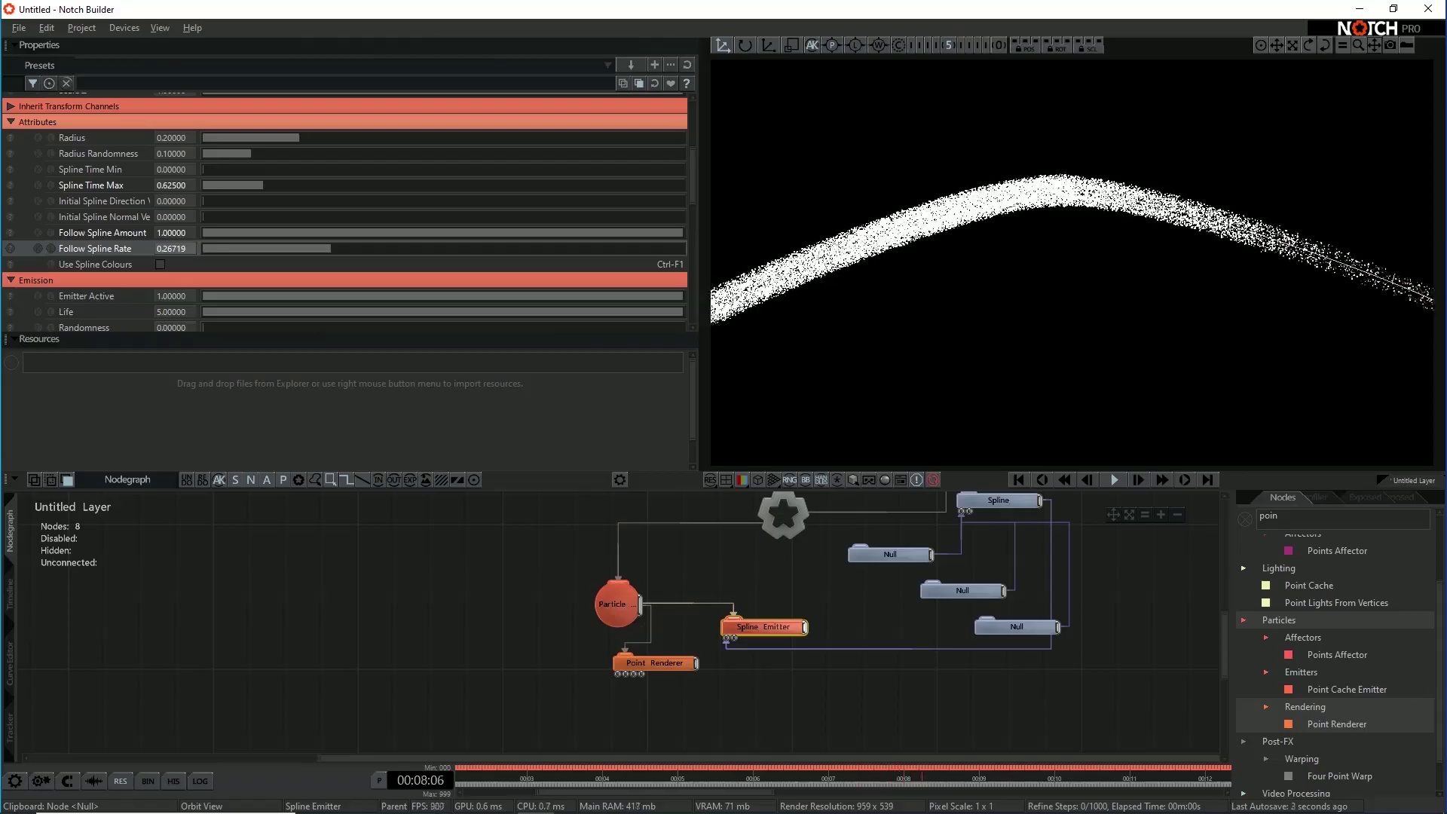
Step: Raise the Spline Emitter's Radius Randomness to about 0.597
{"action": "scroll", "coordinate": [331, 241], "scroll_direction": "down", "scroll_amount": 1}
{"action": "scroll", "coordinate": [331, 226], "scroll_direction": "up", "scroll_amount": 1}
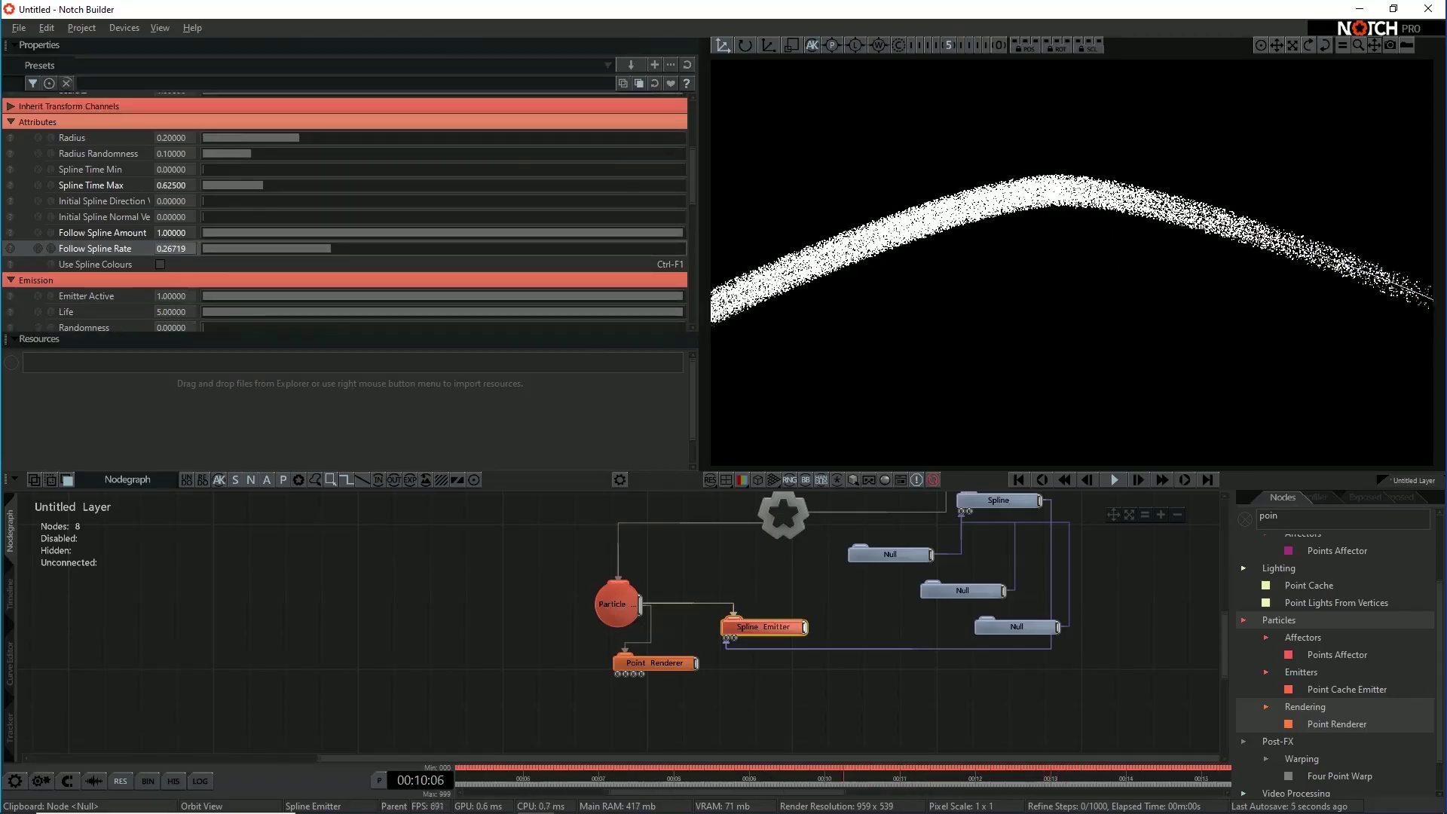
{"action": "left_click_drag", "start_coordinate": [287, 154], "coordinate": [489, 153]}
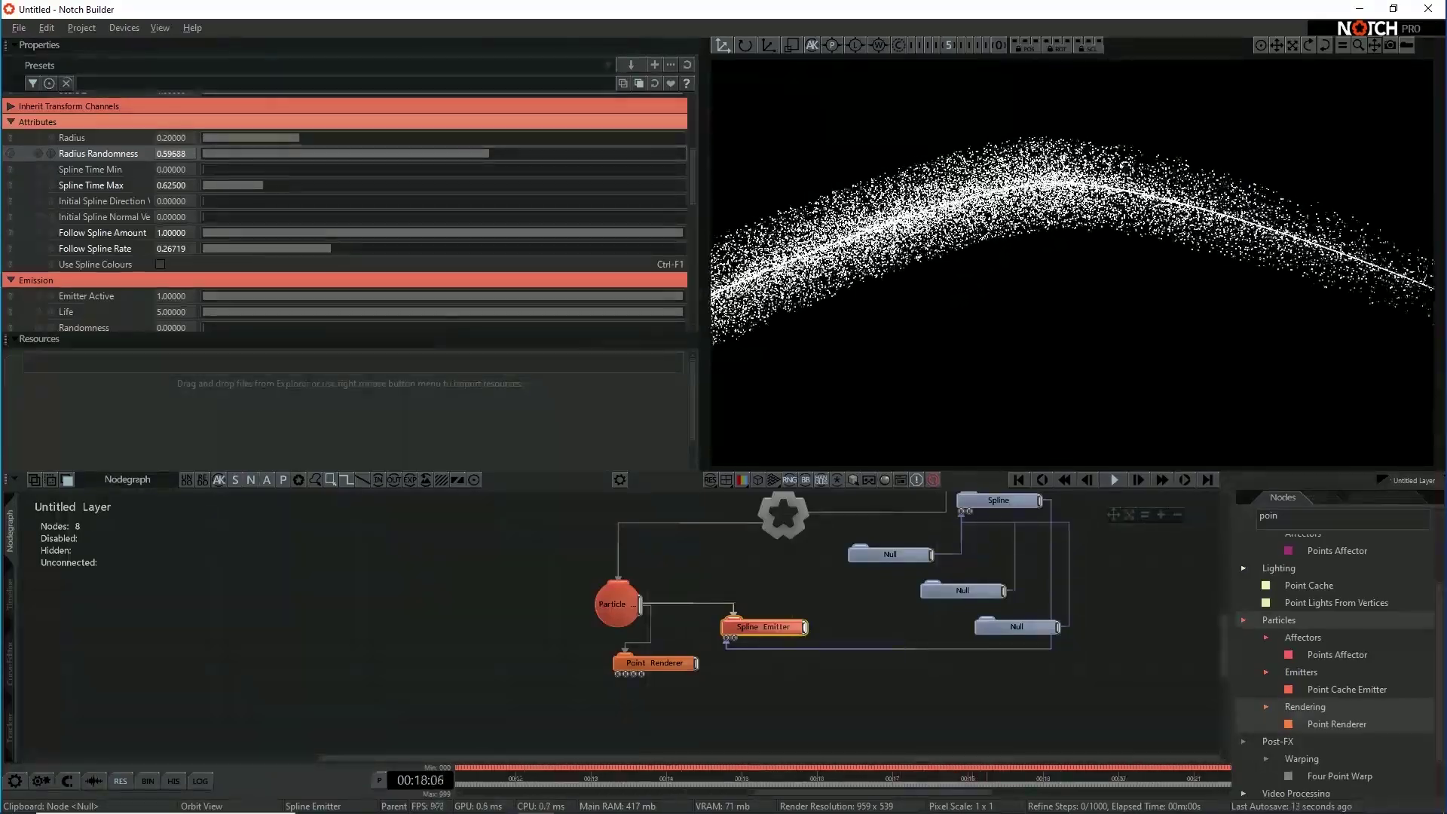
Step: Set the Spline Emitter's particle Life to 8
{"action": "scroll", "coordinate": [347, 211], "scroll_direction": "down", "scroll_amount": 3}
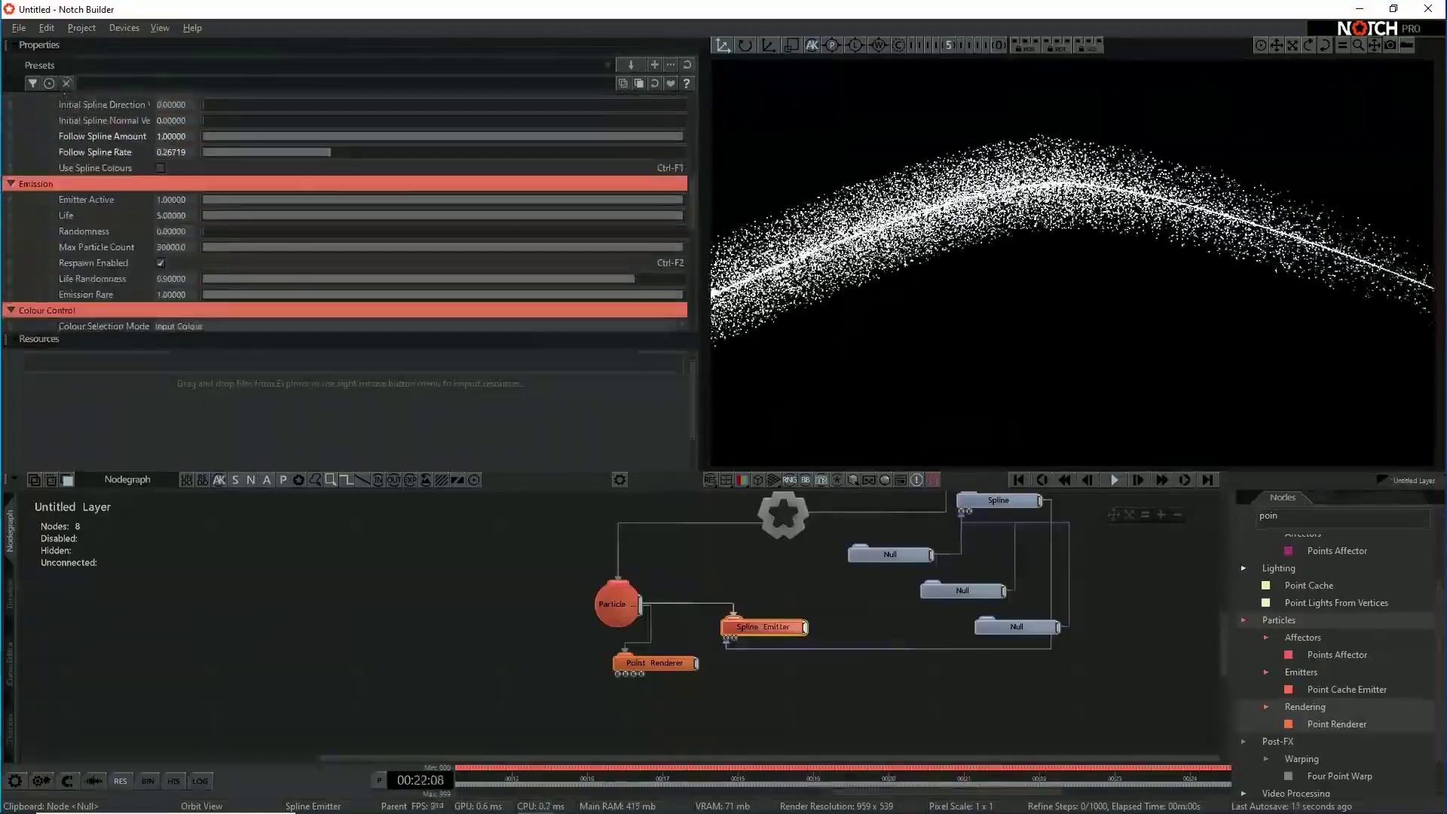
{"action": "left_click", "coordinate": [172, 215]}
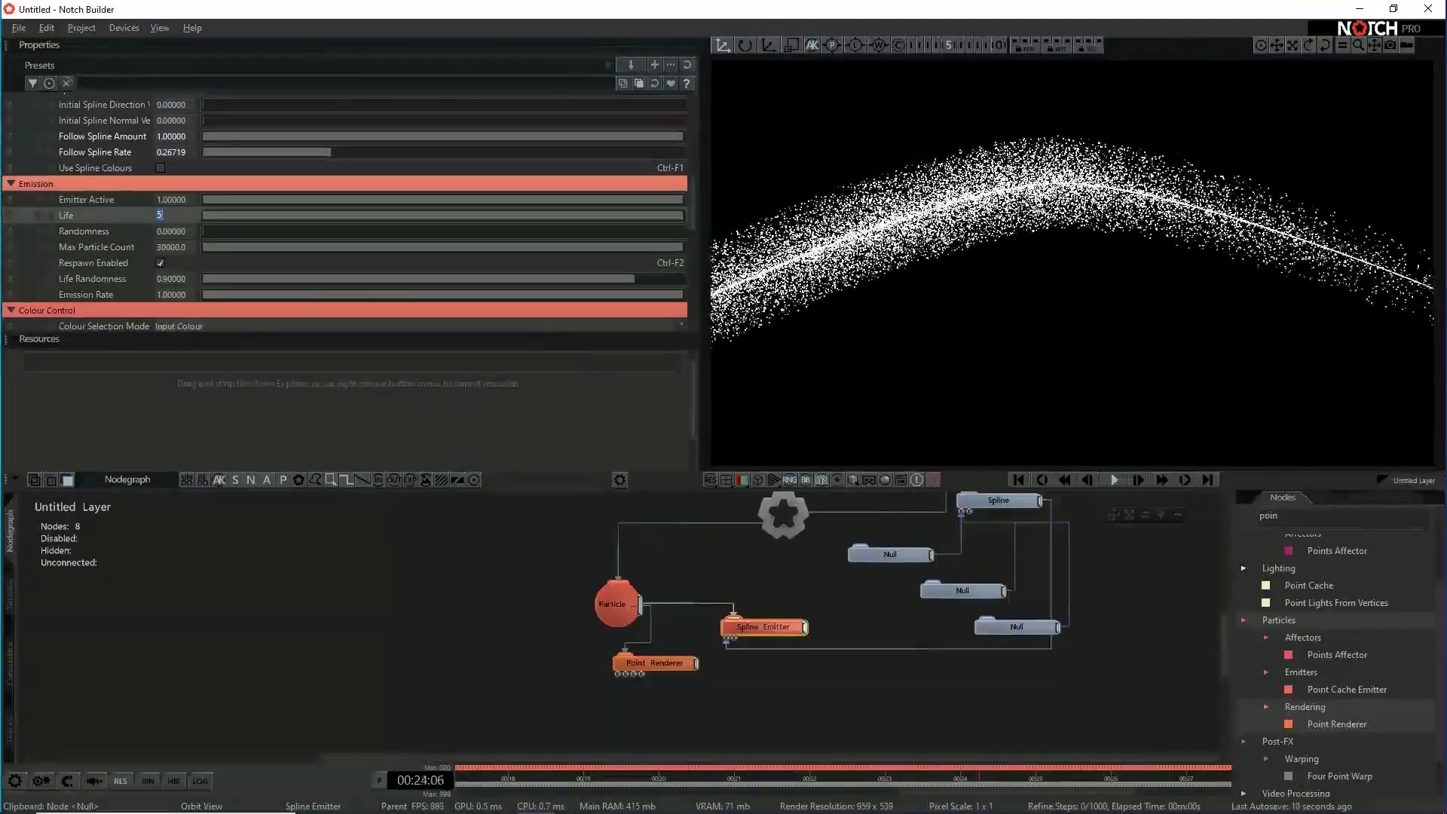
{"action": "type", "text": "18.0000"}
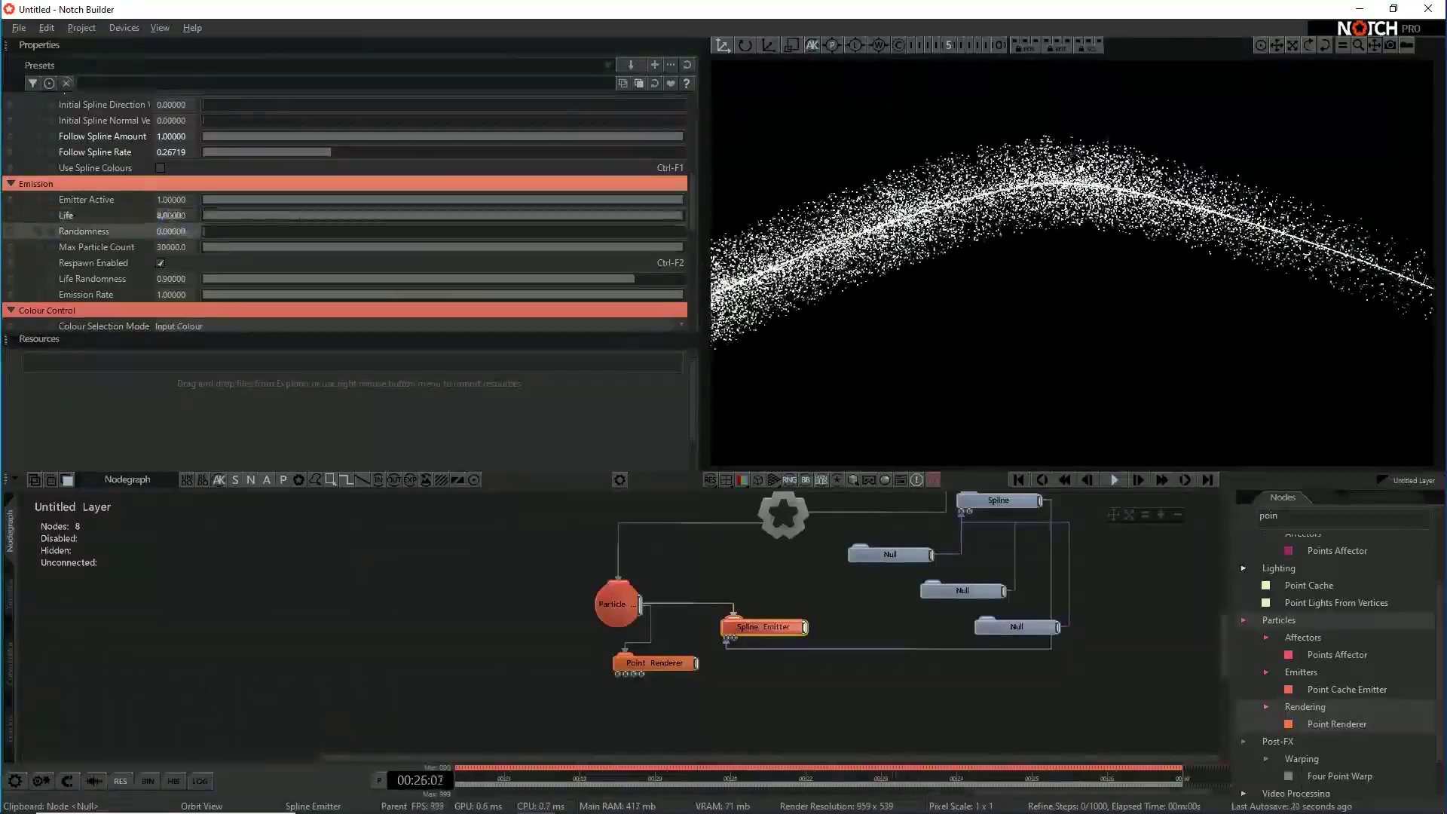
Step: Lower the Spline Emitter's Follow Spline Rate to about 0.164 and its Emission Rate to about 0.442
{"action": "scroll", "coordinate": [160, 216], "scroll_direction": "up", "scroll_amount": 3}
{"action": "left_click_drag", "start_coordinate": [330, 200], "coordinate": [283, 201]}
{"action": "scroll", "coordinate": [347, 211], "scroll_direction": "up", "scroll_amount": 3}
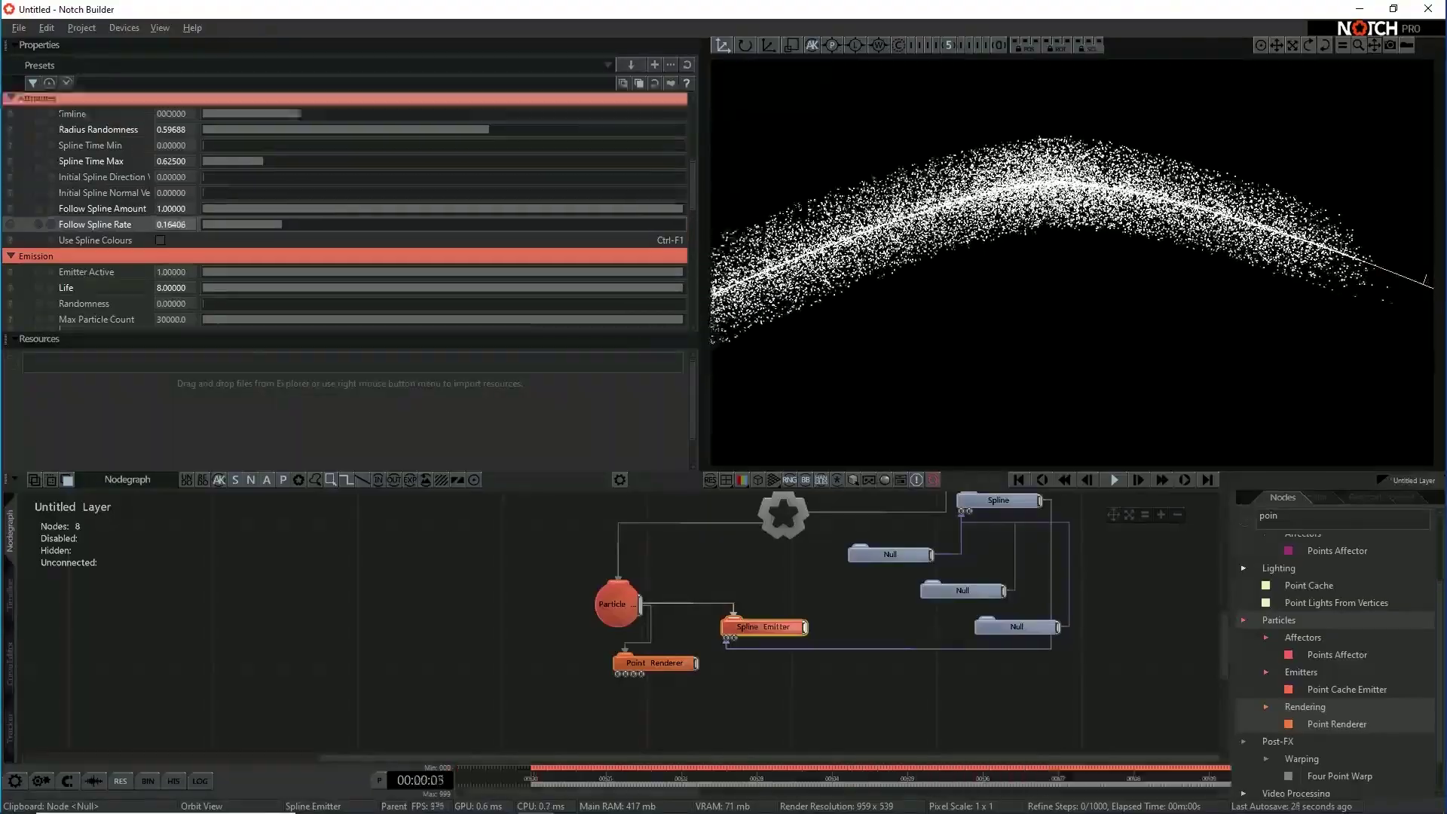
{"action": "scroll", "coordinate": [347, 211], "scroll_direction": "down", "scroll_amount": 5}
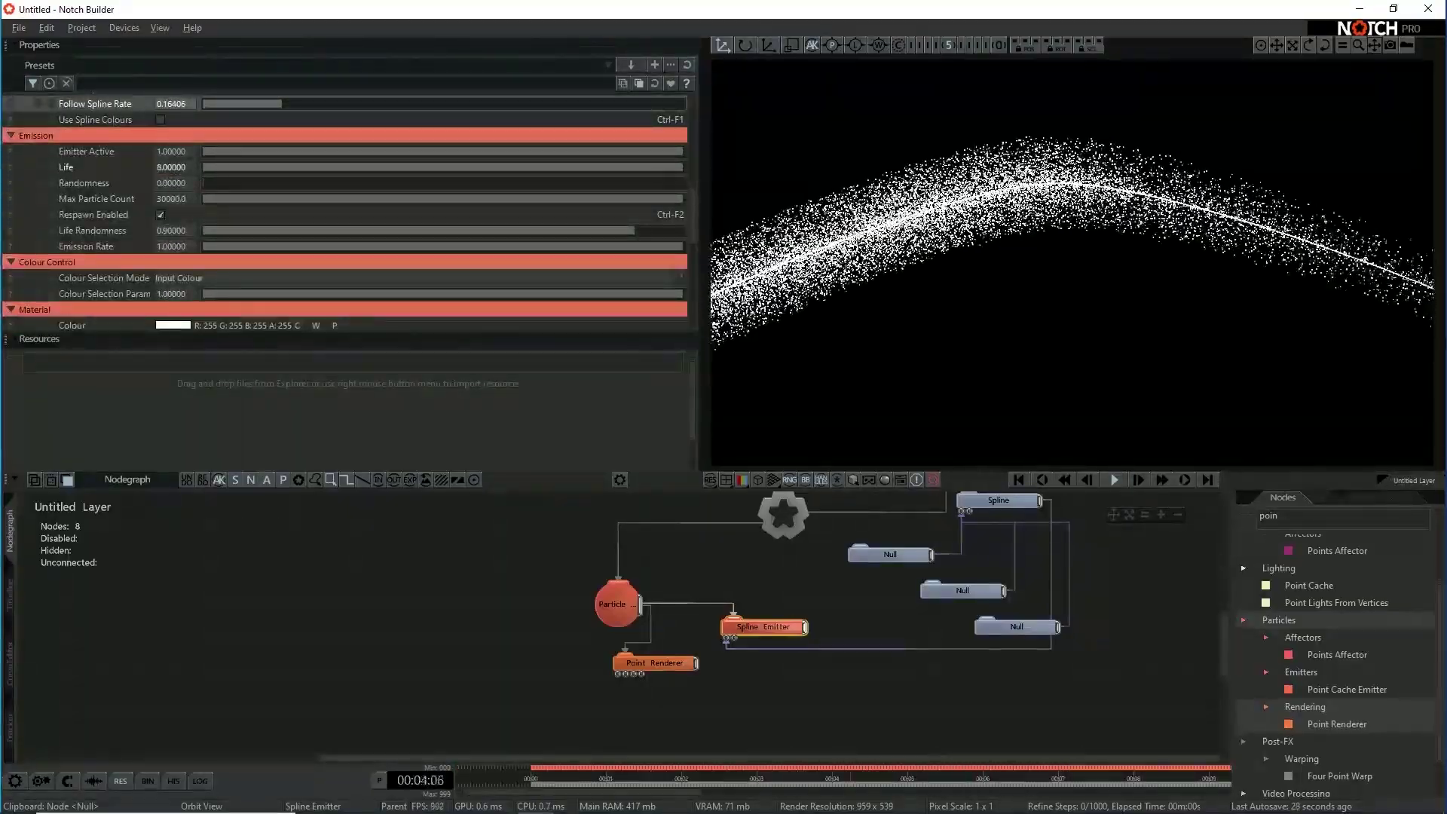
{"action": "left_click", "coordinate": [416, 246]}
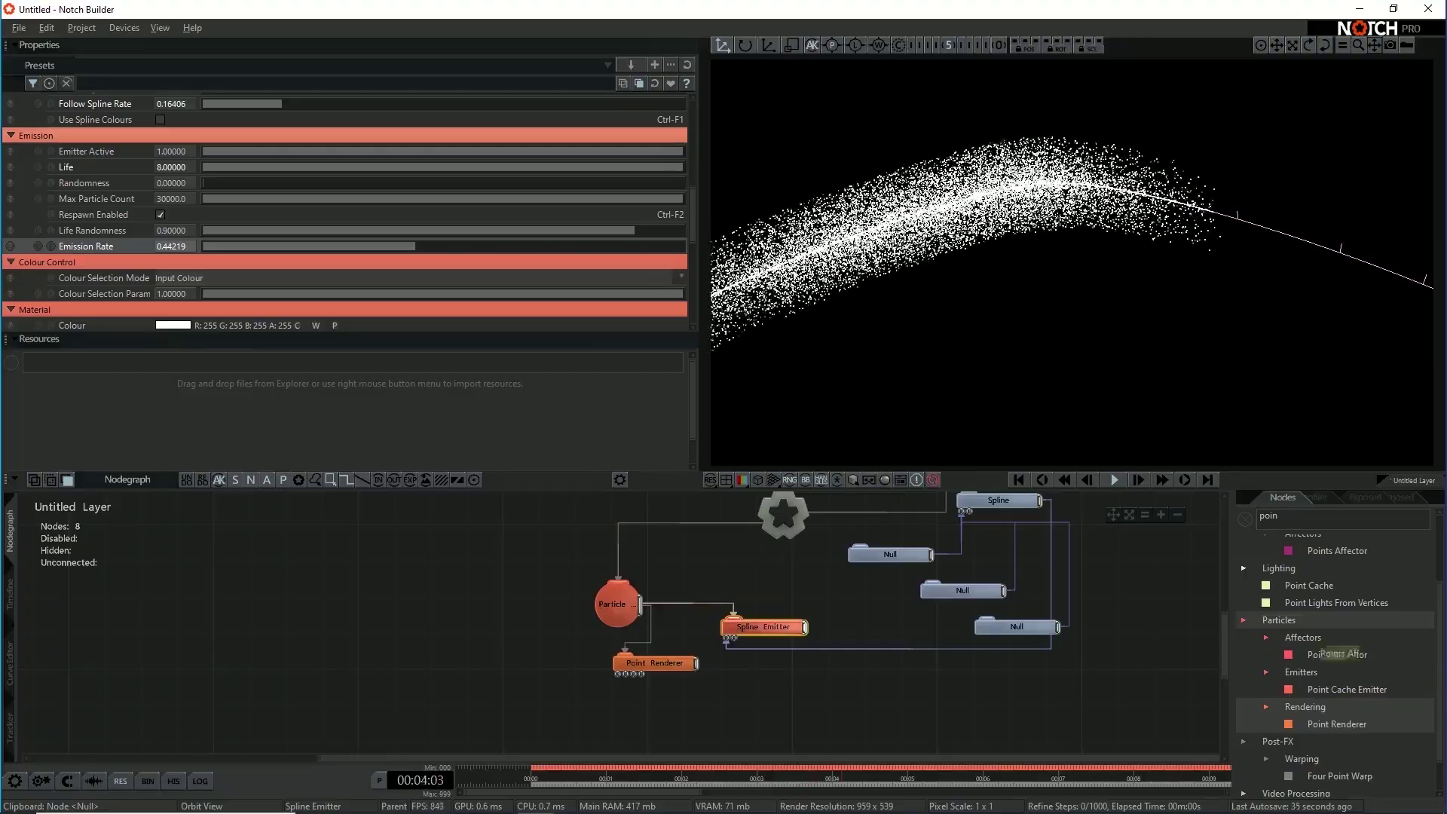
Step: Find the Curl Noise Fluid Affector among the particle affectors and add it to the nodegraph, connected to the Particle Root
{"action": "left_click", "coordinate": [1245, 519]}
{"action": "scroll", "coordinate": [1310, 648], "scroll_direction": "down", "scroll_amount": 2}
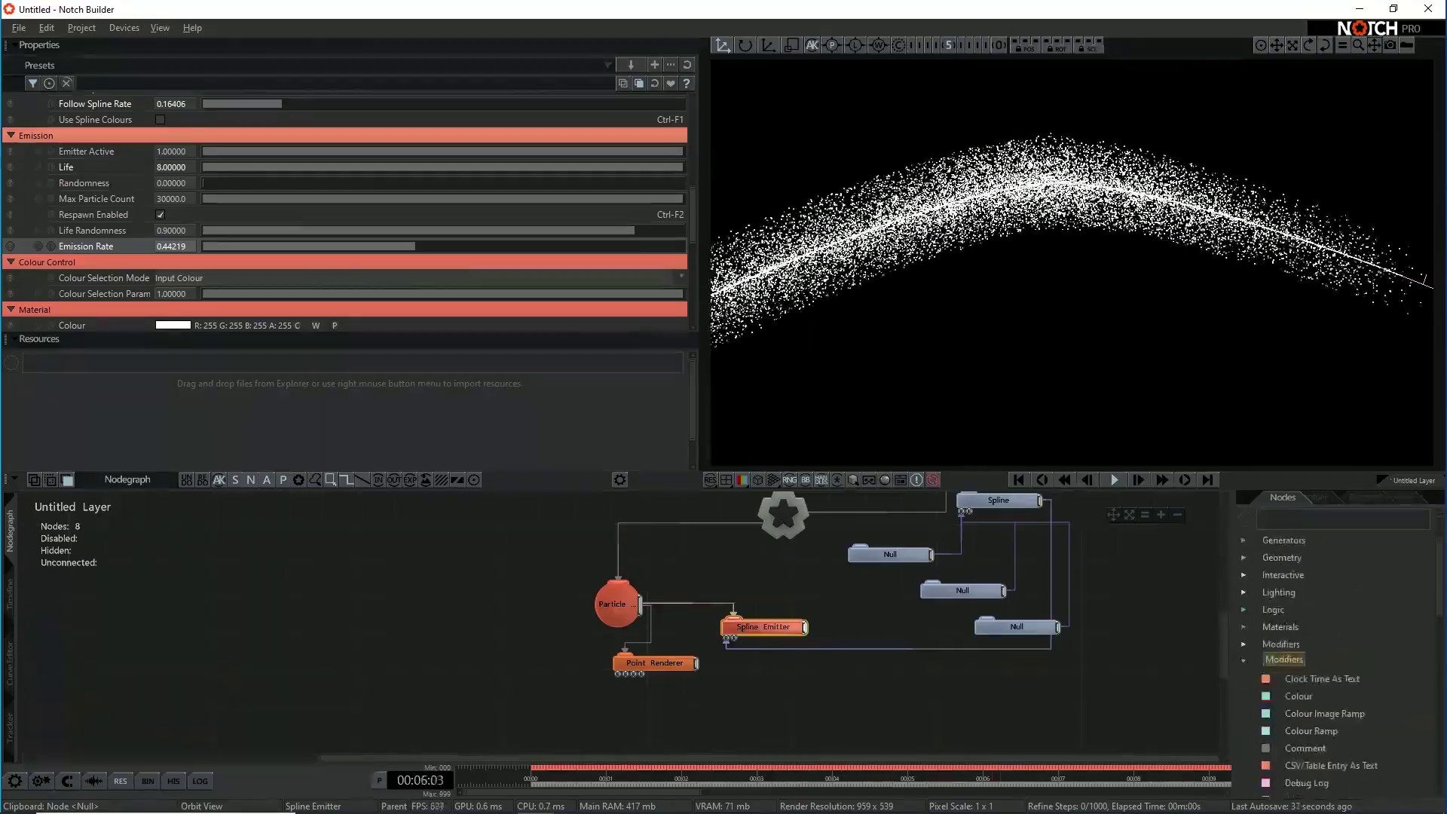
{"action": "left_click", "coordinate": [1290, 661]}
{"action": "scroll", "coordinate": [1296, 657], "scroll_direction": "down", "scroll_amount": 1}
{"action": "left_click", "coordinate": [1302, 653]}
{"action": "scroll", "coordinate": [1338, 668], "scroll_direction": "down", "scroll_amount": 2}
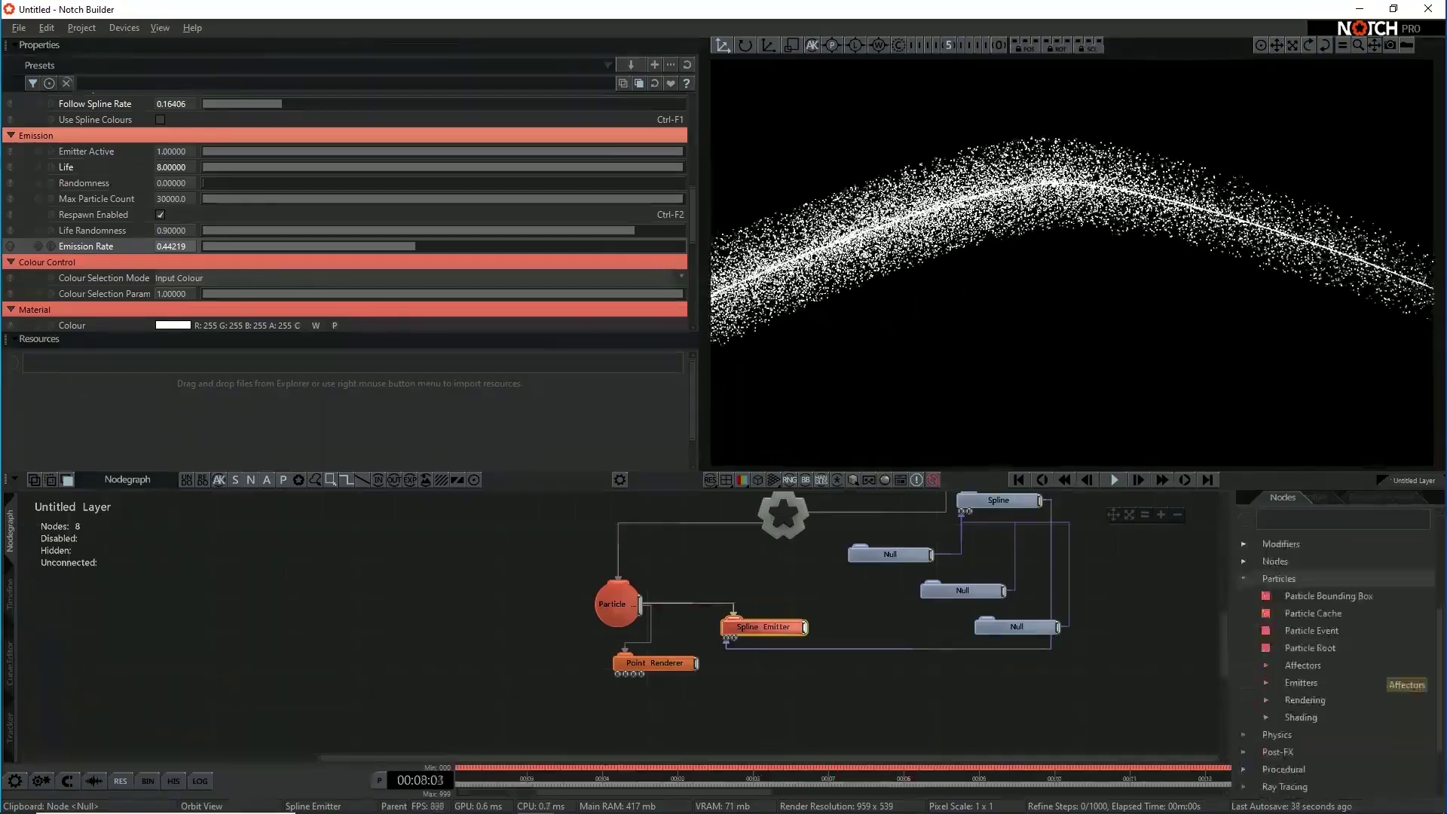
{"action": "left_click", "coordinate": [1349, 641]}
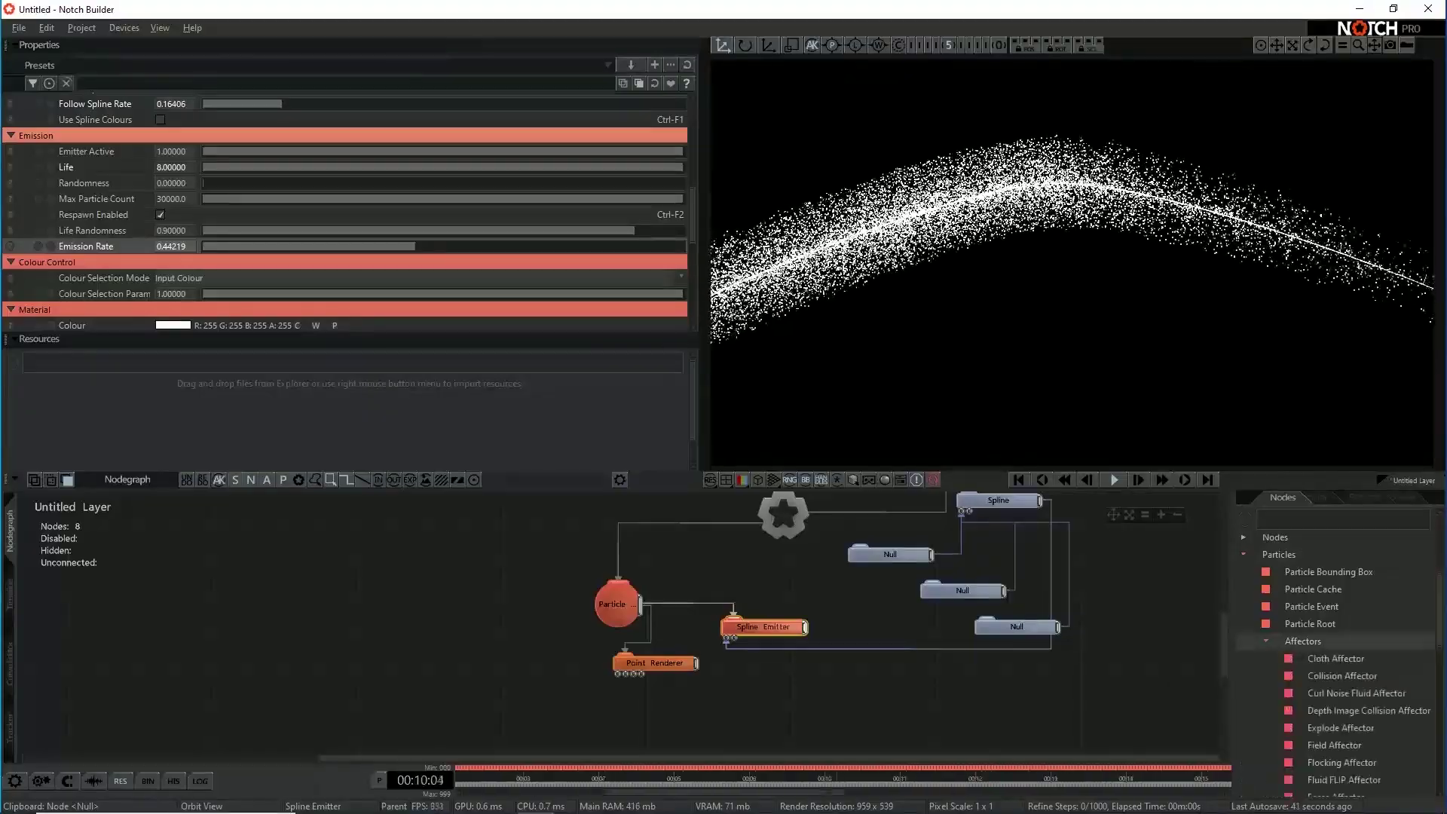
{"action": "left_click_drag", "start_coordinate": [1355, 694], "coordinate": [570, 699]}
{"action": "left_click_drag", "start_coordinate": [640, 605], "coordinate": [534, 692]}
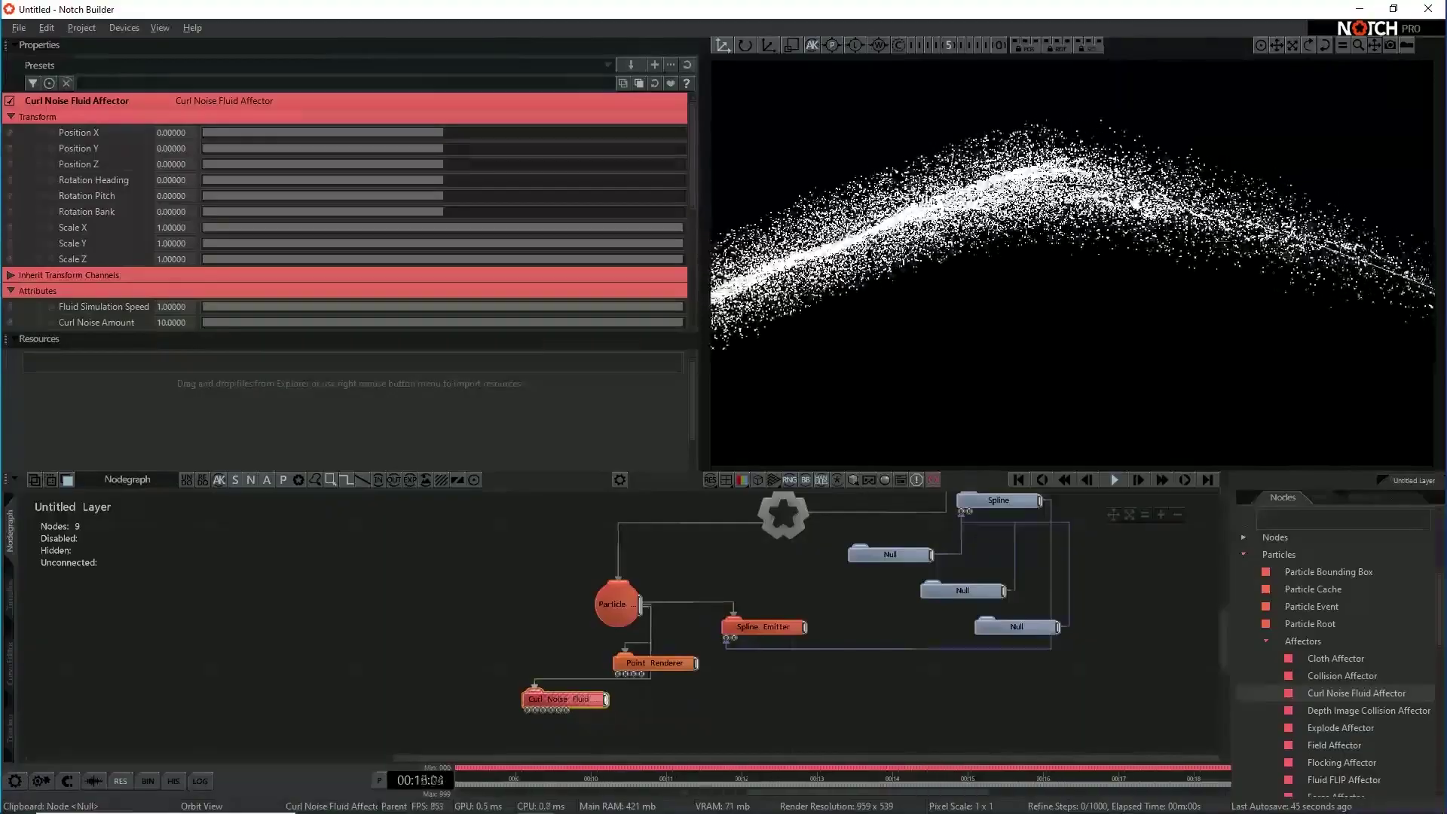
Step: Set the Curl Noise Fluid Affector's Noise Size to about 0.292 and its Radius to about 20.6
{"action": "scroll", "coordinate": [170, 218], "scroll_direction": "down", "scroll_amount": 4}
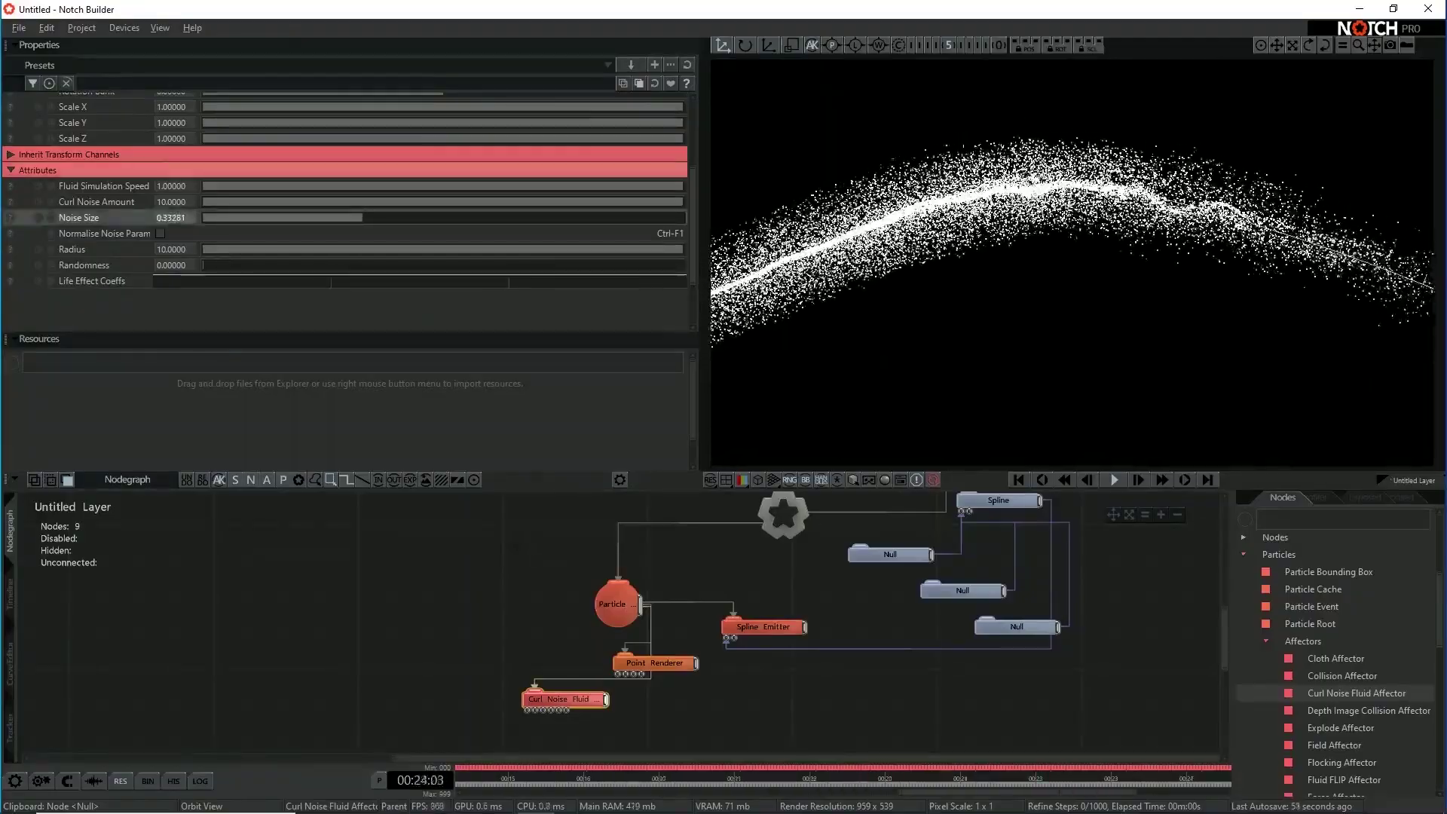
{"action": "left_click_drag", "start_coordinate": [173, 249], "coordinate": [185, 250]}
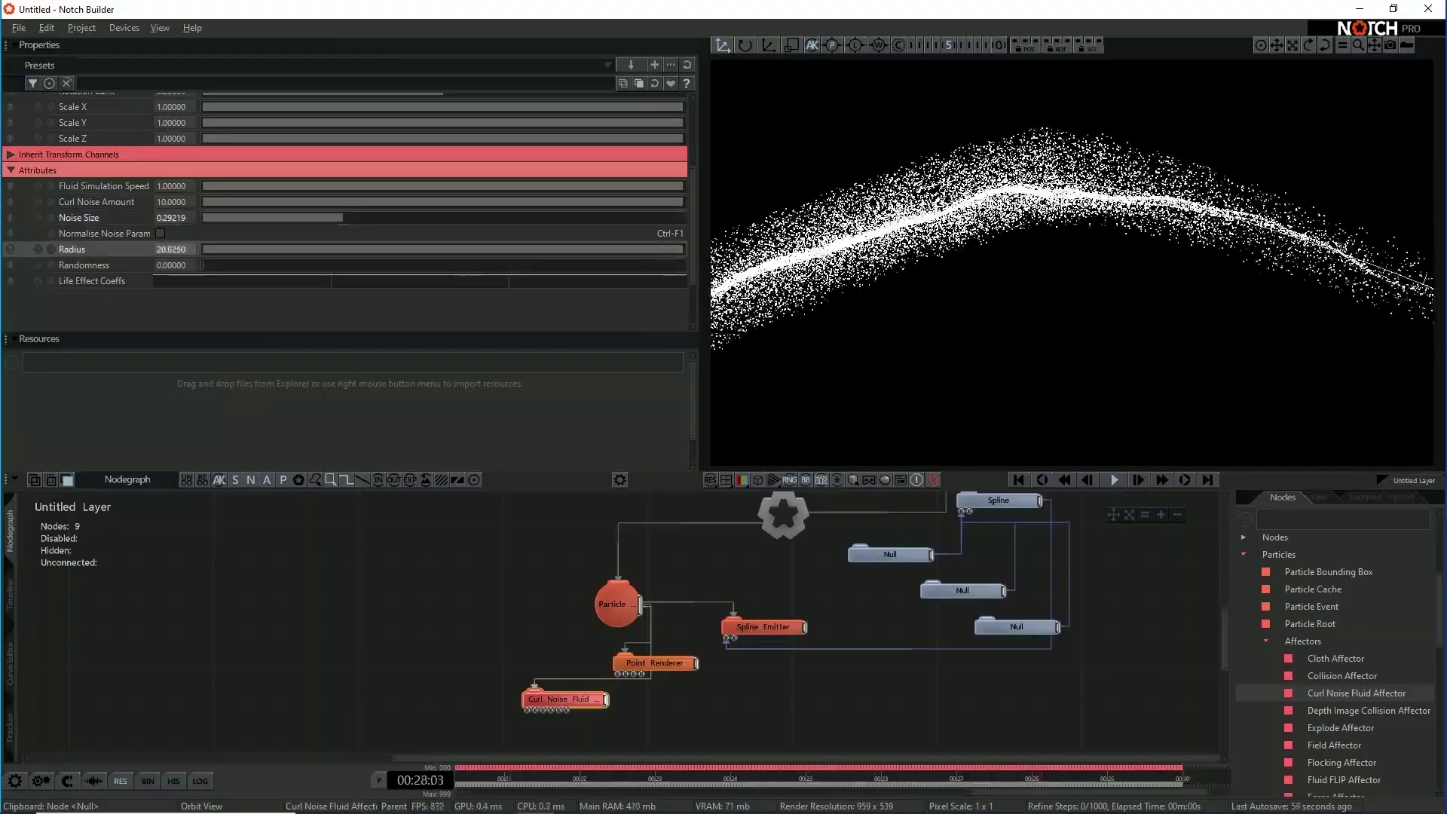
Step: Set the Spline Emitter's Life Randomness to about 0.709 and its Life to 12
{"action": "left_click", "coordinate": [763, 627]}
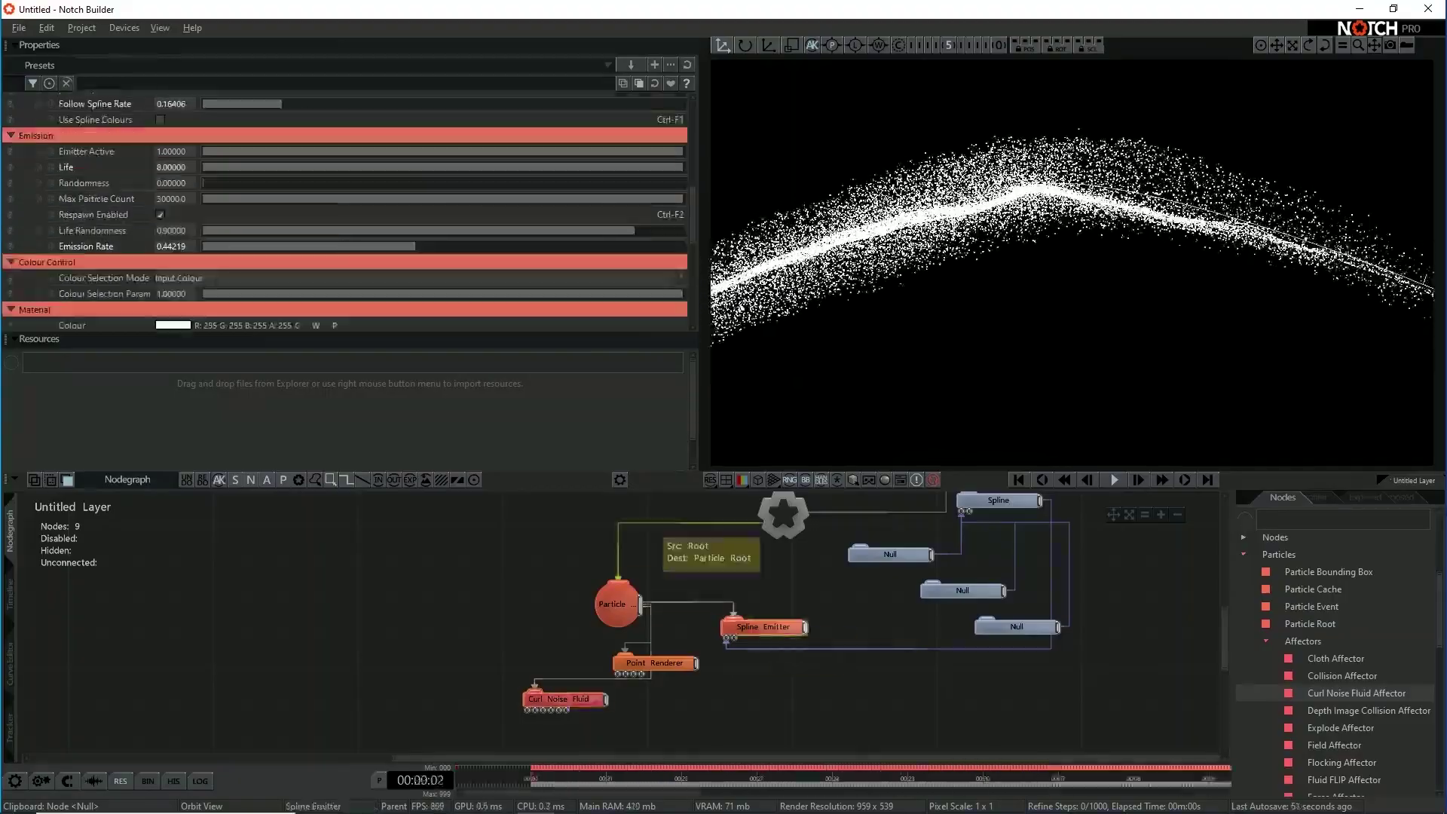
{"action": "scroll", "coordinate": [345, 211], "scroll_direction": "down", "scroll_amount": 2}
{"action": "scroll", "coordinate": [345, 211], "scroll_direction": "up", "scroll_amount": 3}
{"action": "left_click_drag", "start_coordinate": [592, 255], "coordinate": [544, 254]}
{"action": "left_click", "coordinate": [165, 191]}
{"action": "type", "text": "12"}
{"action": "key", "text": "Return"}
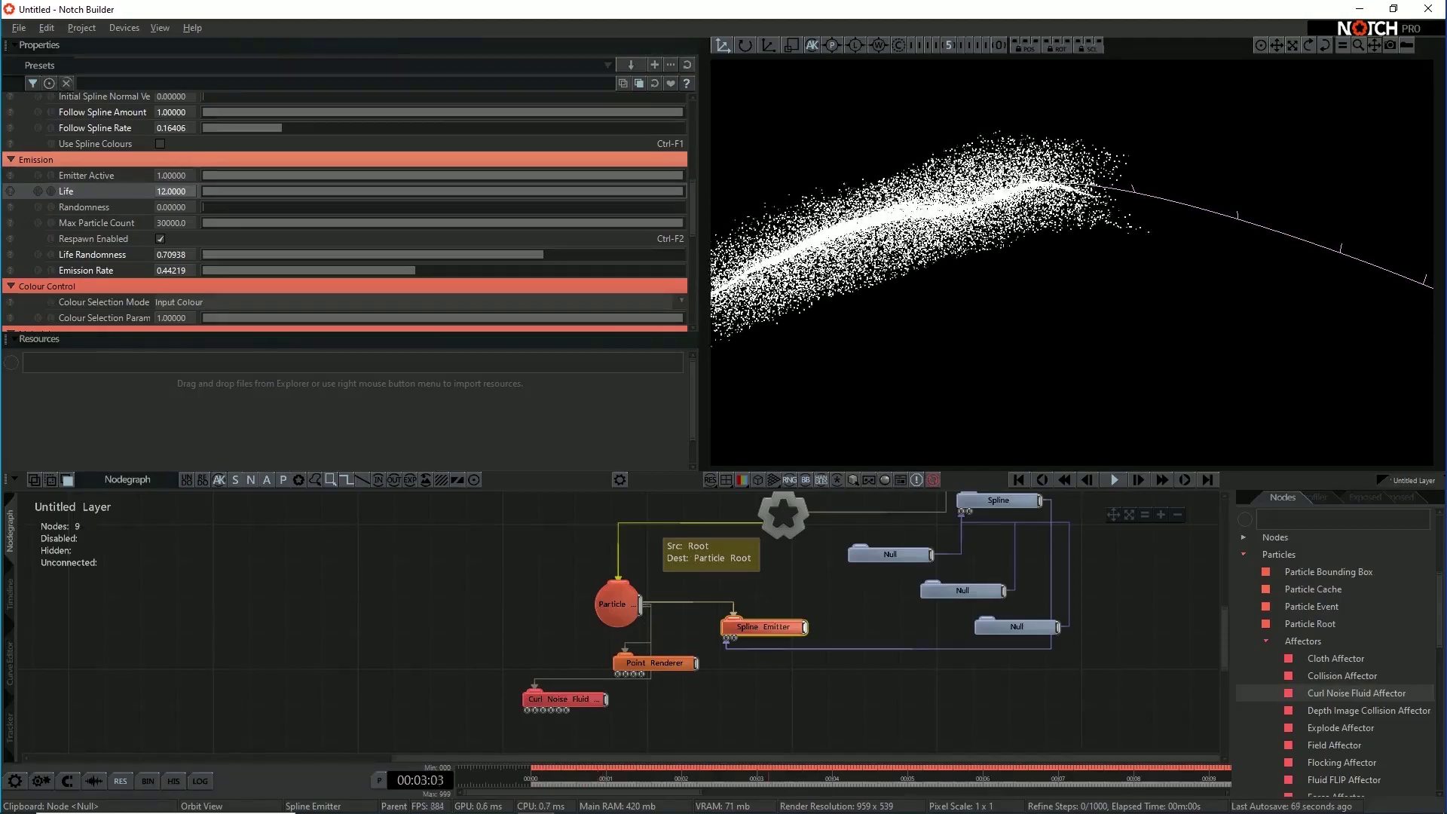
Step: Add a Vortex Affector connected to the Particle Root, set its Rotation Heading to 90 and restart the timeline
{"action": "scroll", "coordinate": [1356, 663], "scroll_direction": "down", "scroll_amount": 8}
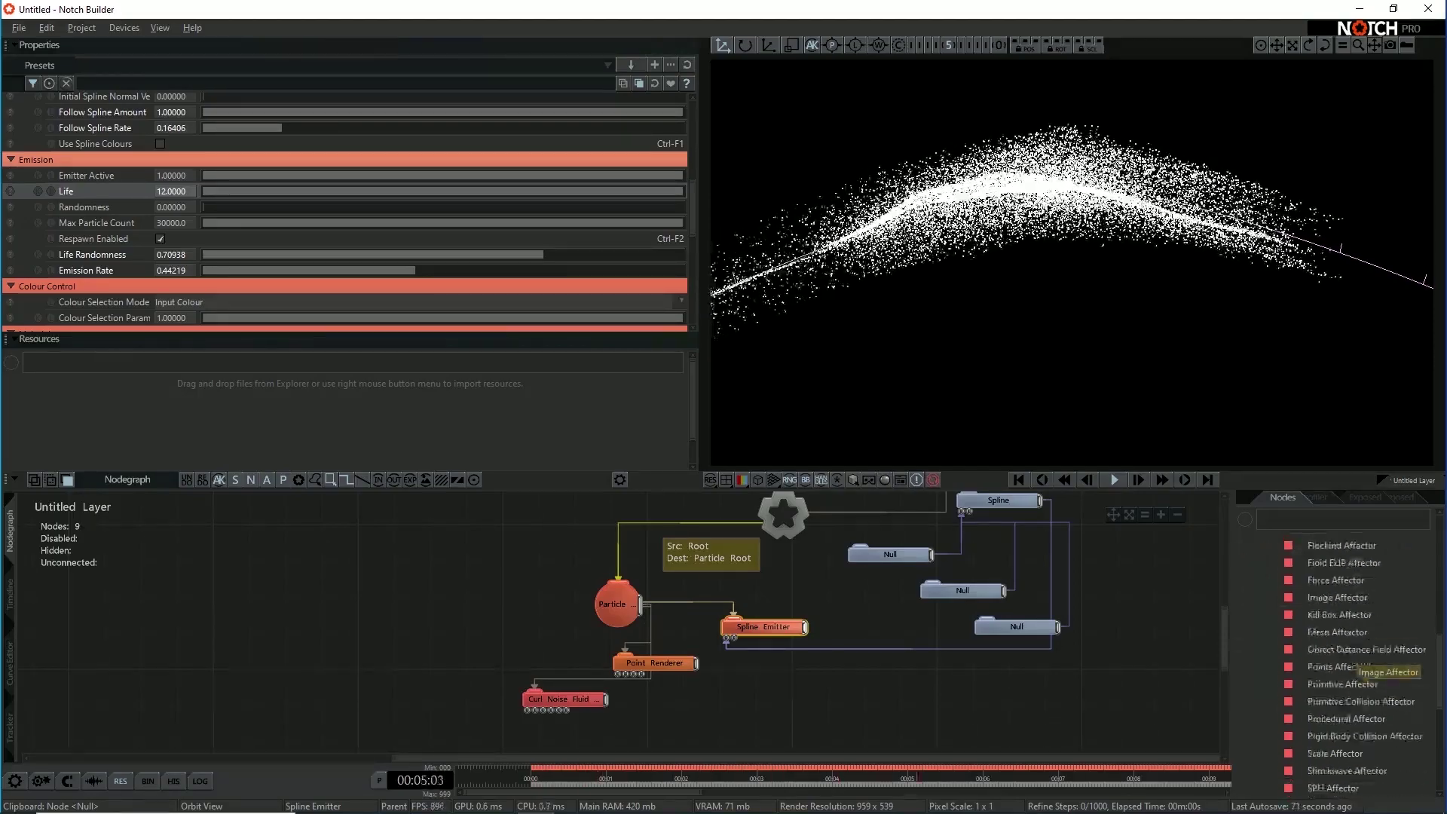
{"action": "left_click_drag", "start_coordinate": [1337, 779], "coordinate": [640, 606]}
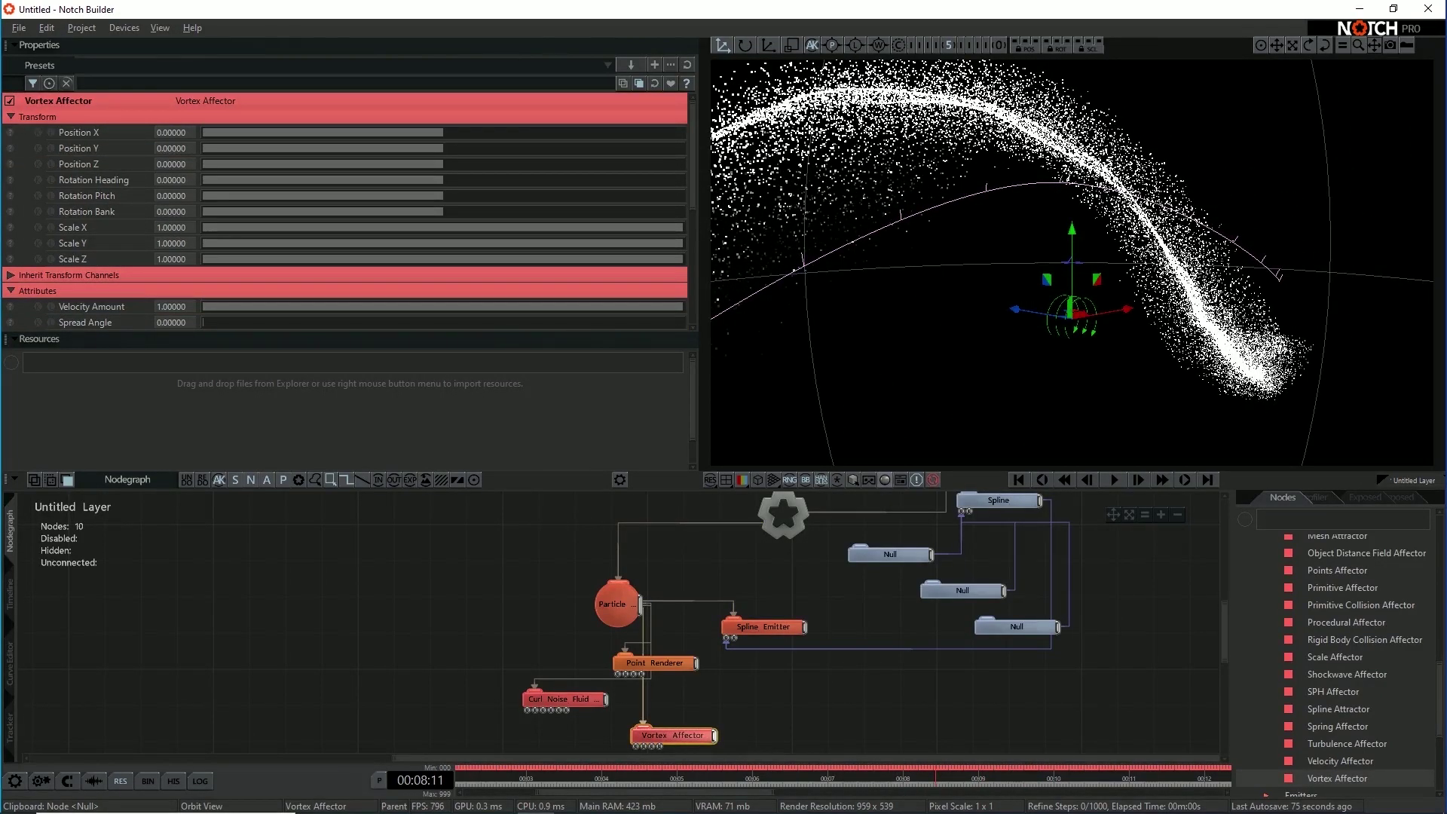
{"action": "left_click_drag", "start_coordinate": [443, 181], "coordinate": [528, 180]}
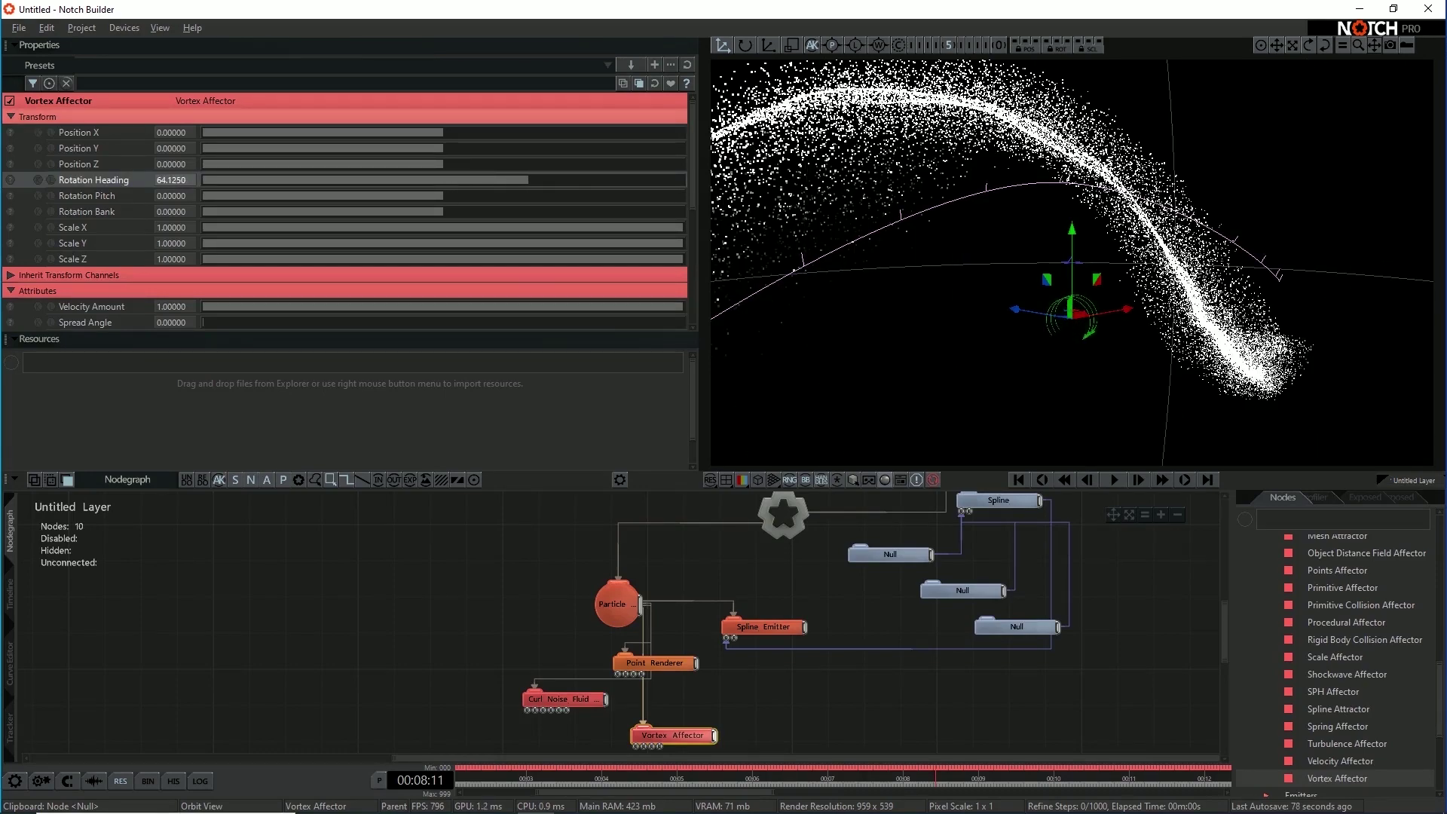
{"action": "type", "text": "90"}
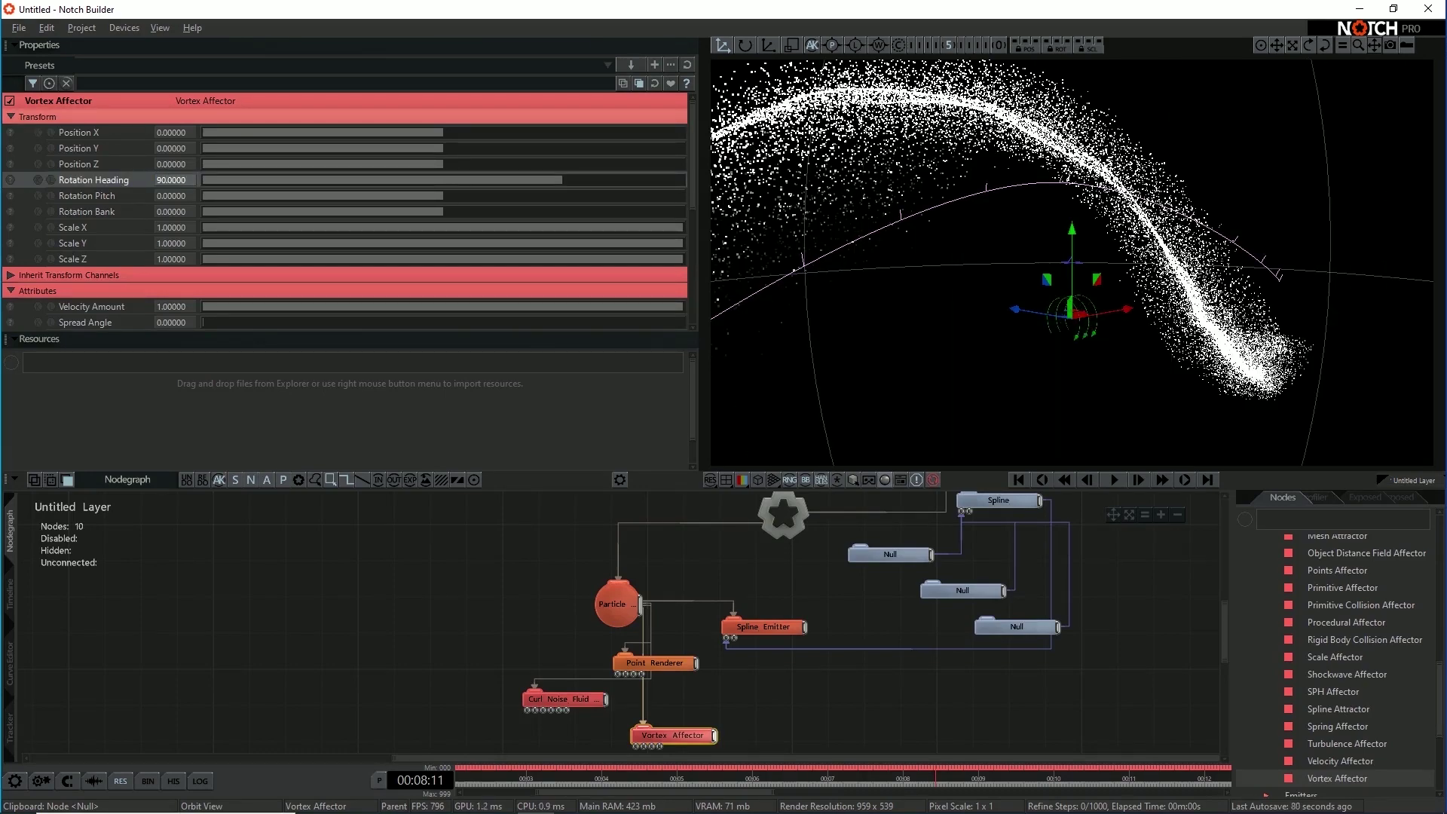
{"action": "key", "text": "Home"}
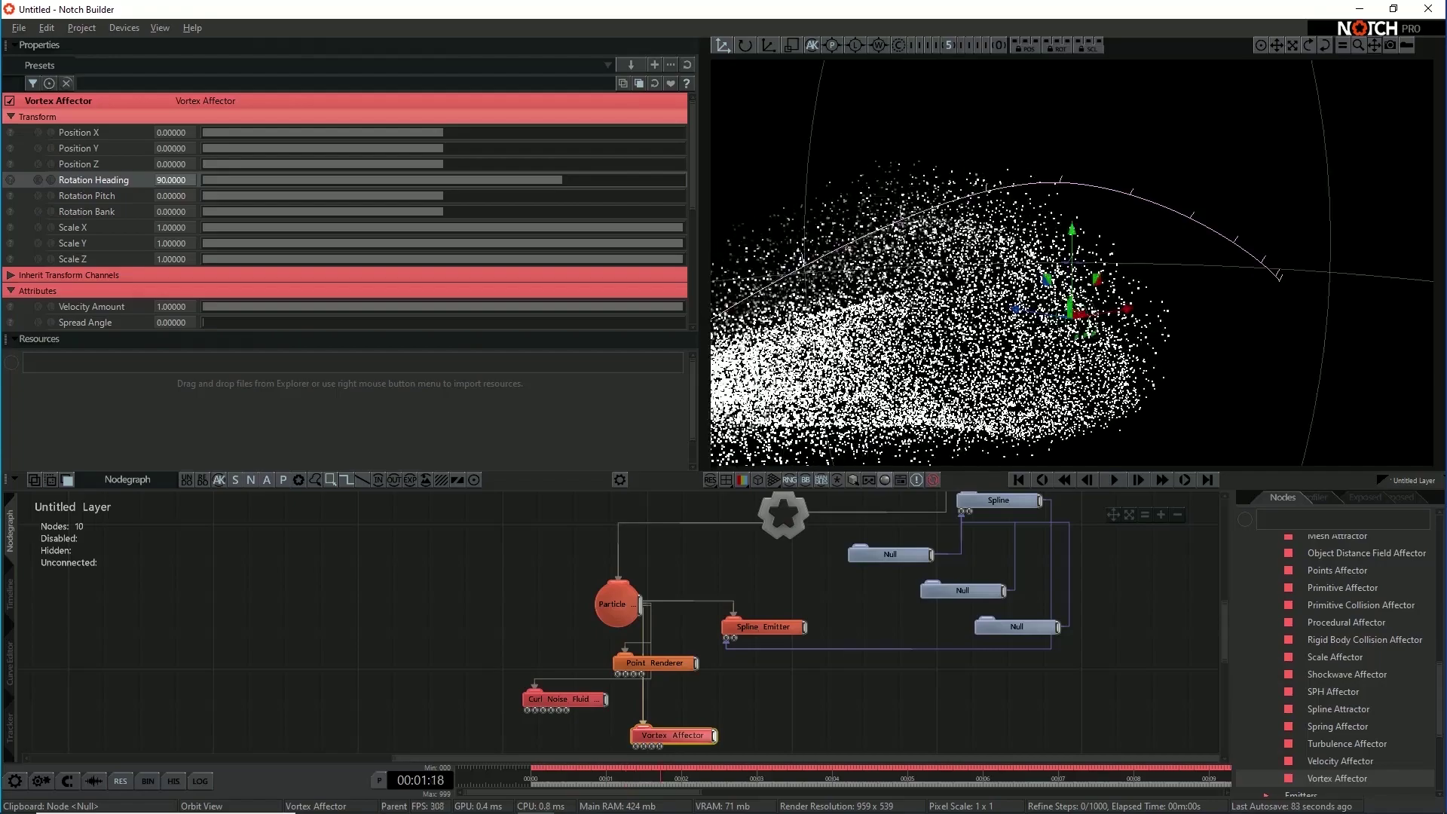
Step: Reduce the Vortex Affector's Velocity Amount to about 0.117 and play the animation from the start
{"action": "scroll", "coordinate": [345, 210], "scroll_direction": "down", "scroll_amount": 3}
{"action": "left_click", "coordinate": [243, 211]}
{"action": "key", "text": "Home"}
{"action": "key", "text": "space"}
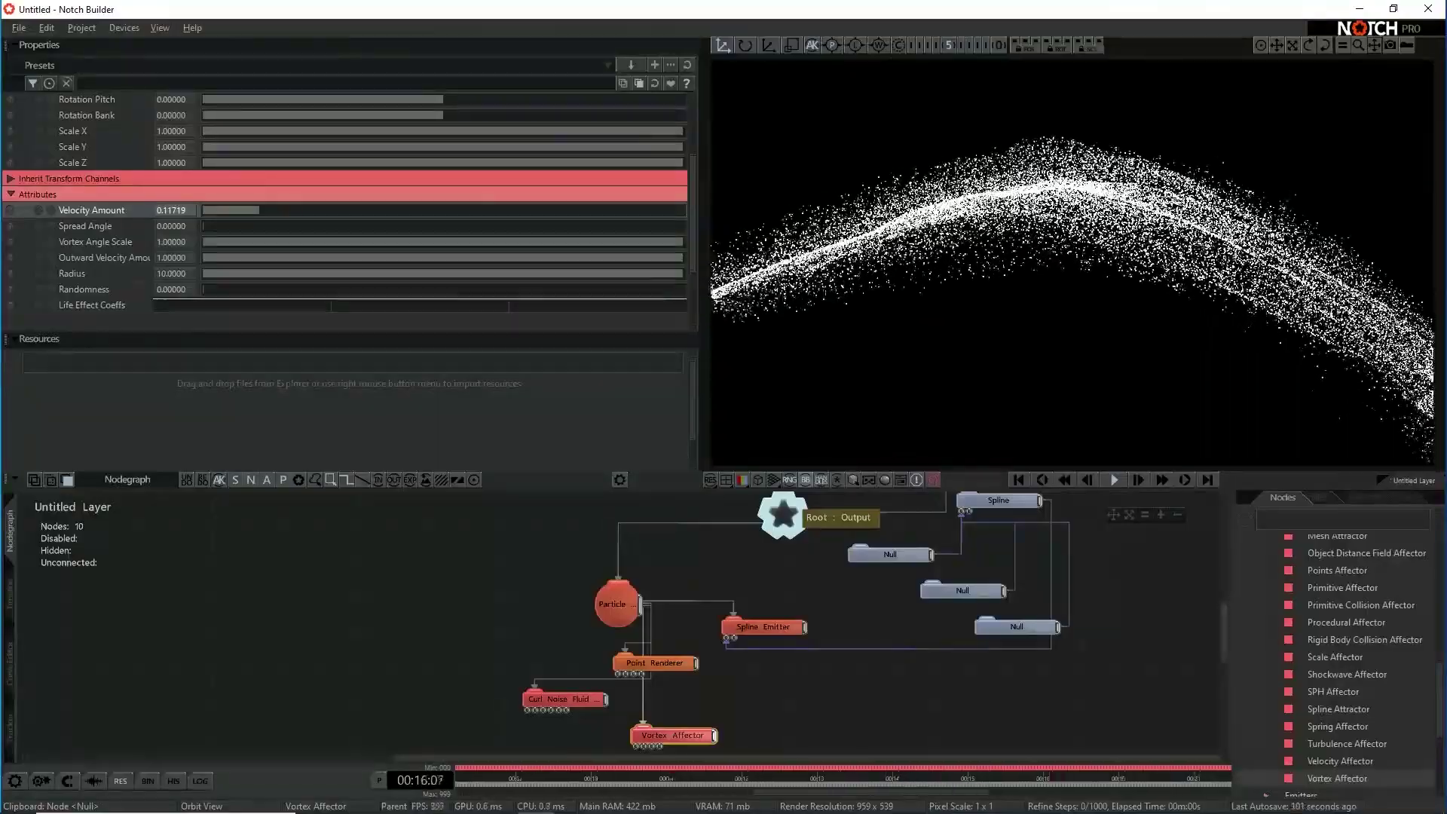
Step: Add a Camera node to the nodegraph and connect it to the Root
{"action": "right_click", "coordinate": [468, 574]}
{"action": "mouse_move", "coordinate": [520, 271]}
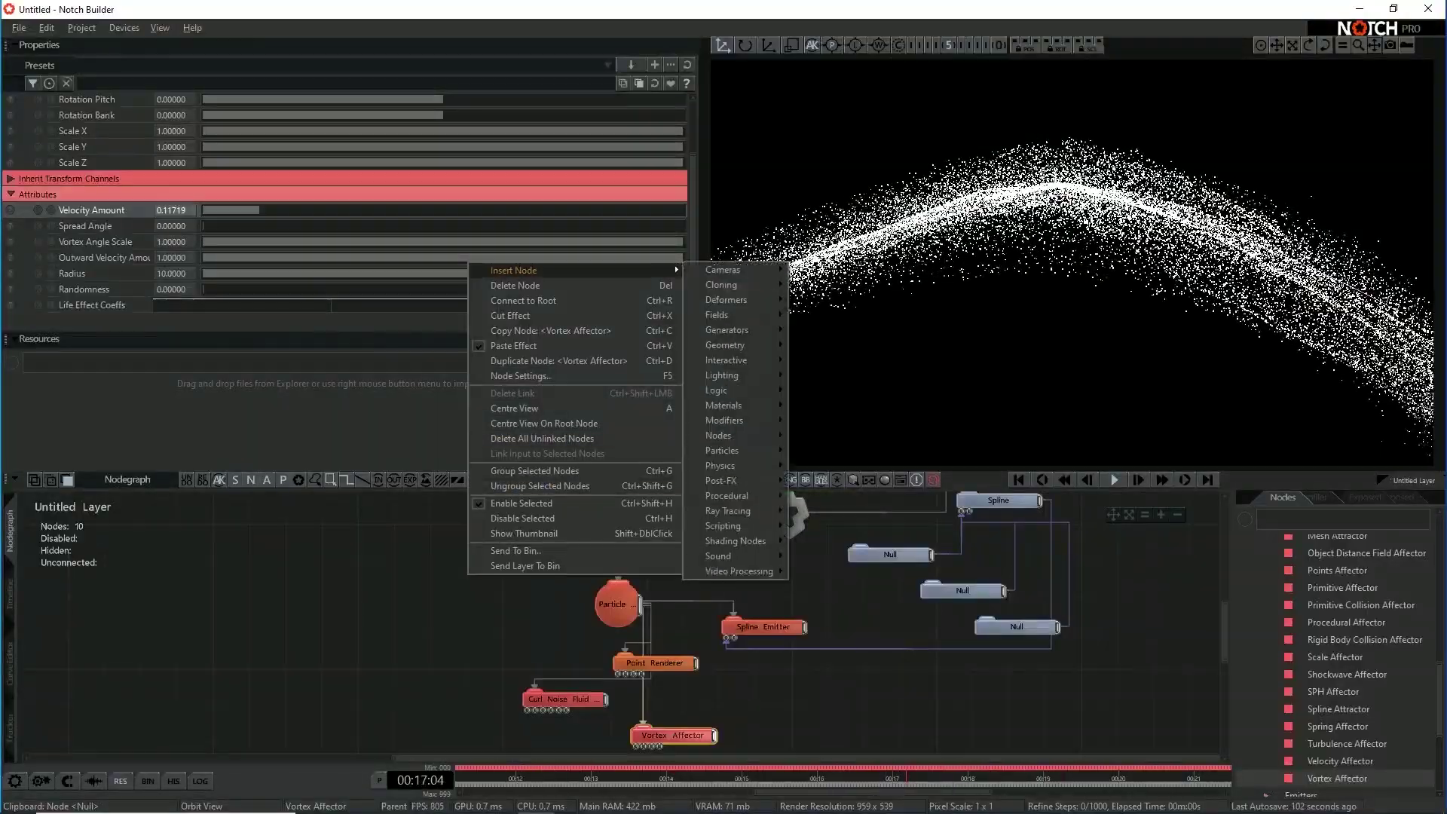
{"action": "mouse_move", "coordinate": [722, 271]}
{"action": "left_click", "coordinate": [825, 271]}
{"action": "left_click_drag", "start_coordinate": [781, 518], "coordinate": [522, 591]}
{"action": "left_click_drag", "start_coordinate": [522, 591], "coordinate": [468, 537]}
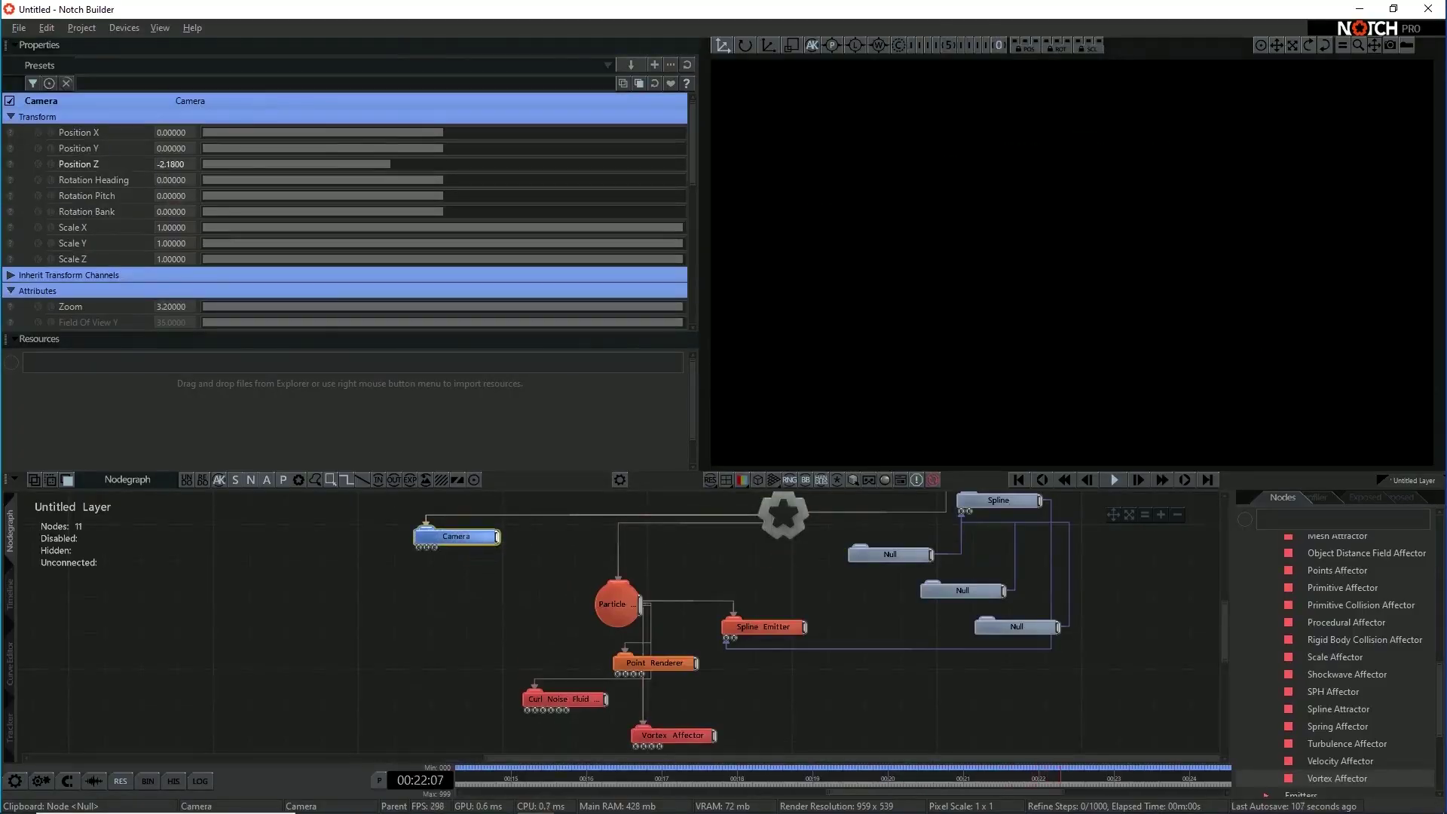
Step: Move the Camera back to a Position Z of about -9.84 and offset it to about X 0.045, Y 0.735
{"action": "left_click_drag", "start_coordinate": [170, 165], "coordinate": [94, 165]}
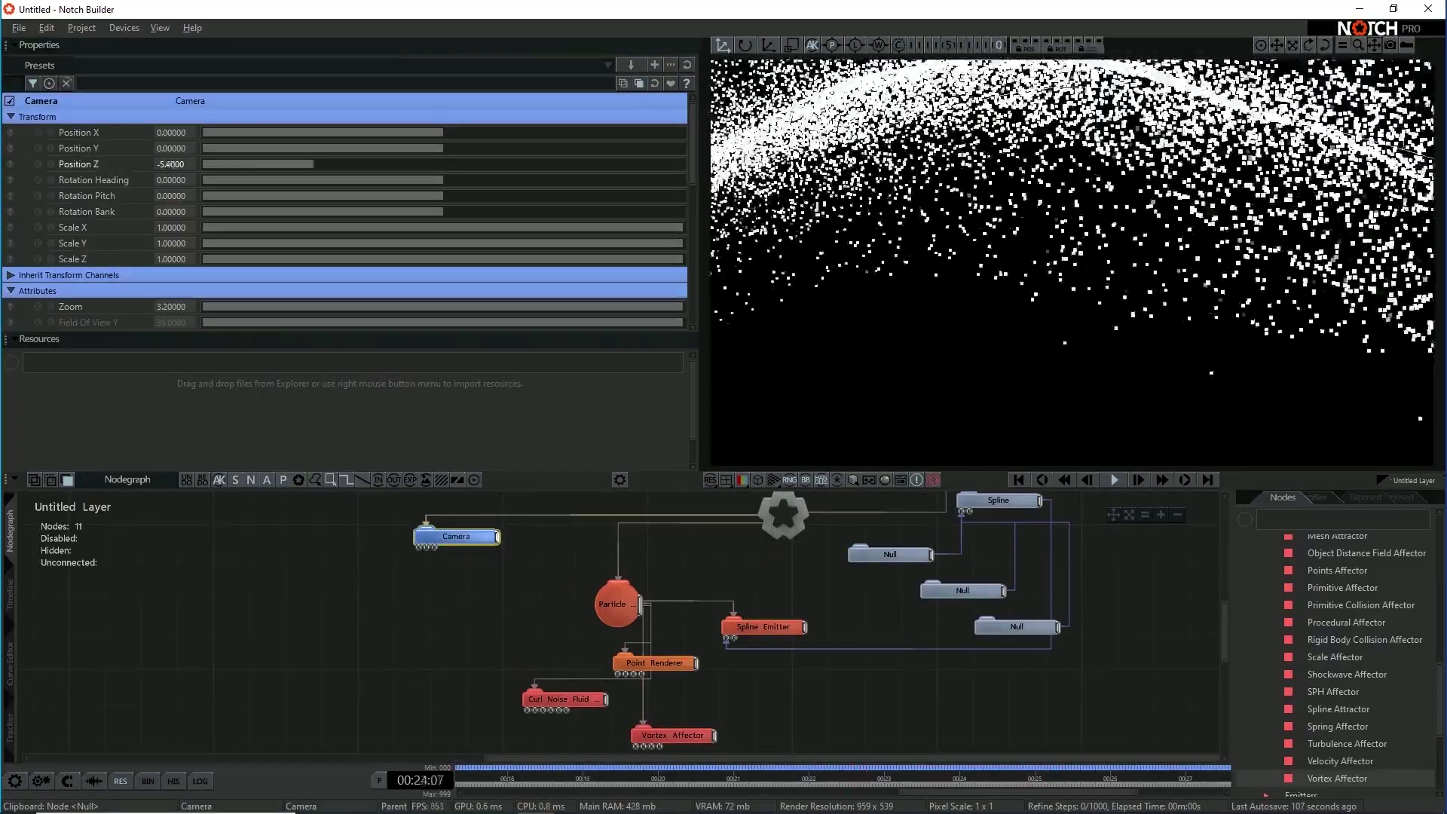
{"action": "middle_click_drag", "start_coordinate": [1055, 227], "coordinate": [1053, 263]}
{"action": "scroll", "coordinate": [1053, 263], "scroll_direction": "down", "scroll_amount": 5}
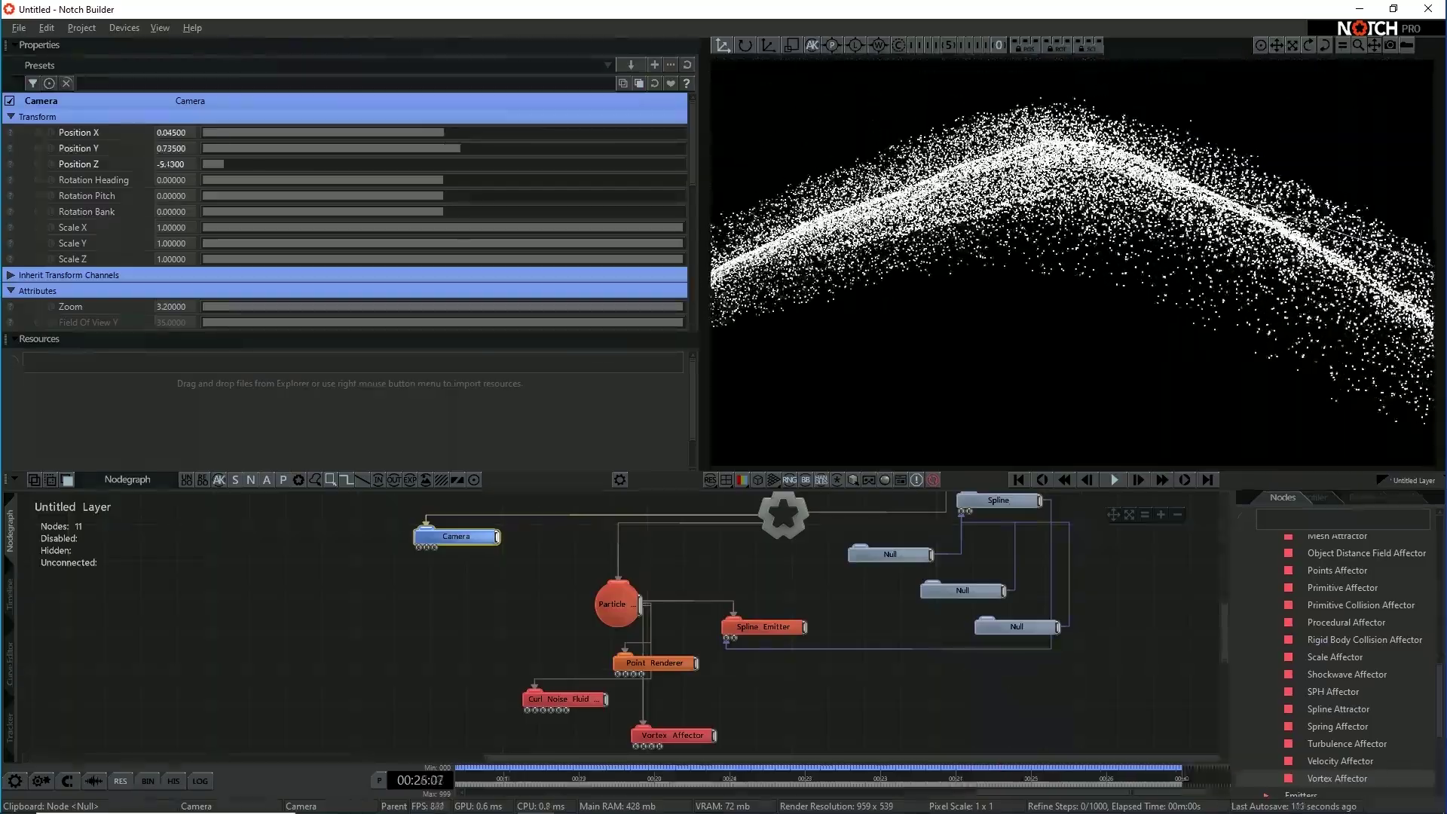
Step: Reduce the Vortex Affector's Velocity Amount to about 0.077 and rotate the Camera very slightly in heading and pitch
{"action": "left_click", "coordinate": [1010, 626]}
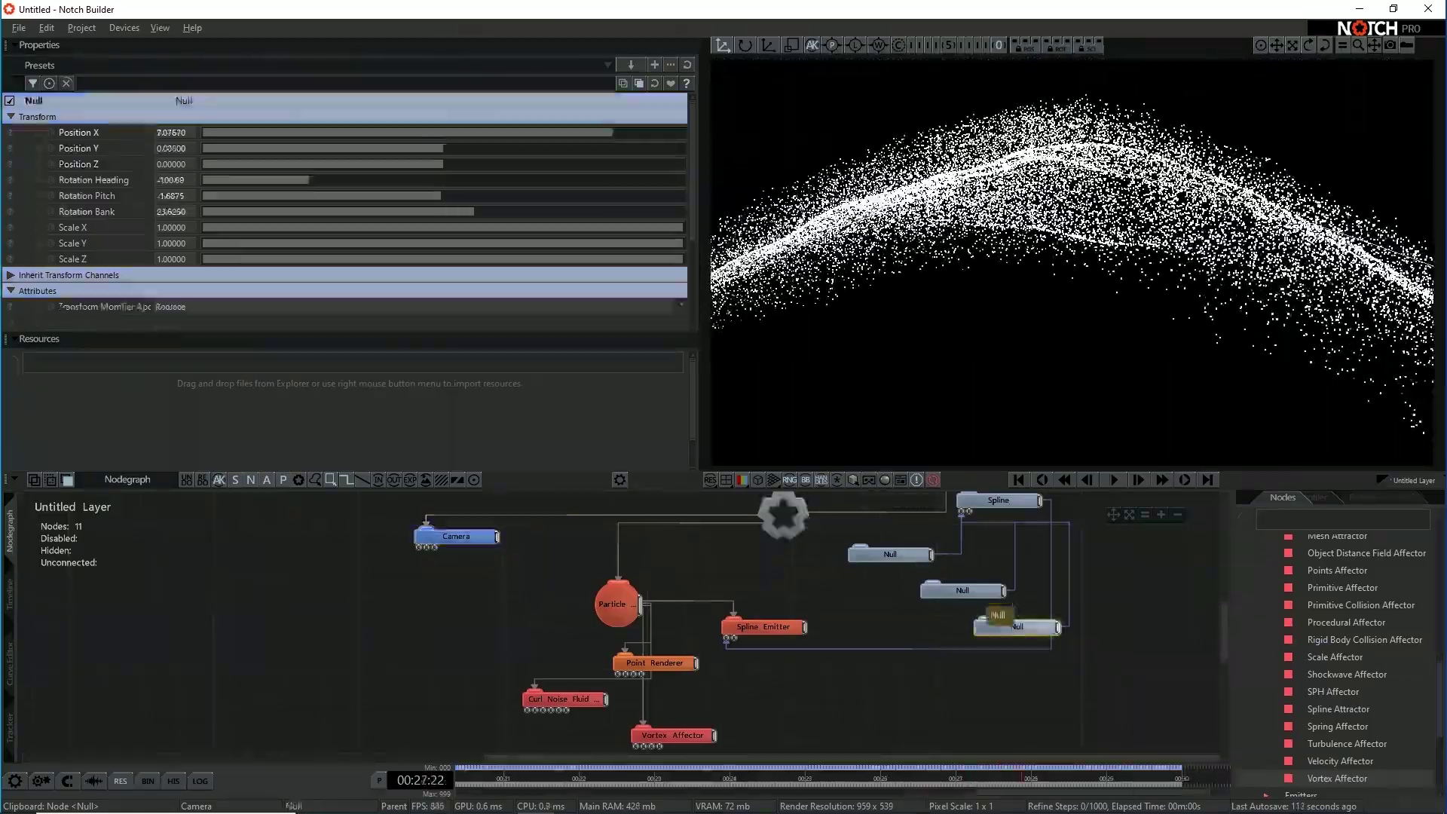
{"action": "left_click", "coordinate": [914, 555]}
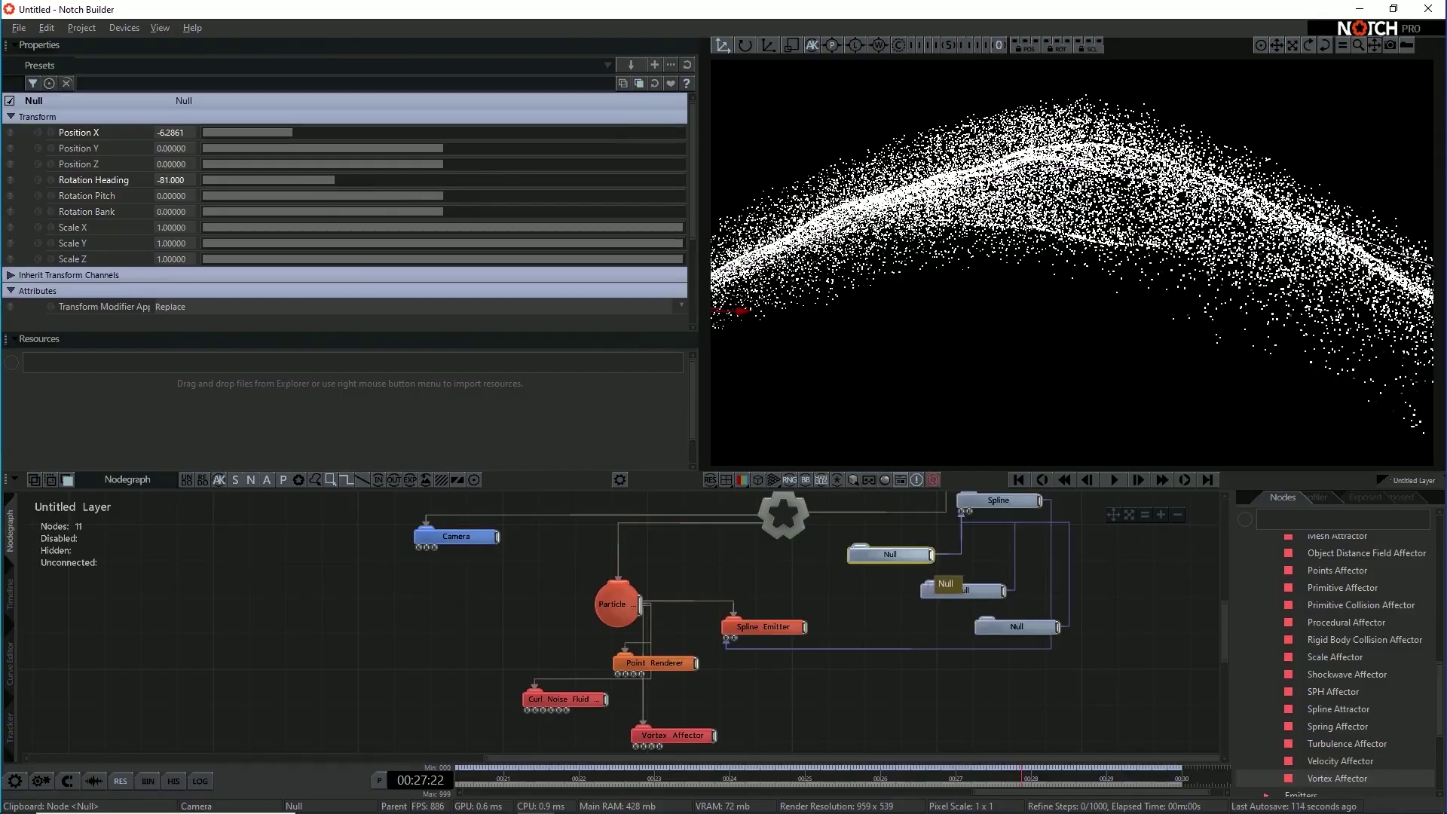
{"action": "left_click", "coordinate": [673, 737]}
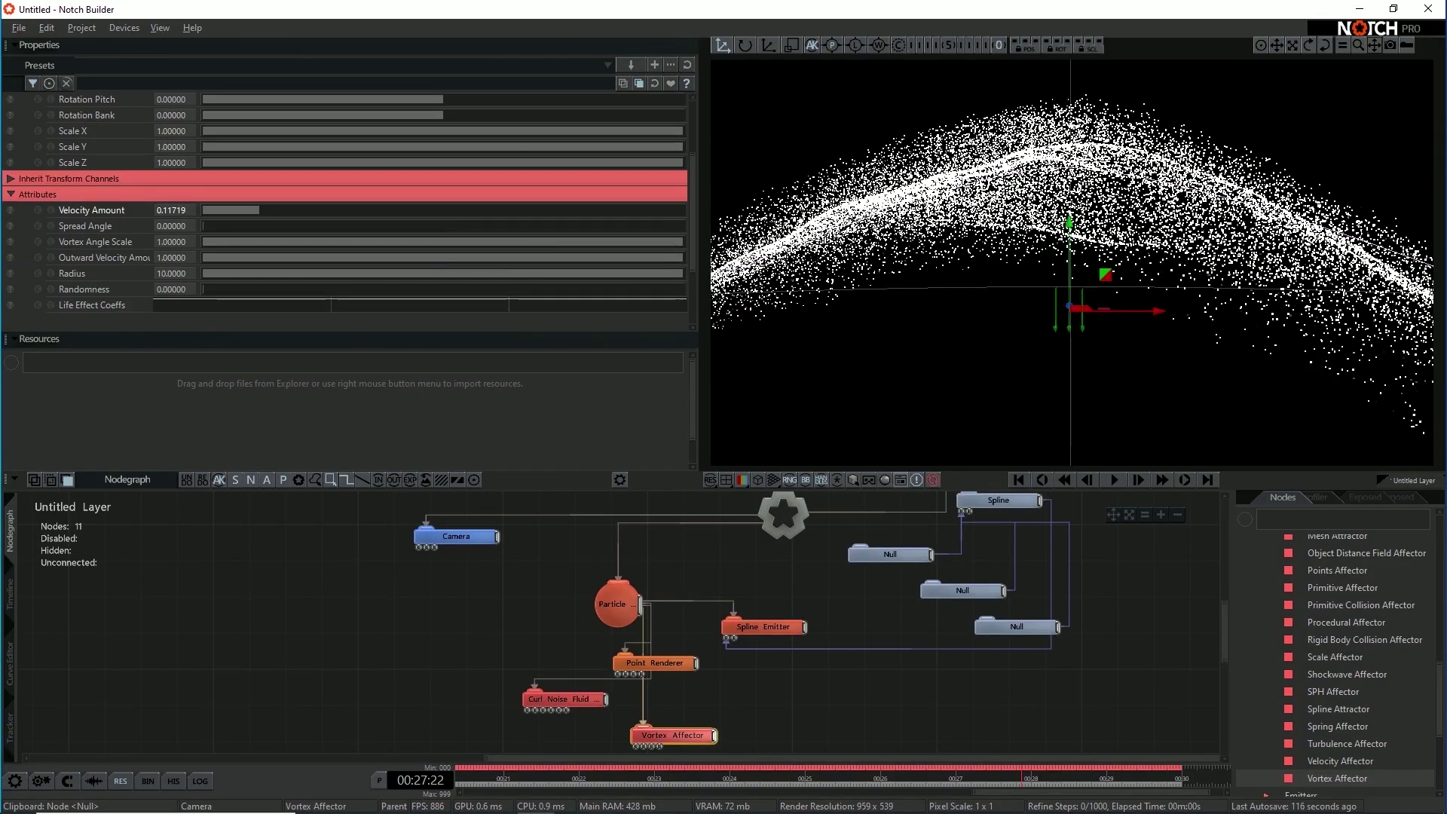
{"action": "left_click_drag", "start_coordinate": [259, 210], "coordinate": [239, 211]}
{"action": "left_click", "coordinate": [933, 481]}
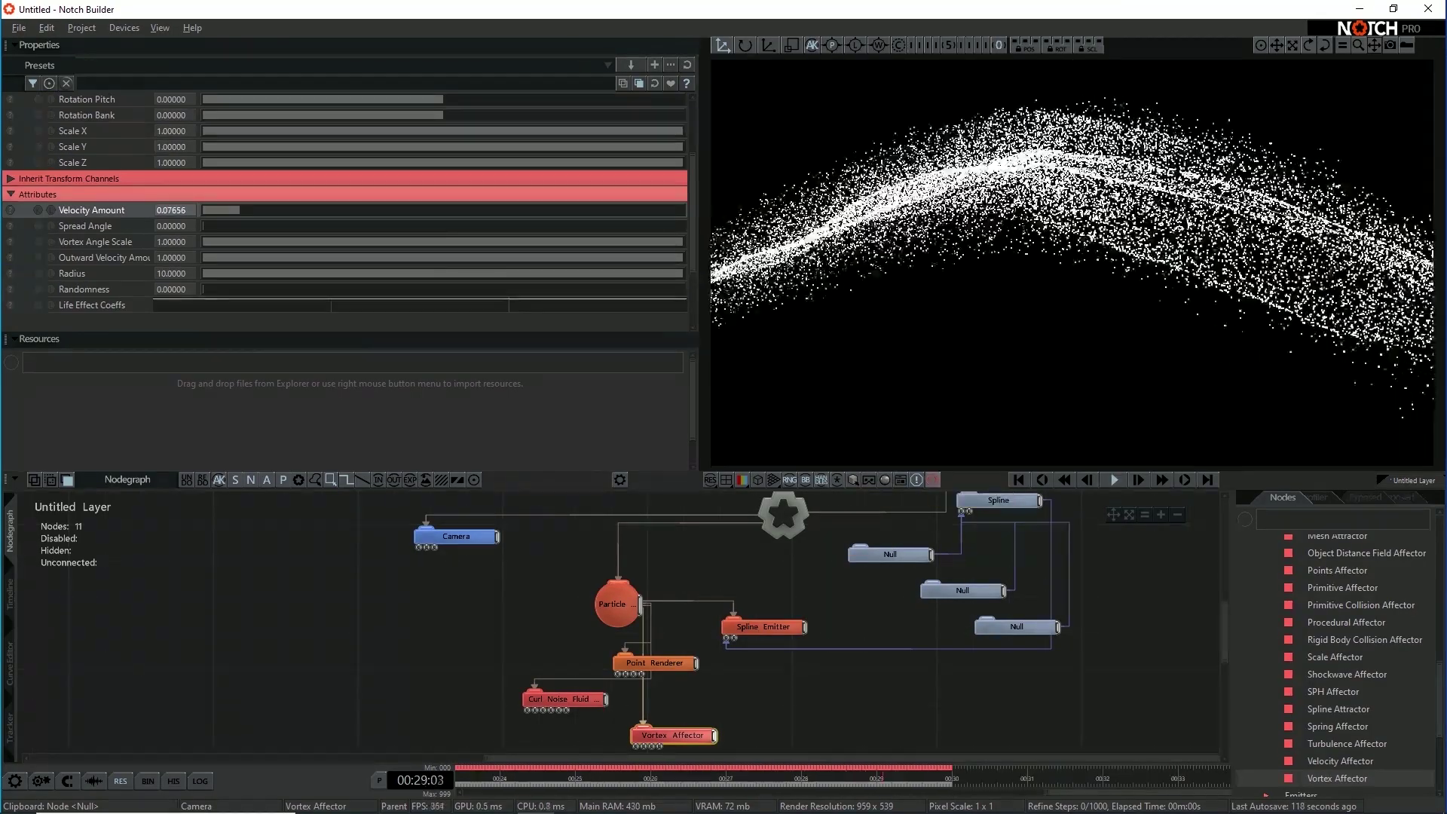
{"action": "left_click", "coordinate": [456, 536]}
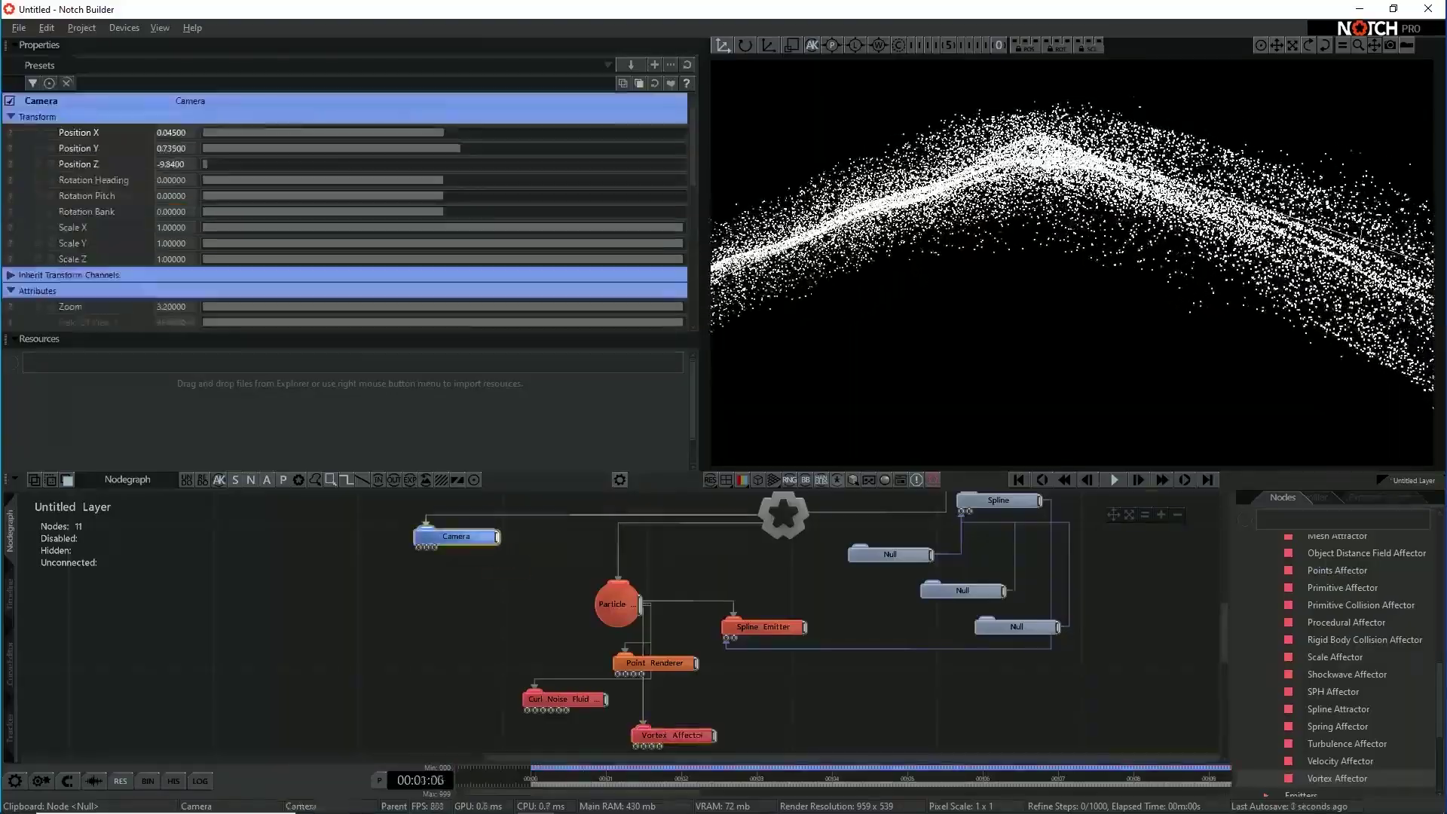
{"action": "right_click_drag", "start_coordinate": [1072, 262], "coordinate": [1073, 262]}
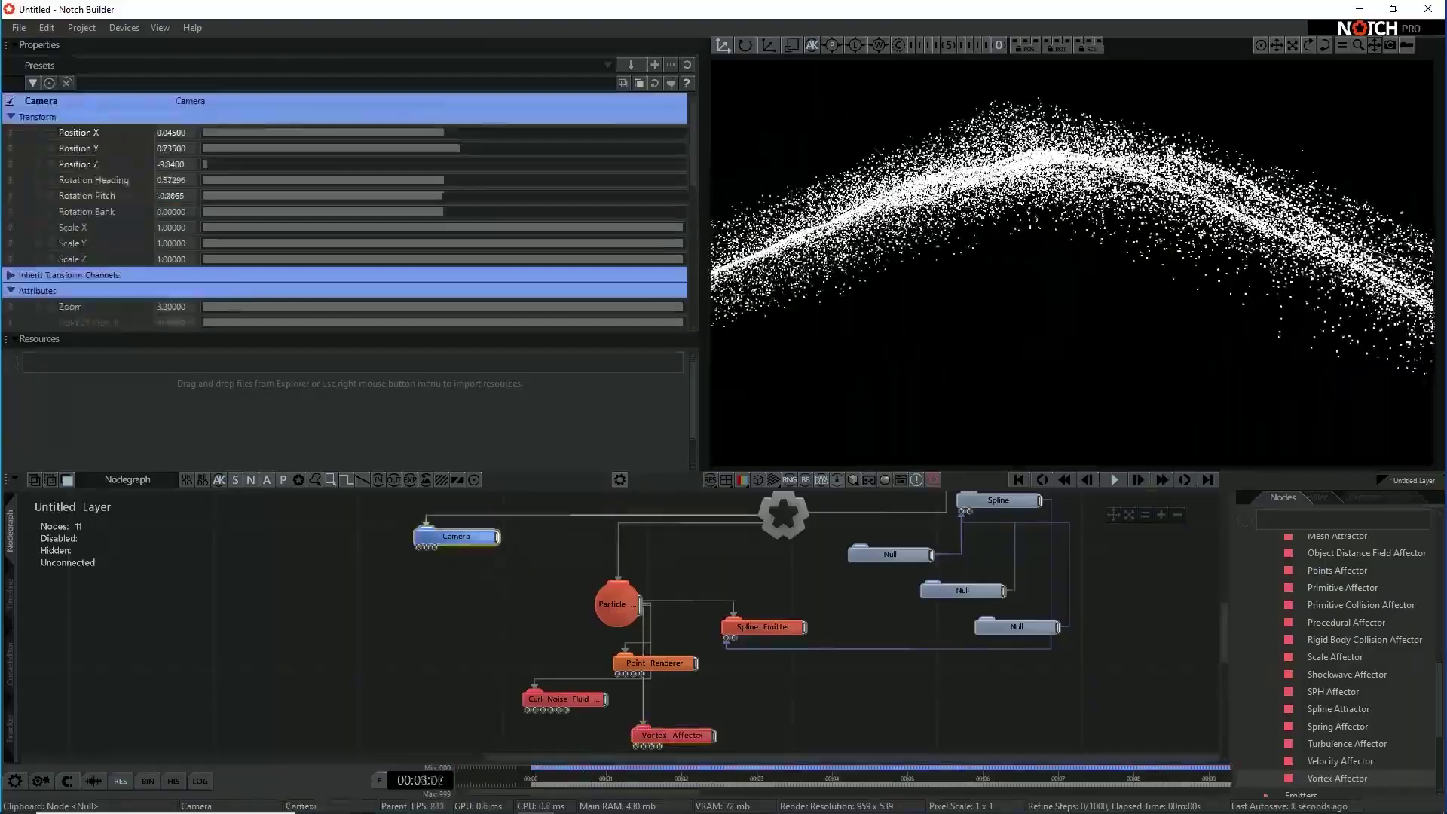
Step: Set the middle Null's Scale Z to about 9.24 and Position Y to 1.75, restarting the timeline
{"action": "left_click", "coordinate": [972, 591]}
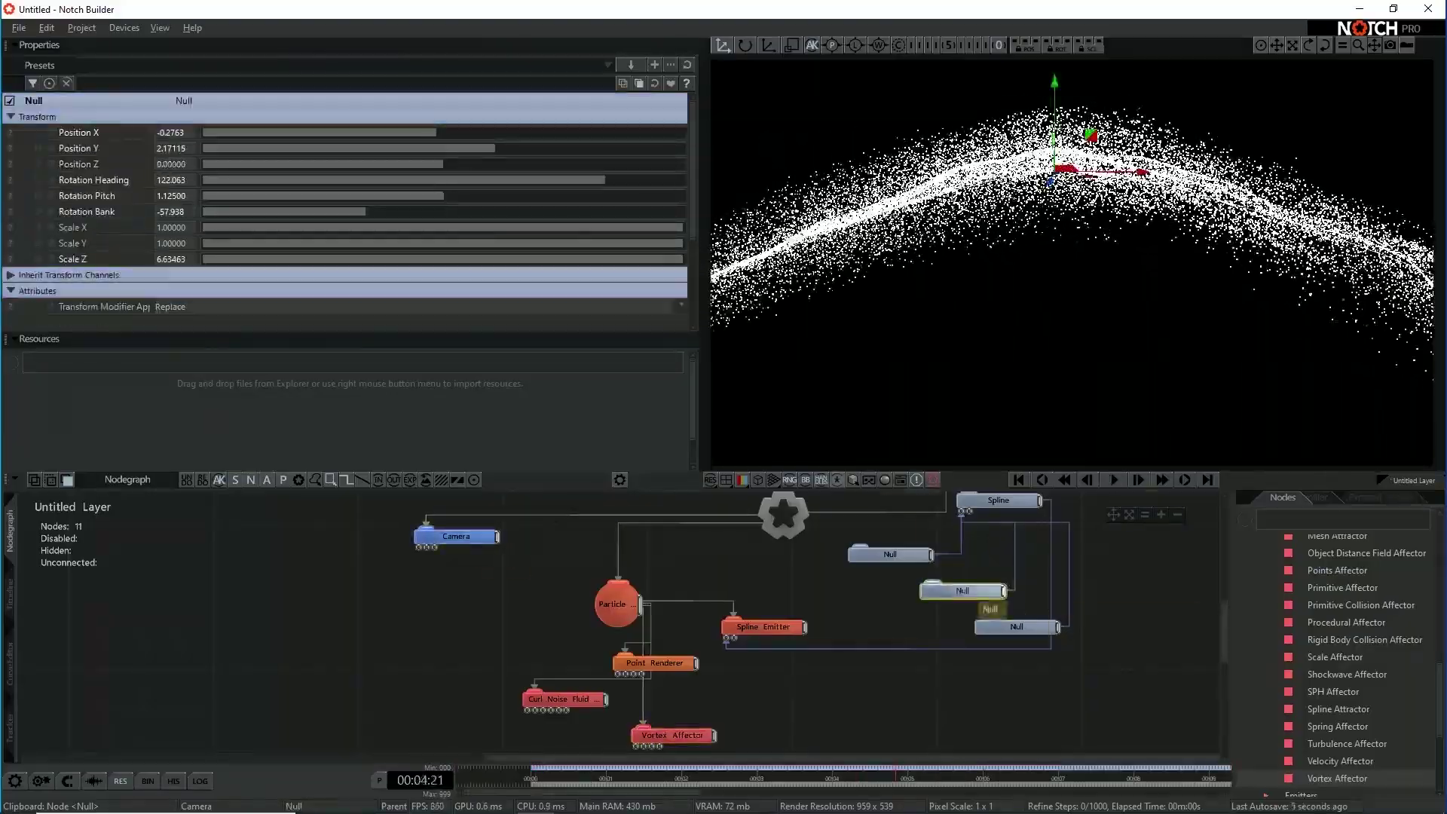
{"action": "left_click_drag", "start_coordinate": [173, 260], "coordinate": [197, 259]}
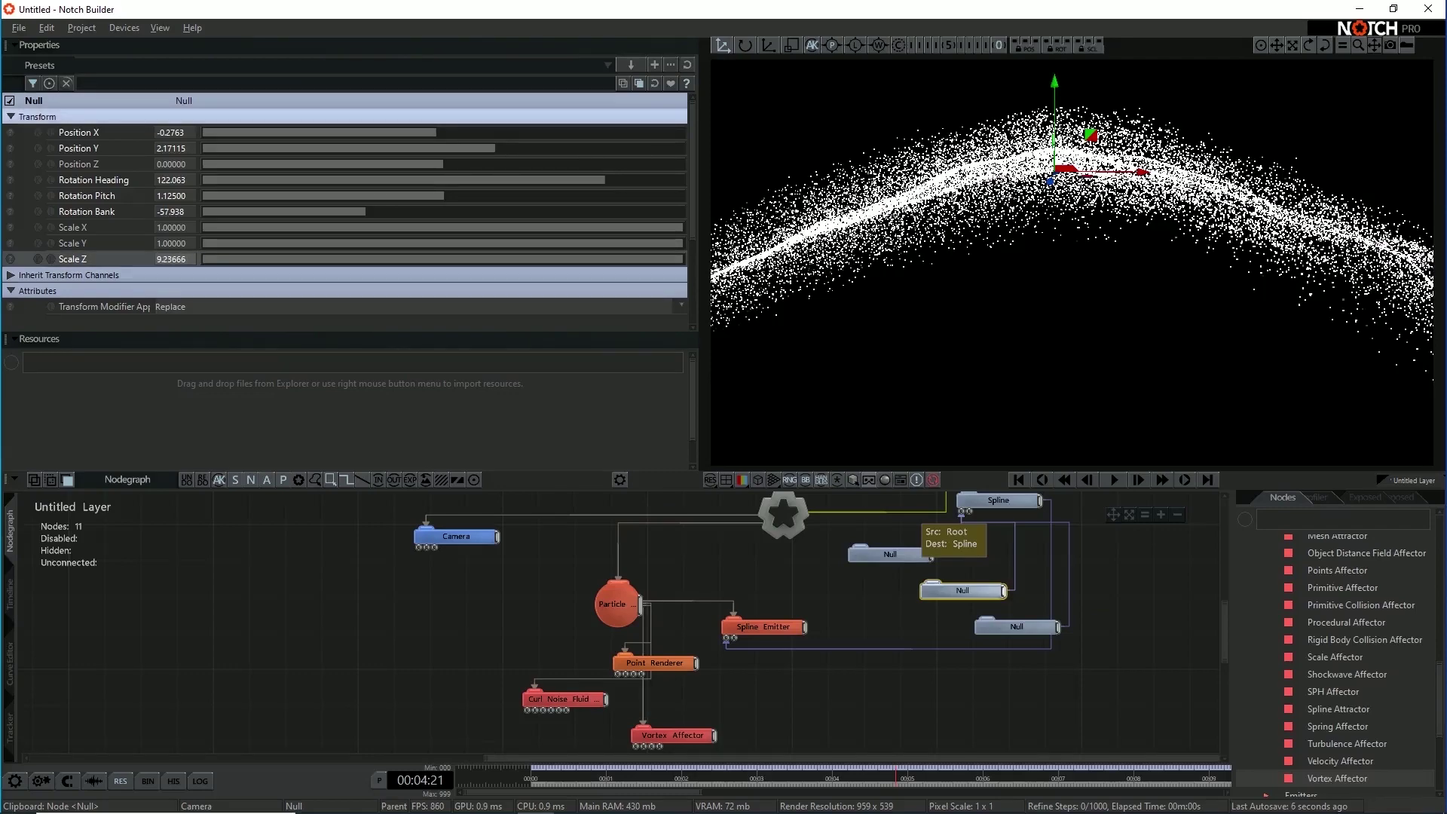
{"action": "key", "text": "ctrl+r"}
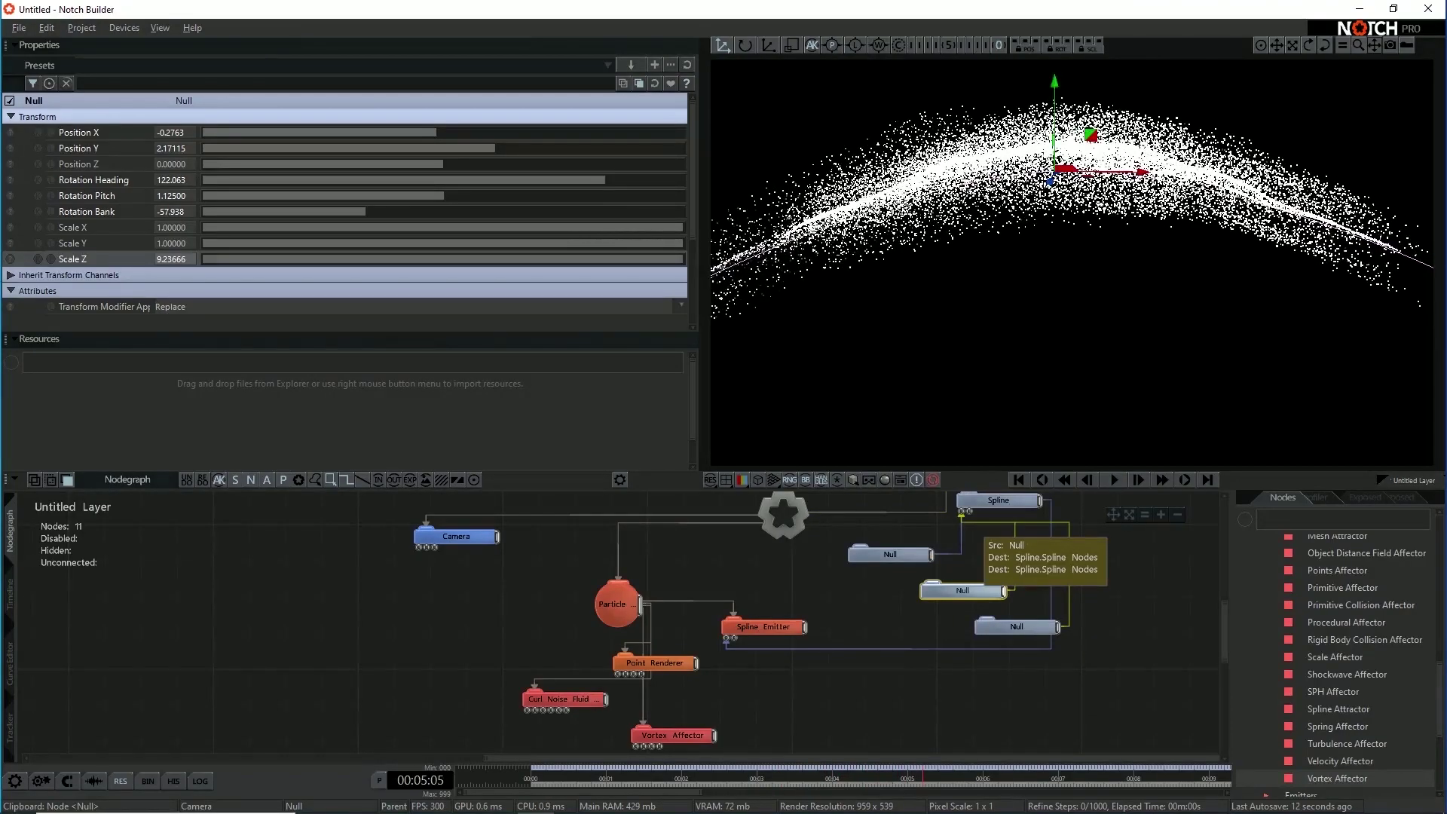
{"action": "left_click_drag", "start_coordinate": [495, 149], "coordinate": [485, 148]}
{"action": "key", "text": "Home"}
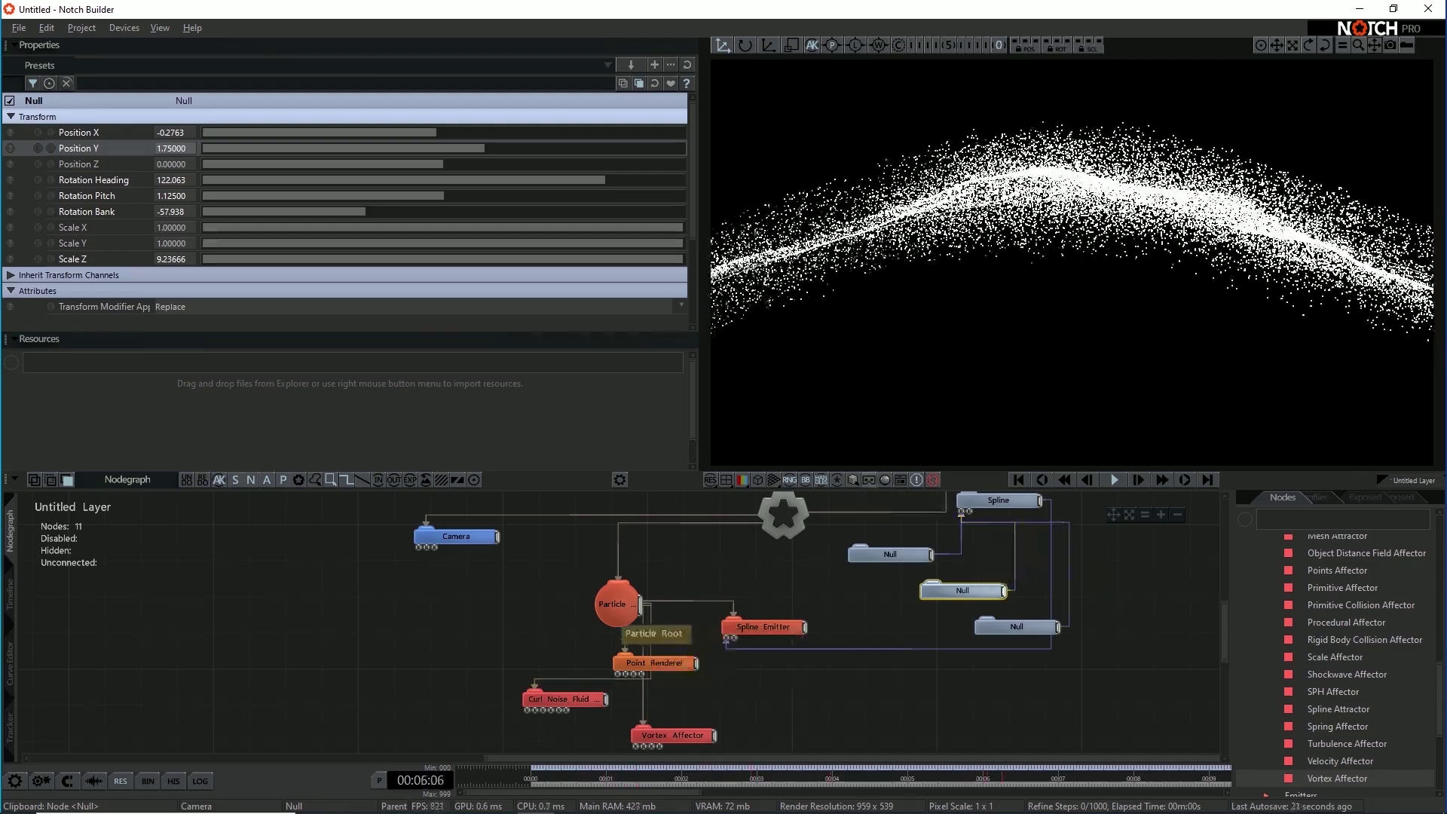
Step: Set the Particle Root's Num Particles to 2000
{"action": "left_click", "coordinate": [618, 616]}
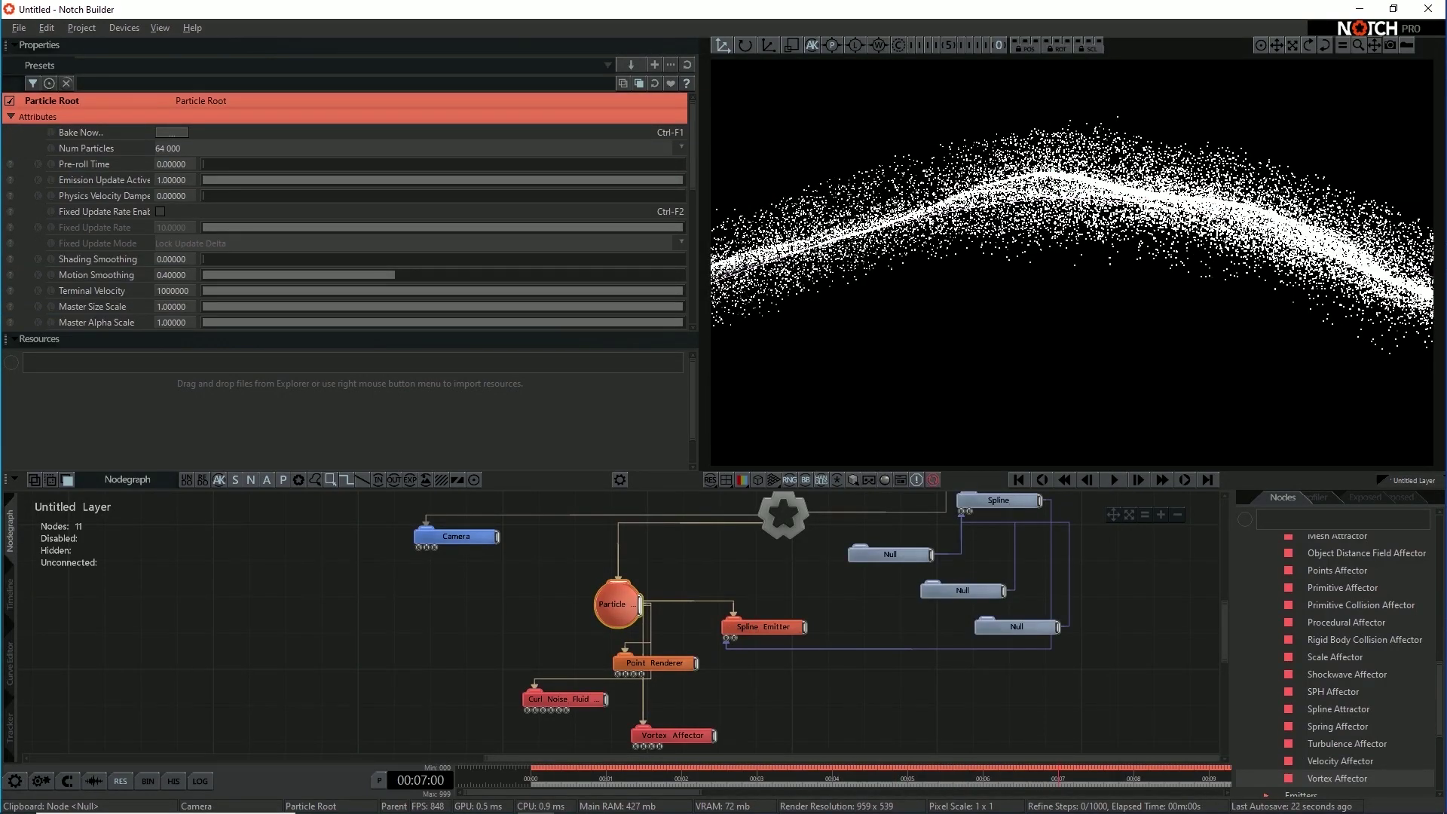
{"action": "left_click", "coordinate": [419, 149]}
{"action": "left_click", "coordinate": [166, 174]}
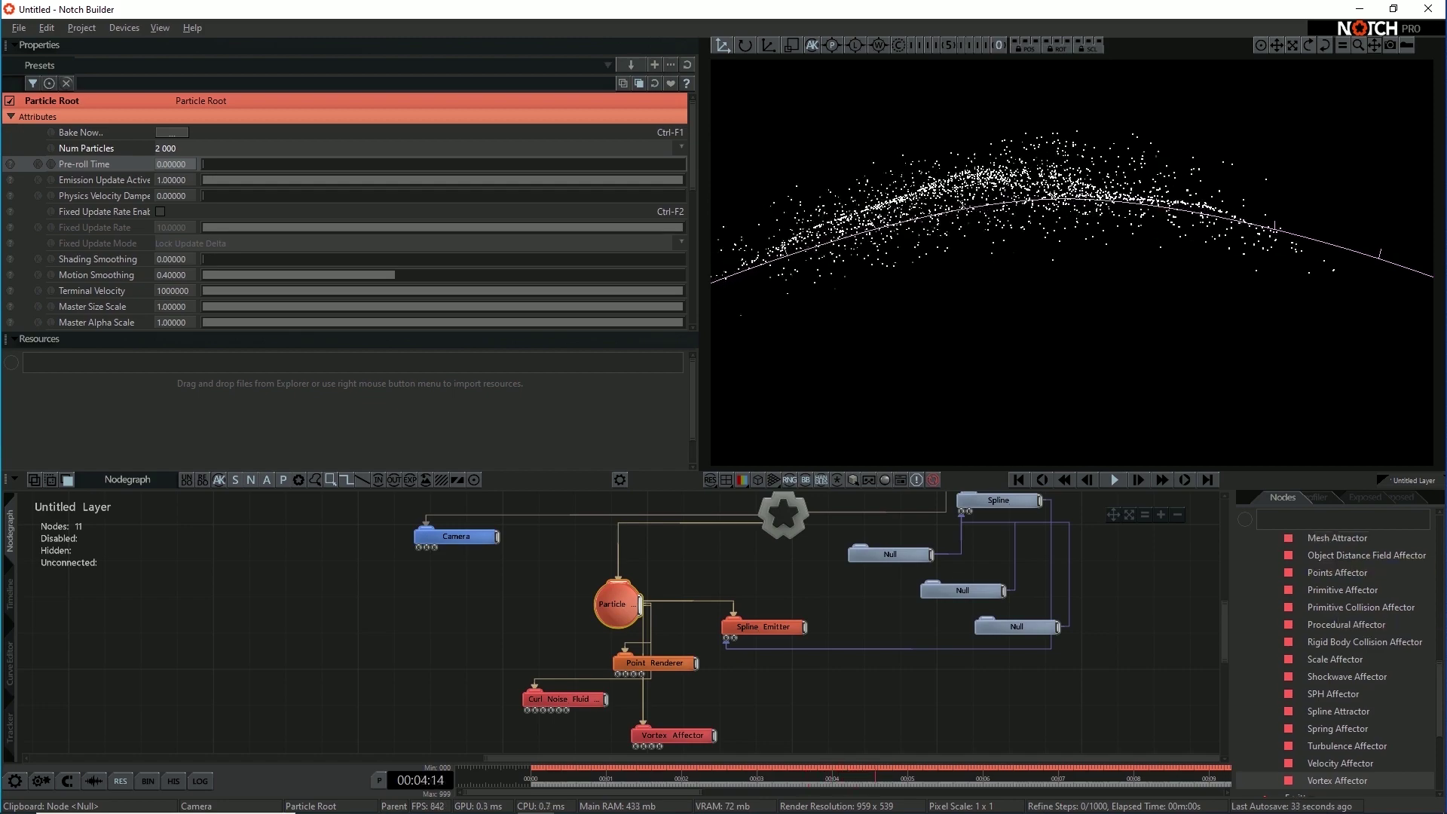
Step: Collapse the Particles category in the node list and turn off Show Spline on the Spline node
{"action": "scroll", "coordinate": [1281, 648], "scroll_direction": "up", "scroll_amount": 8}
{"action": "left_click", "coordinate": [1244, 637]}
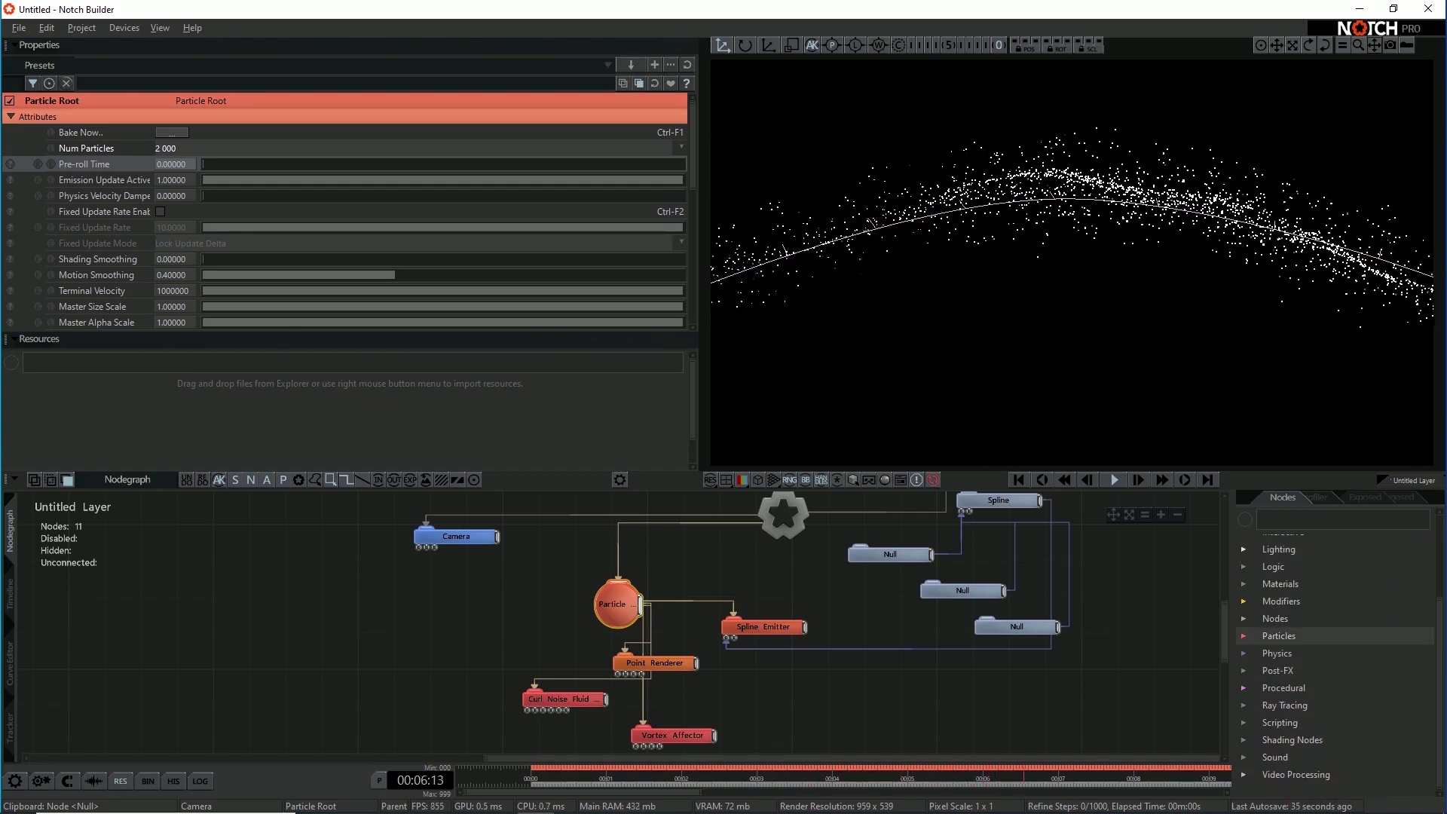
{"action": "left_click", "coordinate": [673, 735]}
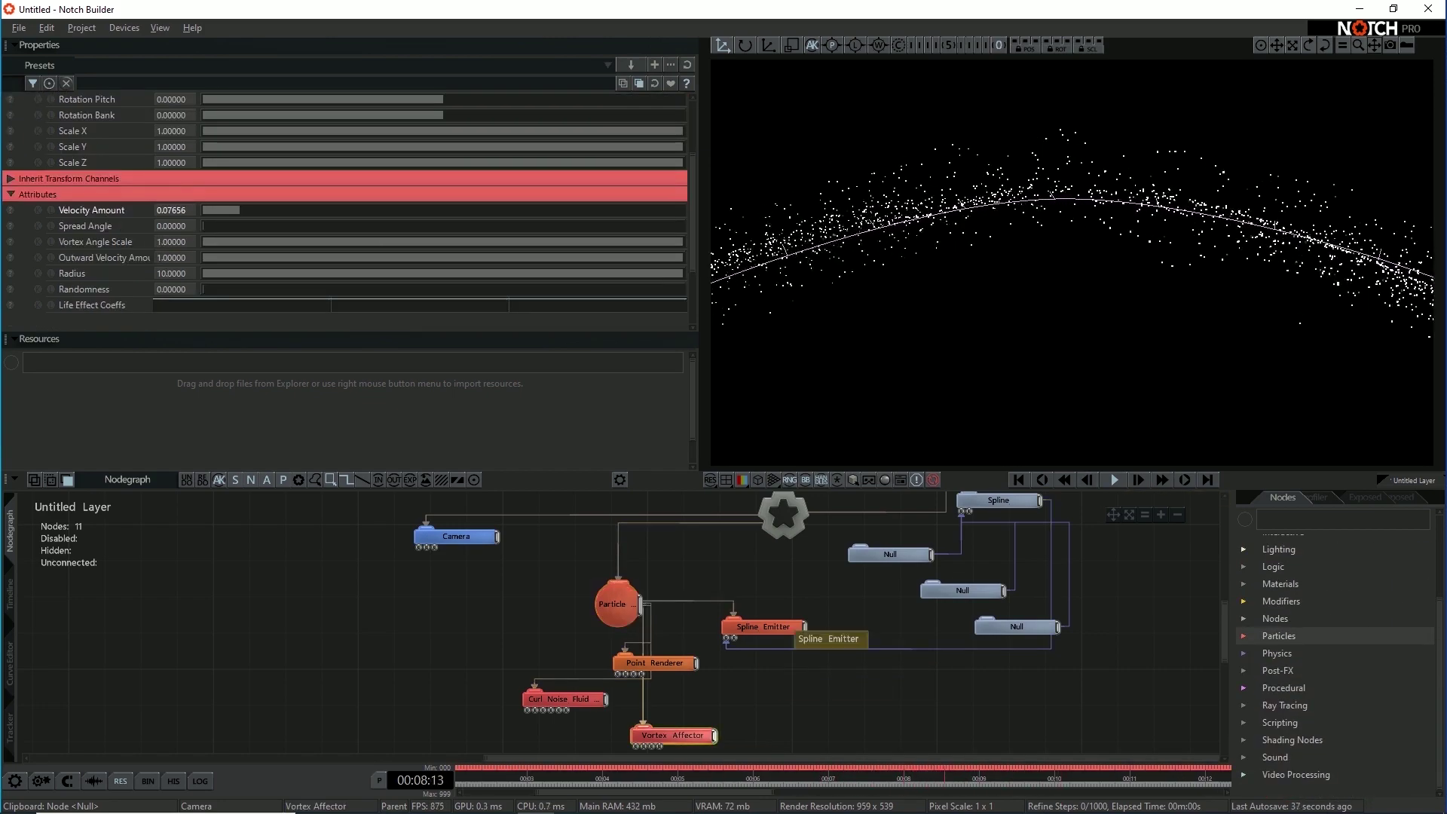
{"action": "left_click", "coordinate": [998, 500]}
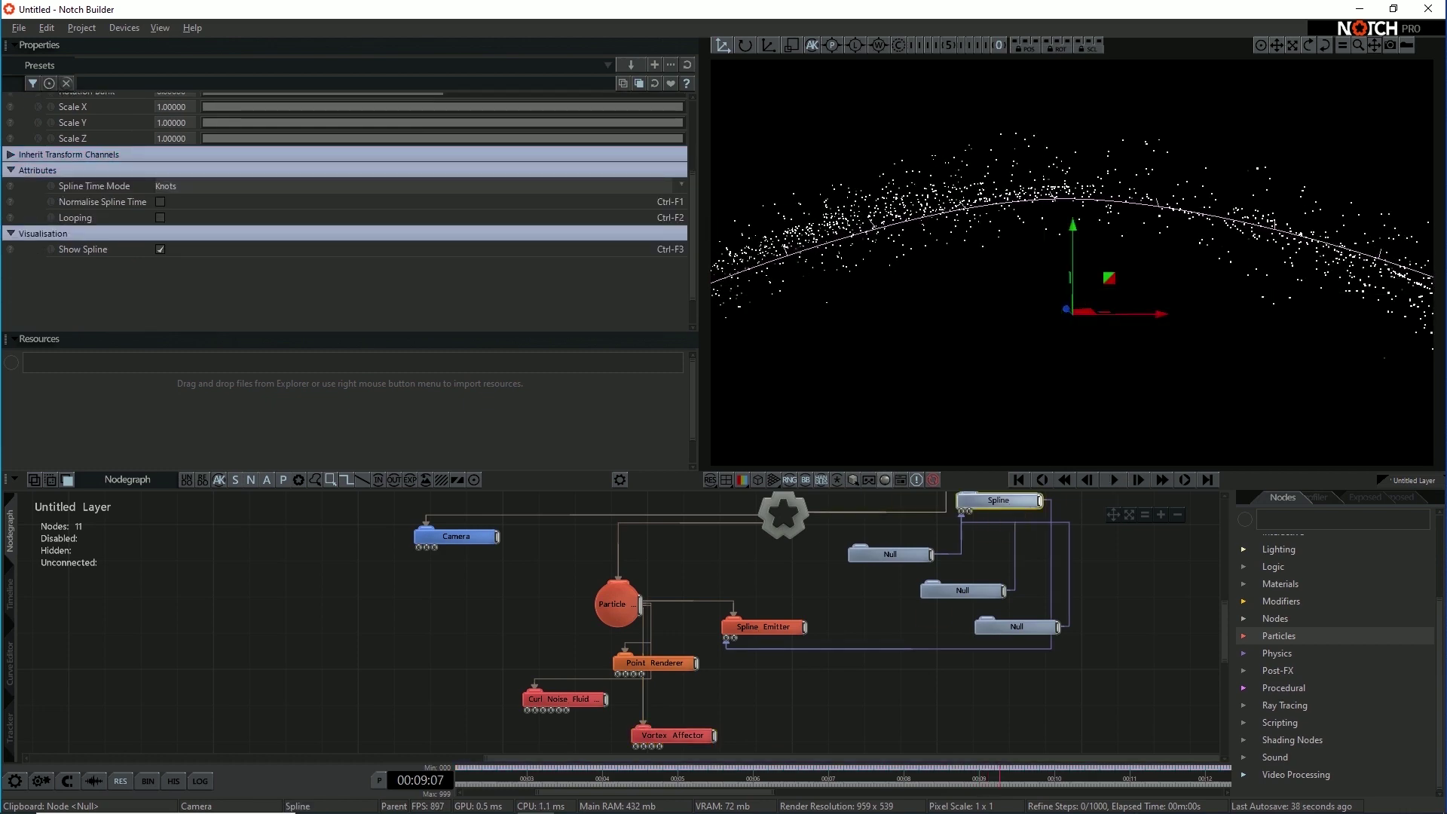
{"action": "left_click", "coordinate": [160, 249]}
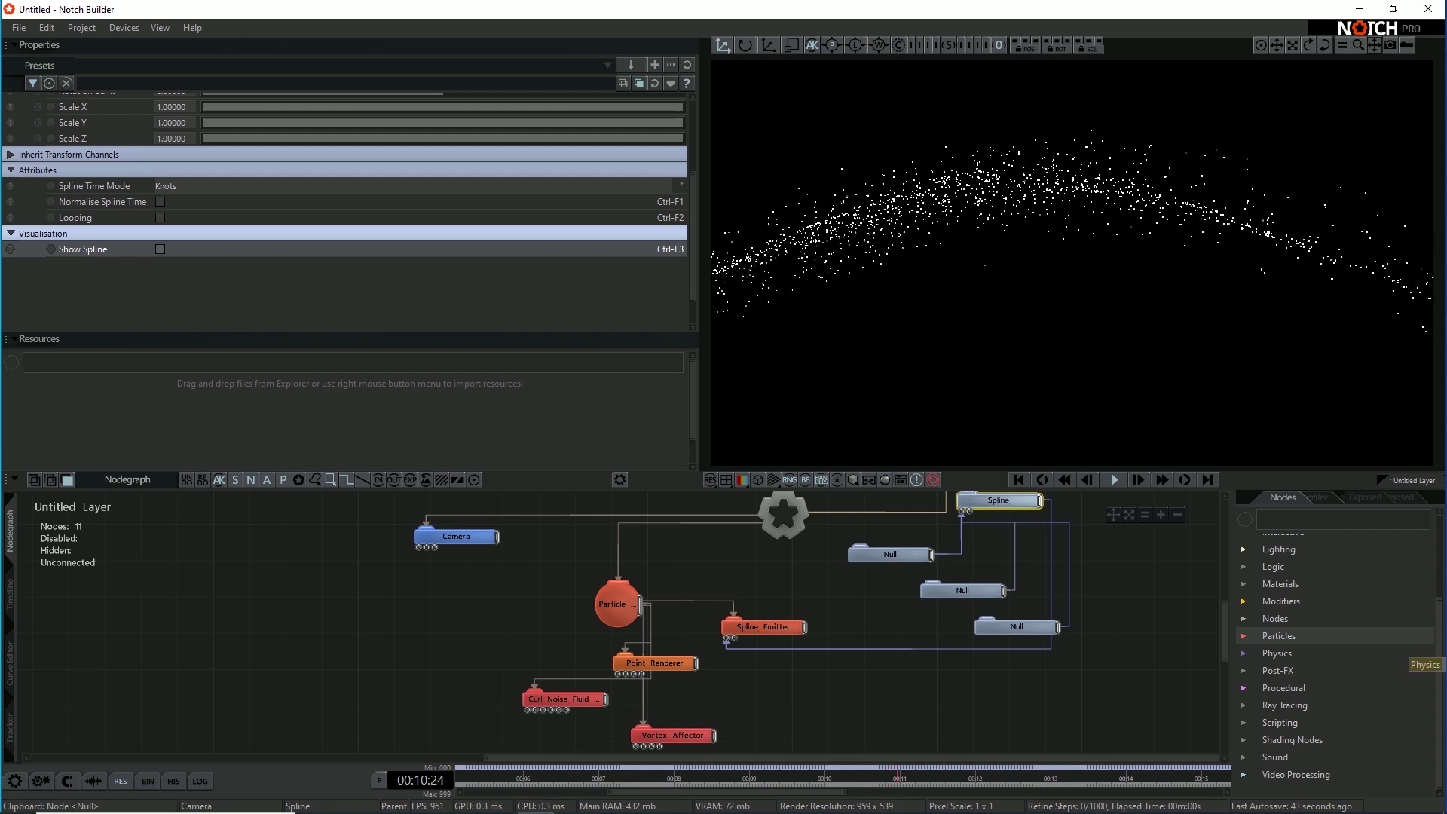
Step: Add a Clone To Particles node connected to the Root and link the Particle Root's output to its particle input
{"action": "scroll", "coordinate": [1338, 656], "scroll_direction": "up", "scroll_amount": 3}
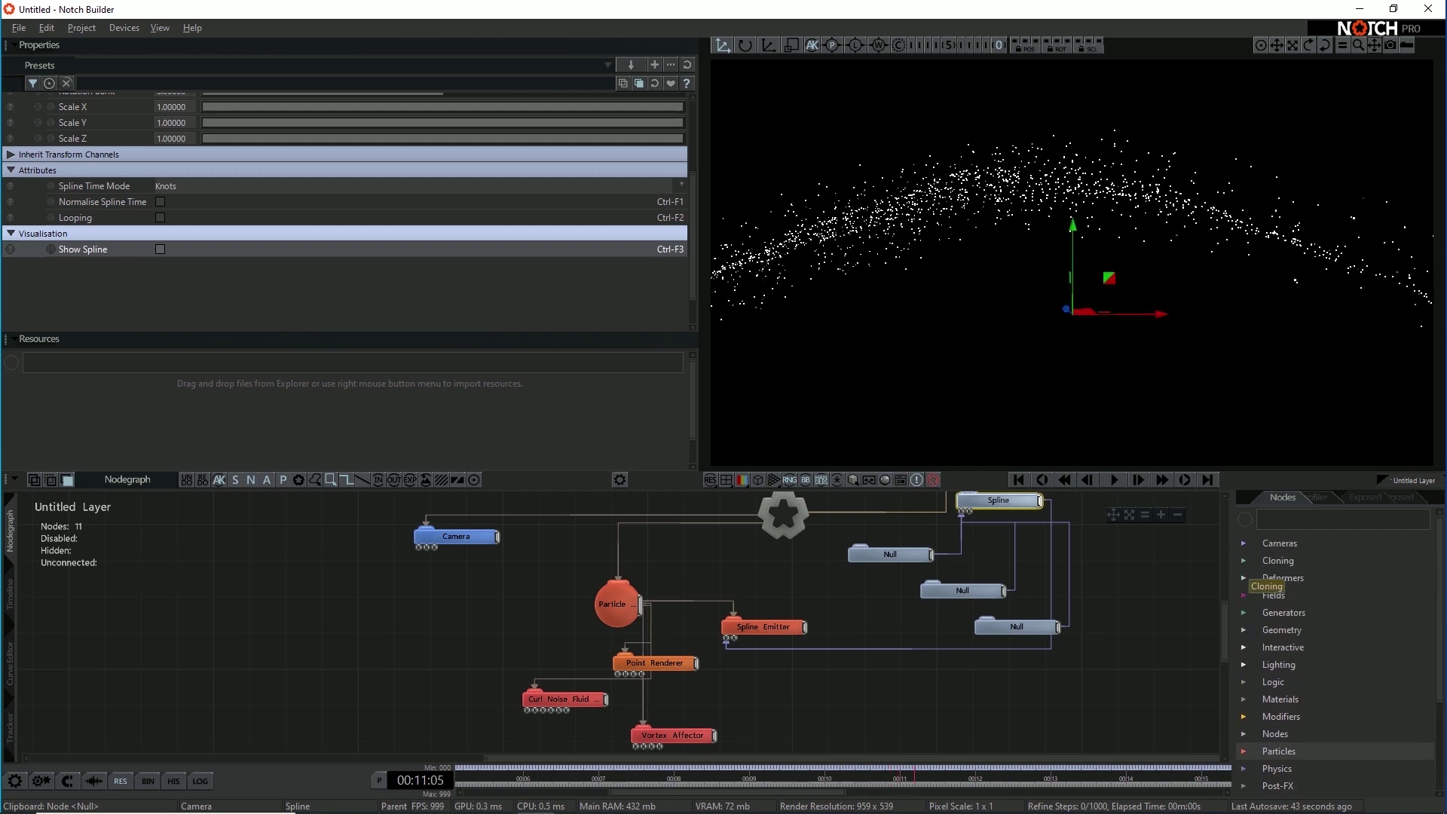
{"action": "left_click", "coordinate": [1246, 562]}
{"action": "scroll", "coordinate": [1326, 603], "scroll_direction": "down", "scroll_amount": 1}
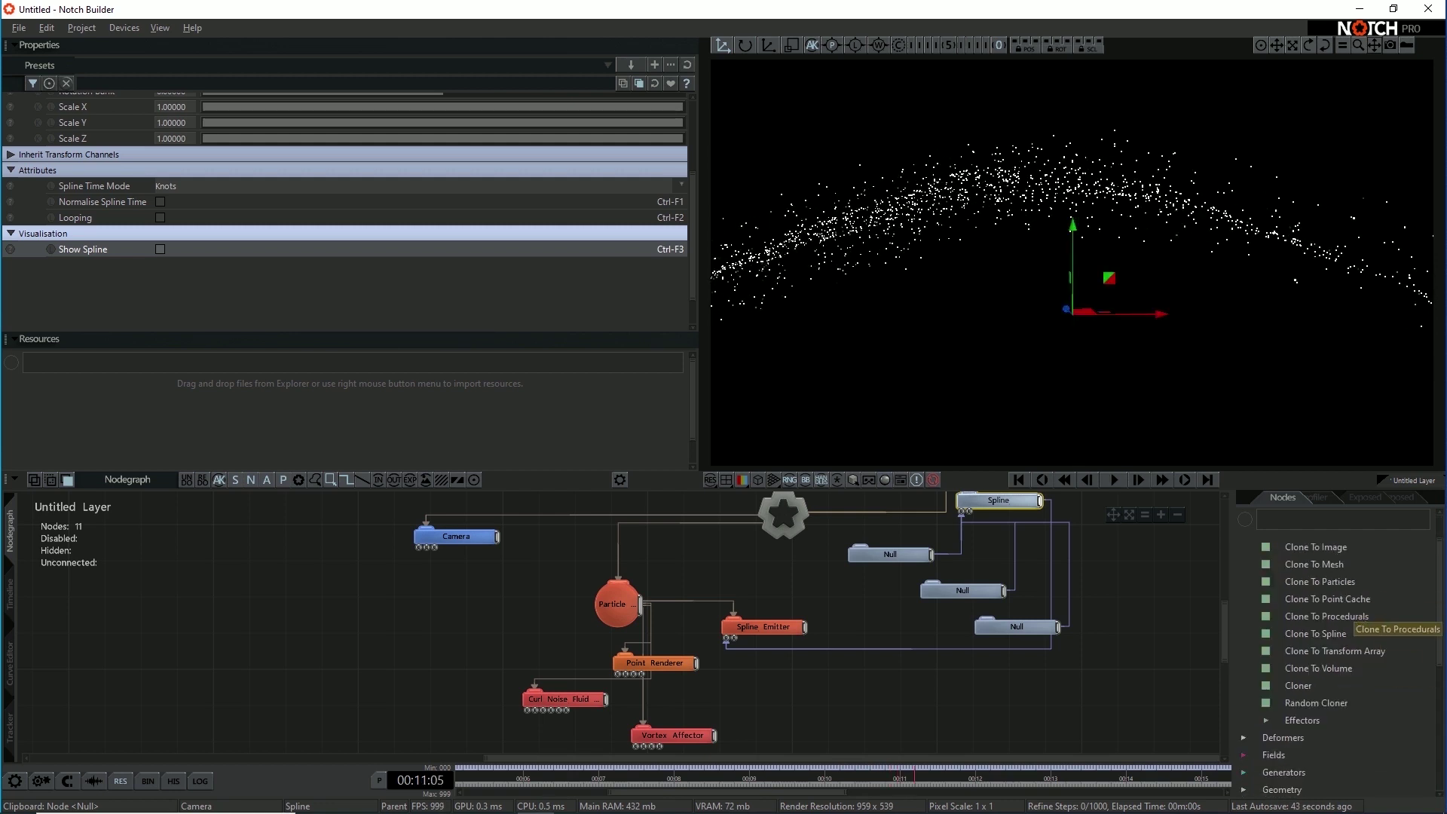
{"action": "scroll", "coordinate": [1349, 623], "scroll_direction": "up", "scroll_amount": 1}
{"action": "left_click_drag", "start_coordinate": [1330, 630], "coordinate": [923, 716]}
{"action": "mouse_move", "coordinate": [782, 526]}
{"action": "left_mouse_down"}
{"action": "mouse_move", "coordinate": [921, 730]}
{"action": "mouse_move", "coordinate": [910, 720]}
{"action": "left_mouse_up"}
{"action": "middle_click_drag", "start_coordinate": [910, 719], "coordinate": [924, 671]}
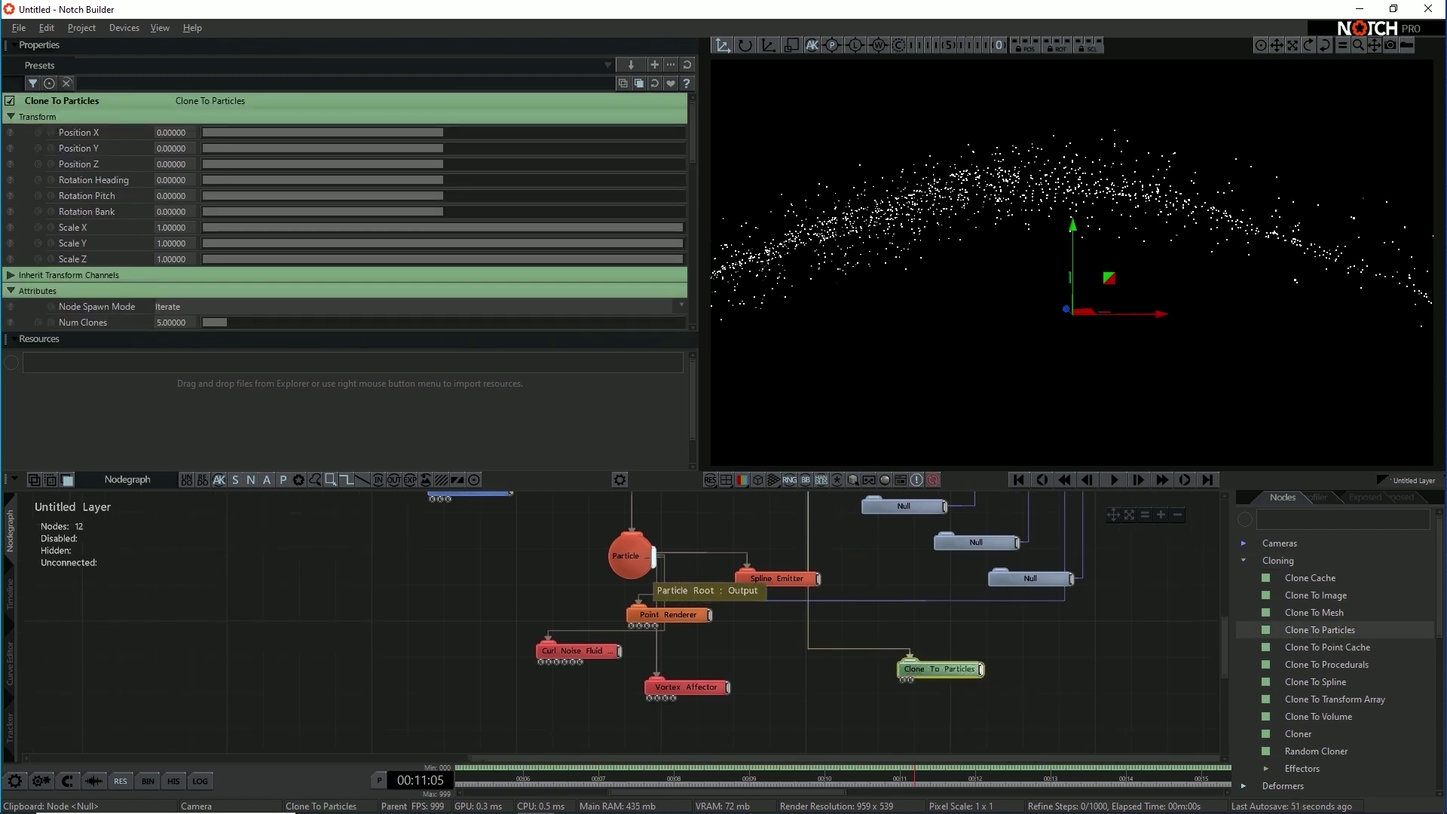
{"action": "left_click_drag", "start_coordinate": [654, 558], "coordinate": [904, 681]}
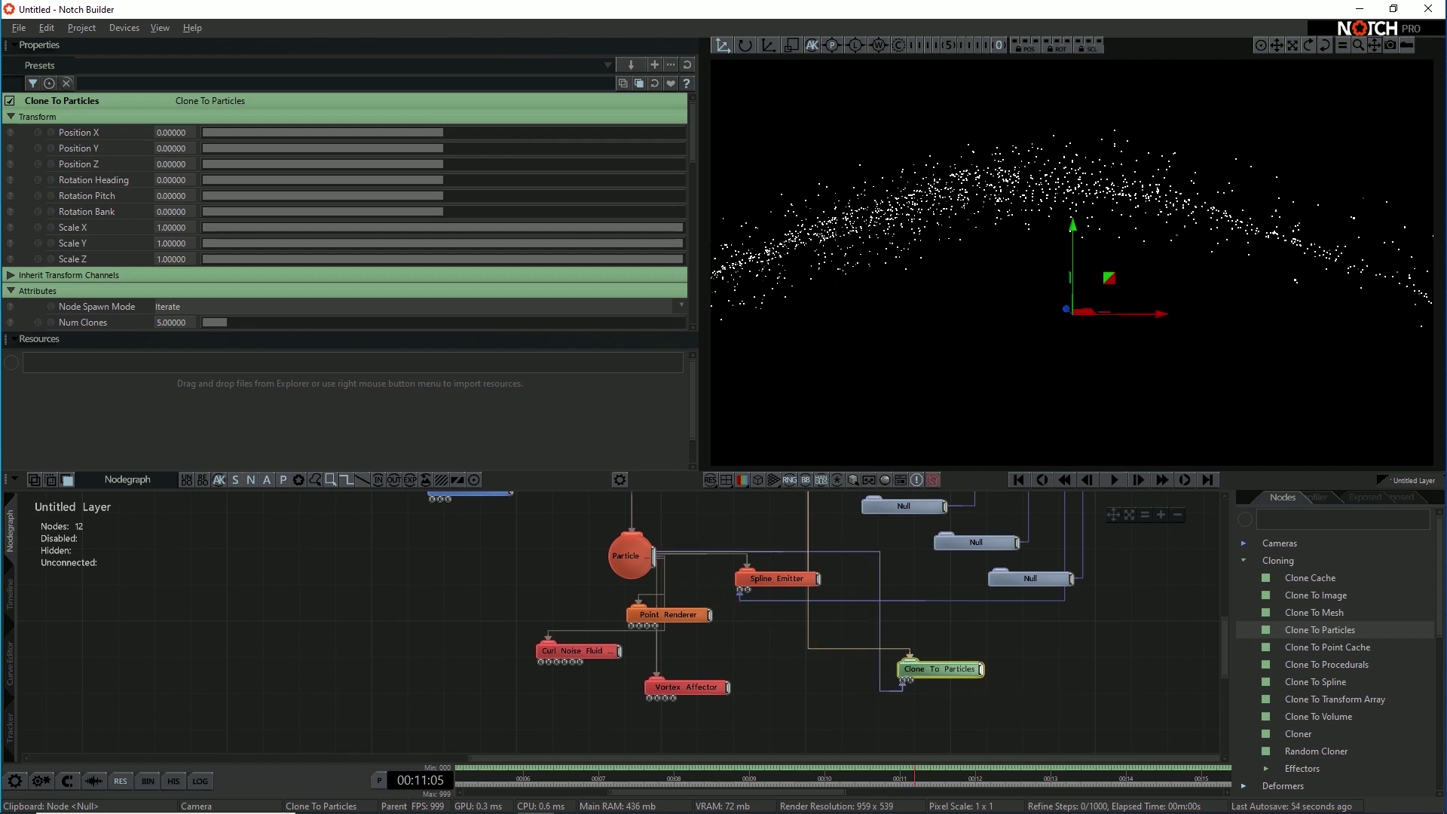
Step: Add a Shape 3D geometry node and connect it to the Clone To Particles node
{"action": "scroll", "coordinate": [1334, 652], "scroll_direction": "down", "scroll_amount": 1}
{"action": "scroll", "coordinate": [1334, 652], "scroll_direction": "down", "scroll_amount": 2}
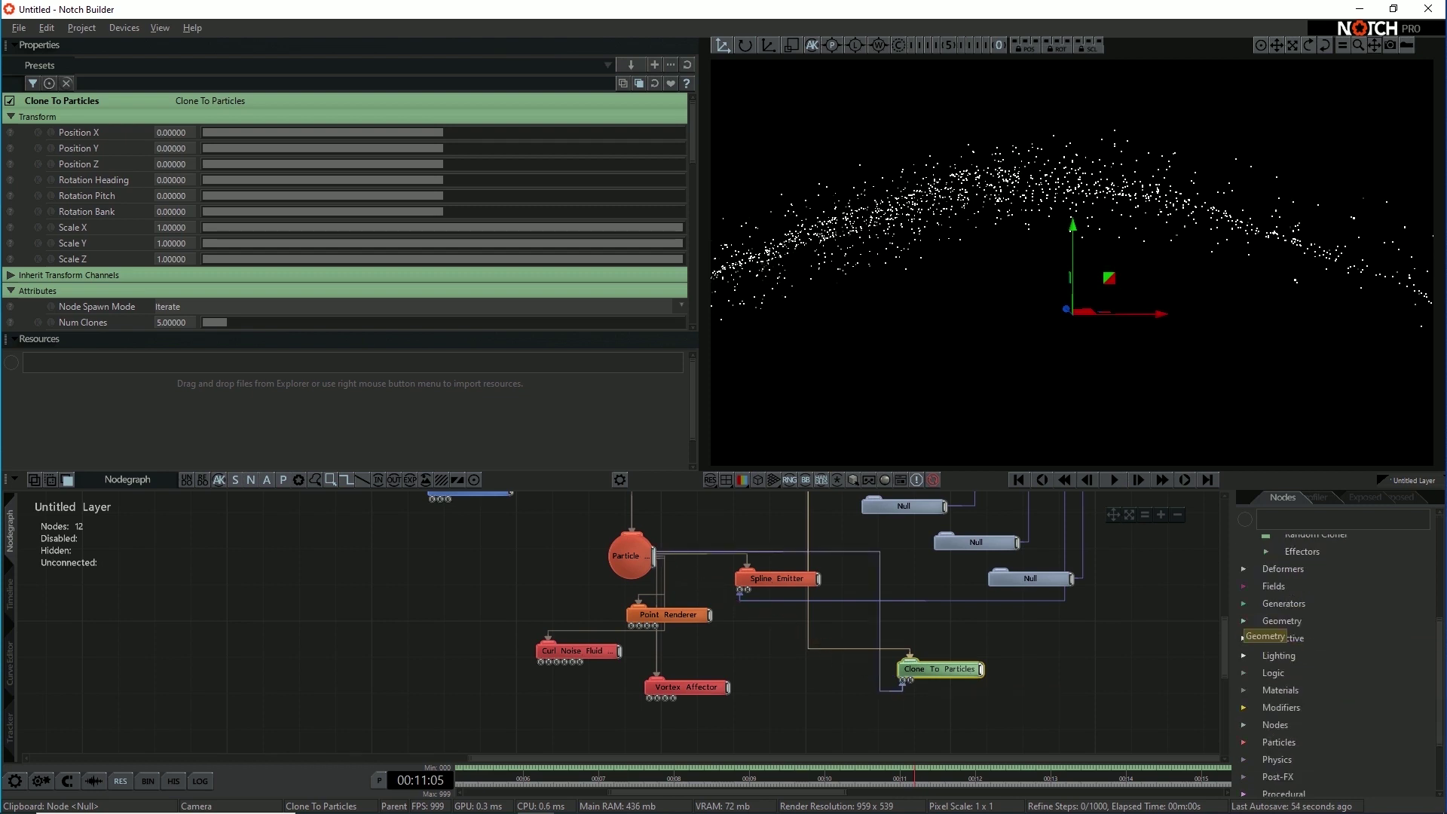
{"action": "left_click", "coordinate": [1282, 621]}
{"action": "scroll", "coordinate": [1334, 678], "scroll_direction": "down", "scroll_amount": 6}
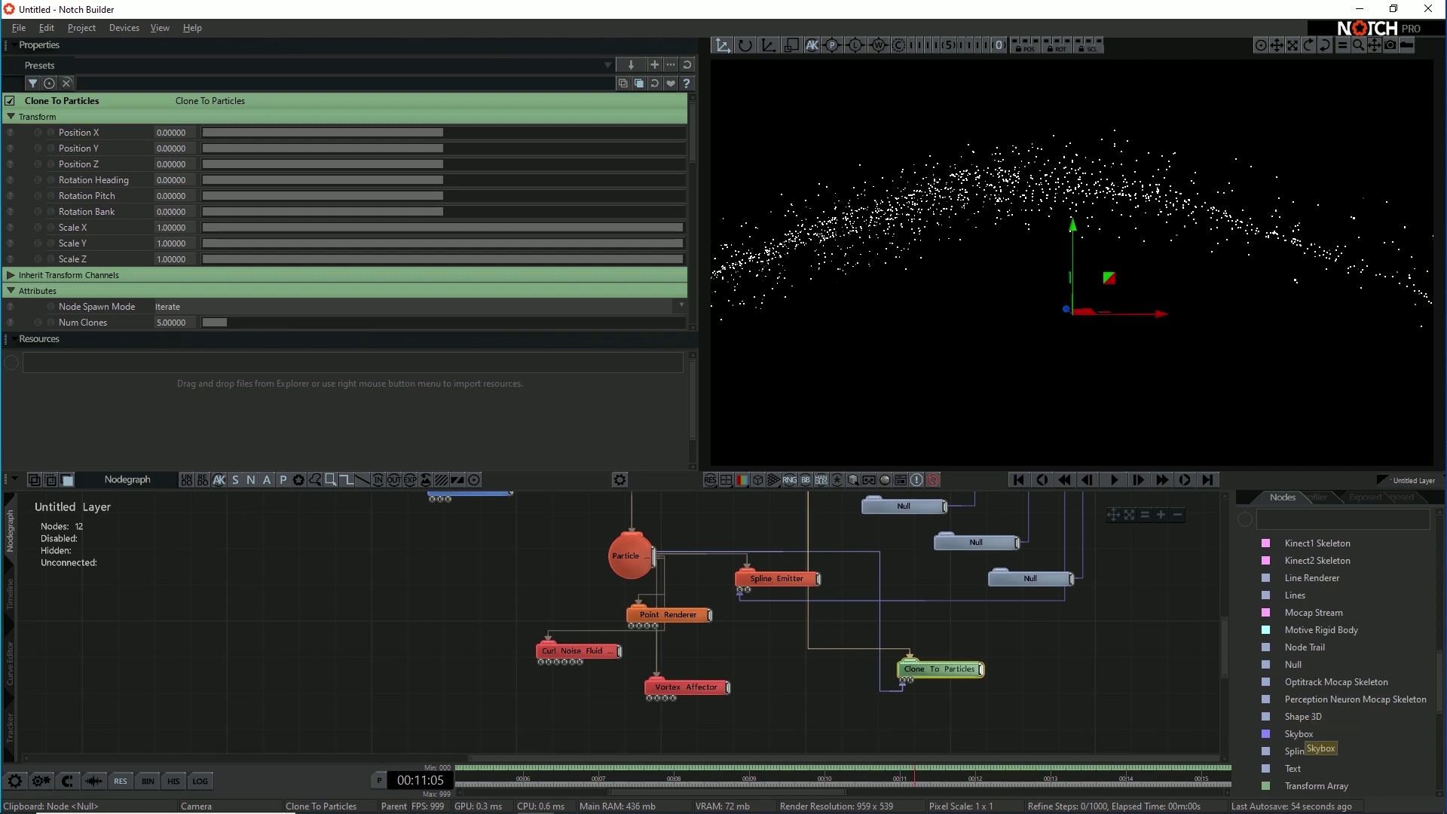
{"action": "left_click_drag", "start_coordinate": [1303, 717], "coordinate": [1064, 687]}
{"action": "left_click_drag", "start_coordinate": [981, 669], "coordinate": [1060, 685]}
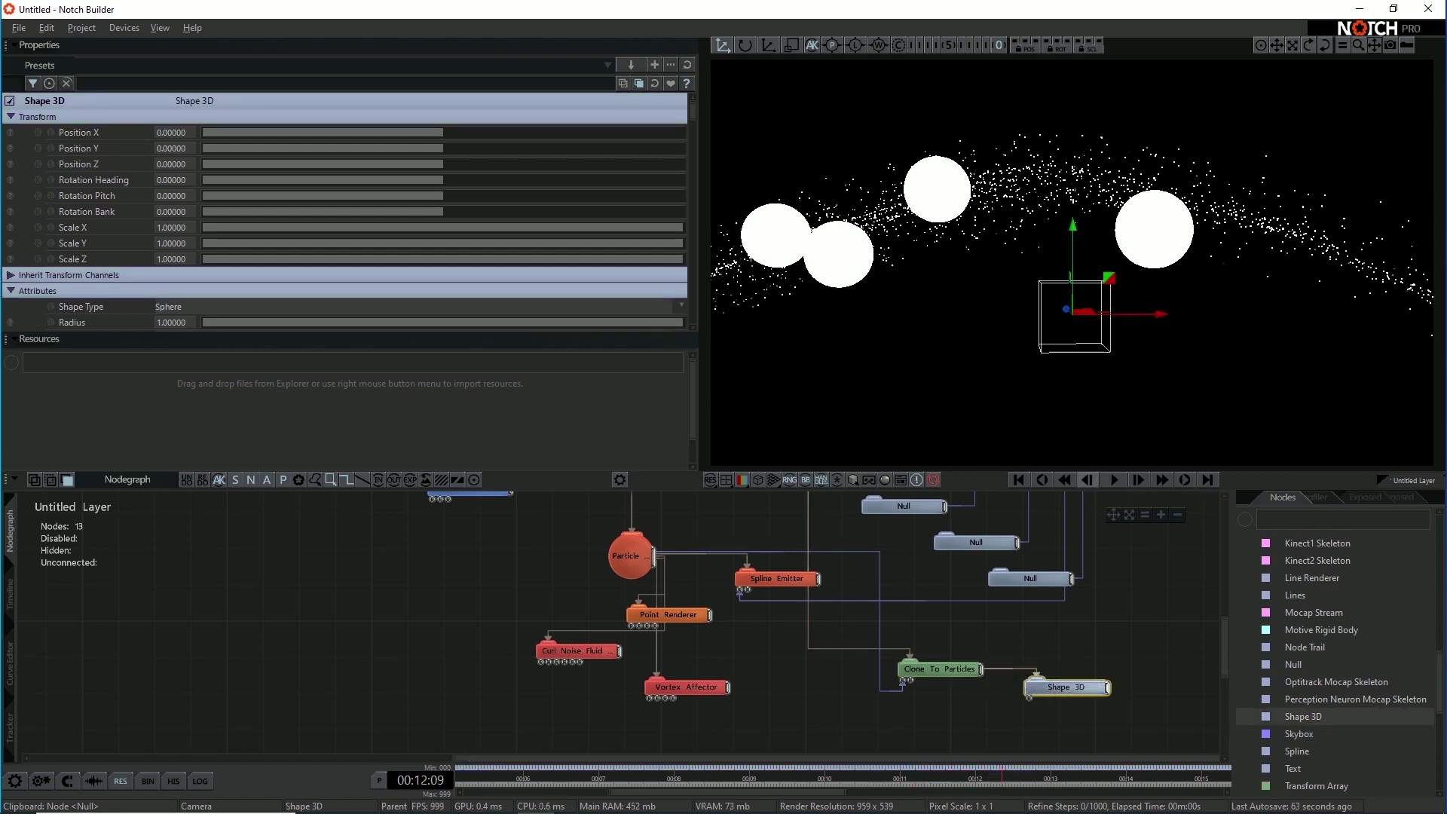
Step: Set the Clone To Particles node's Num Clones to 2000 and its Clone Scale to about 0.2125
{"action": "left_click", "coordinate": [939, 669]}
{"action": "scroll", "coordinate": [345, 211], "scroll_direction": "down", "scroll_amount": 3}
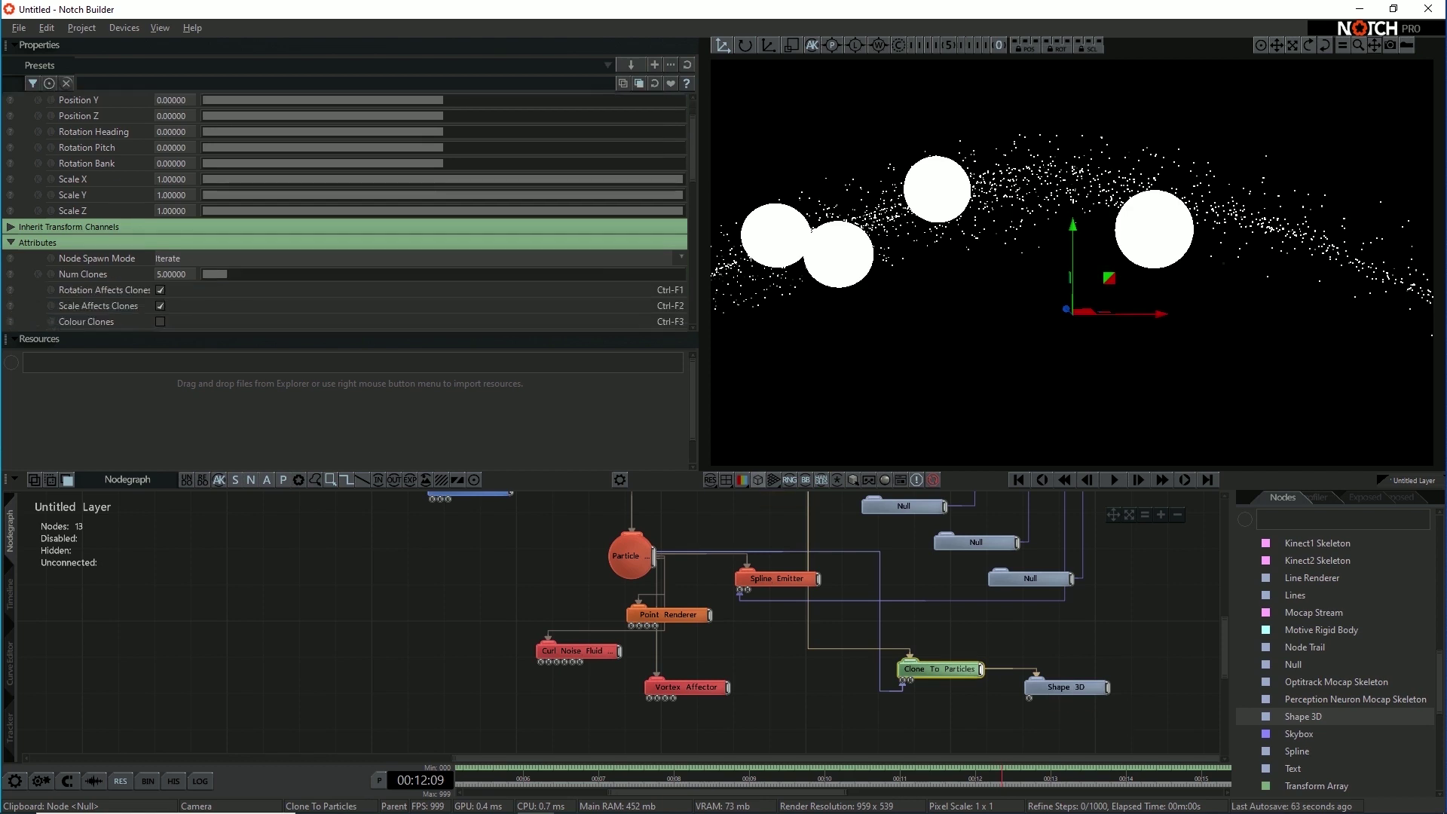
{"action": "left_click", "coordinate": [174, 250]}
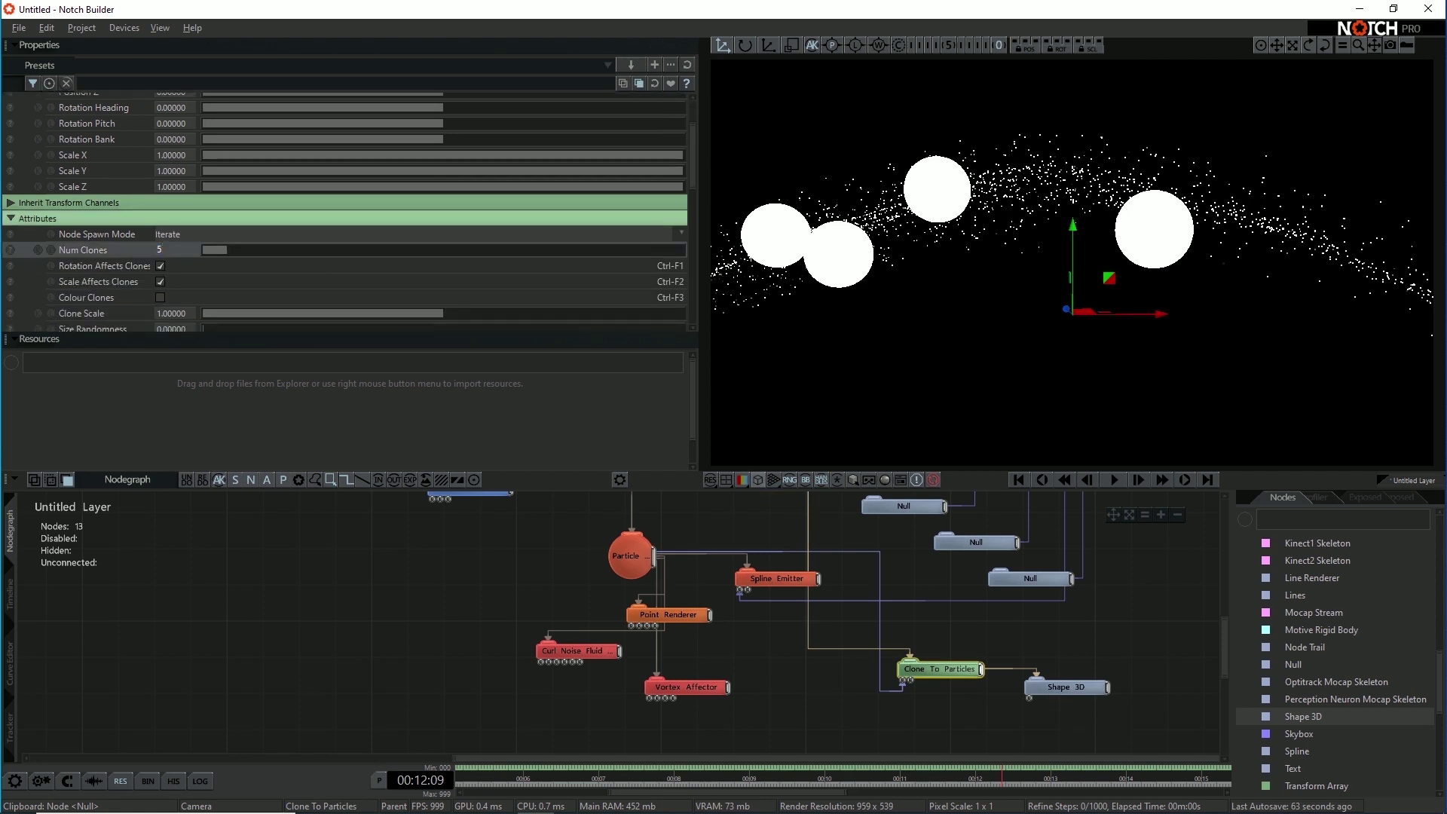
{"action": "type", "text": "2000"}
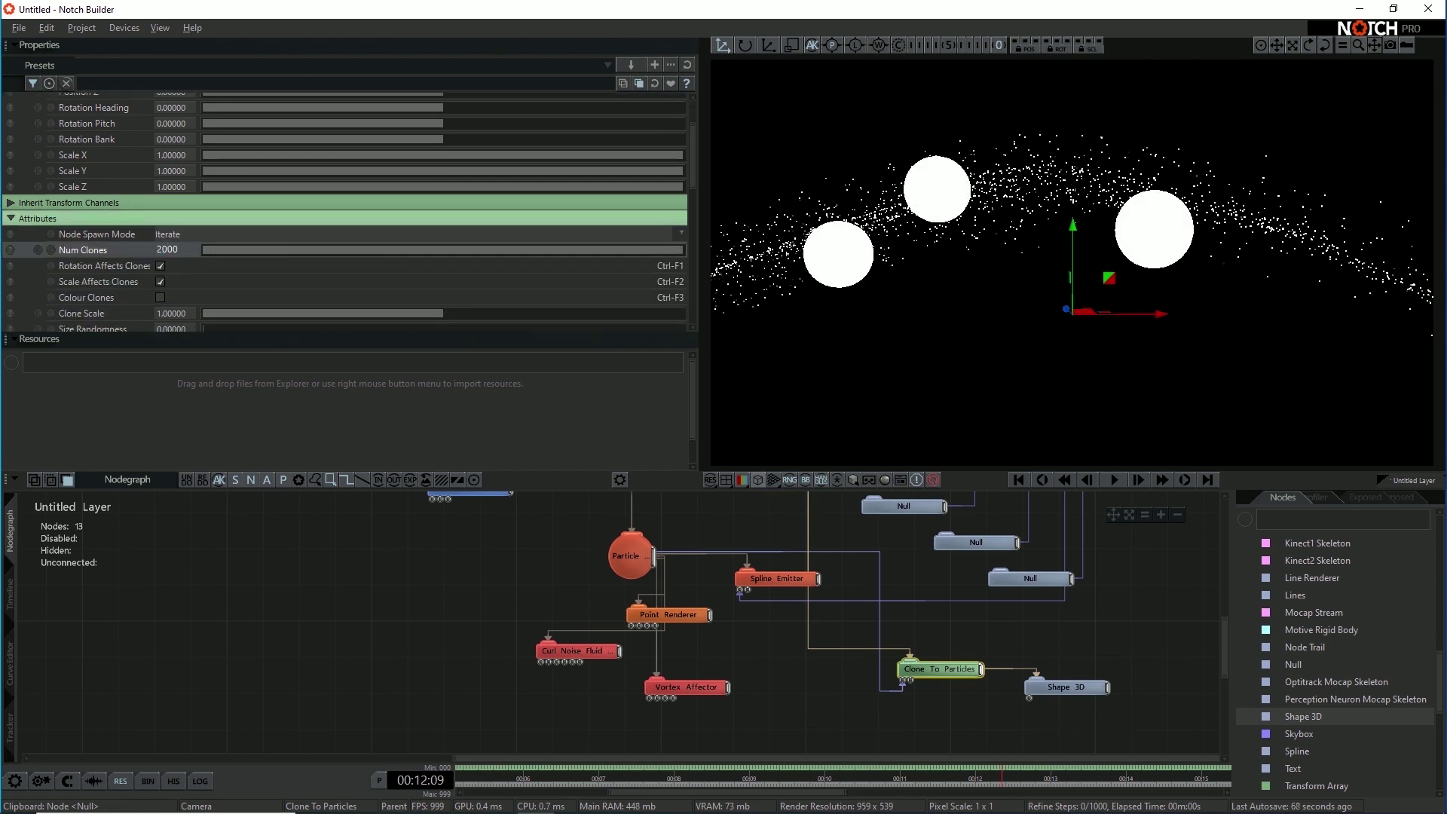
{"action": "key", "text": "Return"}
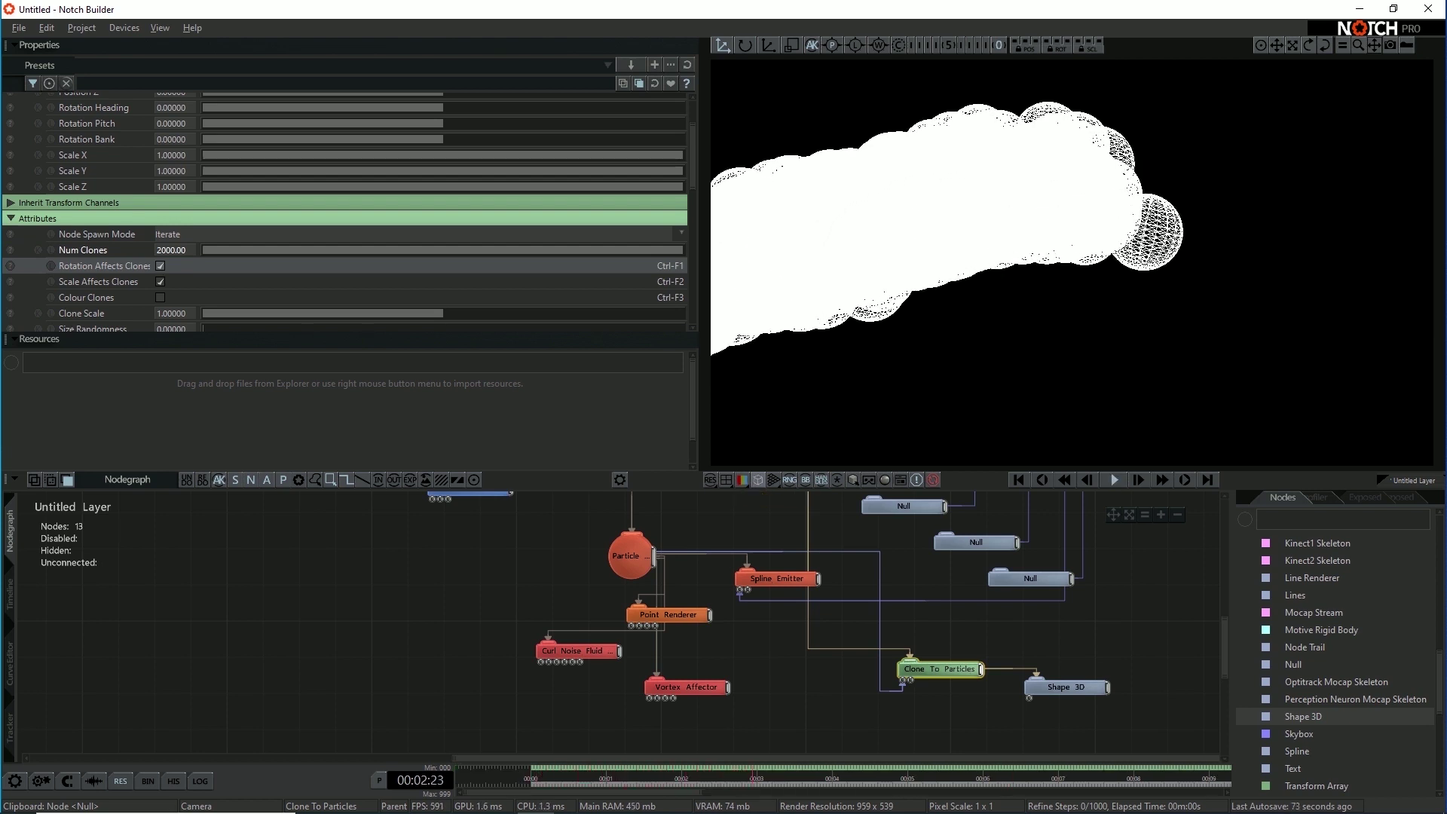
{"action": "mouse_move", "coordinate": [275, 314]}
{"action": "left_mouse_down"}
{"action": "mouse_move", "coordinate": [239, 314]}
{"action": "mouse_move", "coordinate": [254, 313]}
{"action": "left_mouse_up"}
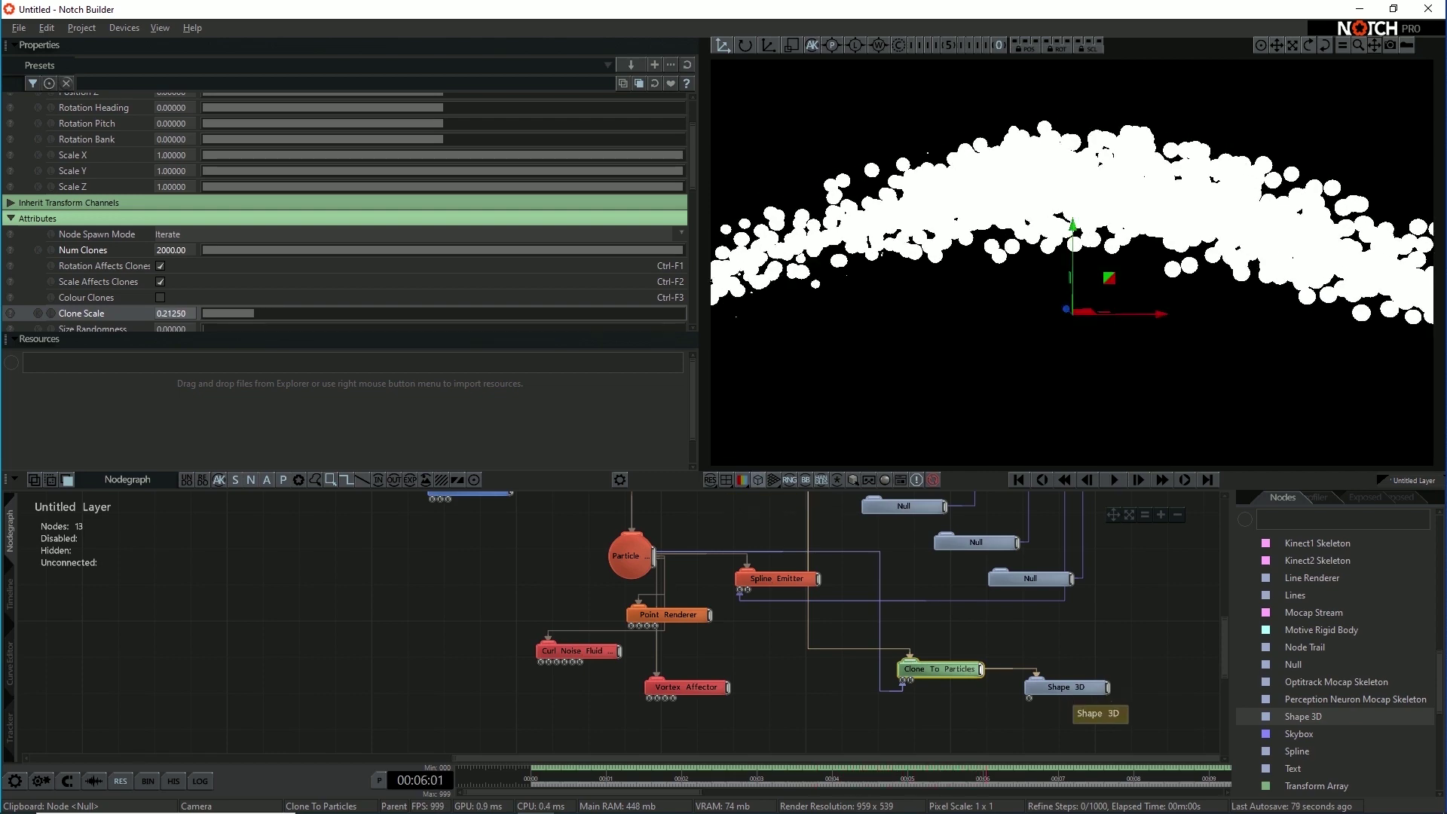
Step: Set the Shape 3D's Subdivisions X and Subdivisions Y to 10 and play the animation
{"action": "left_click", "coordinate": [1071, 687]}
{"action": "scroll", "coordinate": [345, 213], "scroll_direction": "down", "scroll_amount": 4}
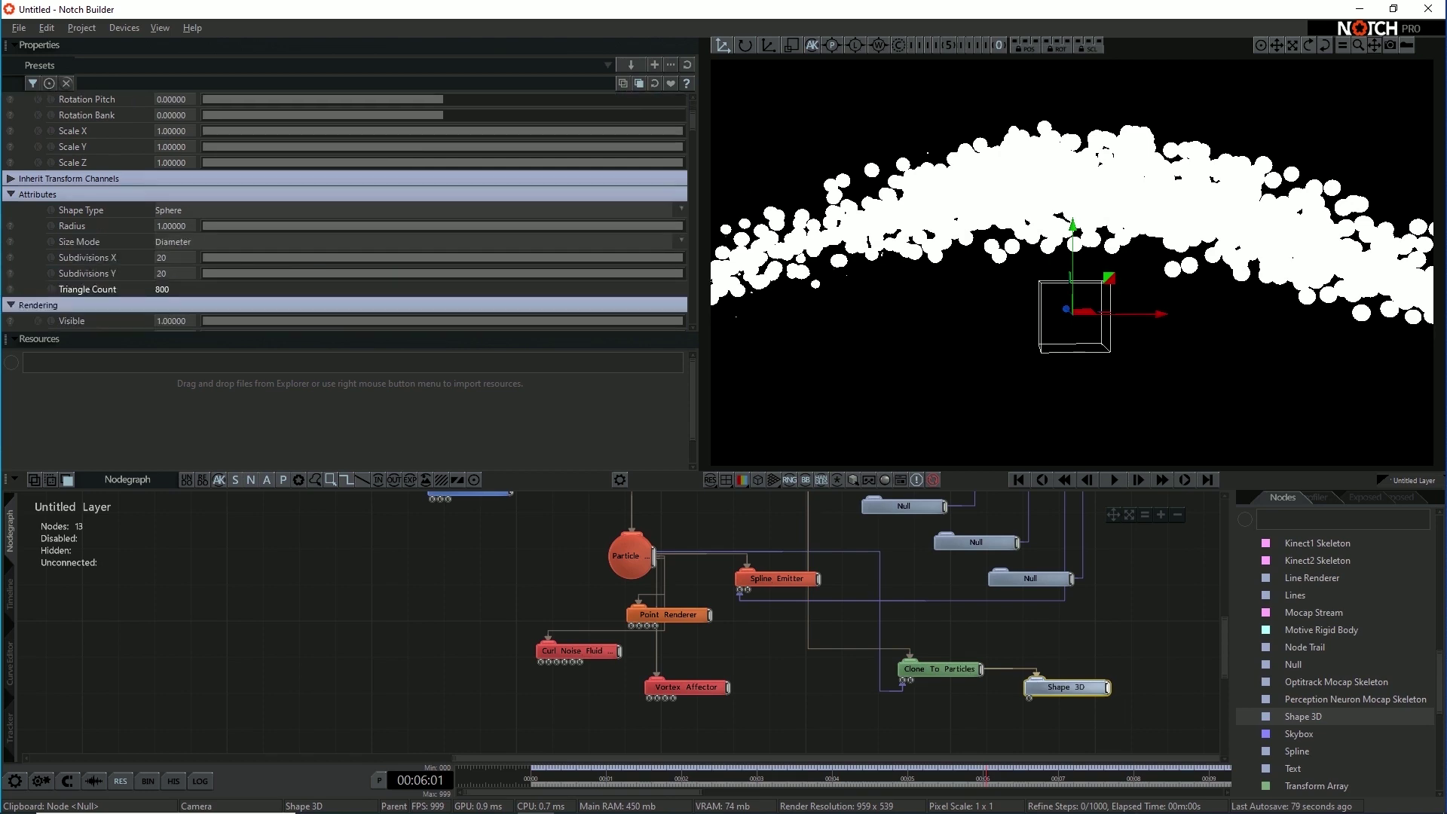
{"action": "left_click", "coordinate": [170, 258]}
{"action": "type", "text": "10"}
{"action": "key", "text": "Tab"}
{"action": "type", "text": "10"}
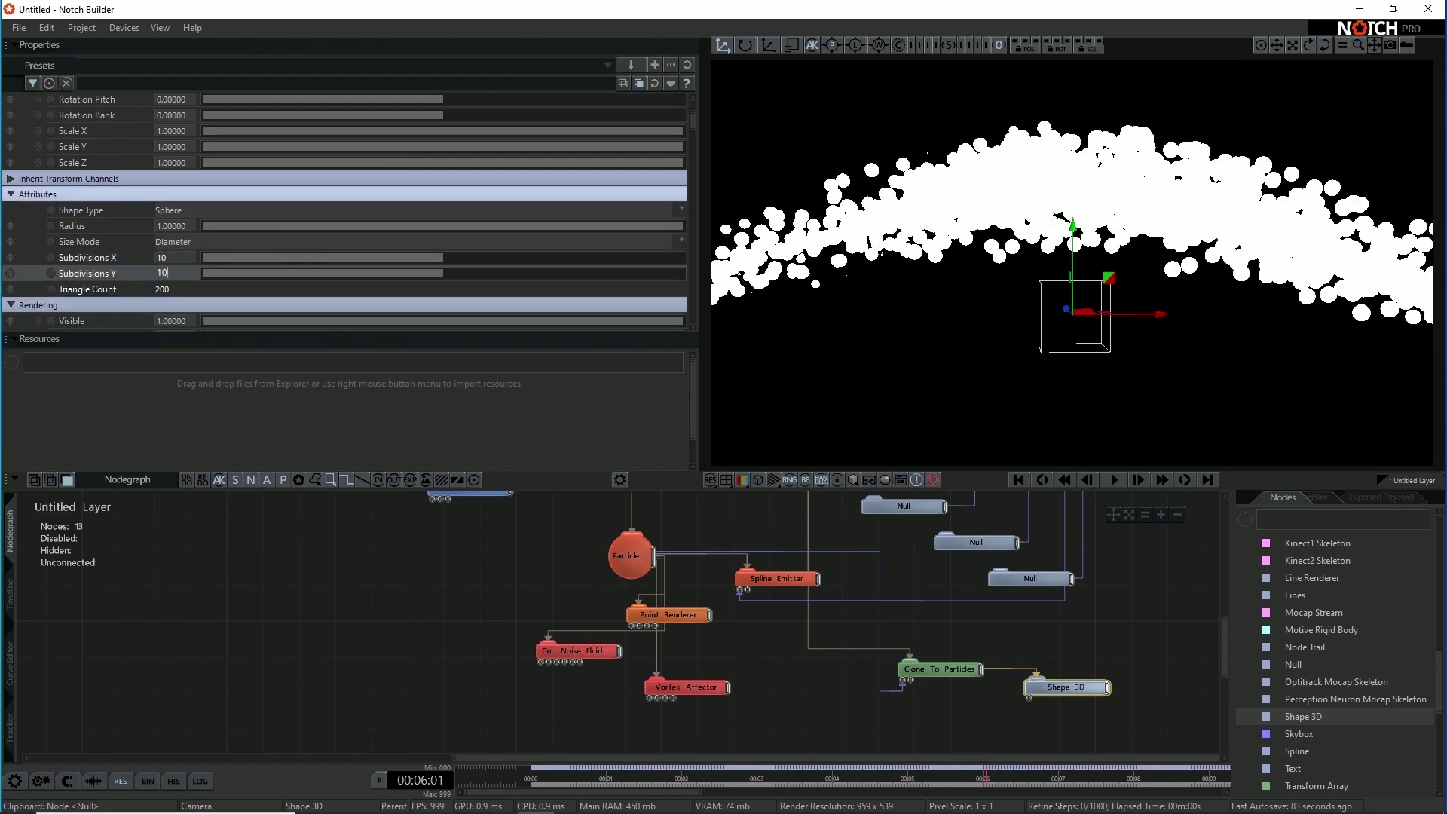
{"action": "key", "text": "Return"}
{"action": "key", "text": "space"}
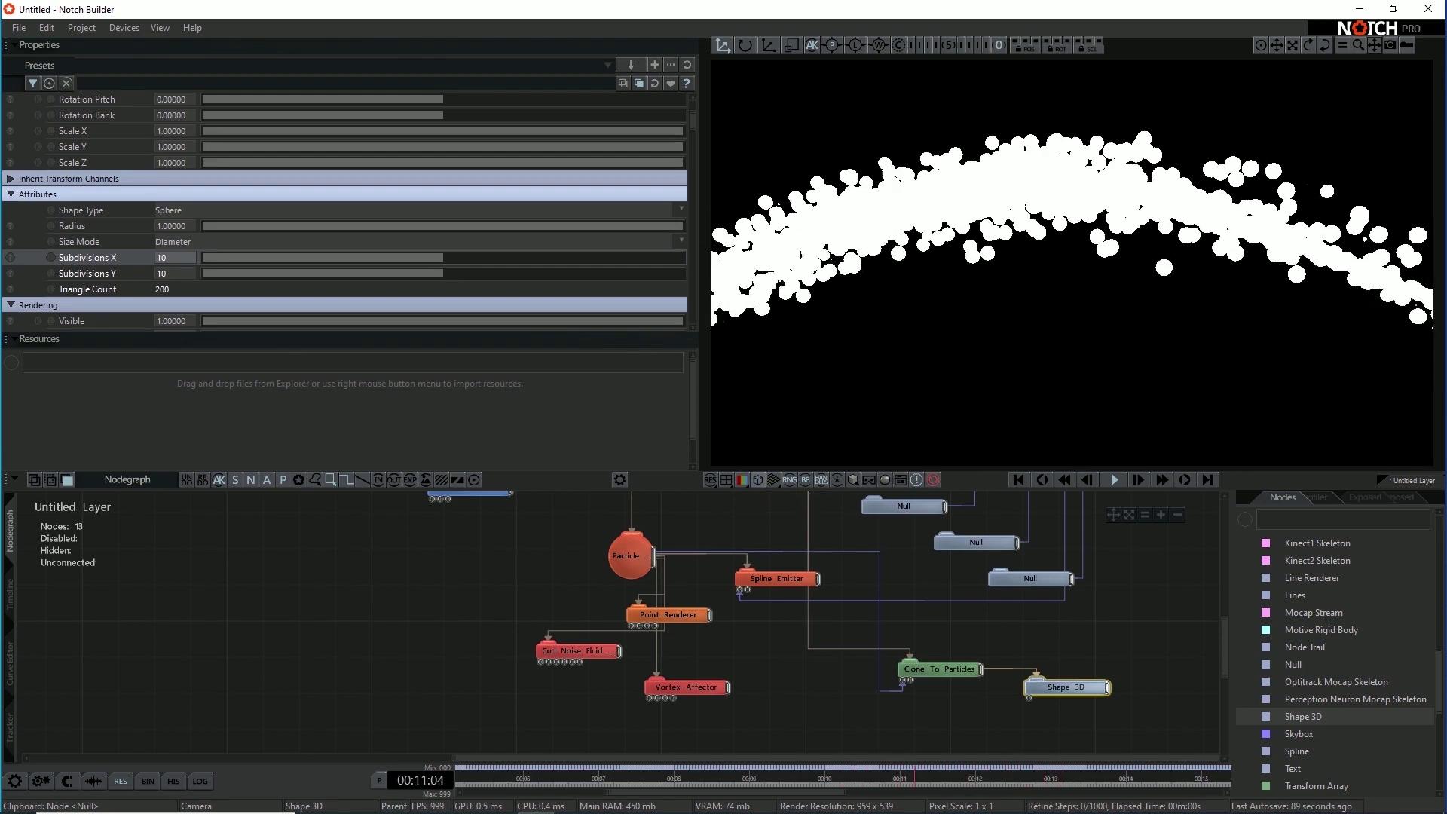
Step: Disable the Point Renderer node and move it aside in the nodegraph, clear of the Particle Root's other connections
{"action": "left_click", "coordinate": [662, 617]}
{"action": "key", "text": "d"}
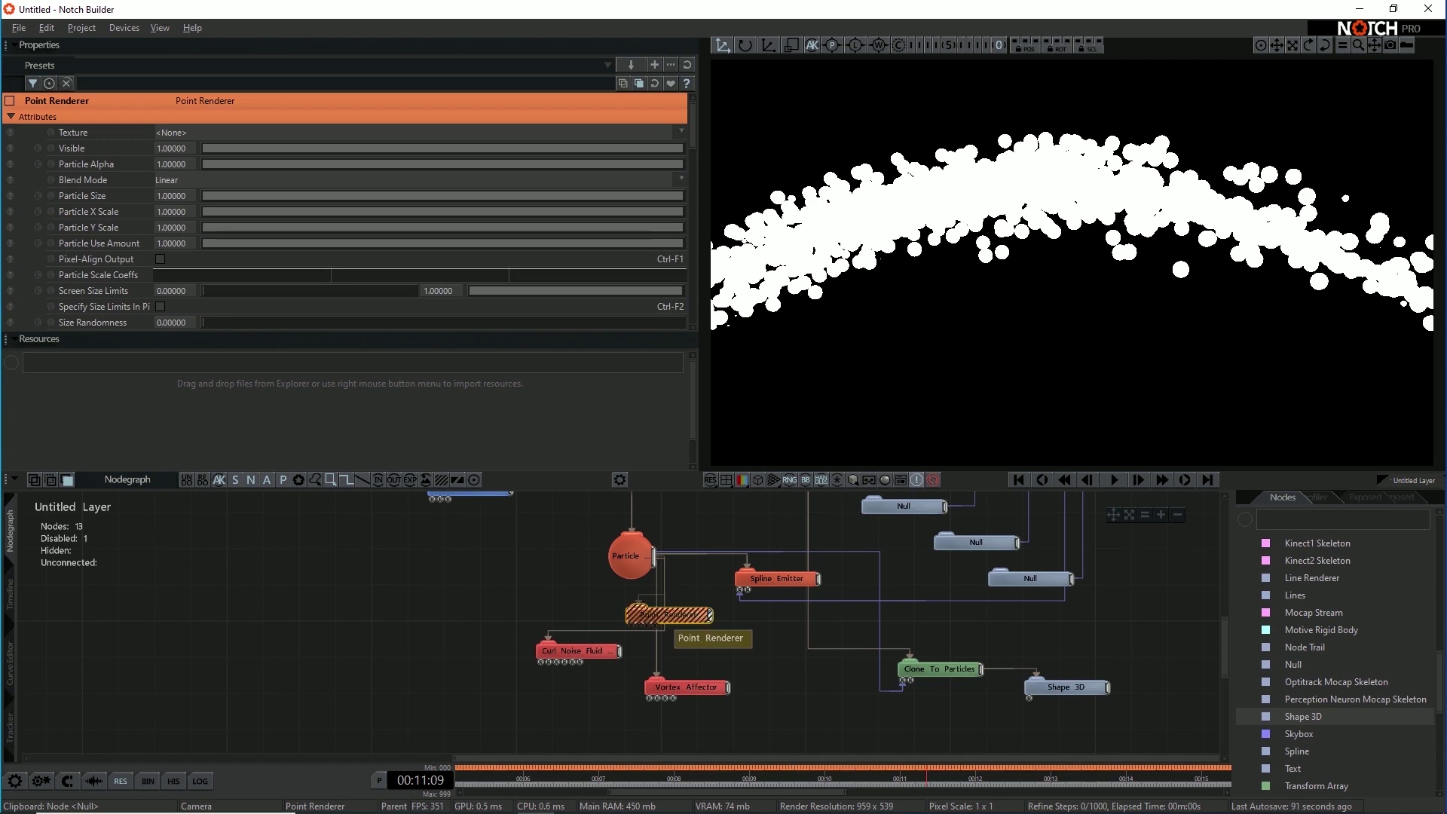
{"action": "left_click_drag", "start_coordinate": [663, 615], "coordinate": [538, 596]}
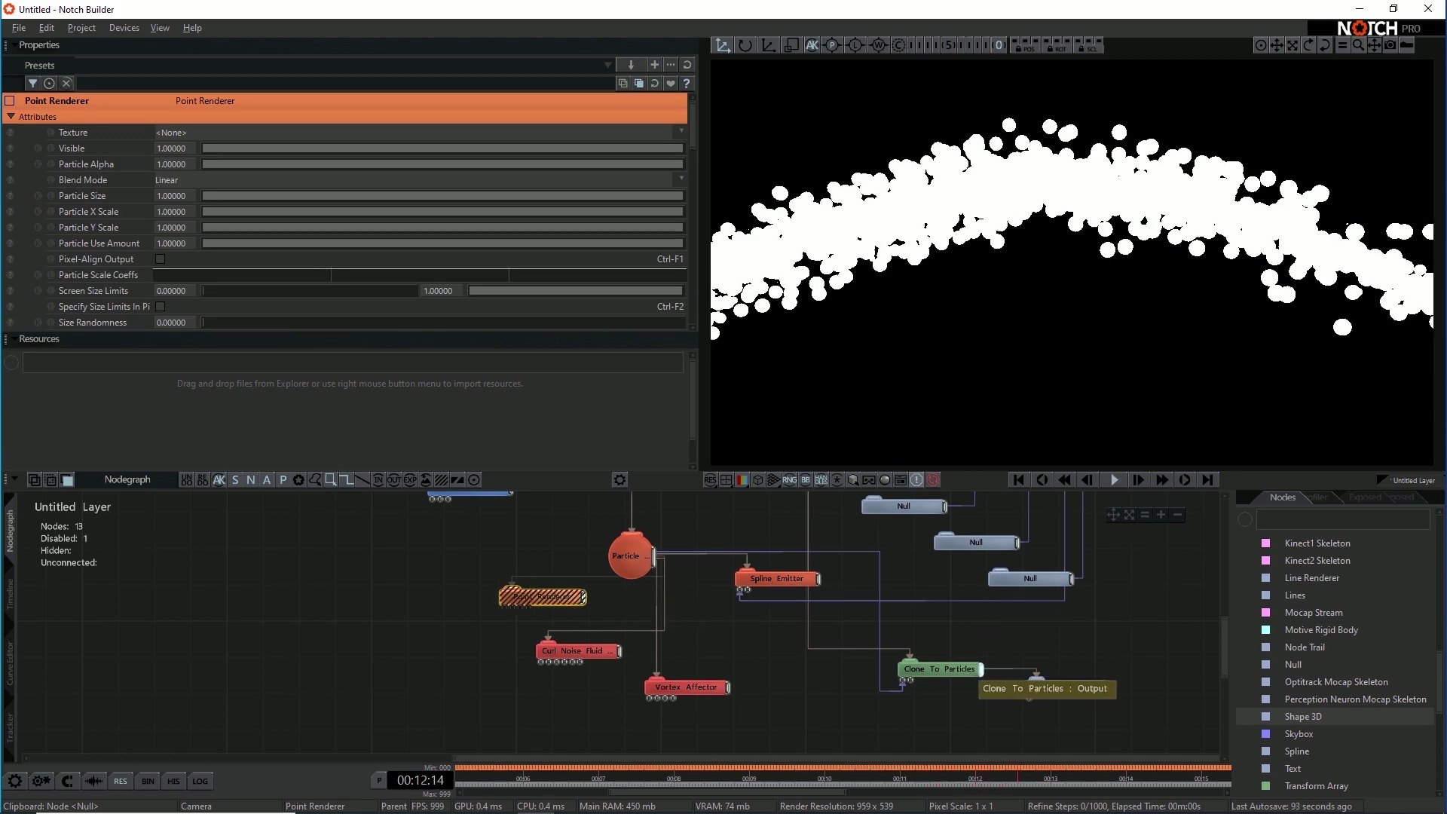
Step: Set the Clone To Particles node's Size Randomness to about 0.8375 and its Clone Scale to about 0.344
{"action": "left_click", "coordinate": [939, 669]}
{"action": "scroll", "coordinate": [347, 211], "scroll_direction": "down", "scroll_amount": 2}
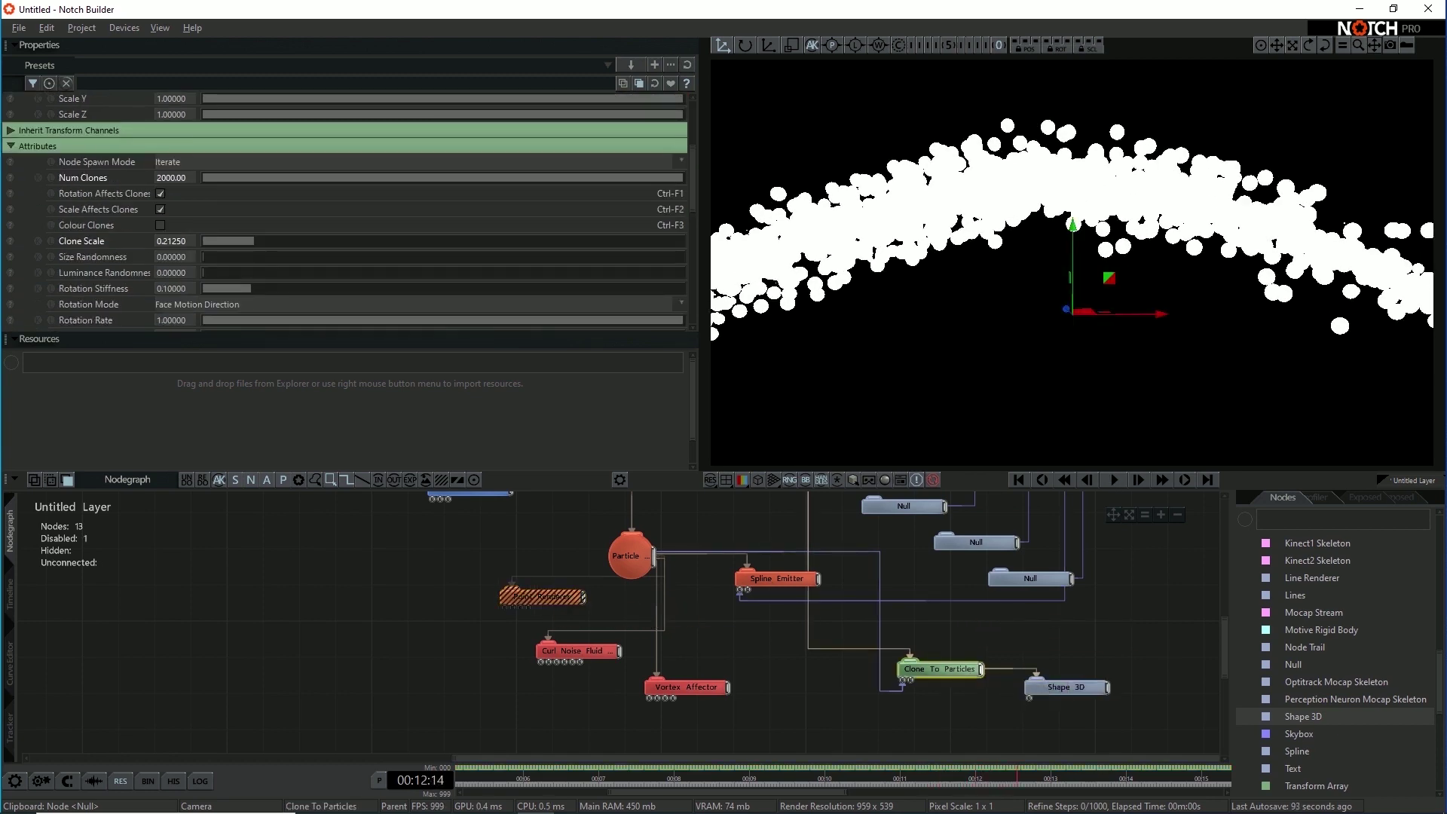
{"action": "left_click_drag", "start_coordinate": [219, 257], "coordinate": [684, 257]}
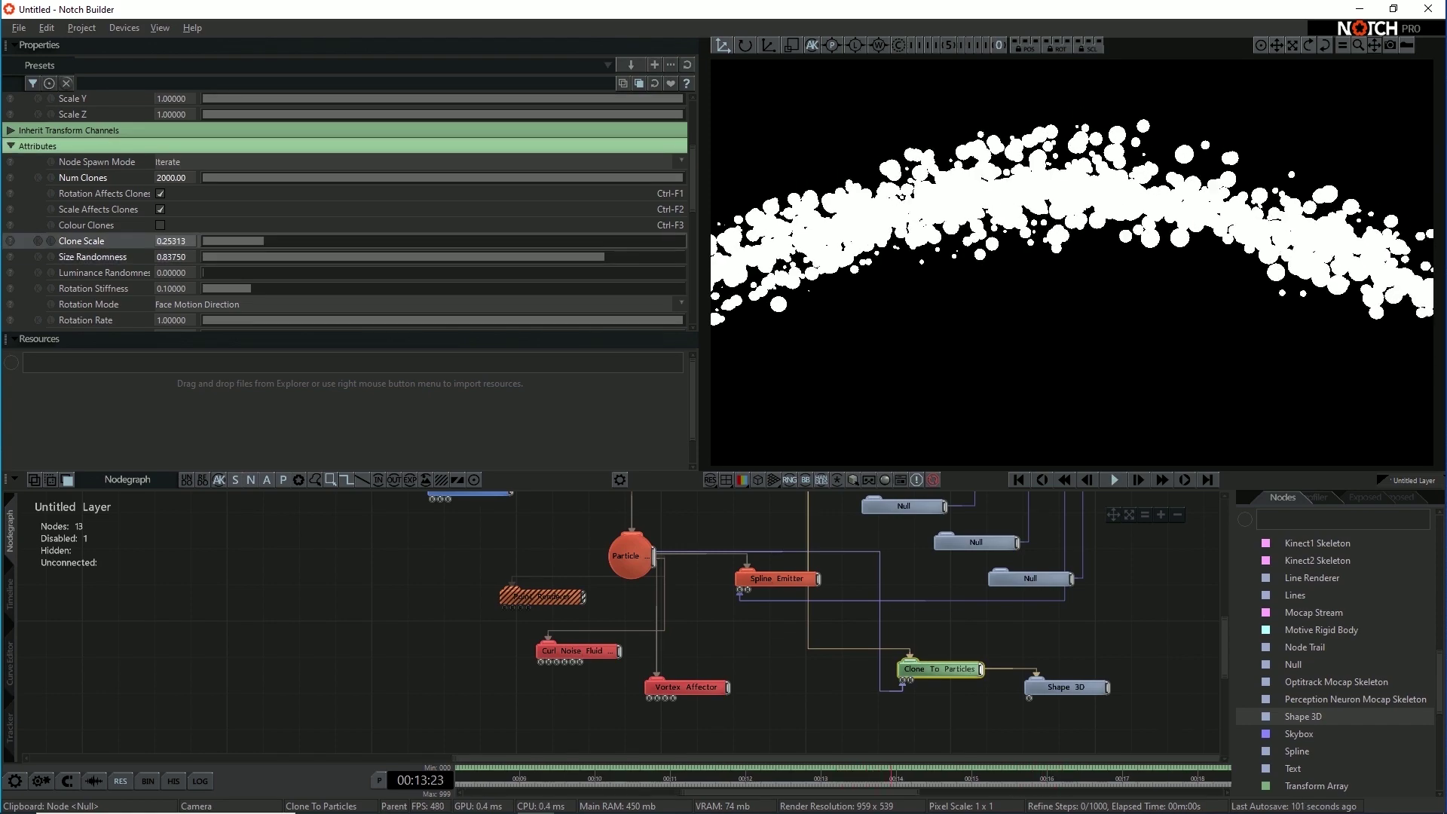
{"action": "left_click_drag", "start_coordinate": [264, 242], "coordinate": [276, 241]}
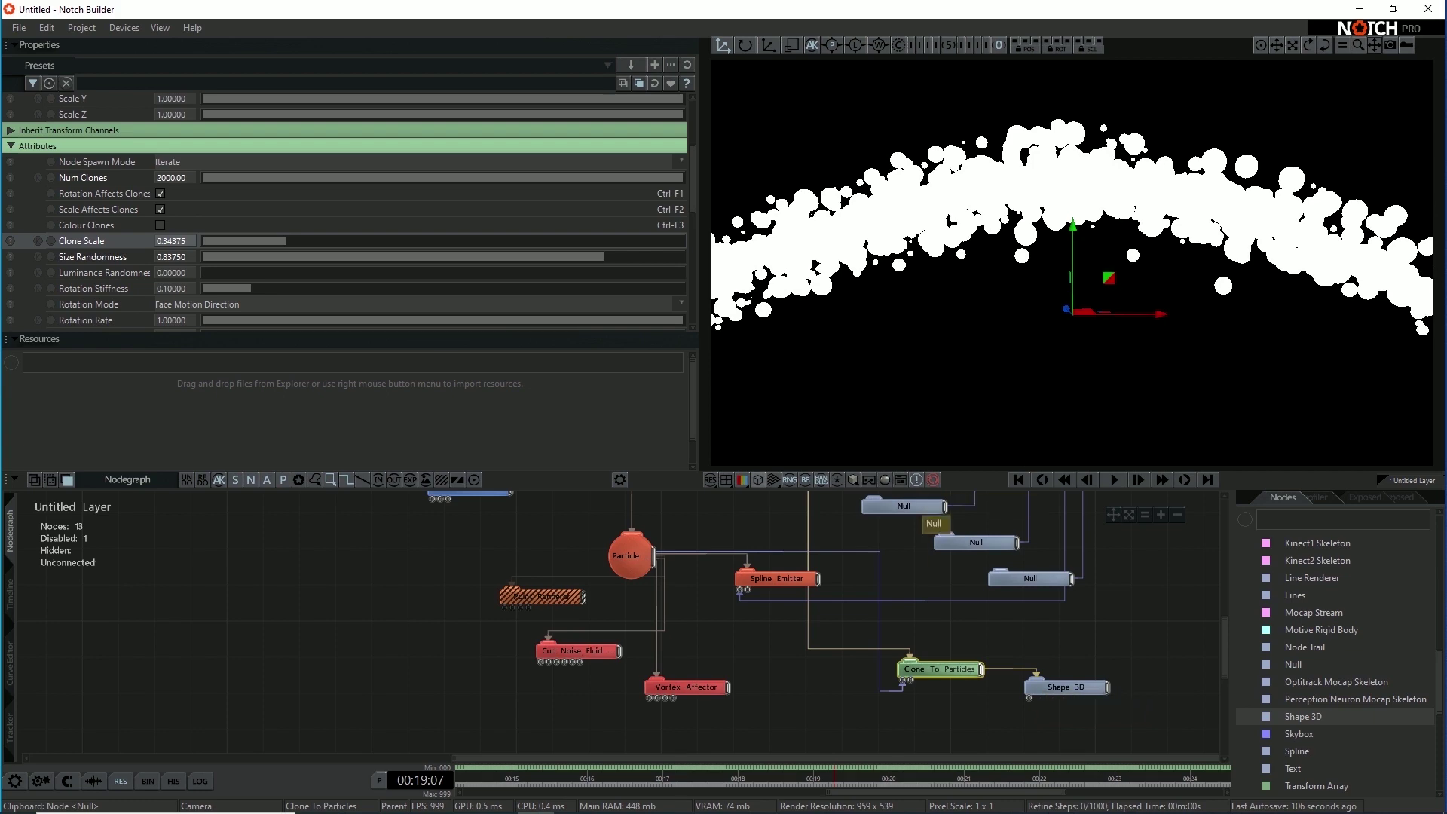
{"action": "left_click", "coordinate": [759, 480]}
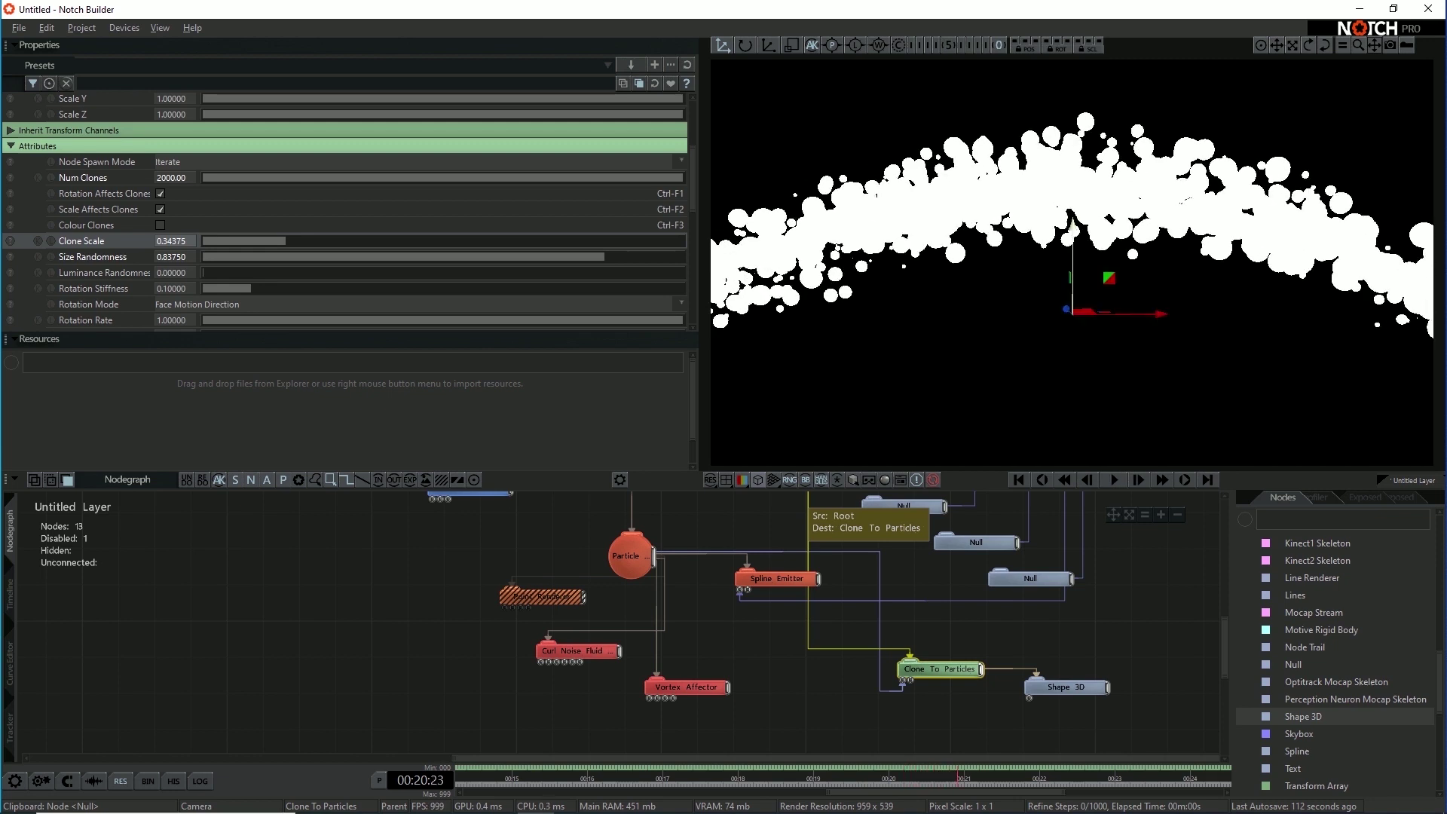
Step: Enable Deferred Rendering, High Dynamic Range and Linear-Space Lighting on the Root node
{"action": "middle_click_drag", "start_coordinate": [704, 520], "coordinate": [738, 633]}
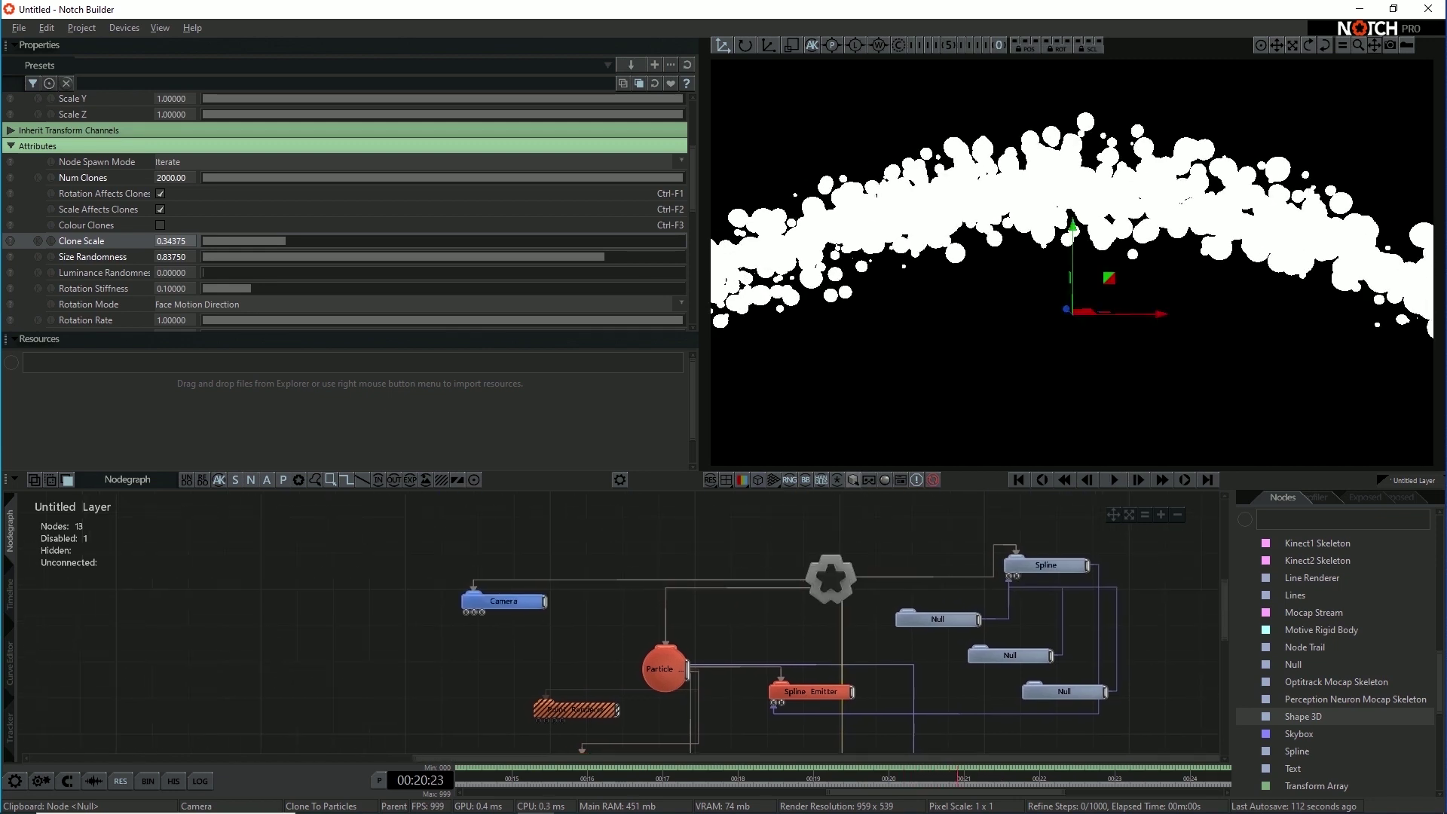
{"action": "left_click", "coordinate": [831, 580]}
{"action": "scroll", "coordinate": [345, 212], "scroll_direction": "down", "scroll_amount": 1}
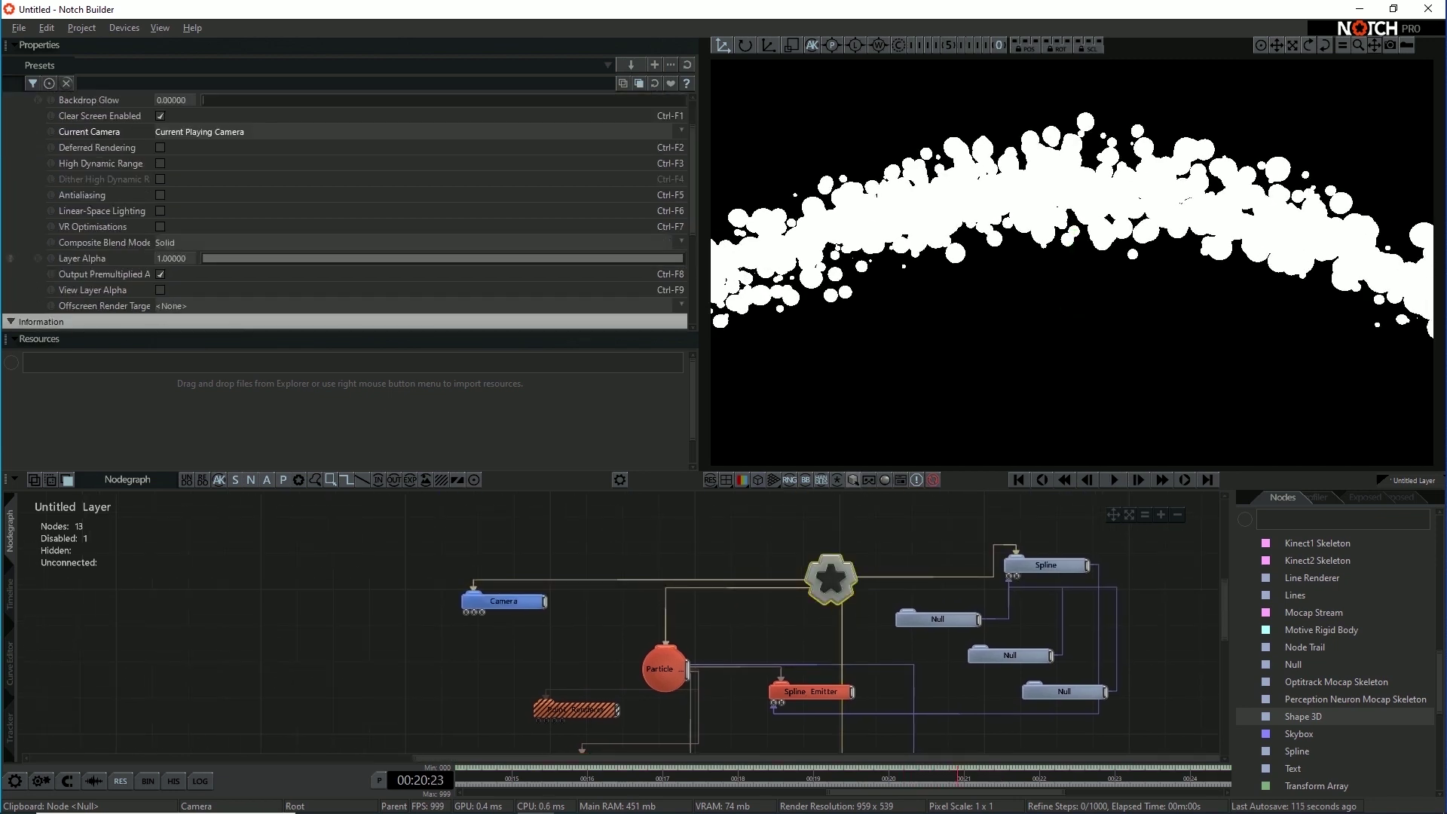
{"action": "scroll", "coordinate": [345, 212], "scroll_direction": "up", "scroll_amount": 1}
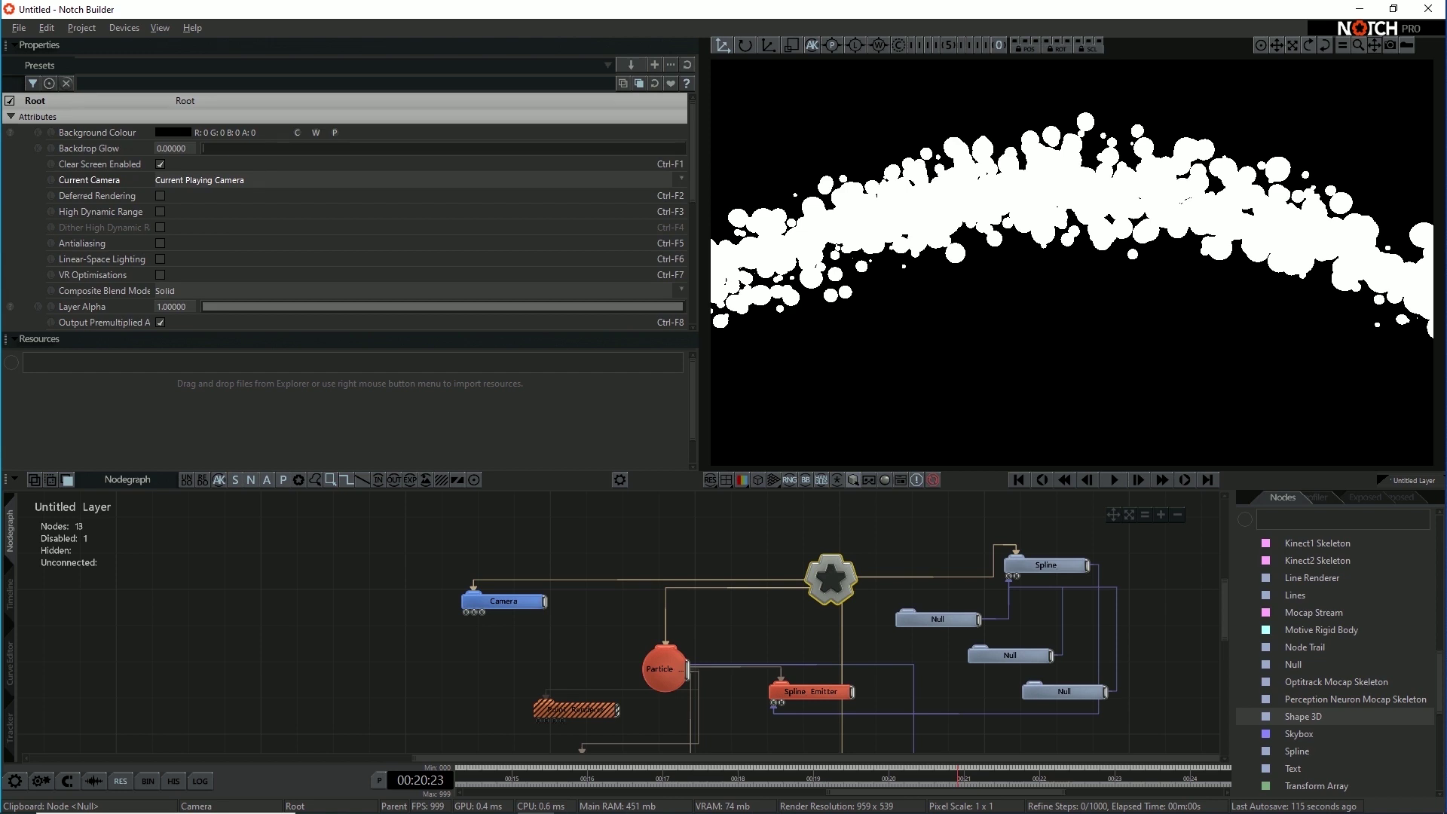
{"action": "key", "text": "ctrl+F2"}
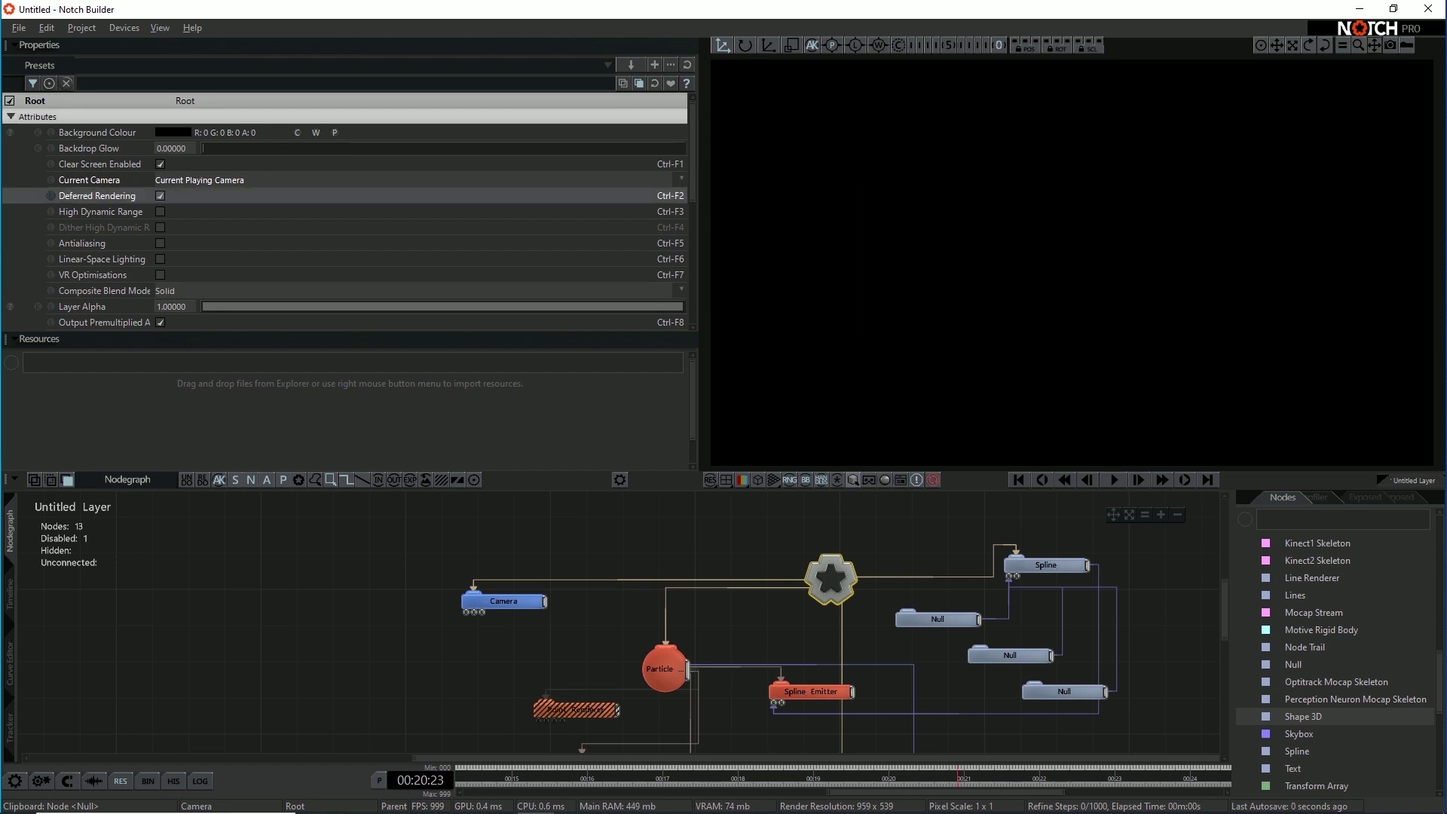
{"action": "key", "text": "ctrl+F3"}
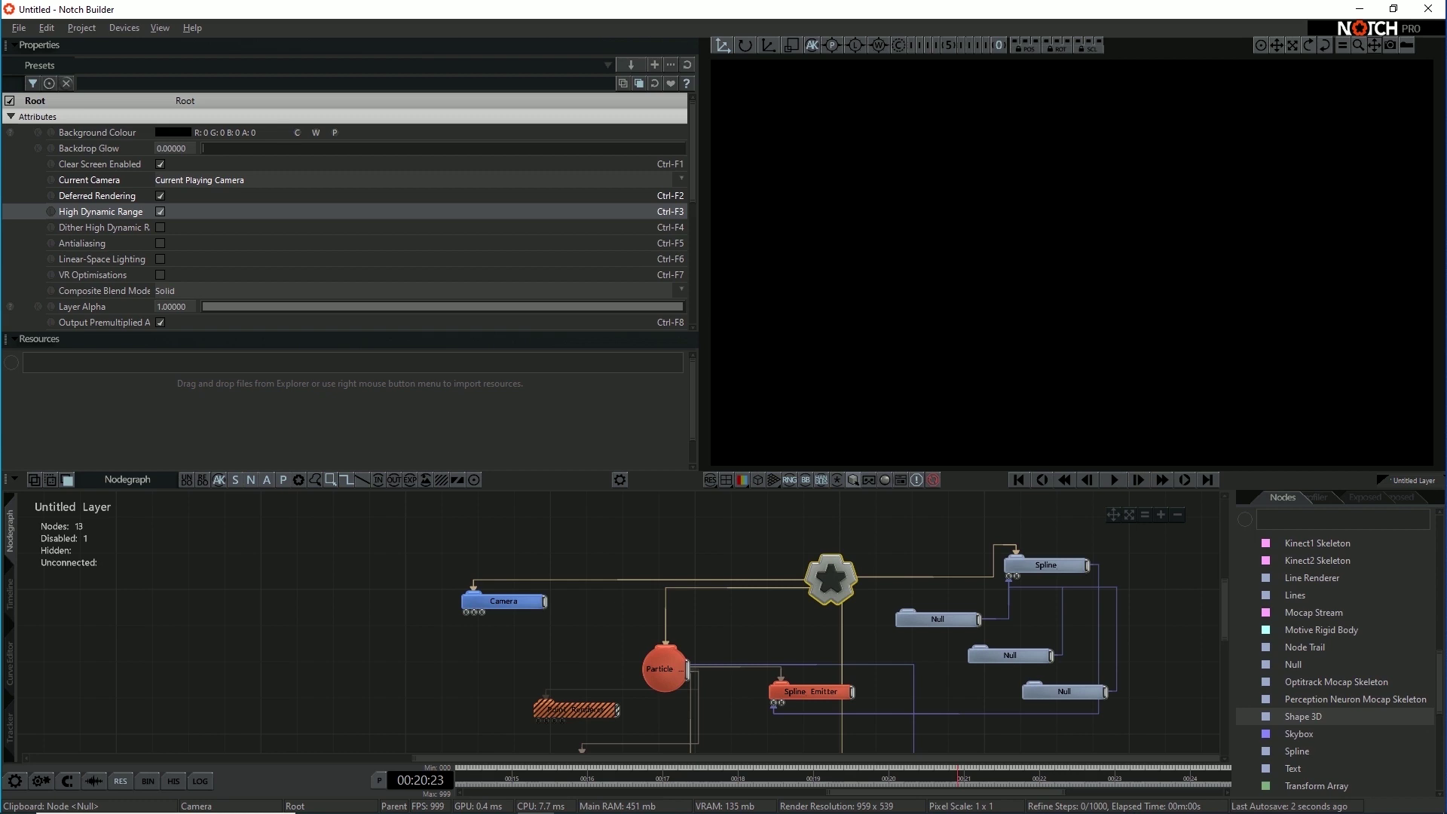
{"action": "key", "text": "ctrl+F6"}
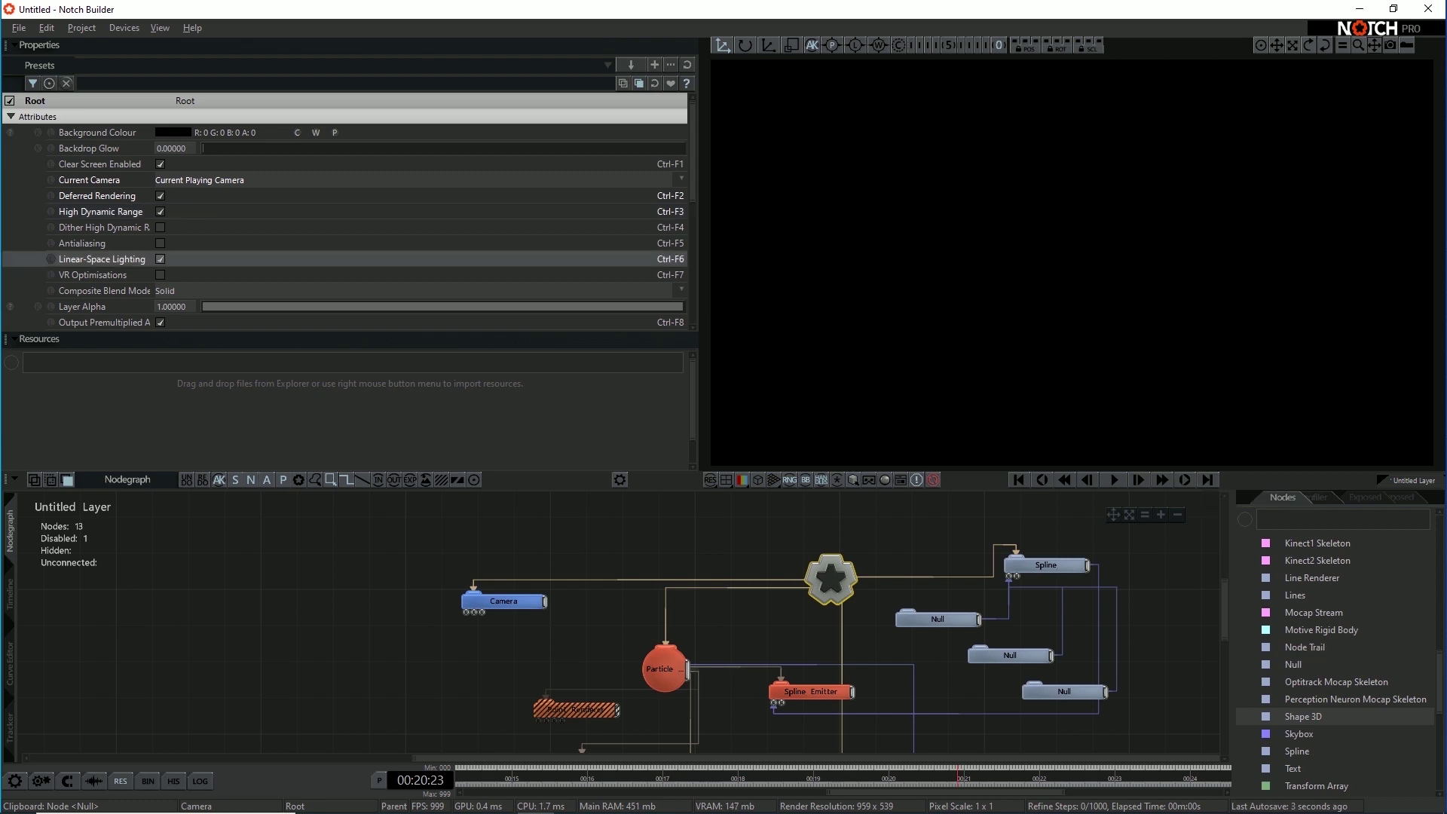
Step: Add an Area Light node from the Lighting category to the nodegraph above the Camera and Root
{"action": "scroll", "coordinate": [1342, 626], "scroll_direction": "up", "scroll_amount": 5}
{"action": "scroll", "coordinate": [1367, 590], "scroll_direction": "up", "scroll_amount": 1}
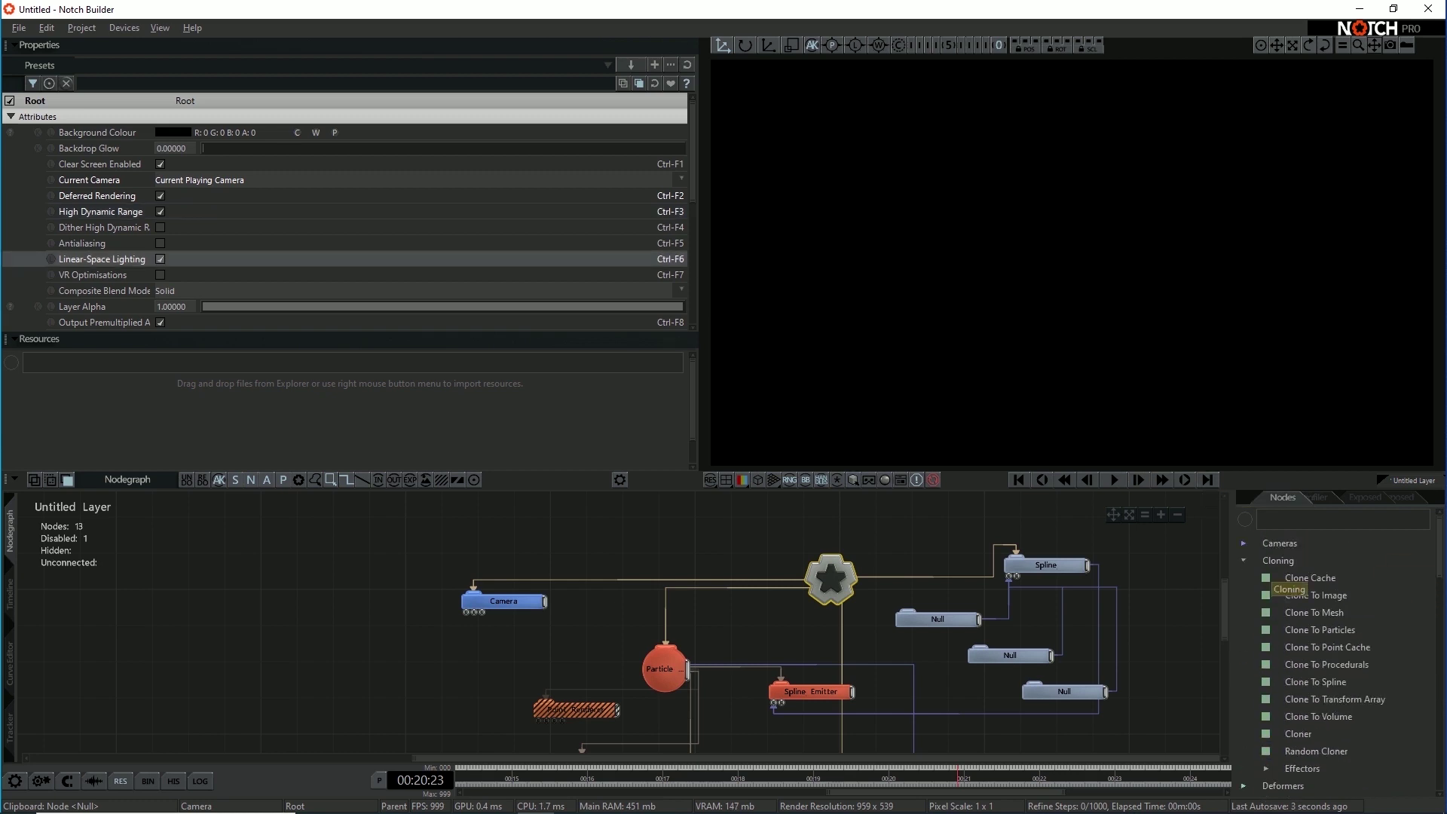
{"action": "left_click", "coordinate": [1244, 561]}
{"action": "left_click", "coordinate": [1243, 631]}
{"action": "scroll", "coordinate": [1260, 625], "scroll_direction": "down", "scroll_amount": 2}
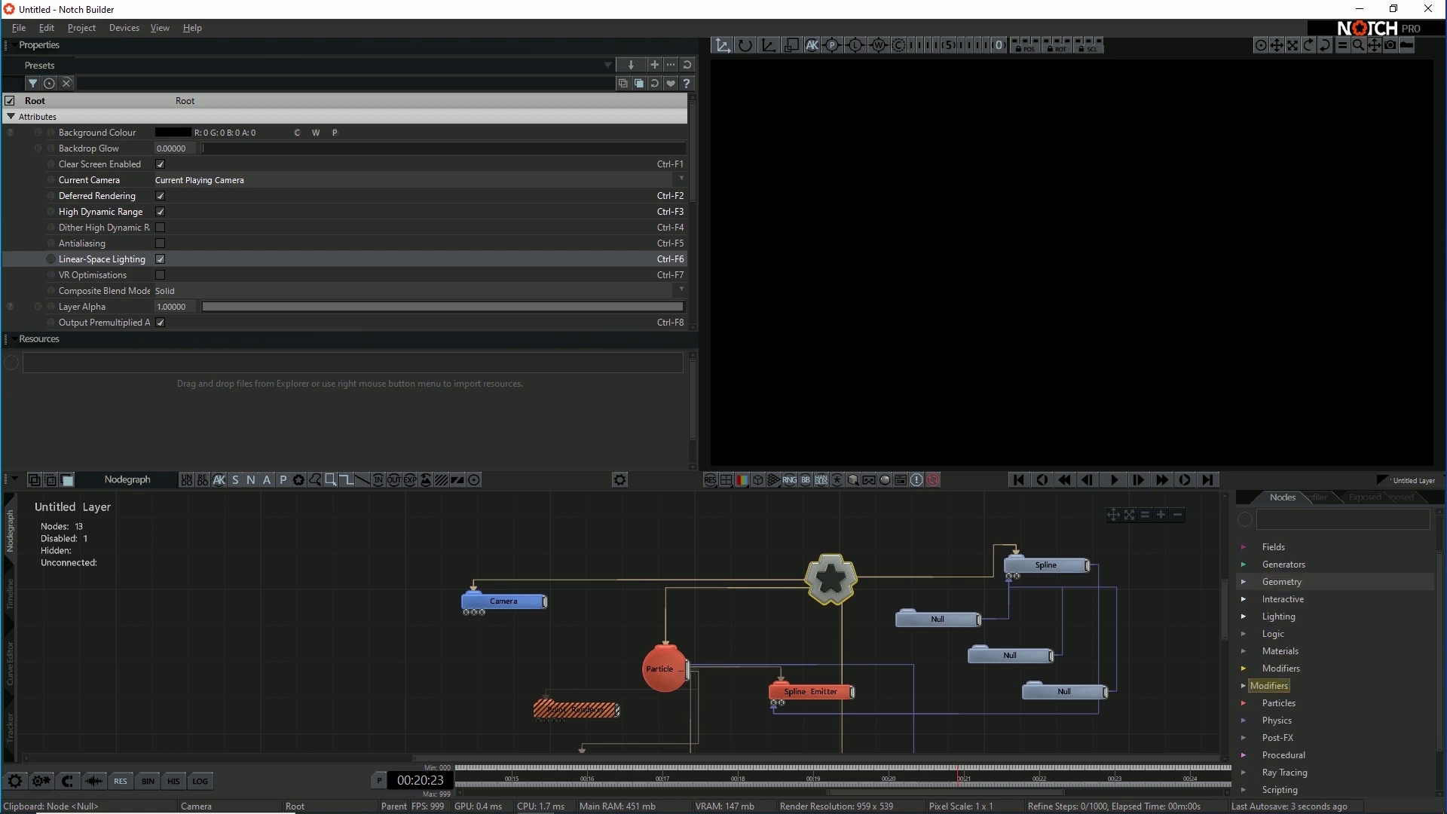
{"action": "left_click", "coordinate": [1244, 617]}
{"action": "left_click_drag", "start_coordinate": [1304, 650], "coordinate": [722, 529]}
Step: Set the Area Light's Falloff Mode to Inv-Squared Distance (Physical) and connect the light to the Root
{"action": "scroll", "coordinate": [345, 211], "scroll_direction": "down", "scroll_amount": 4}
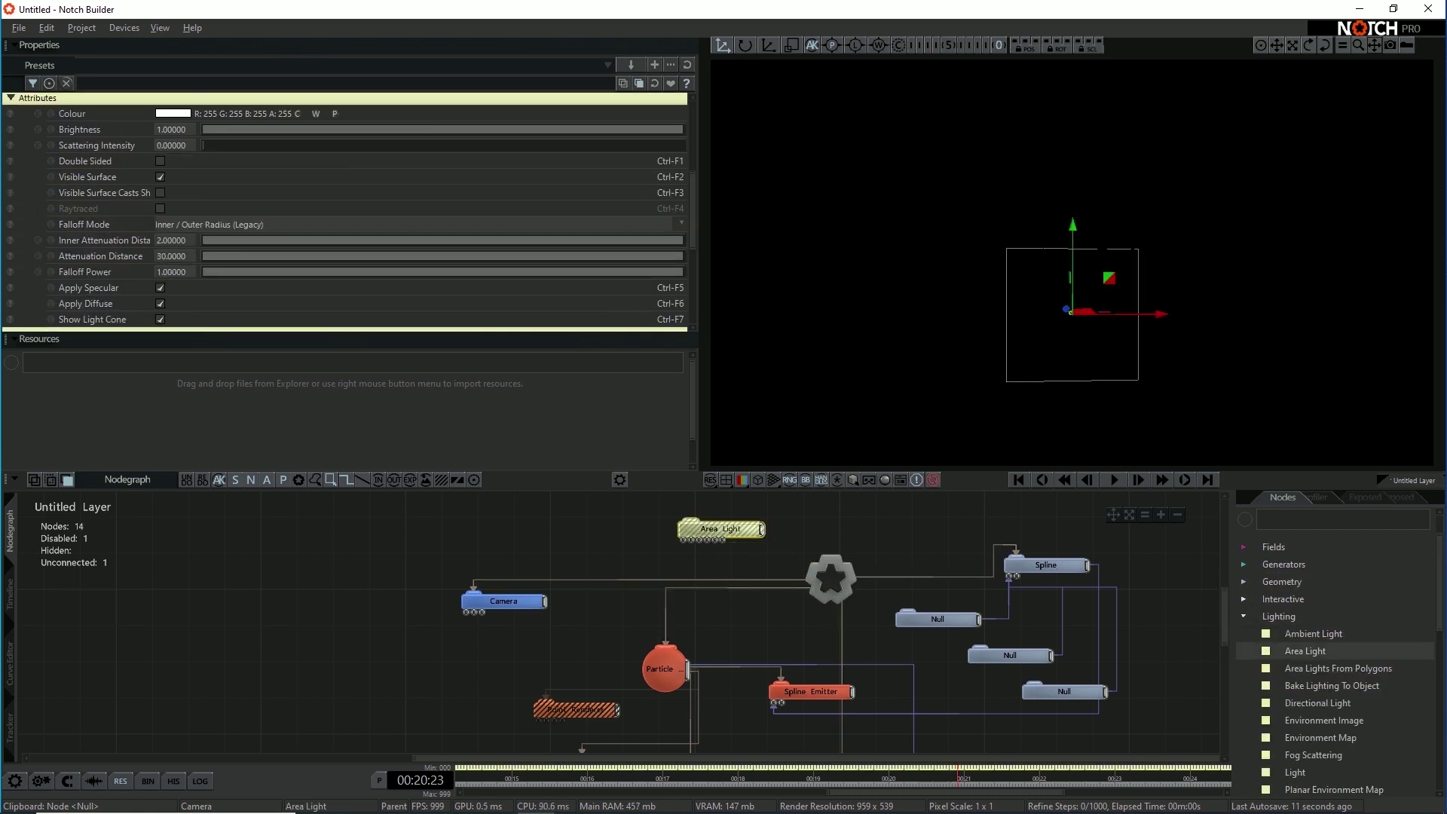
{"action": "left_click", "coordinate": [302, 224]}
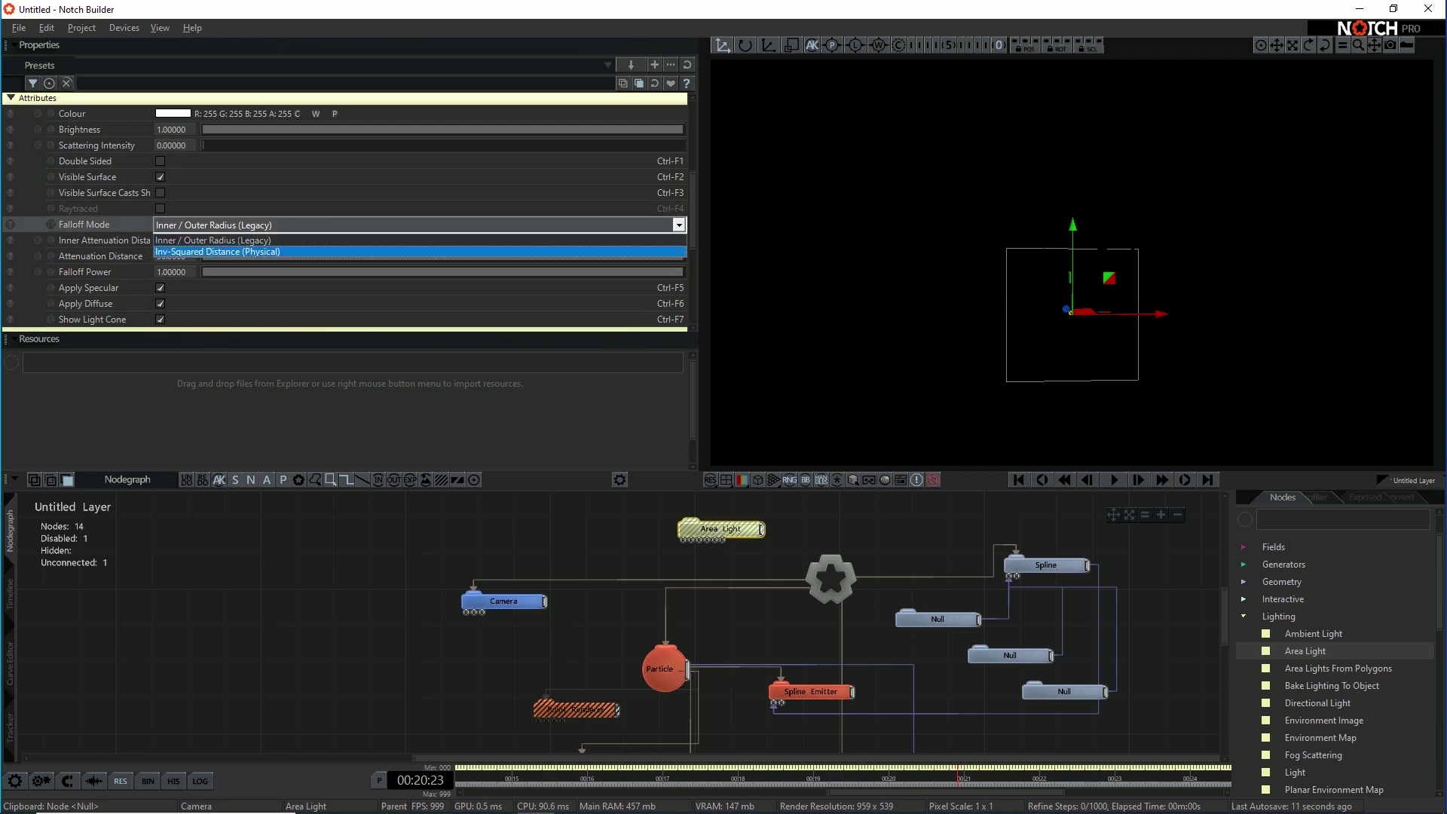
{"action": "left_click", "coordinate": [227, 251]}
{"action": "scroll", "coordinate": [226, 281], "scroll_direction": "up", "scroll_amount": 1}
{"action": "left_click_drag", "start_coordinate": [691, 520], "coordinate": [825, 575]}
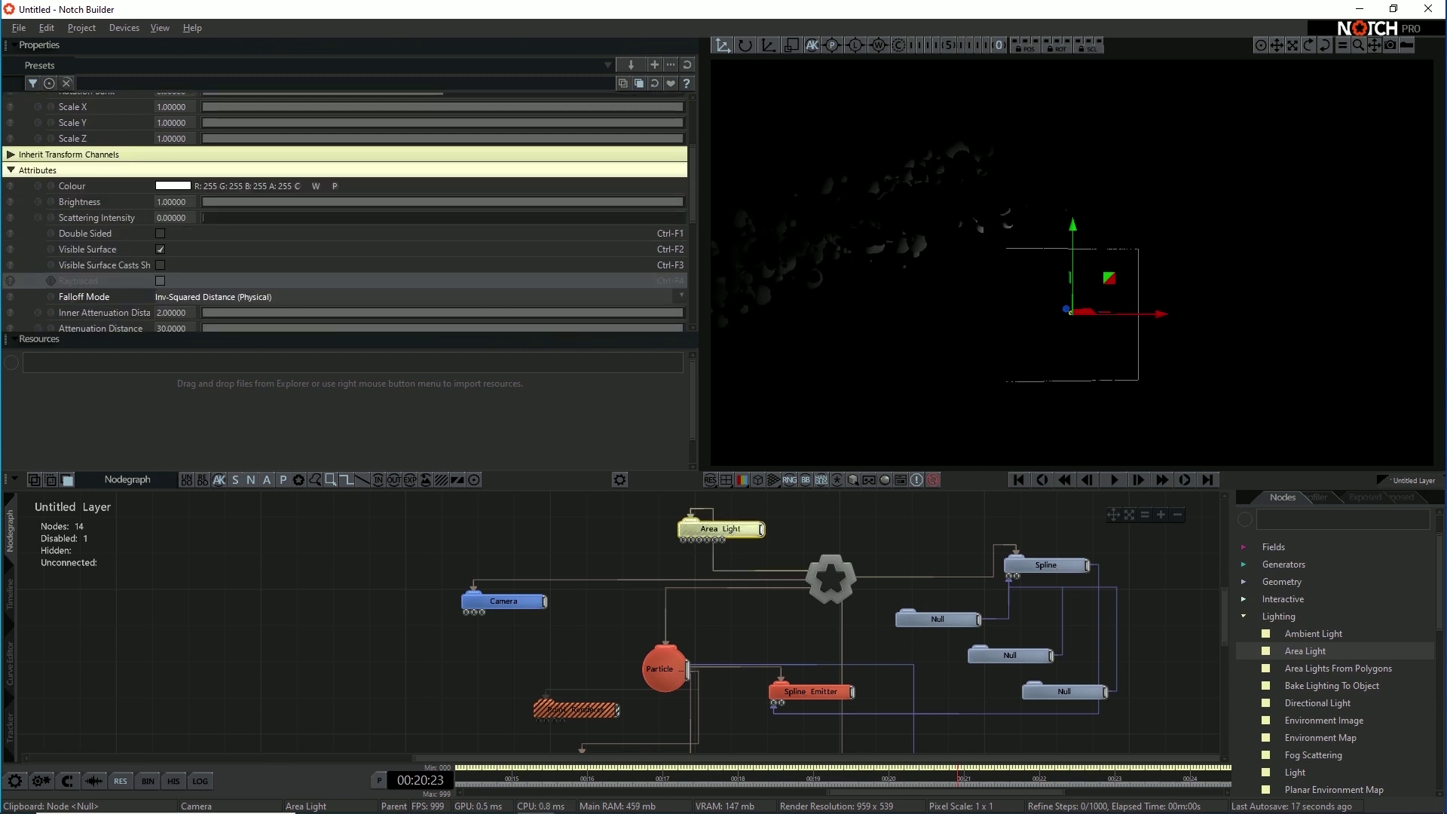
Step: Move the Area Light up and away from the particle stream, to about 3.47 in Y and -4.53 in Z
{"action": "left_click_drag", "start_coordinate": [1072, 229], "coordinate": [1072, 151]}
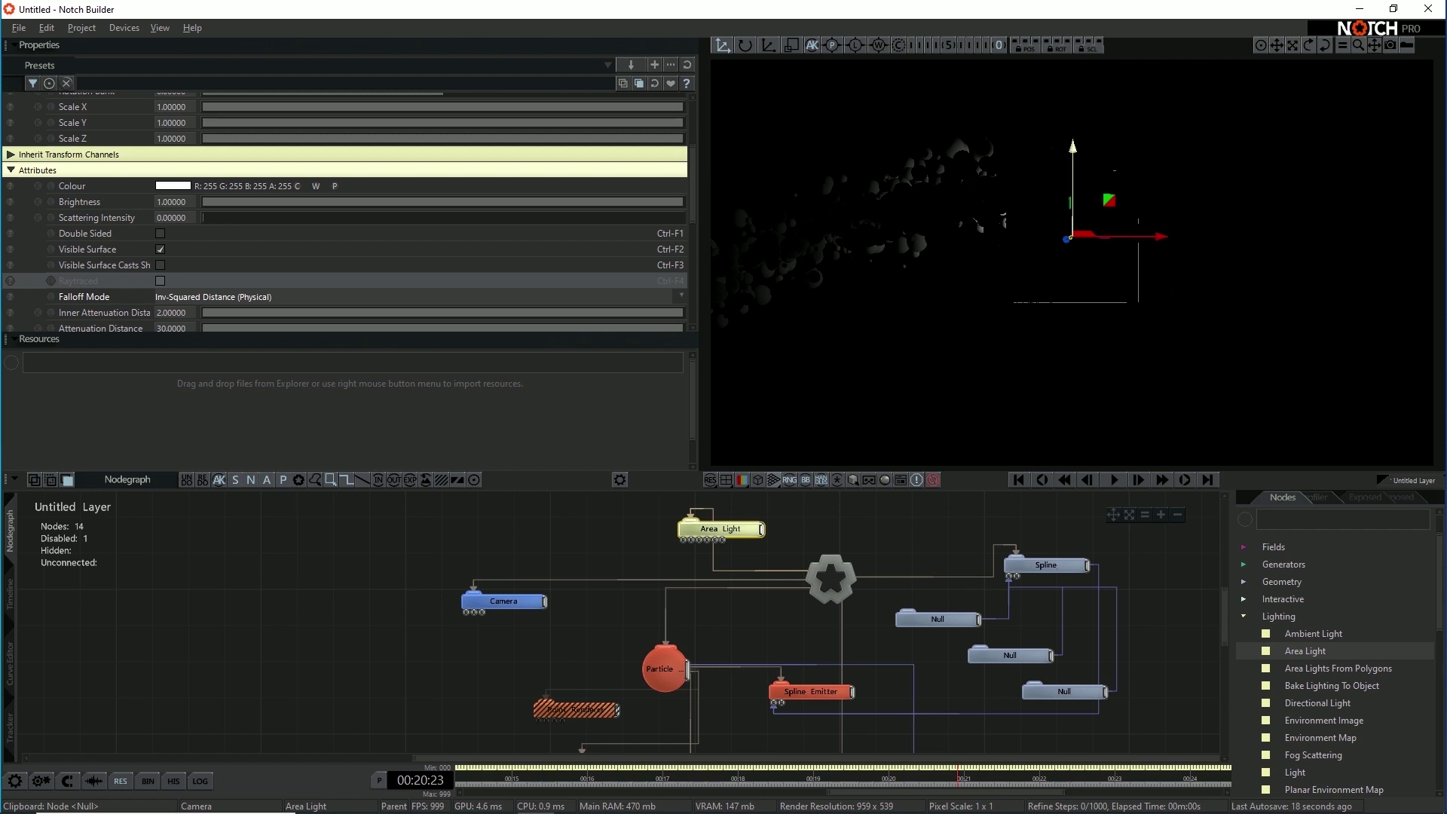
{"action": "left_click_drag", "start_coordinate": [1073, 226], "coordinate": [1236, 249], "text": "alt"}
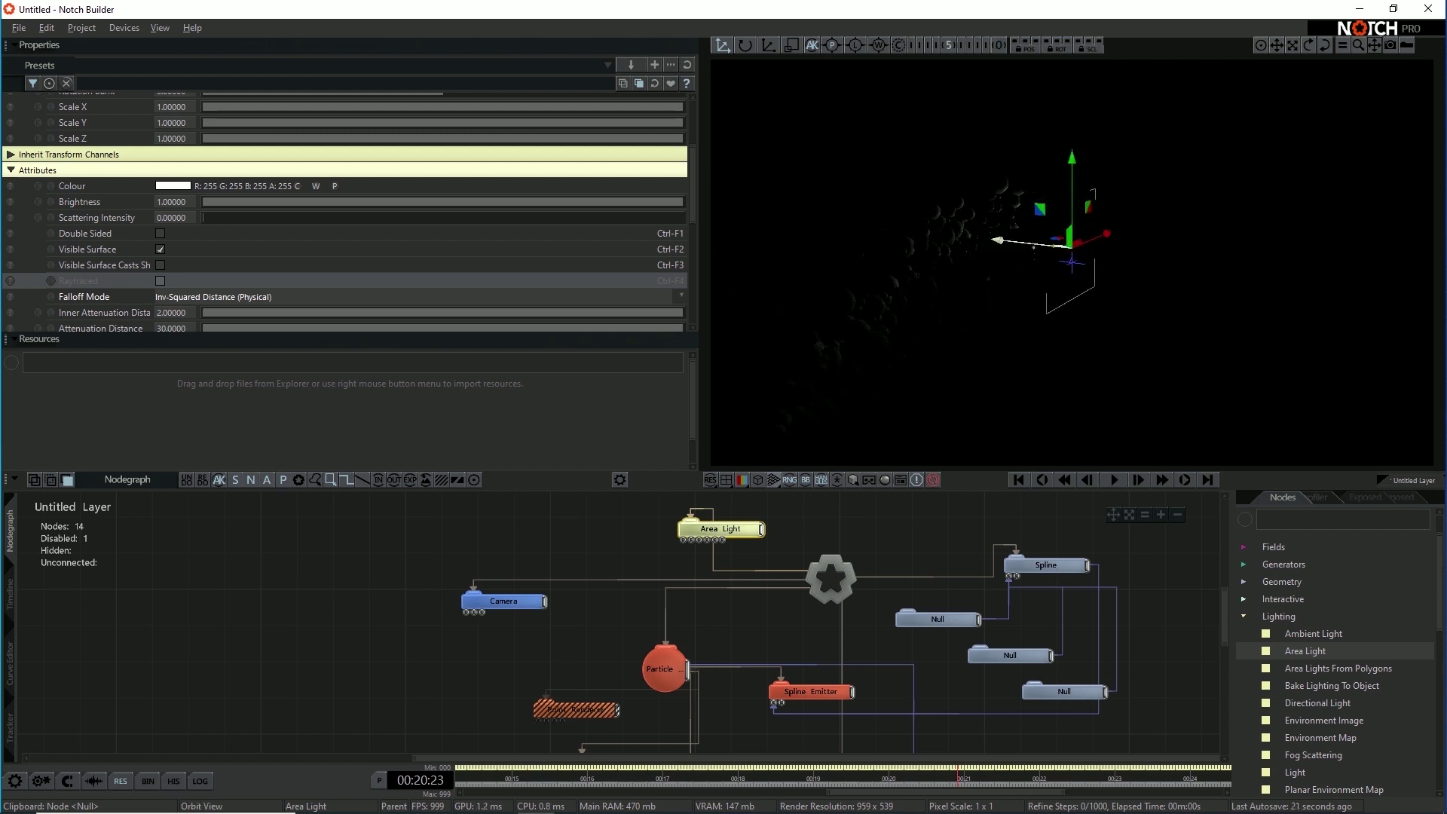
{"action": "left_click_drag", "start_coordinate": [1005, 241], "coordinate": [1252, 268]}
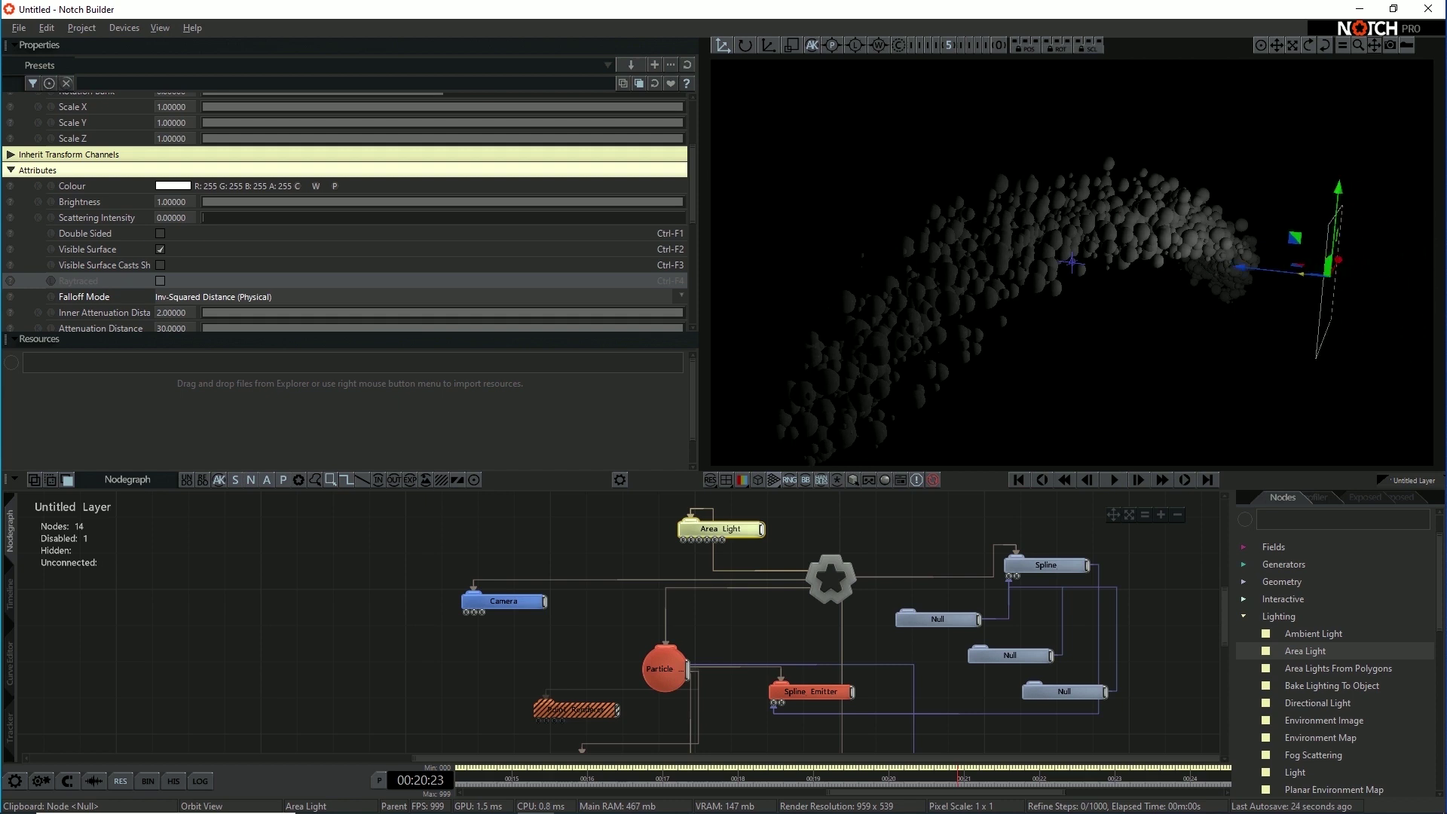
{"action": "left_click_drag", "start_coordinate": [1341, 202], "coordinate": [1351, 71]}
{"action": "left_click_drag", "start_coordinate": [1312, 151], "coordinate": [1376, 256], "text": "alt"}
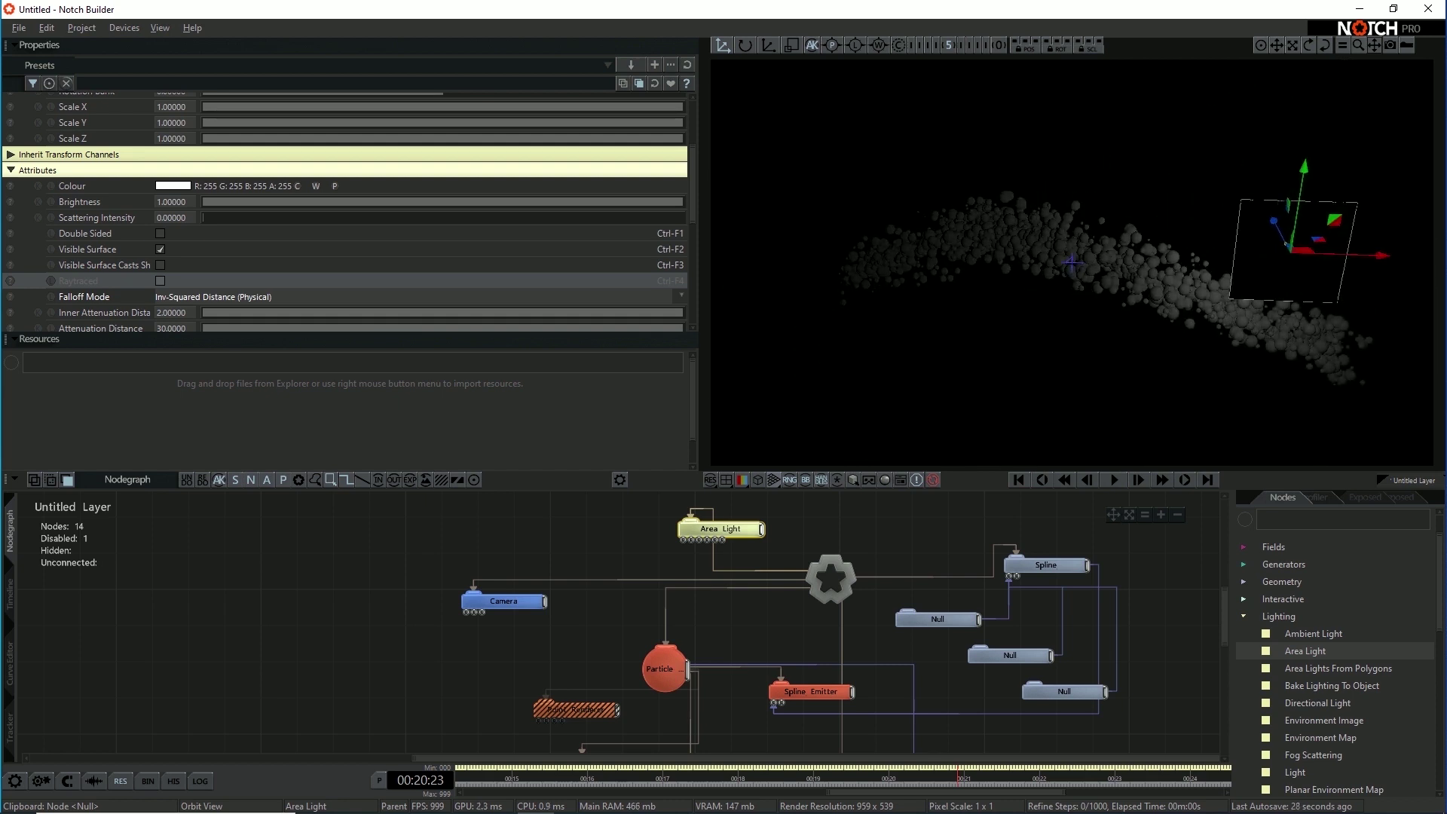
Step: Set the Area Light's Brightness to 10
{"action": "left_click", "coordinate": [174, 202]}
{"action": "type", "text": "10"}
{"action": "key", "text": "Return"}
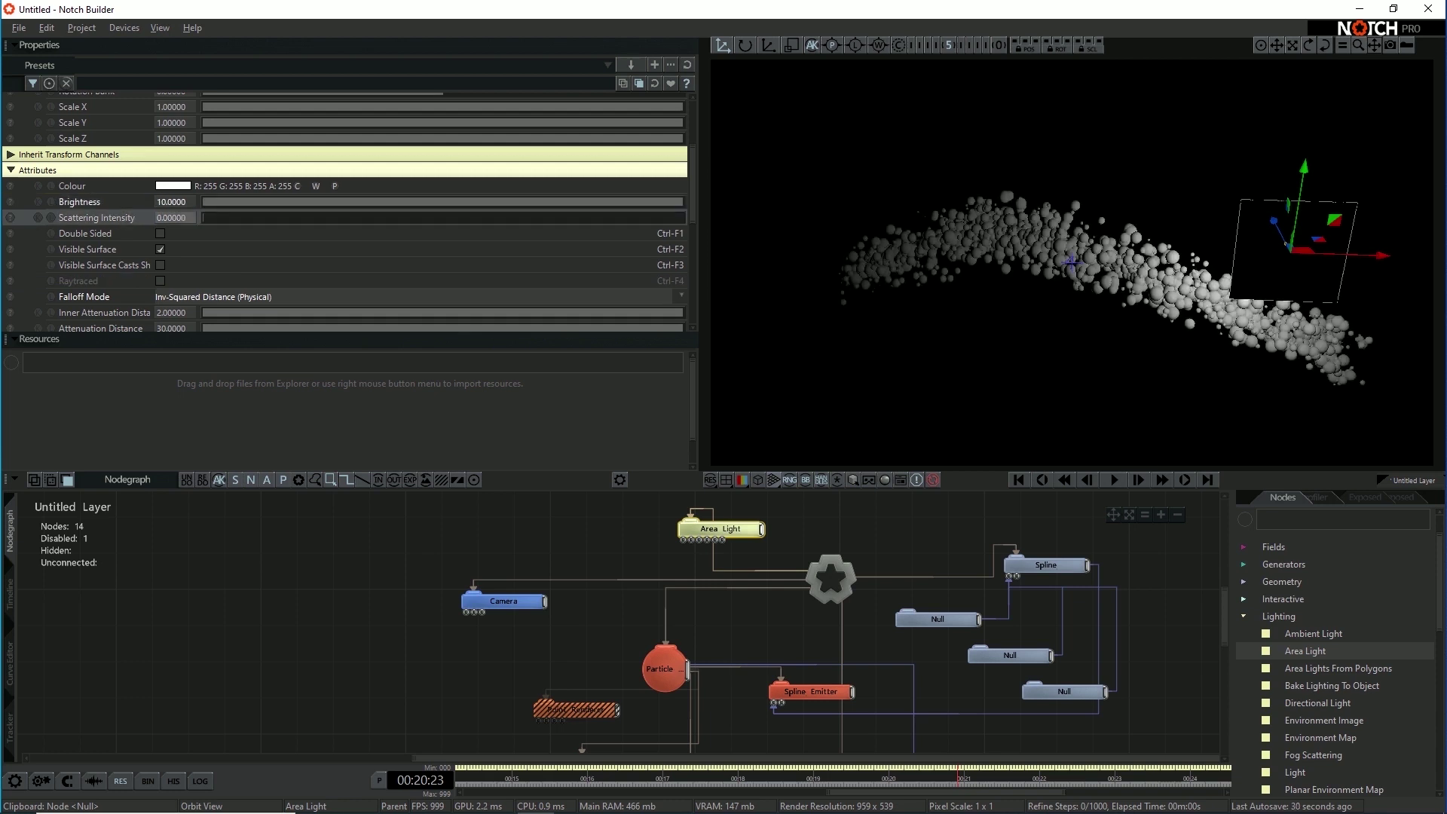
Step: Rotate the Area Light to a Heading of about -28 and a Pitch of about 25.9, and preview the animation through the camera
{"action": "scroll", "coordinate": [345, 211], "scroll_direction": "up", "scroll_amount": 3}
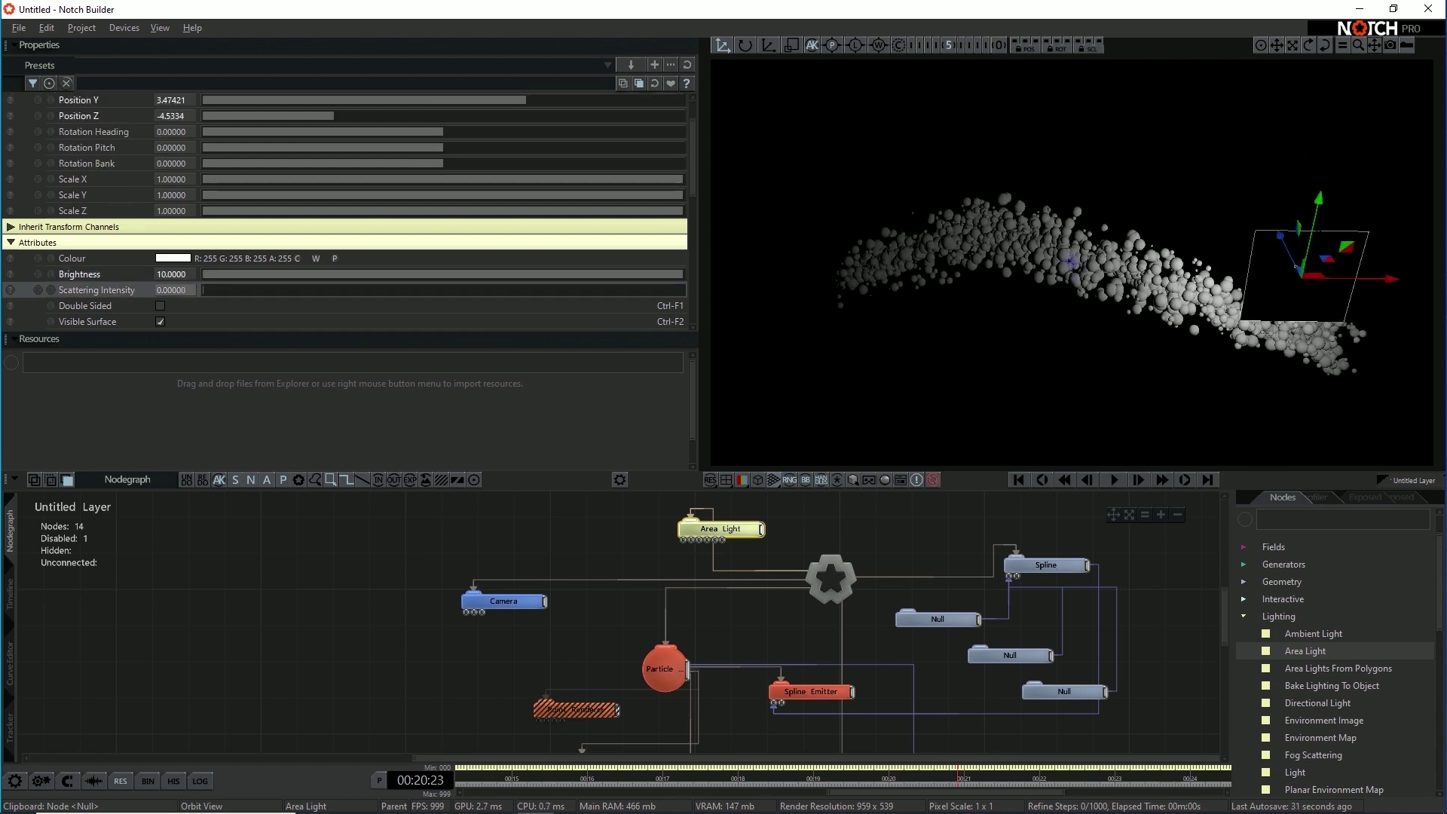
{"action": "left_click_drag", "start_coordinate": [442, 132], "coordinate": [477, 148]}
{"action": "right_click_drag", "start_coordinate": [1055, 301], "coordinate": [1059, 235]}
{"action": "key", "text": "0"}
{"action": "key", "text": "space"}
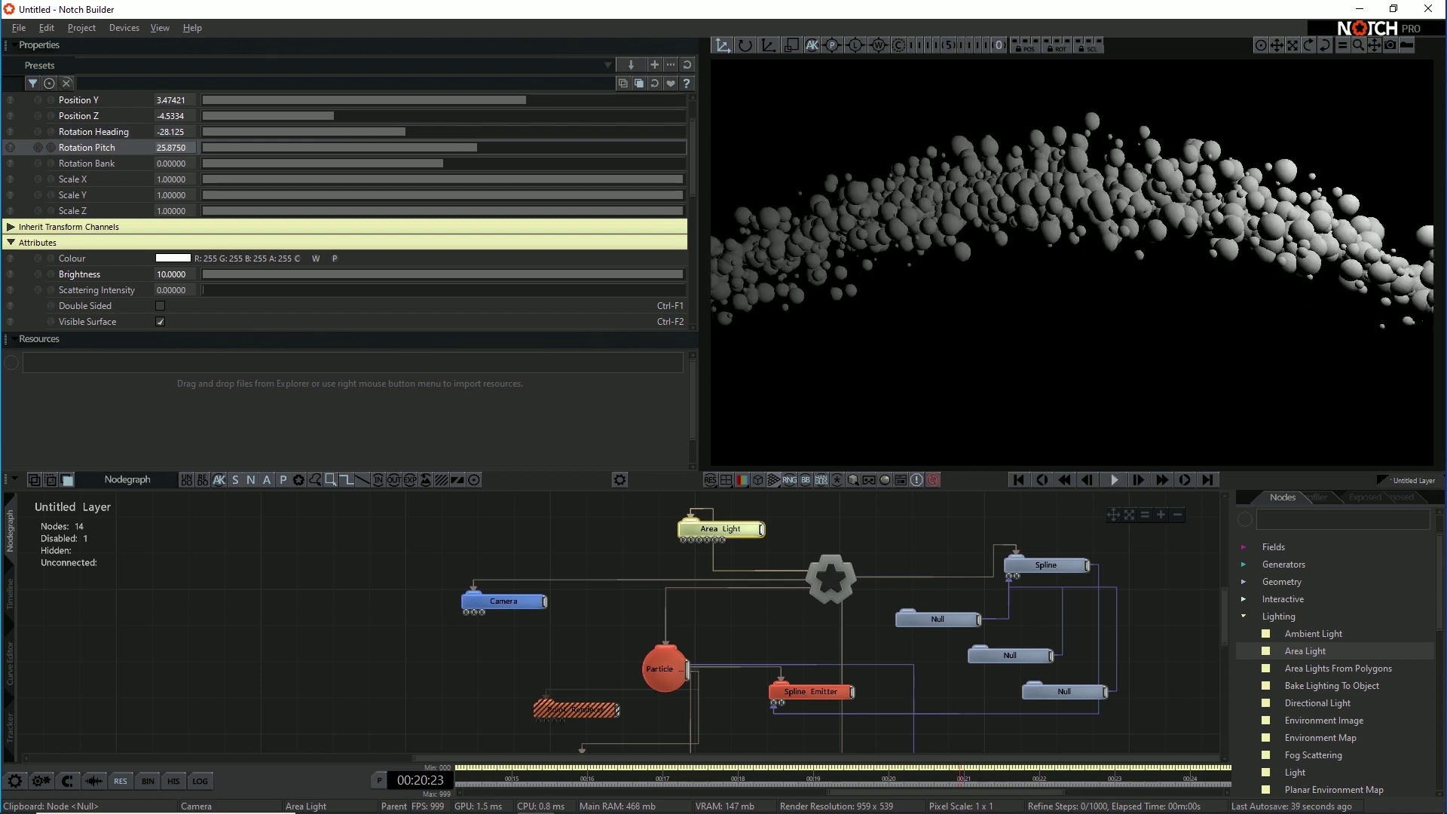
{"action": "key", "text": "space"}
Step: Duplicate the Area Light and place the copy above the Camera node, with the original moved out of the way
{"action": "left_click_drag", "start_coordinate": [721, 529], "coordinate": [558, 493]}
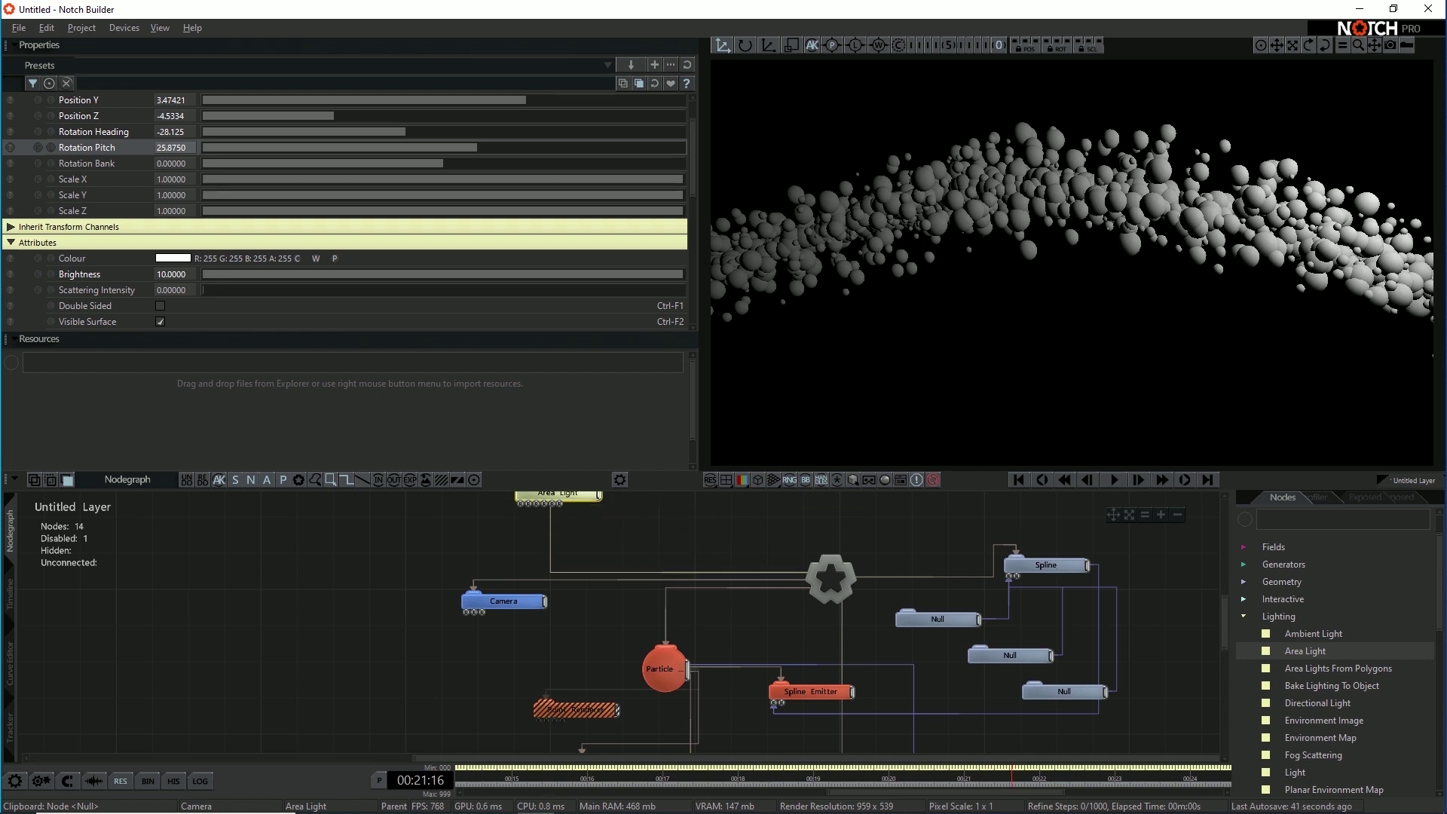
{"action": "key", "text": "ctrl+c"}
{"action": "key", "text": "ctrl+v"}
{"action": "left_click_drag", "start_coordinate": [629, 530], "coordinate": [485, 530]}
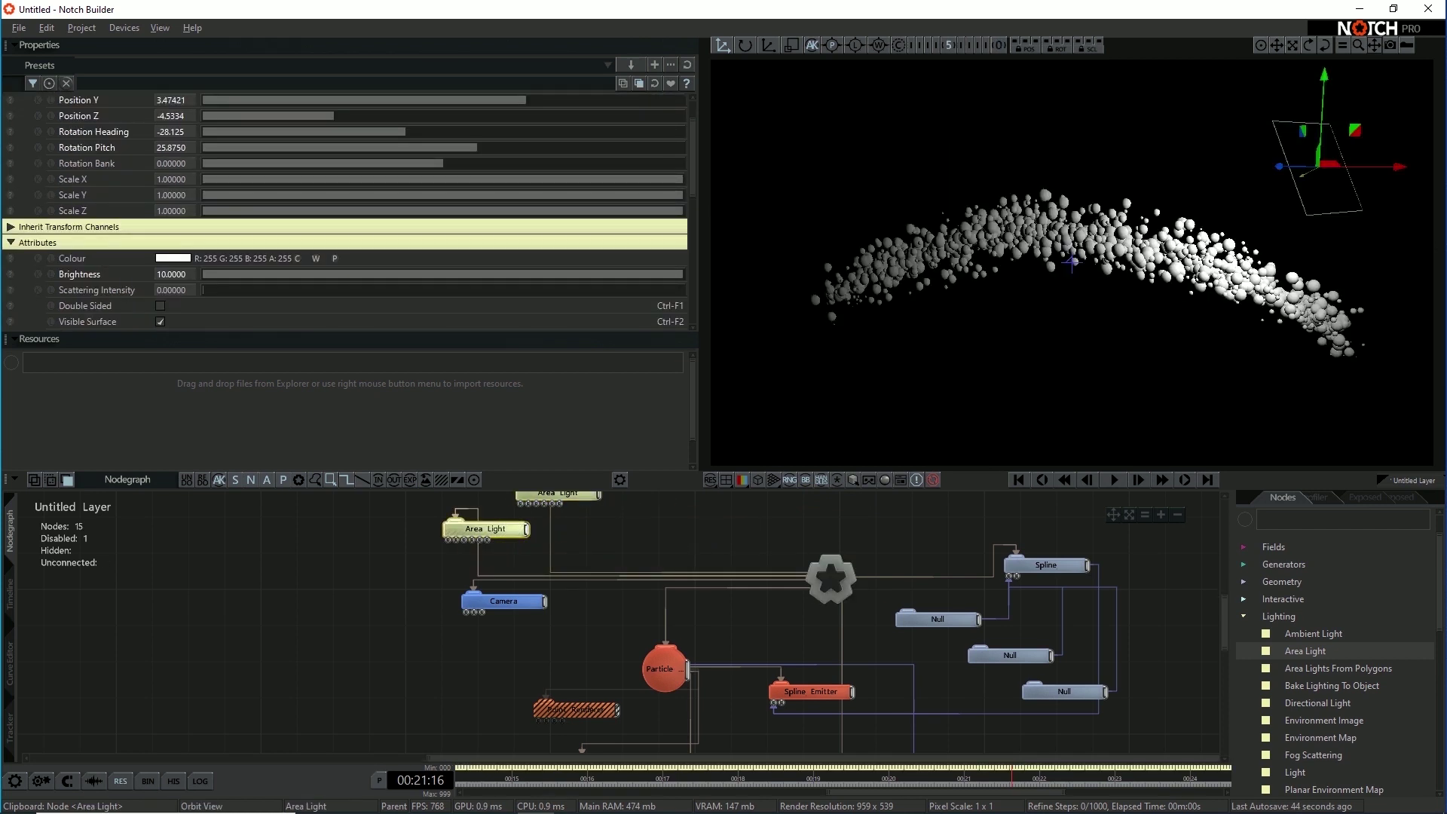
Step: Move the duplicated Area Light to about 6.17 in Z and set its Rotation Heading to 180
{"action": "key", "text": "Tab"}
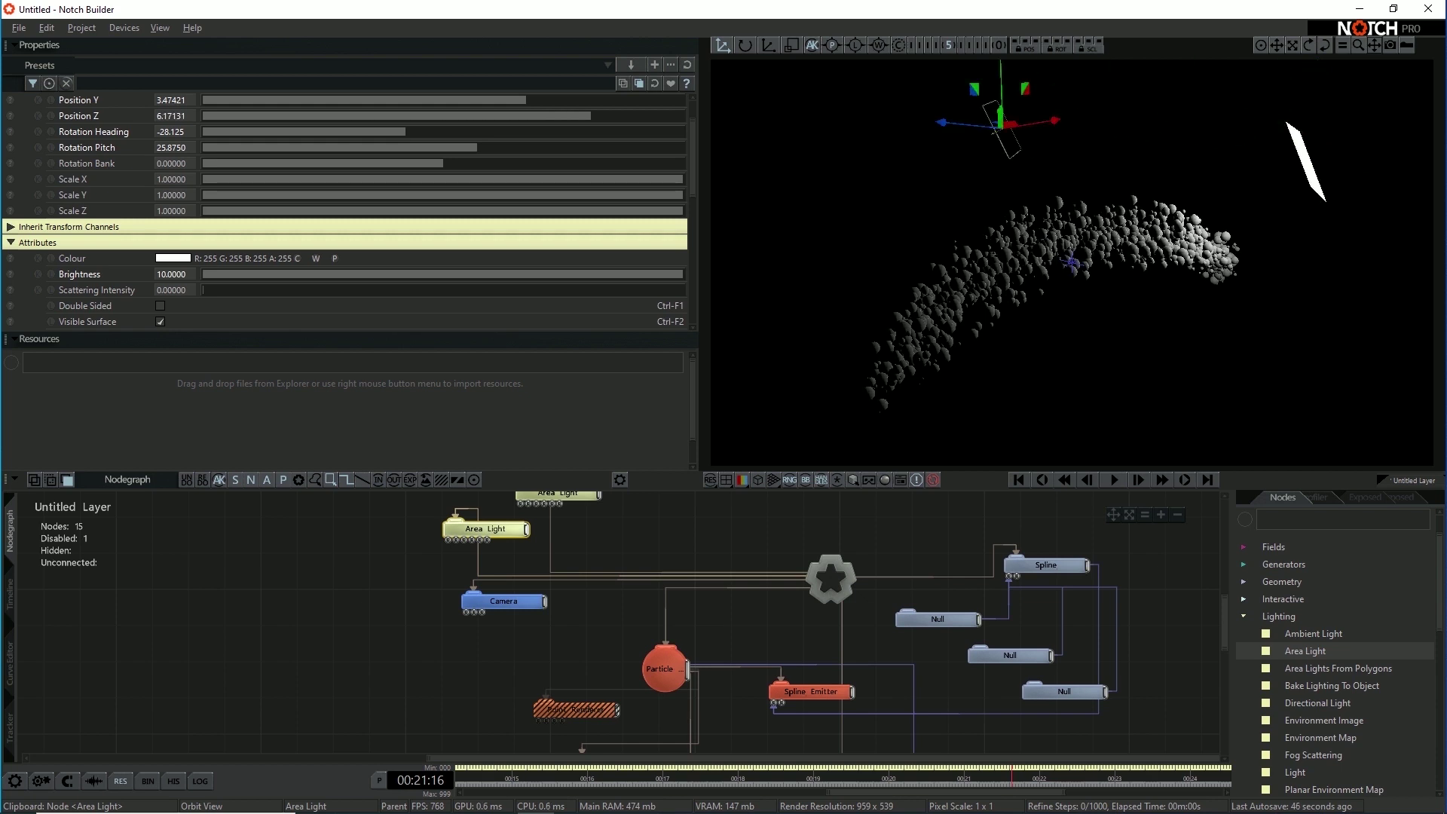
{"action": "left_click_drag", "start_coordinate": [406, 132], "coordinate": [684, 132]}
{"action": "right_click_drag", "start_coordinate": [1092, 286], "coordinate": [980, 286]}
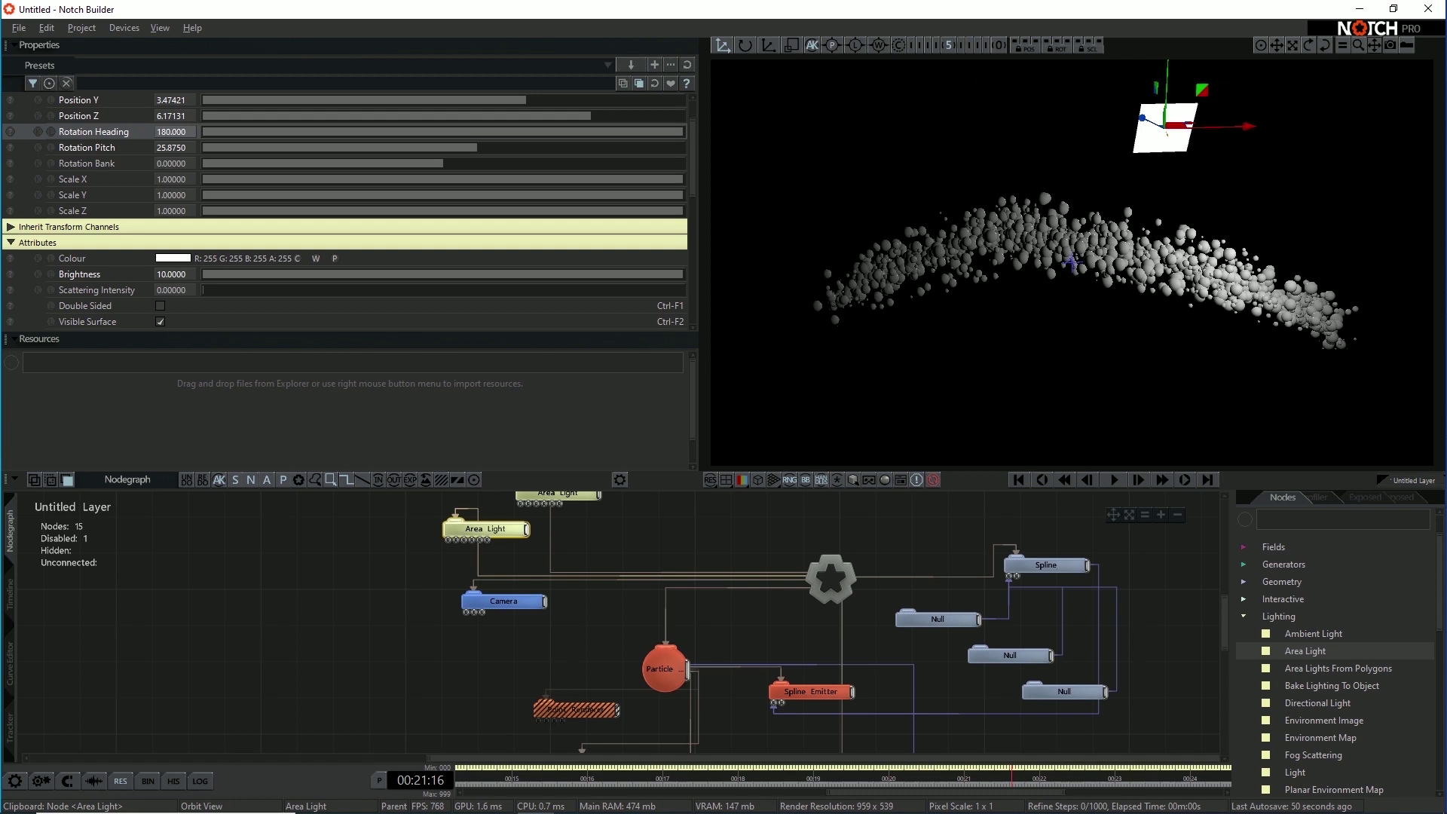
Step: Set the duplicated Area Light's Position X to 0 and widen it to a Scale X of about 6.65
{"action": "scroll", "coordinate": [344, 213], "scroll_direction": "up", "scroll_amount": 1}
{"action": "left_click", "coordinate": [173, 109]}
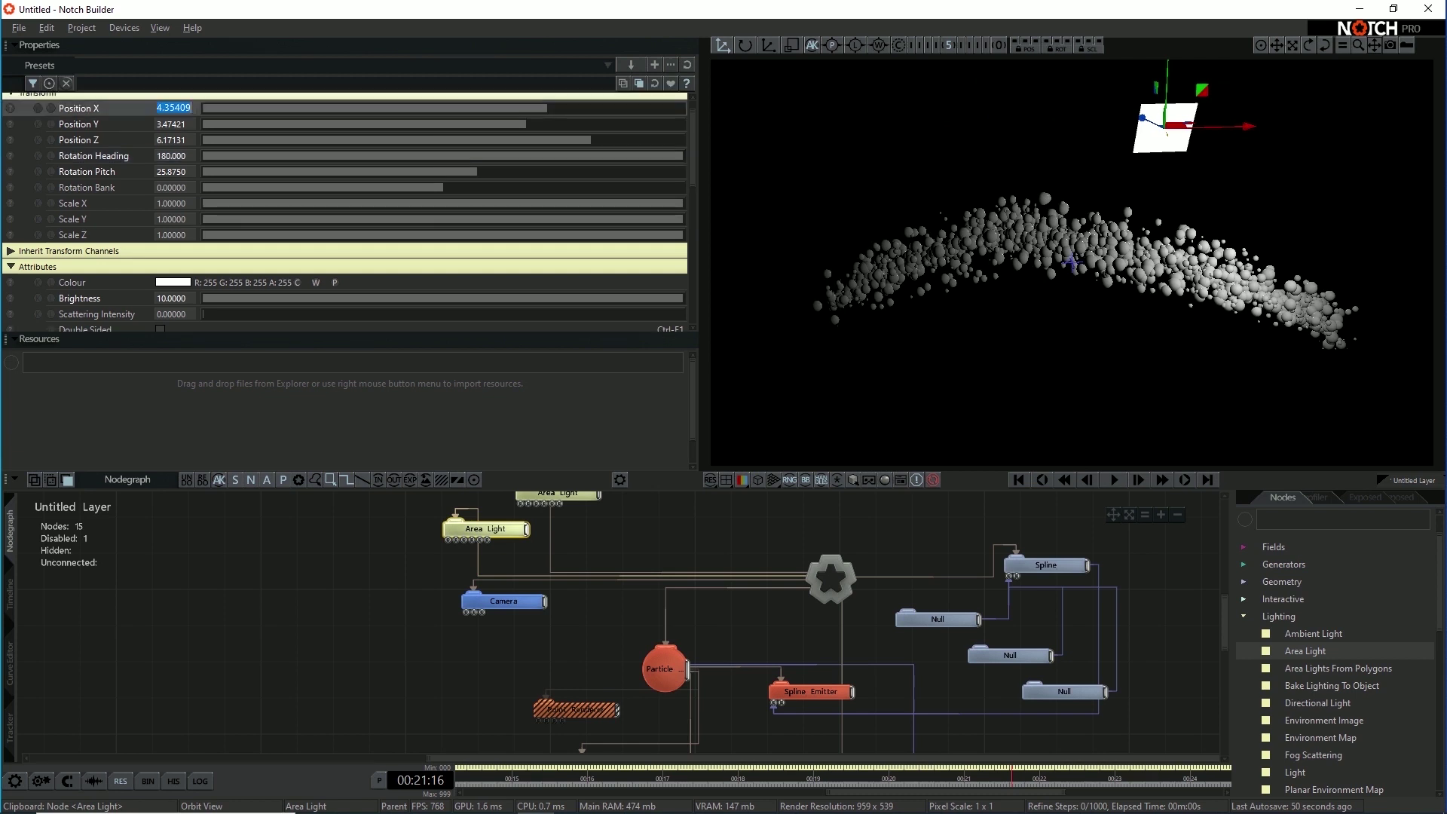
{"action": "type", "text": "0"}
{"action": "key", "text": "Return"}
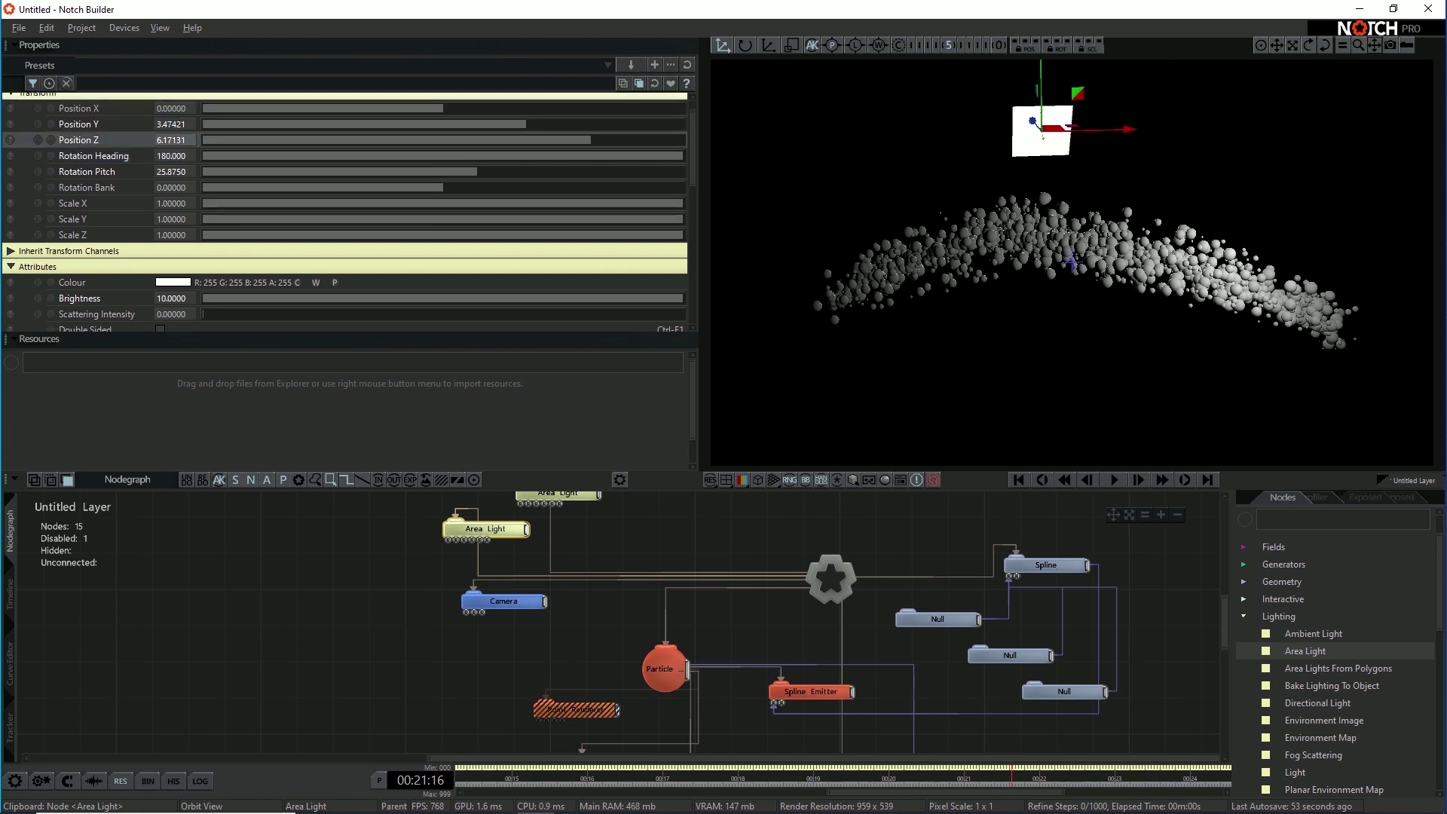
{"action": "left_click_drag", "start_coordinate": [173, 203], "coordinate": [226, 202]}
{"action": "right_click_drag", "start_coordinate": [927, 256], "coordinate": [1055, 260]}
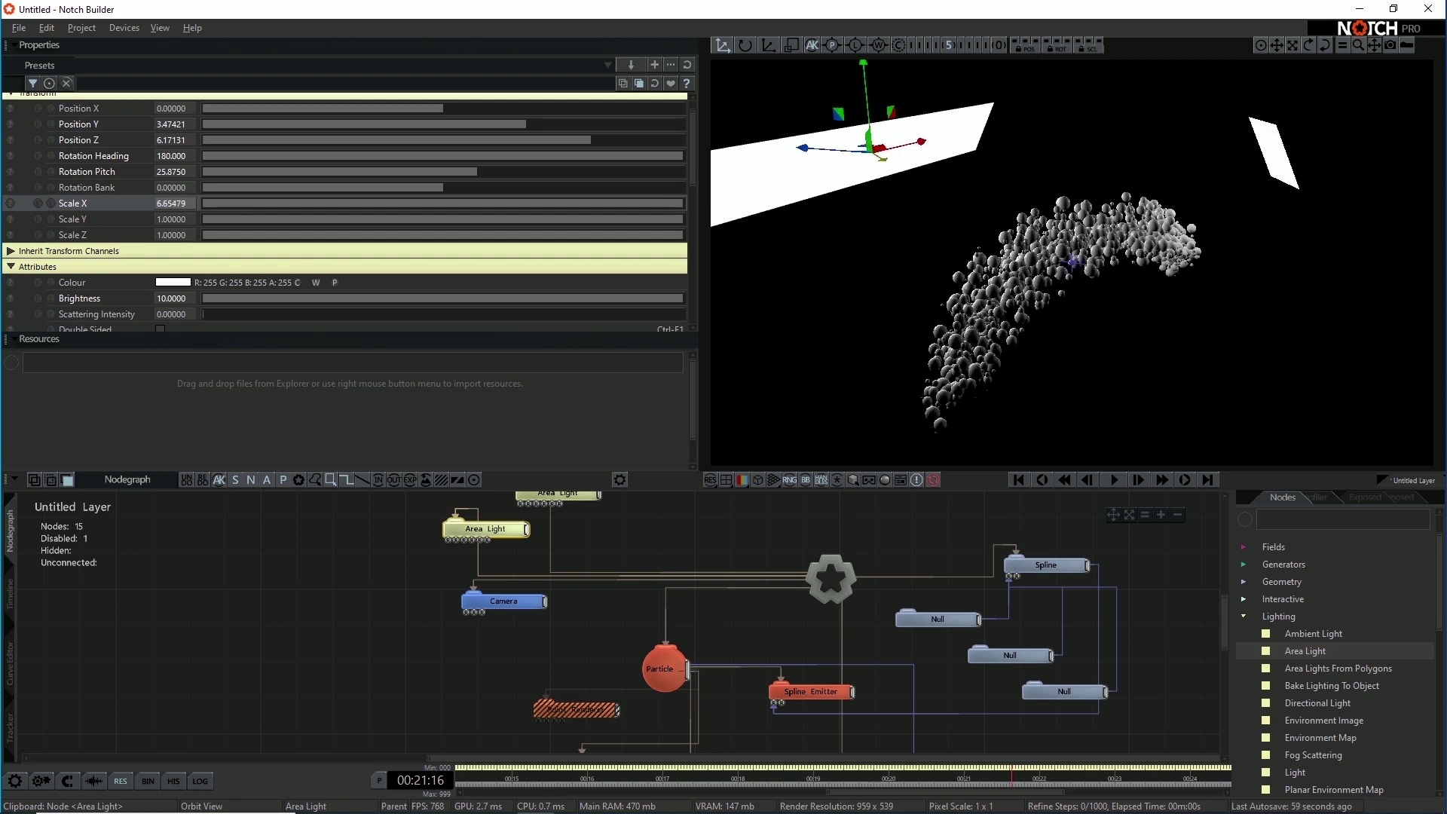
Step: Raise the duplicated Area Light to a Position Y of about 7.27 and view the scene through the camera
{"action": "left_click_drag", "start_coordinate": [871, 114], "coordinate": [868, 27]}
{"action": "right_click_drag", "start_coordinate": [1026, 196], "coordinate": [897, 192]}
{"action": "left_click_drag", "start_coordinate": [198, 124], "coordinate": [201, 124]}
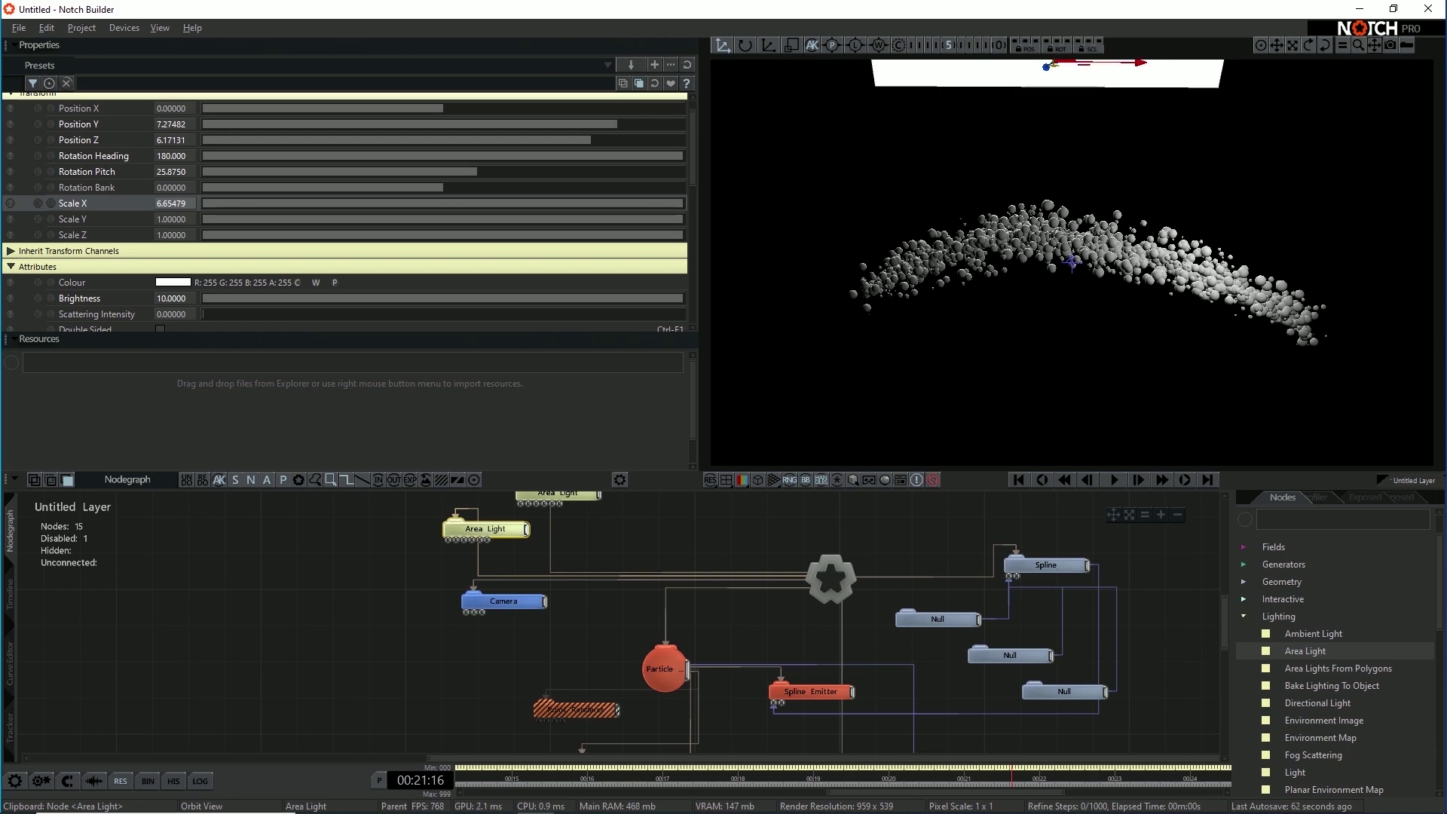
{"action": "key", "text": "0"}
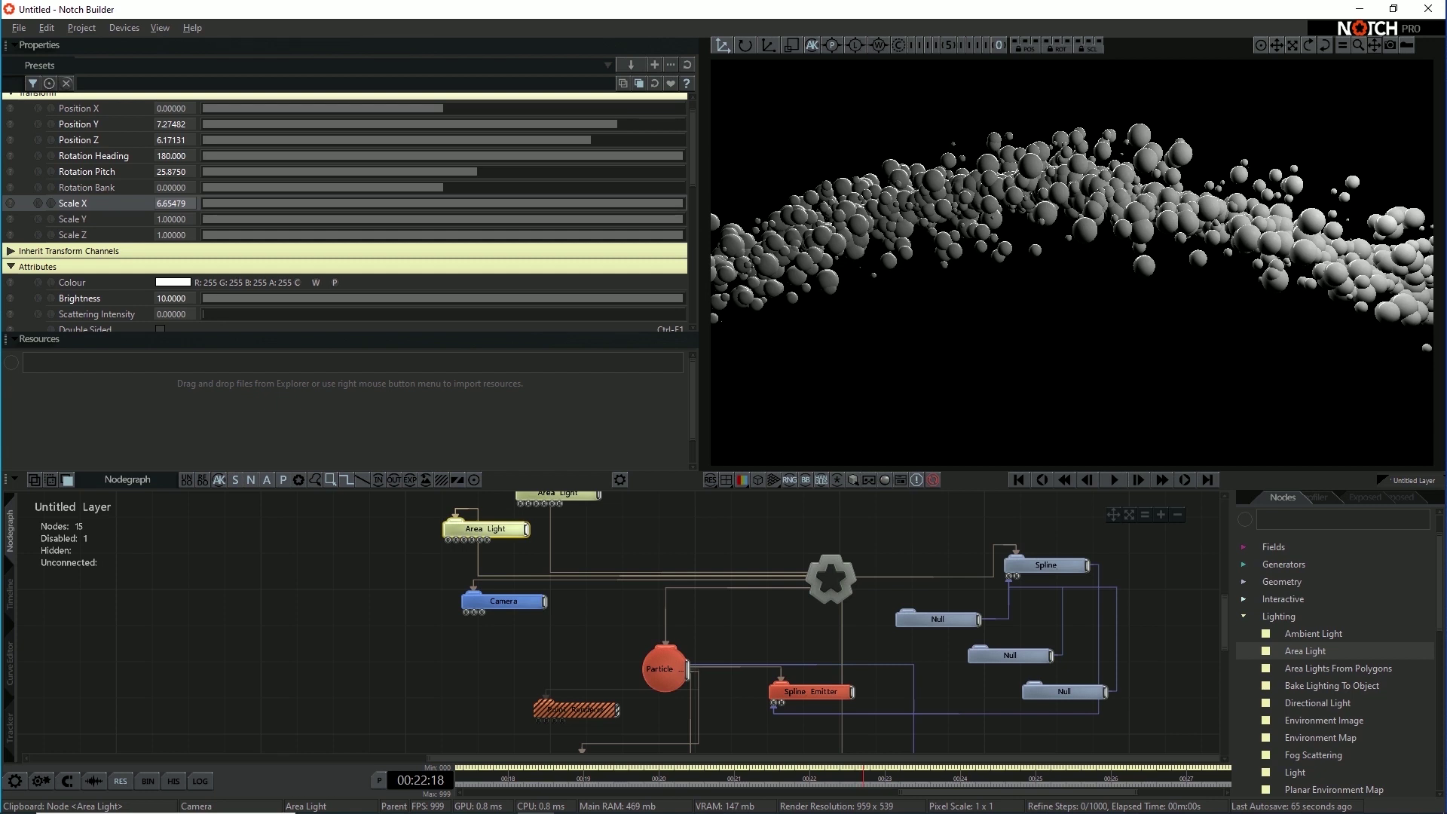
Step: Raise the duplicated Area Light's Brightness to about 26.08 and tint its Colour a warm white of R 255, G 246, B 233
{"action": "scroll", "coordinate": [347, 211], "scroll_direction": "down", "scroll_amount": 3}
{"action": "left_click_drag", "start_coordinate": [172, 251], "coordinate": [223, 249]}
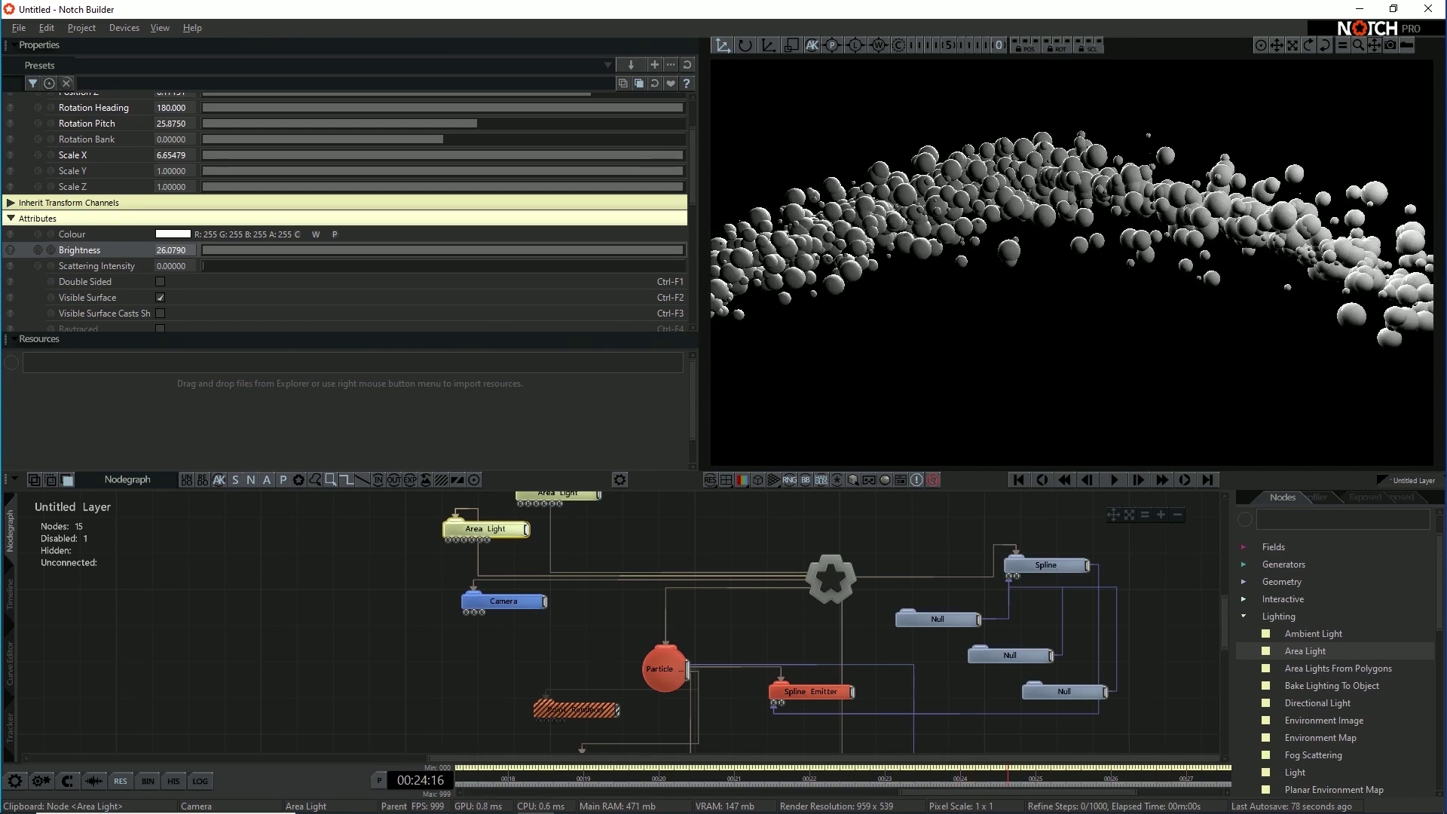
{"action": "scroll", "coordinate": [347, 213], "scroll_direction": "down", "scroll_amount": 3}
{"action": "left_click", "coordinate": [174, 162]}
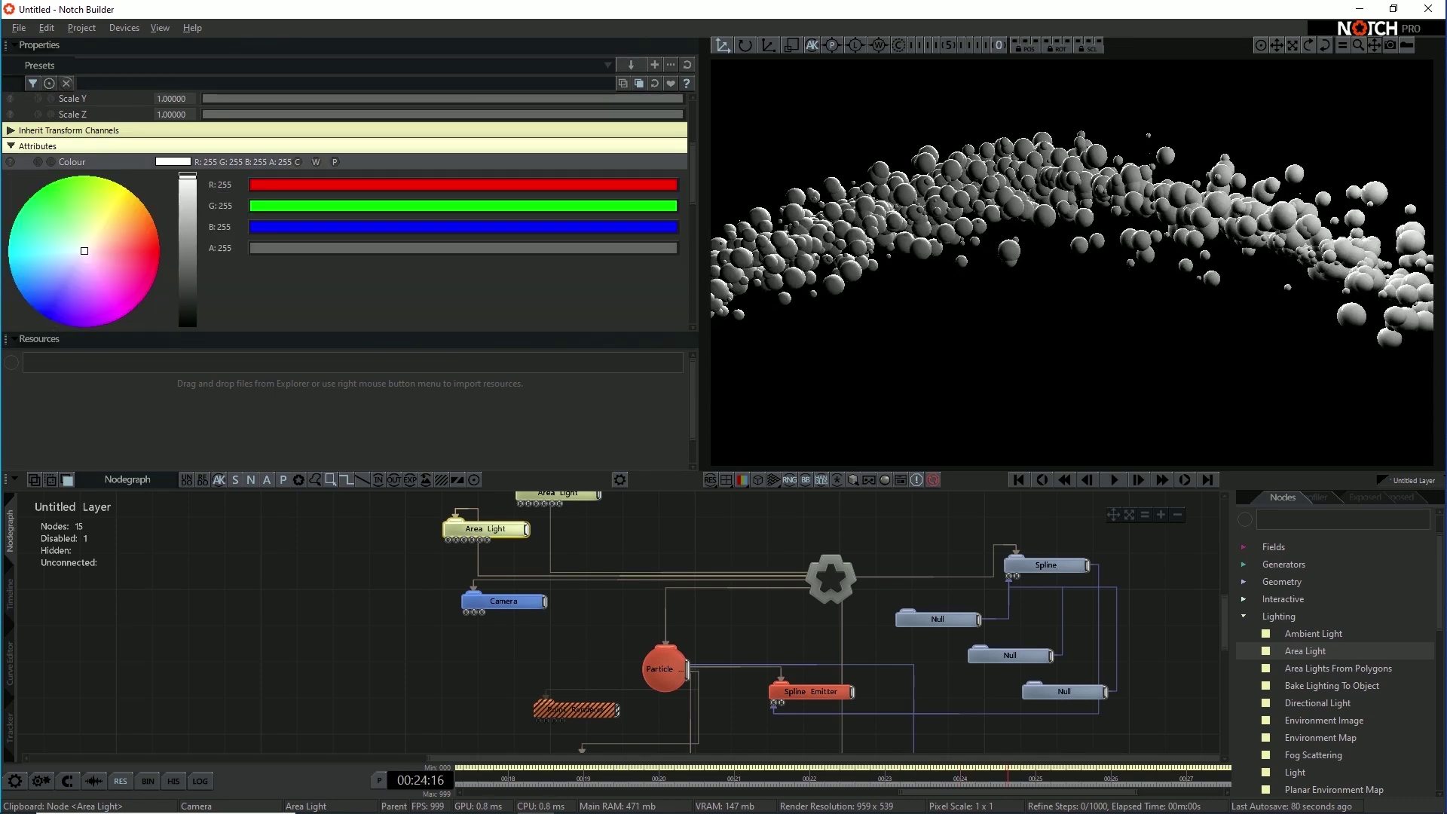
{"action": "left_click_drag", "start_coordinate": [84, 251], "coordinate": [90, 247]}
Step: Shift the original Area Light's Colour slightly off pure white toward a cool tint, keeping blue at 255
{"action": "middle_click_drag", "start_coordinate": [575, 528], "coordinate": [573, 559]}
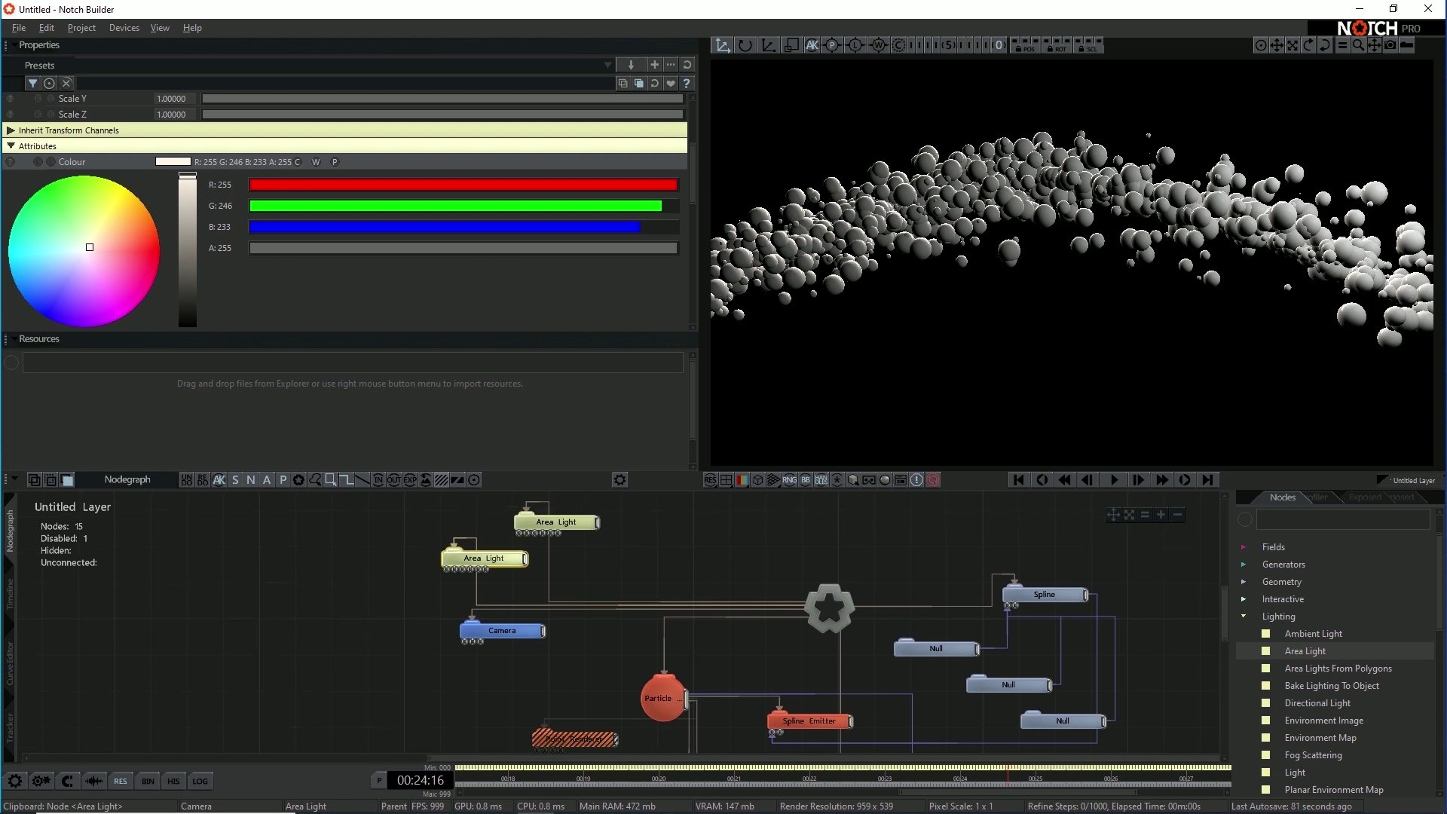
{"action": "left_click", "coordinate": [556, 524]}
{"action": "left_click", "coordinate": [173, 163]}
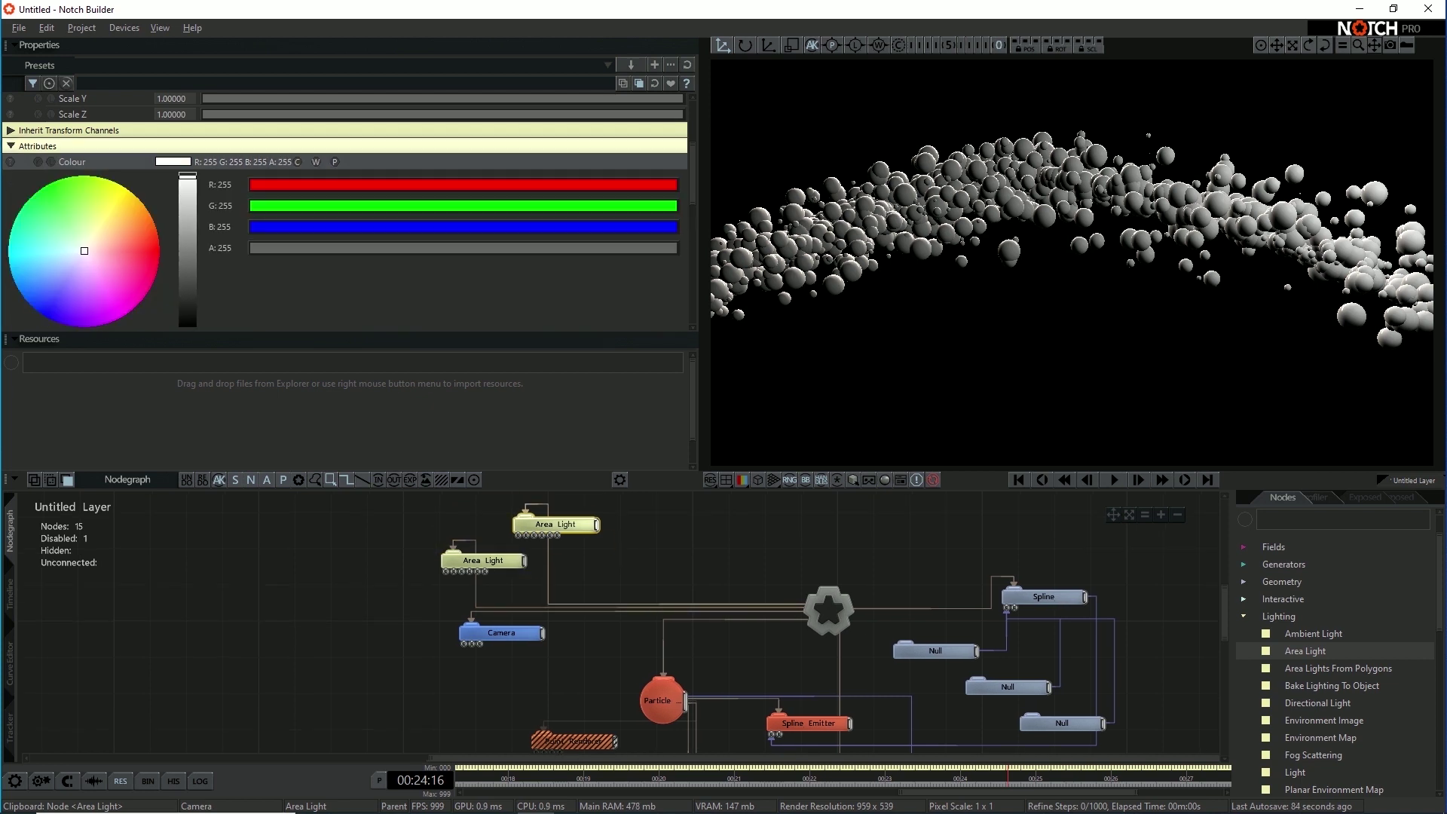
{"action": "left_click_drag", "start_coordinate": [85, 251], "coordinate": [83, 254]}
Step: Enable raytracing in the Root node's attributes, leaving the Dynamic option on
{"action": "left_click", "coordinate": [823, 616]}
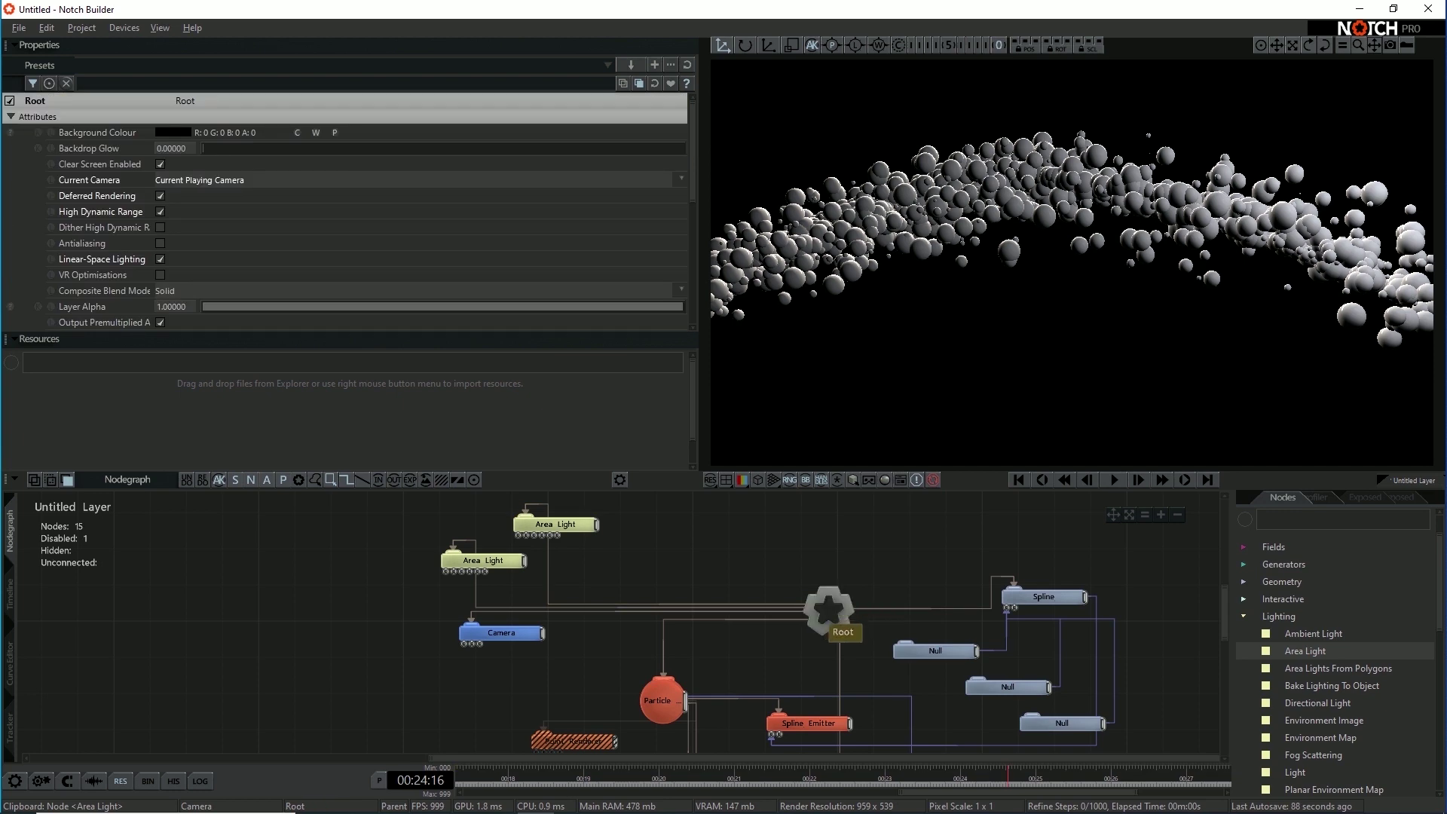
{"action": "key", "text": "space"}
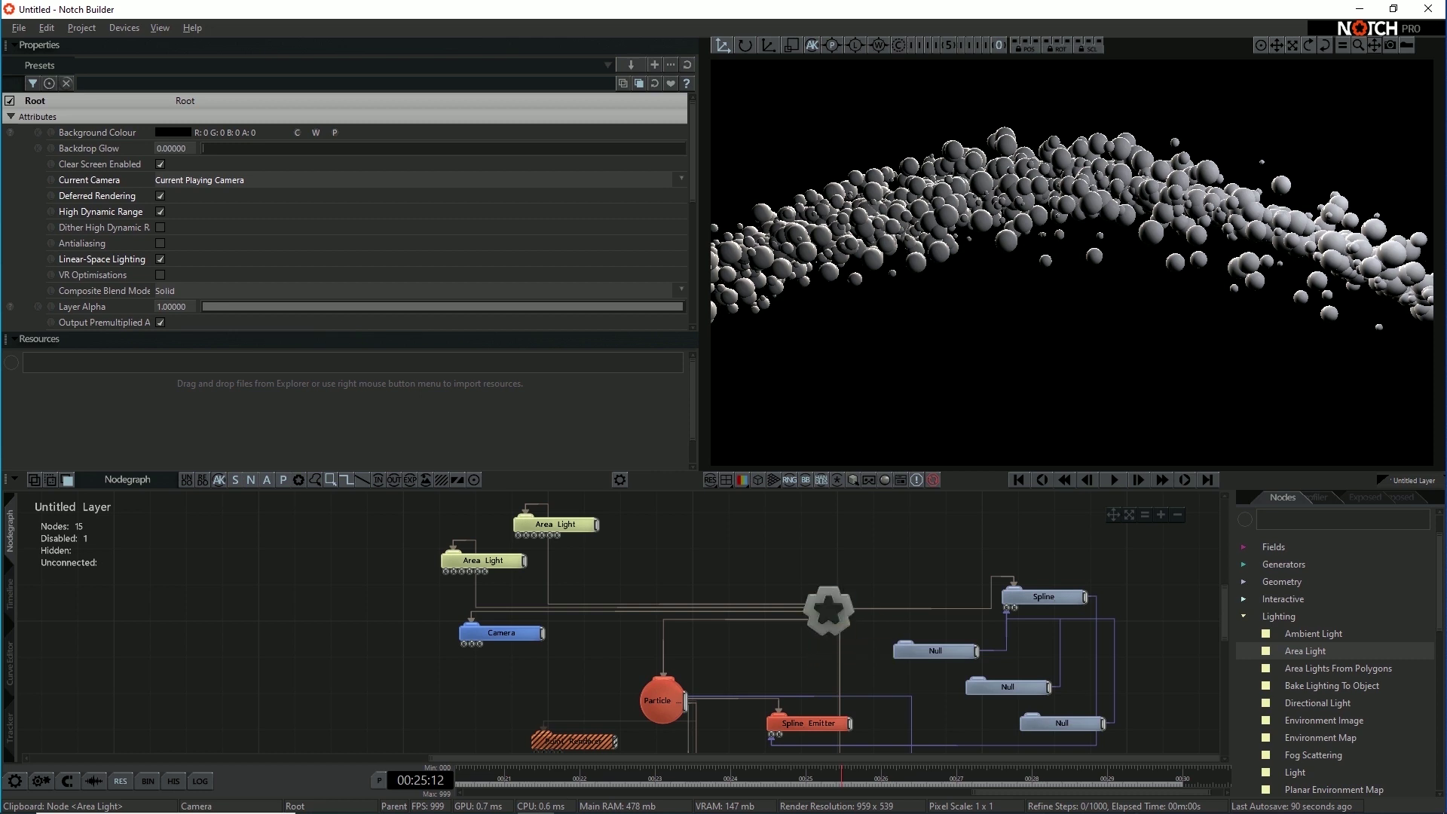
{"action": "left_click", "coordinate": [830, 612]}
{"action": "scroll", "coordinate": [345, 211], "scroll_direction": "down", "scroll_amount": 2}
{"action": "scroll", "coordinate": [344, 211], "scroll_direction": "down", "scroll_amount": 3}
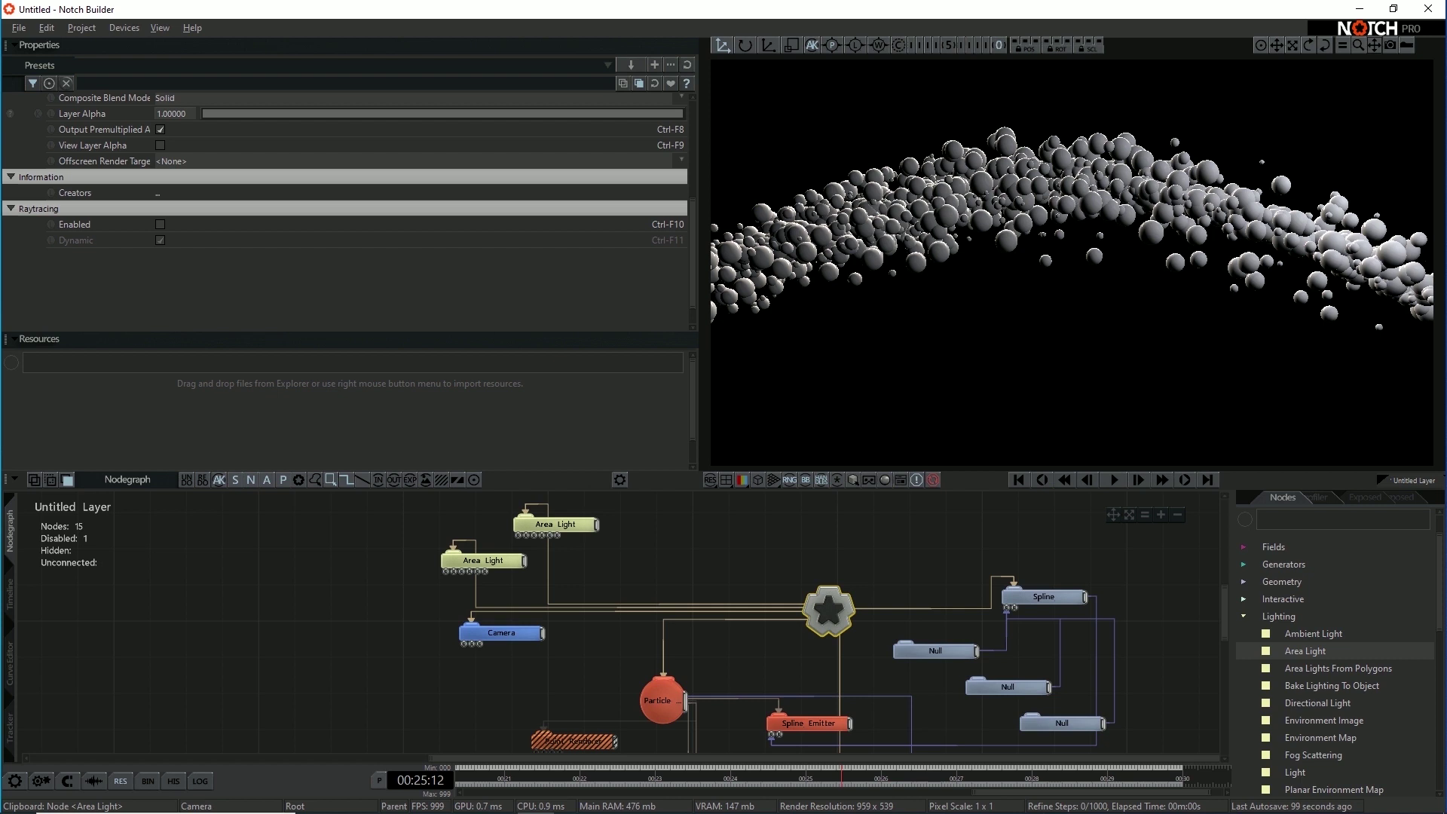
{"action": "left_click", "coordinate": [160, 224]}
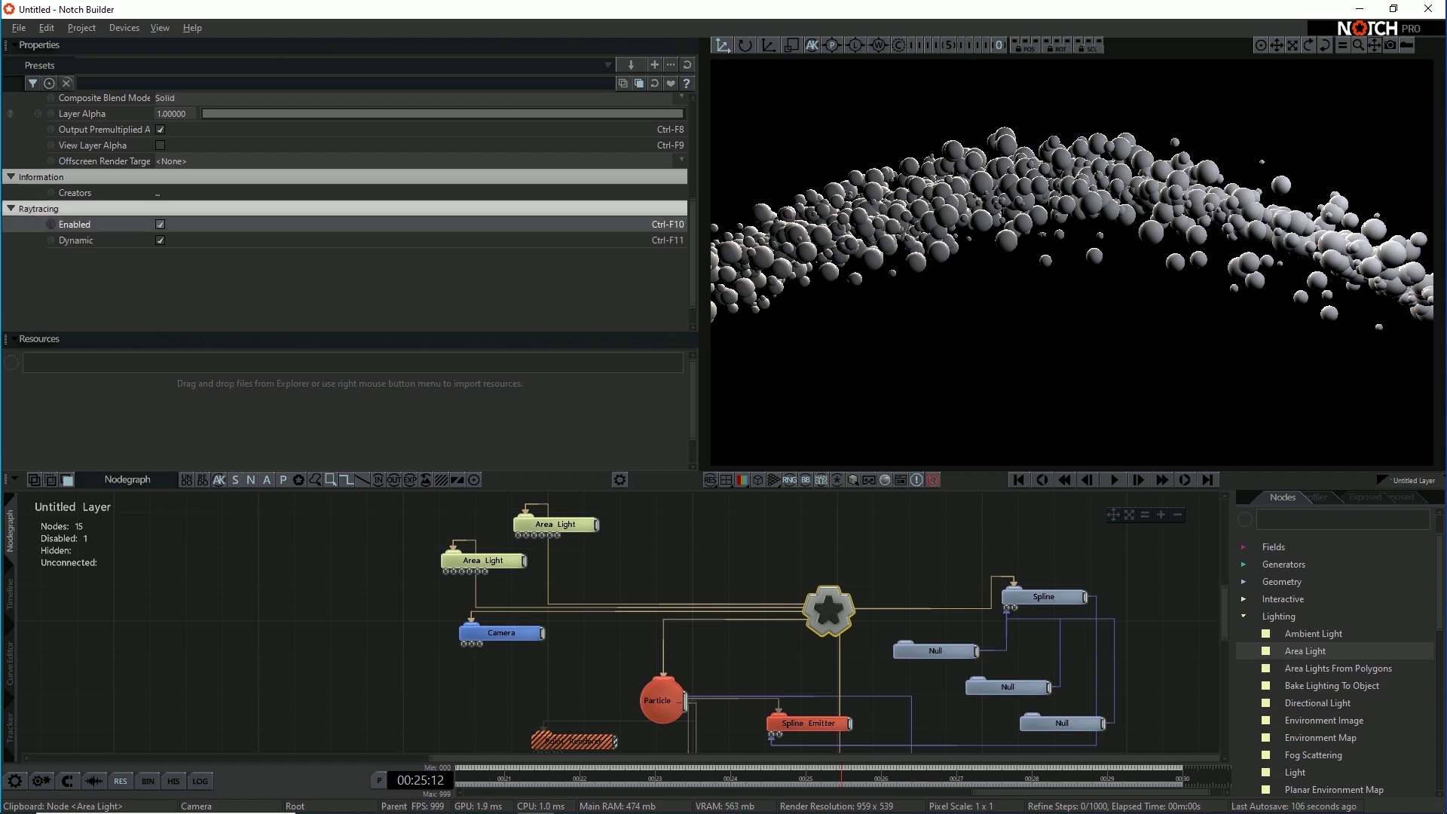
Step: Turn on Raytraced for both Area Lights together and play the scene briefly to check the shadows
{"action": "left_click_drag", "start_coordinate": [397, 512], "coordinate": [524, 570]}
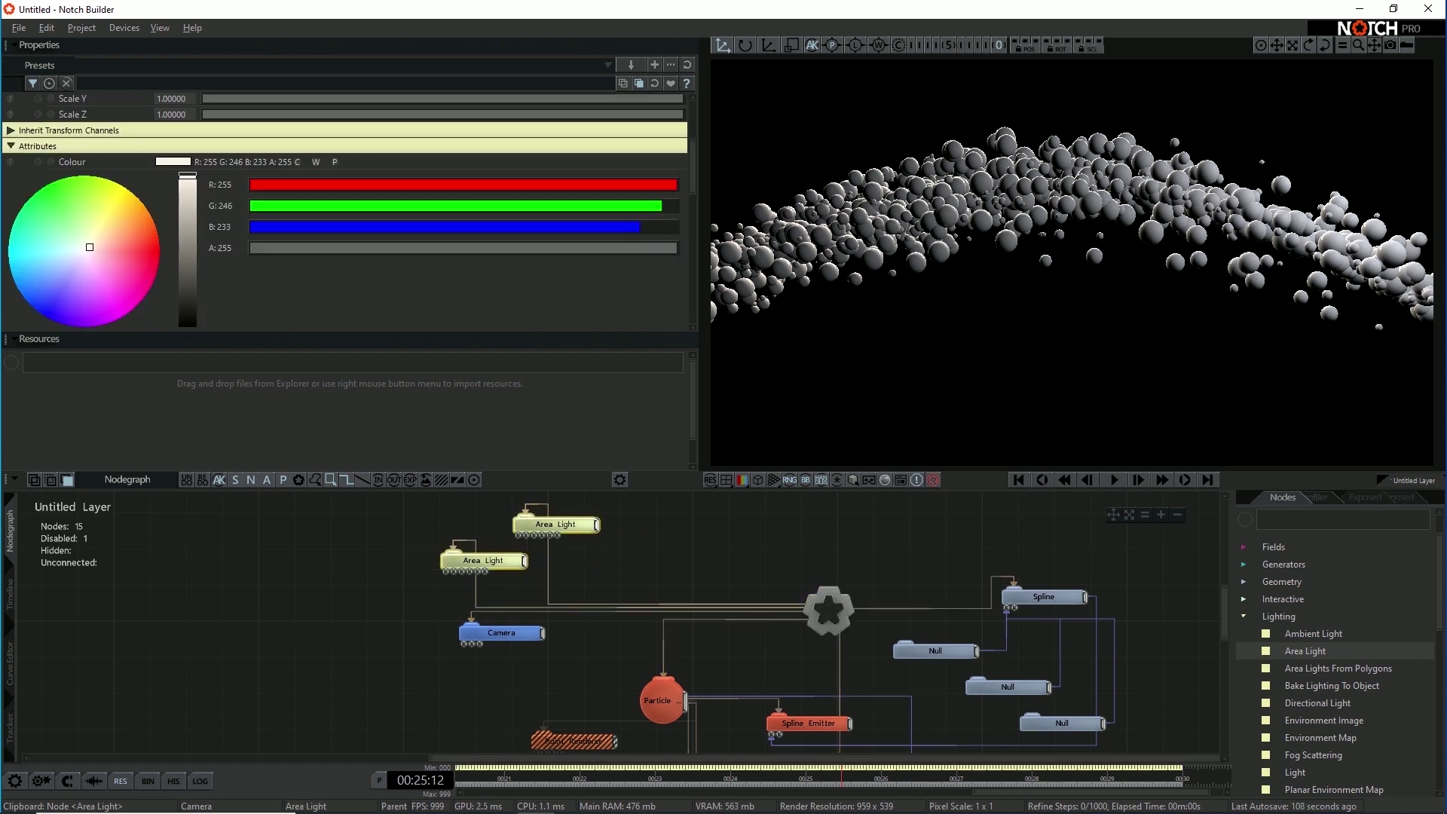
{"action": "scroll", "coordinate": [347, 242], "scroll_direction": "down", "scroll_amount": 8}
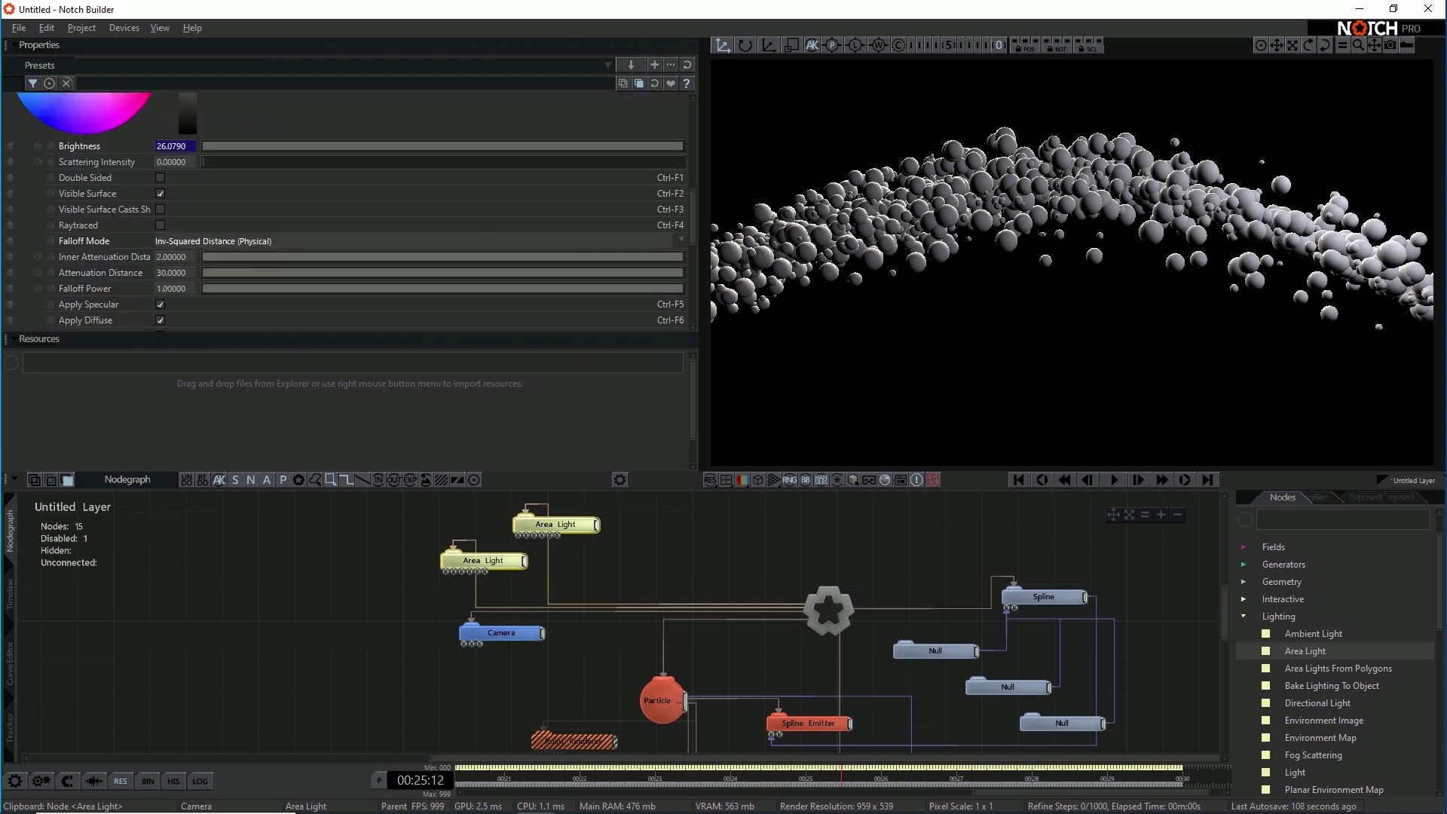
{"action": "key", "text": "ctrl+F4"}
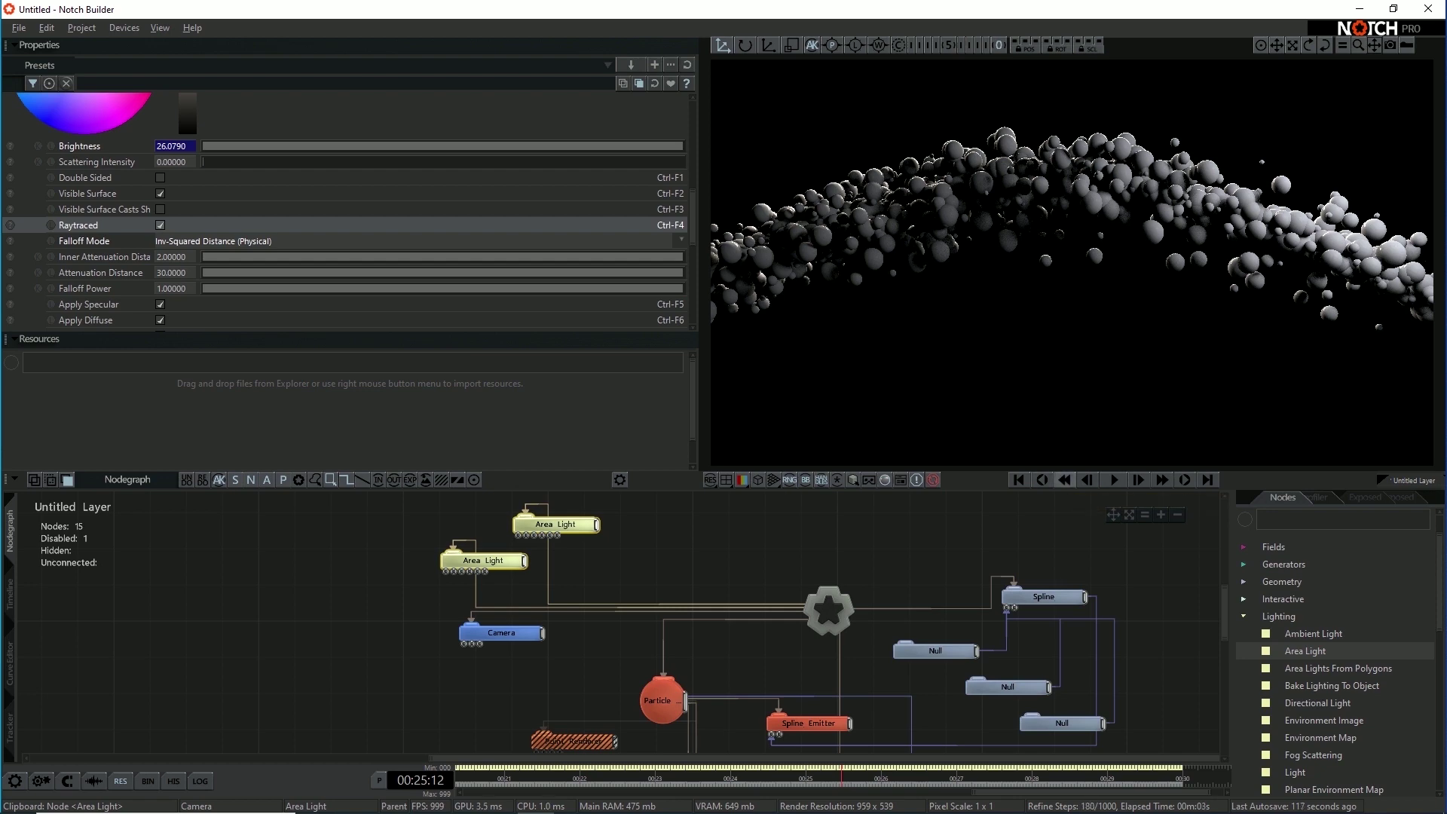
{"action": "key", "text": "space"}
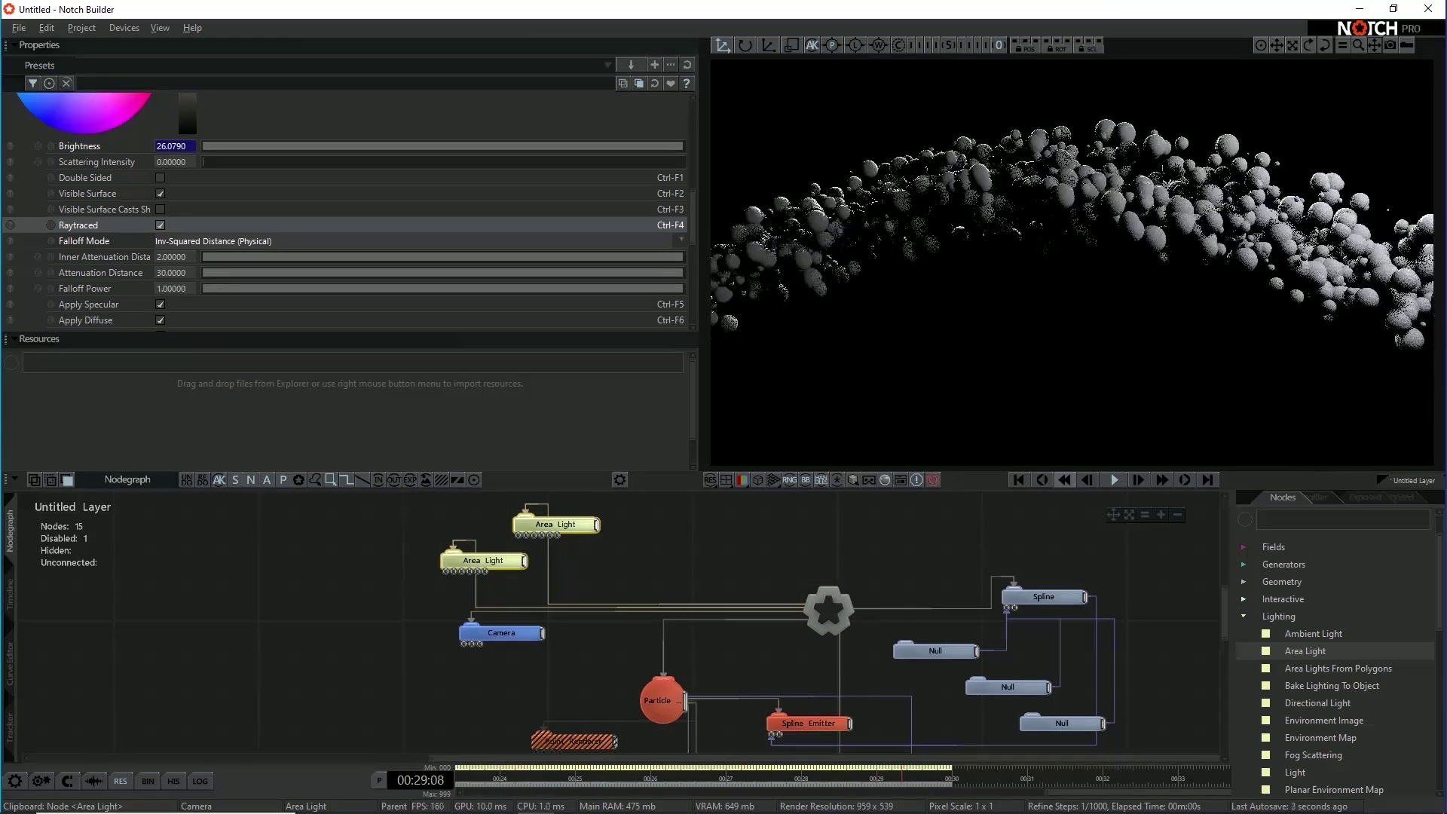
{"action": "key", "text": "space"}
Step: Set the original Area Light's Brightness to about 12.05 and preview the scene in playback
{"action": "left_click", "coordinate": [561, 564]}
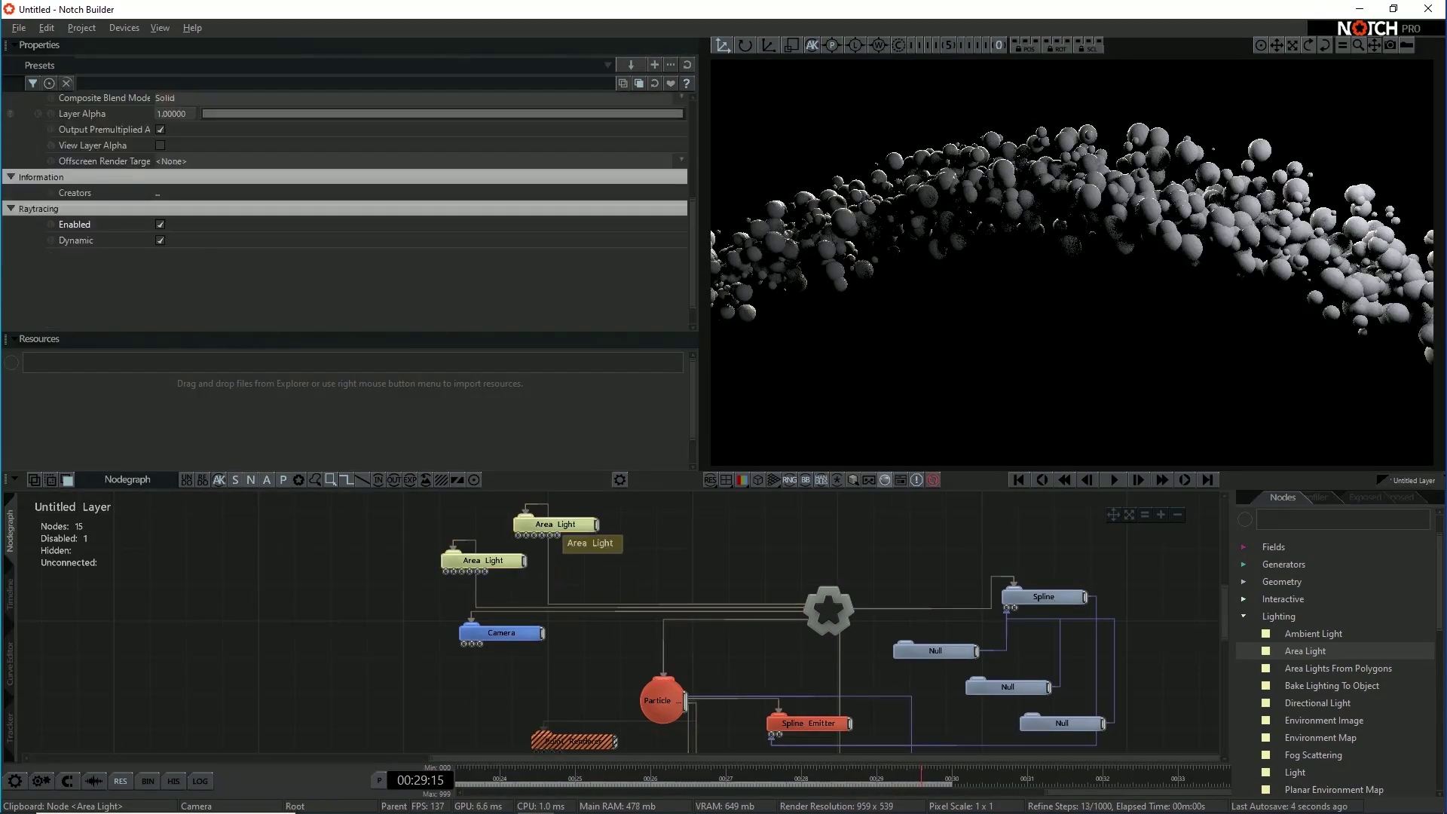
{"action": "left_click", "coordinate": [554, 526]}
{"action": "scroll", "coordinate": [347, 219], "scroll_direction": "down", "scroll_amount": 5}
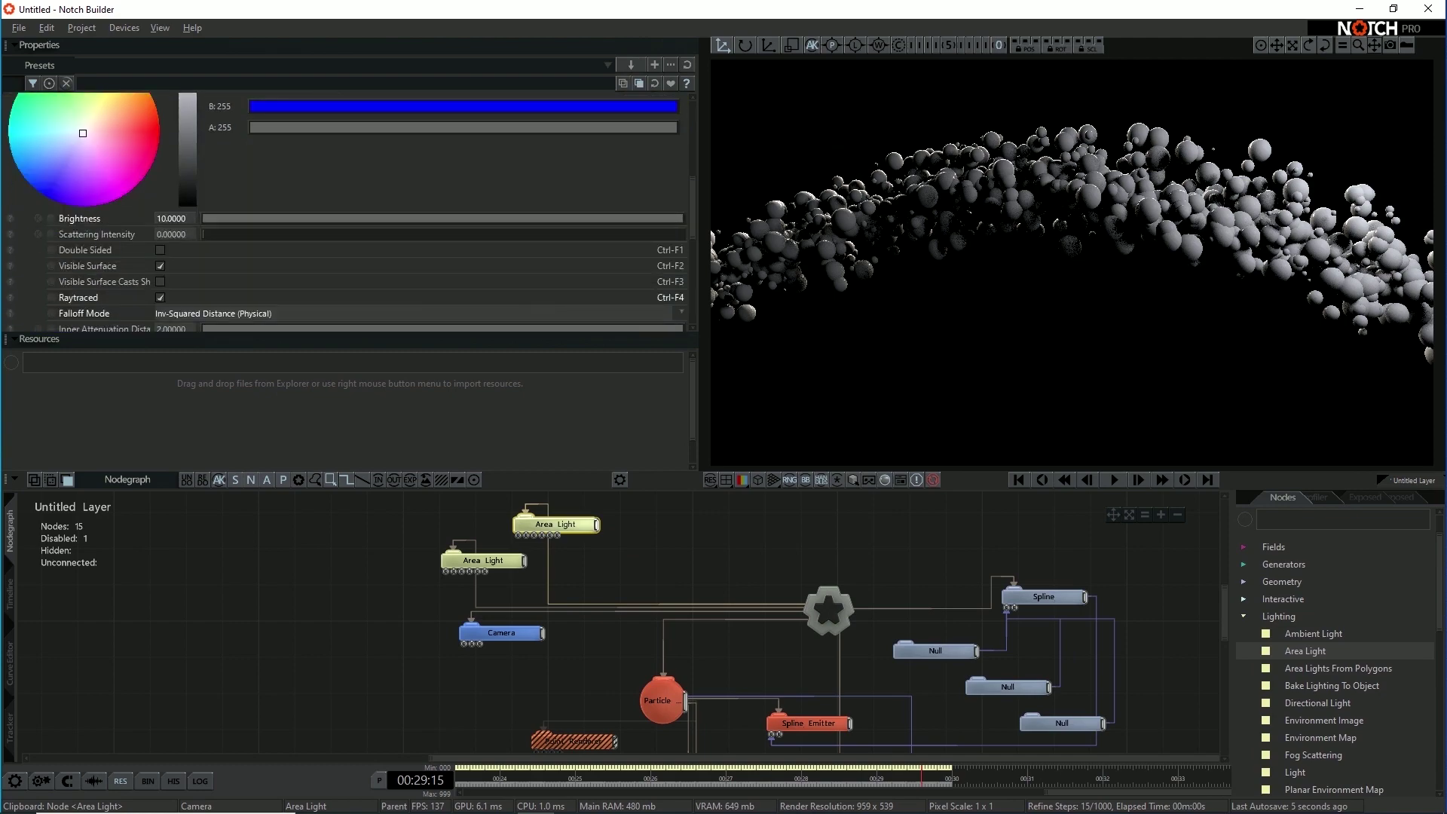
{"action": "mouse_move", "coordinate": [173, 218]}
{"action": "left_mouse_down"}
{"action": "mouse_move", "coordinate": [219, 219]}
{"action": "mouse_move", "coordinate": [154, 219]}
{"action": "mouse_move", "coordinate": [167, 219]}
{"action": "left_mouse_up"}
{"action": "key", "text": "space"}
{"action": "key", "text": "space"}
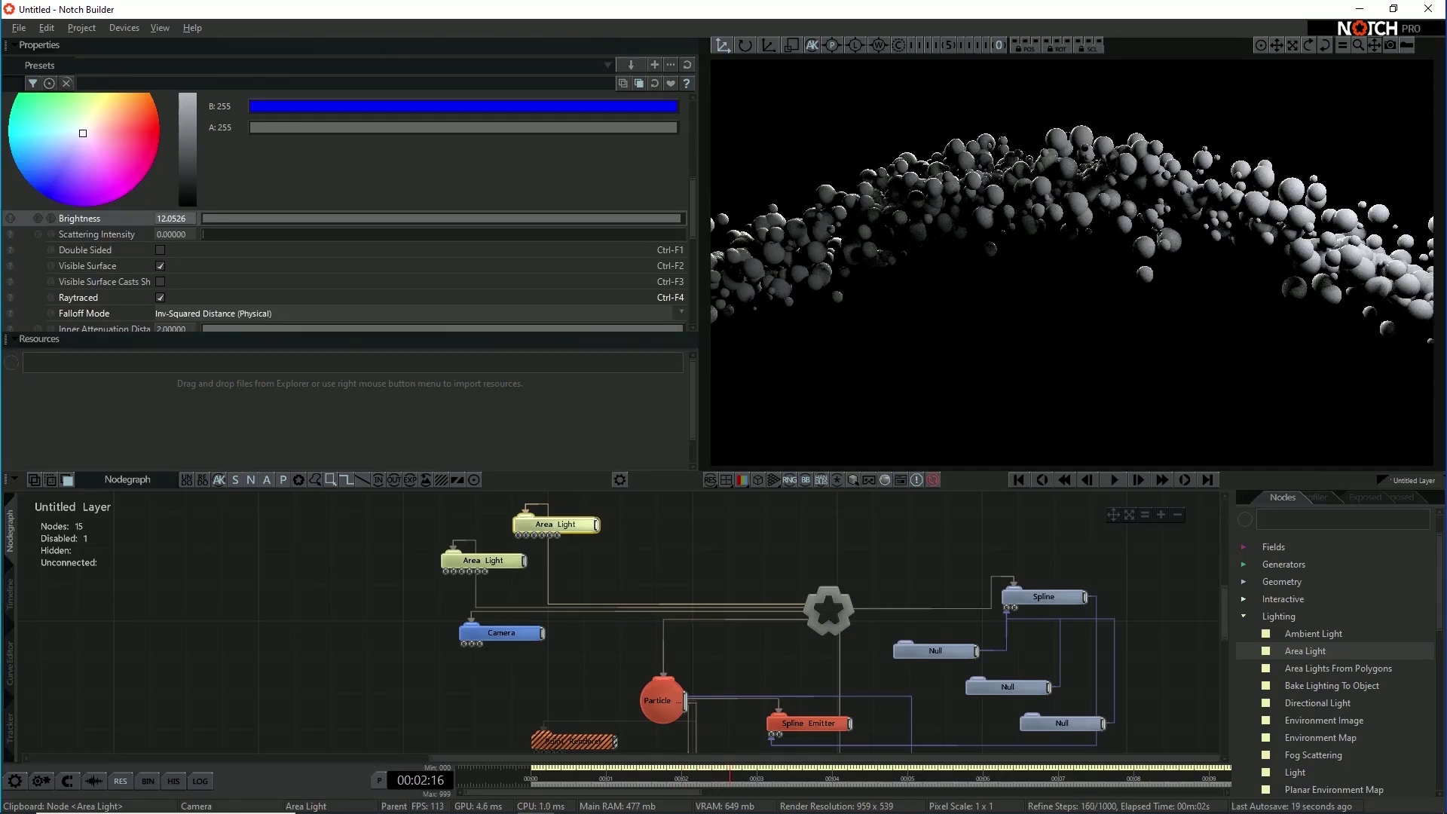
Step: Examine how the raytraced particles refine by orbiting and zooming around them, both while paused and during playback
{"action": "mouse_move", "coordinate": [1287, 811]}
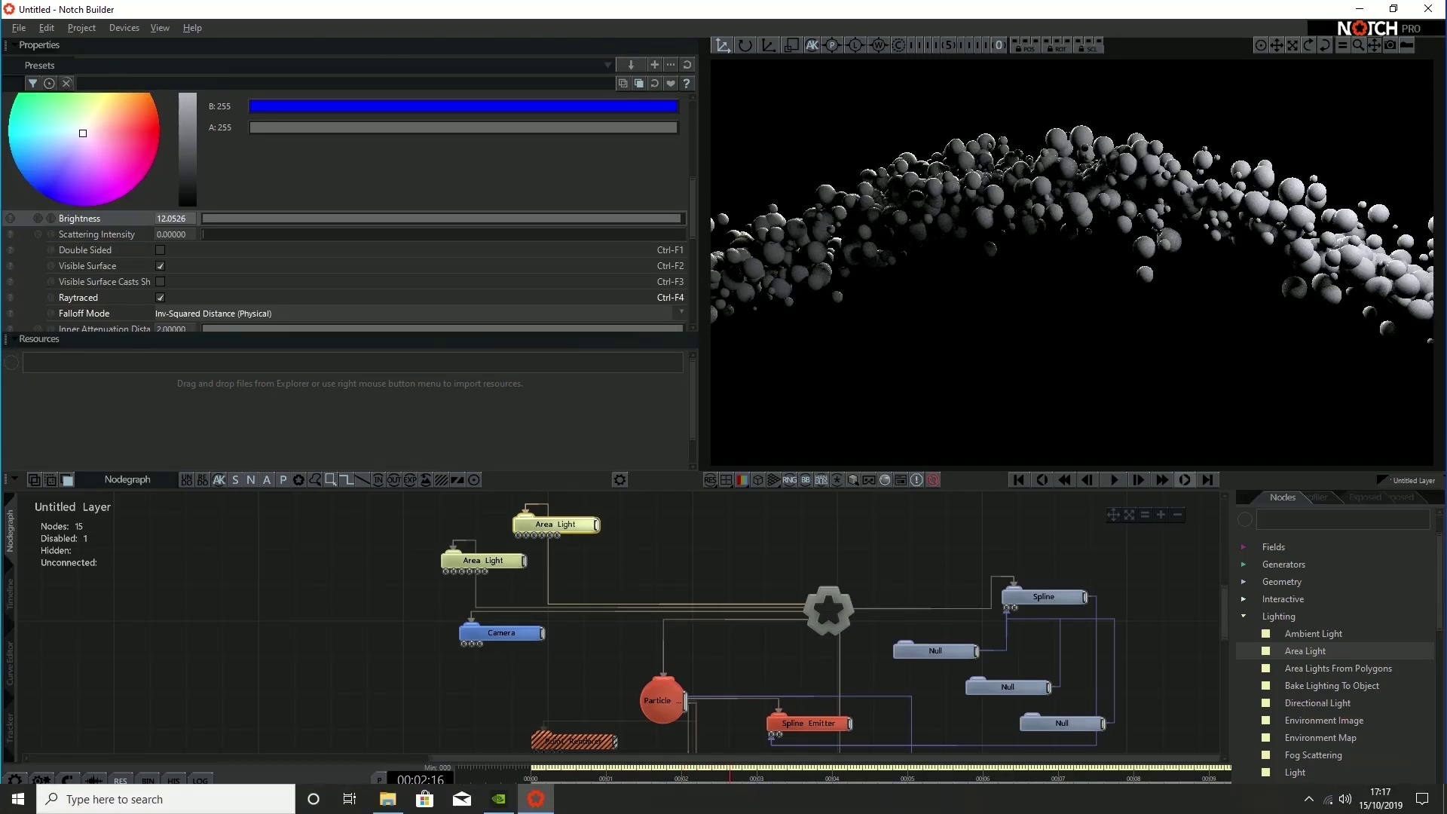
{"action": "left_click", "coordinate": [362, 679]}
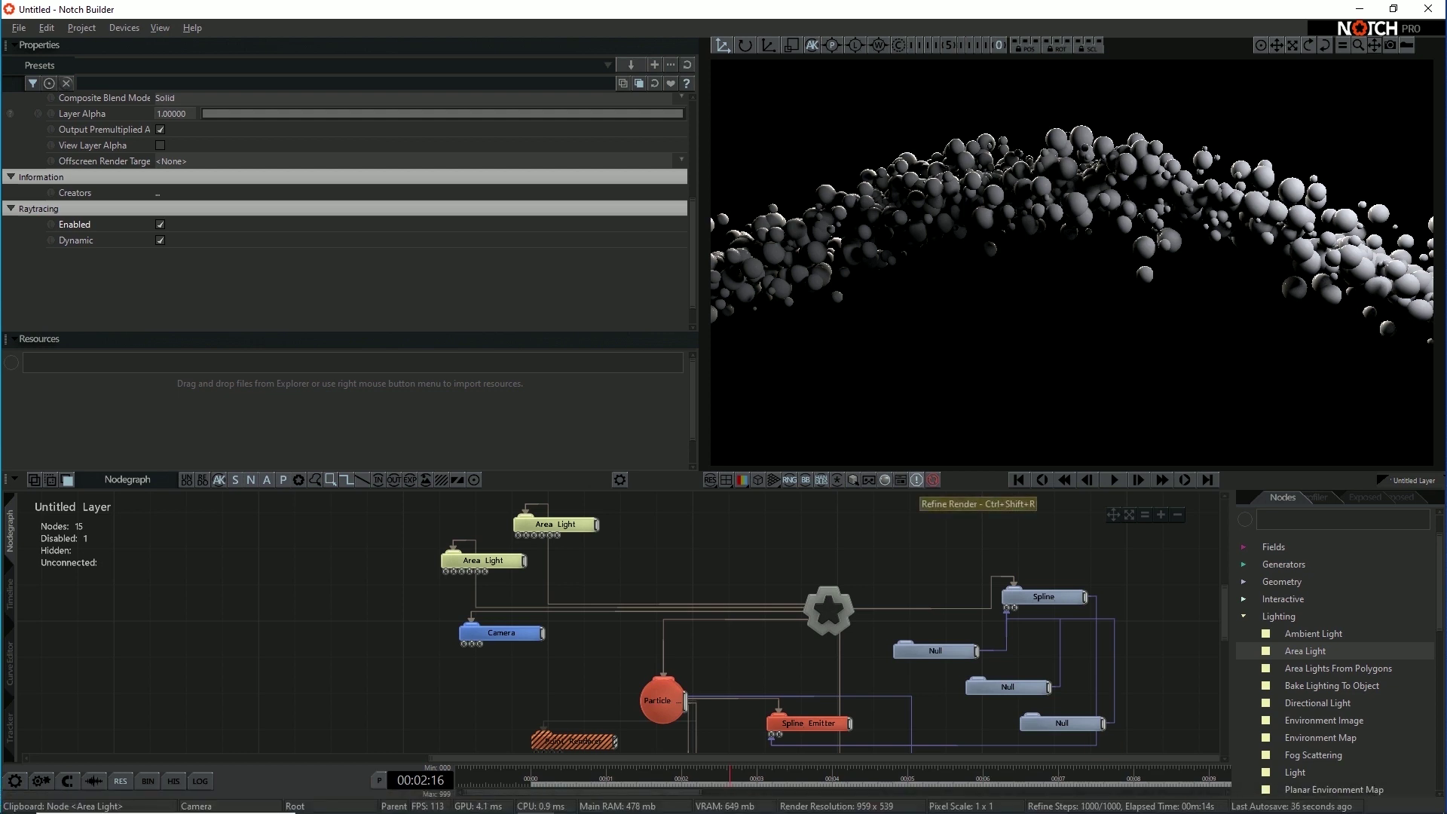
{"action": "left_click", "coordinate": [917, 480]}
{"action": "mouse_move", "coordinate": [1055, 271]}
{"action": "right_mouse_down"}
{"action": "mouse_move", "coordinate": [1043, 248]}
{"action": "mouse_move", "coordinate": [1070, 273]}
{"action": "right_mouse_up"}
{"action": "key", "text": "c"}
{"action": "scroll", "coordinate": [1070, 273], "scroll_direction": "up", "scroll_amount": 4}
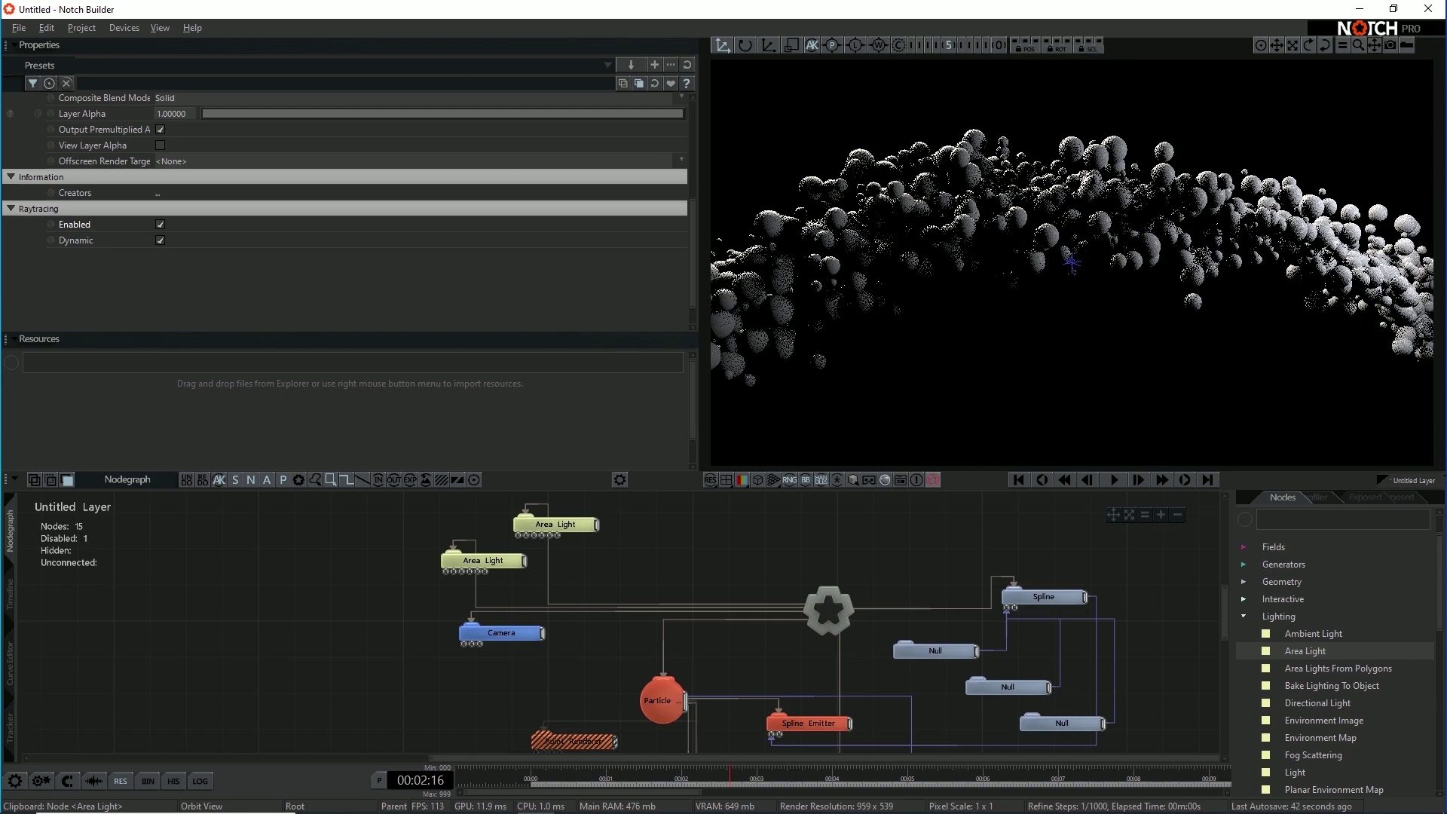
{"action": "left_click_drag", "start_coordinate": [1072, 262], "coordinate": [1074, 261]}
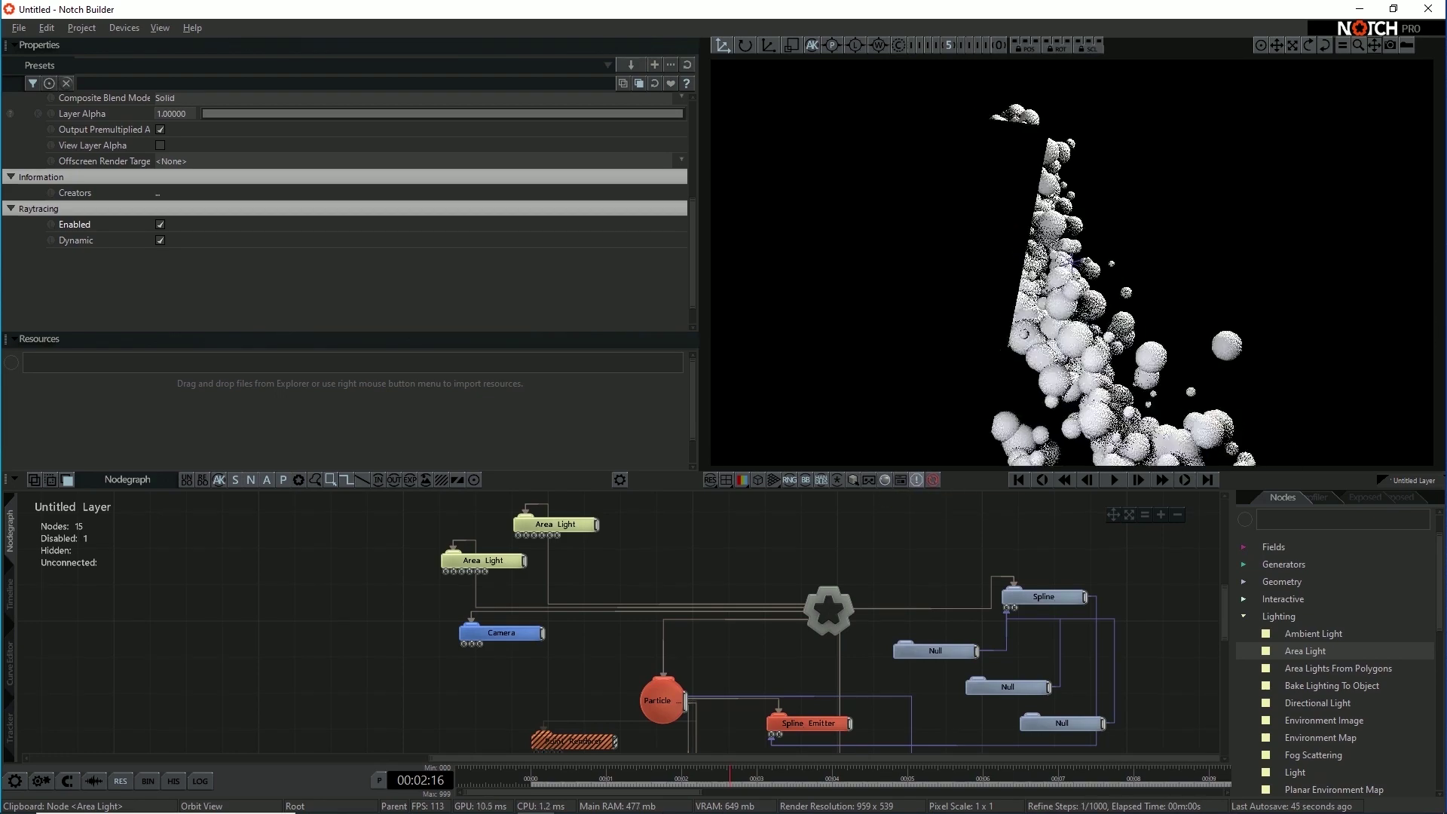
{"action": "right_click_drag", "start_coordinate": [1073, 261], "coordinate": [1072, 262]}
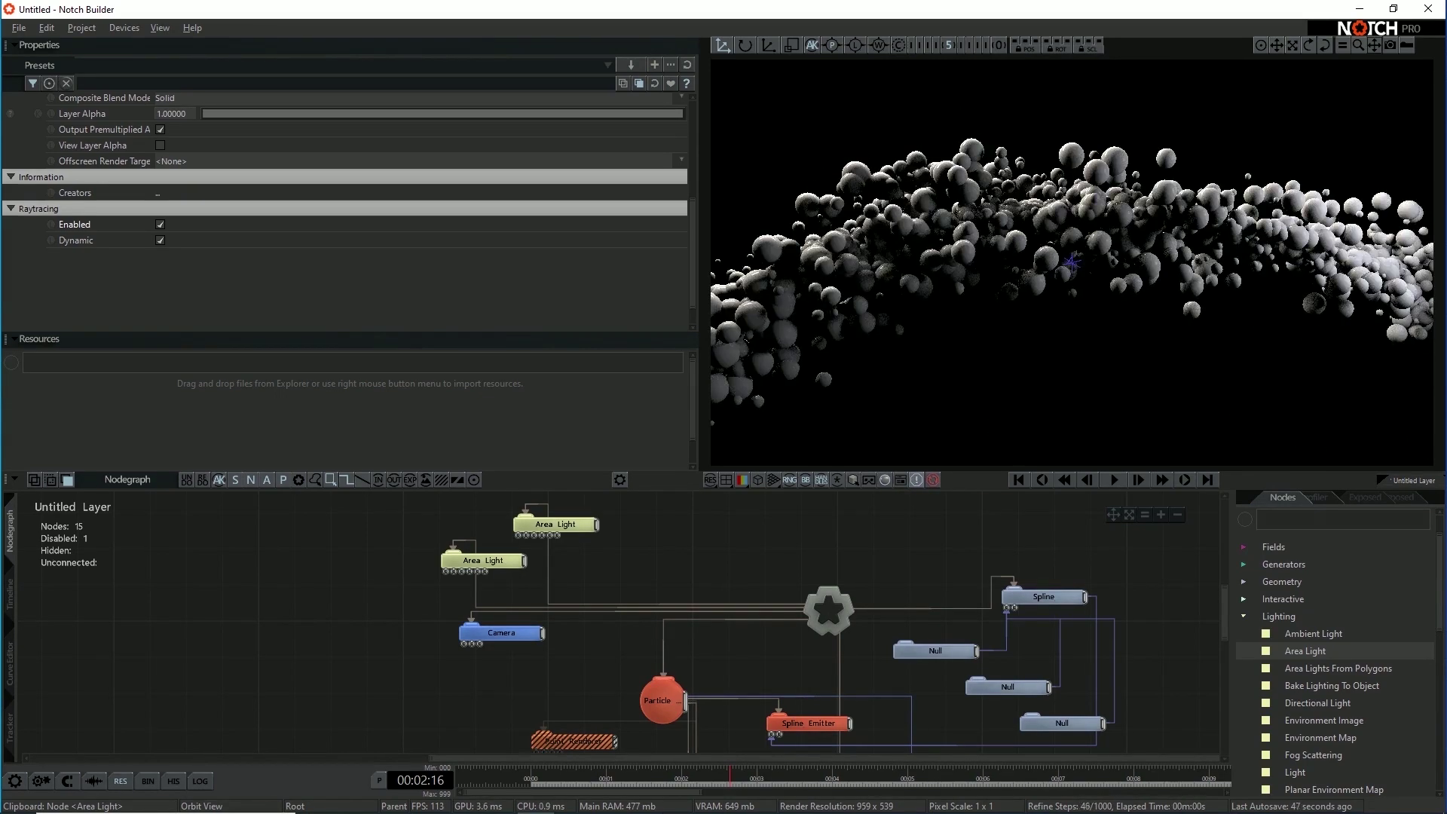
{"action": "key", "text": "space"}
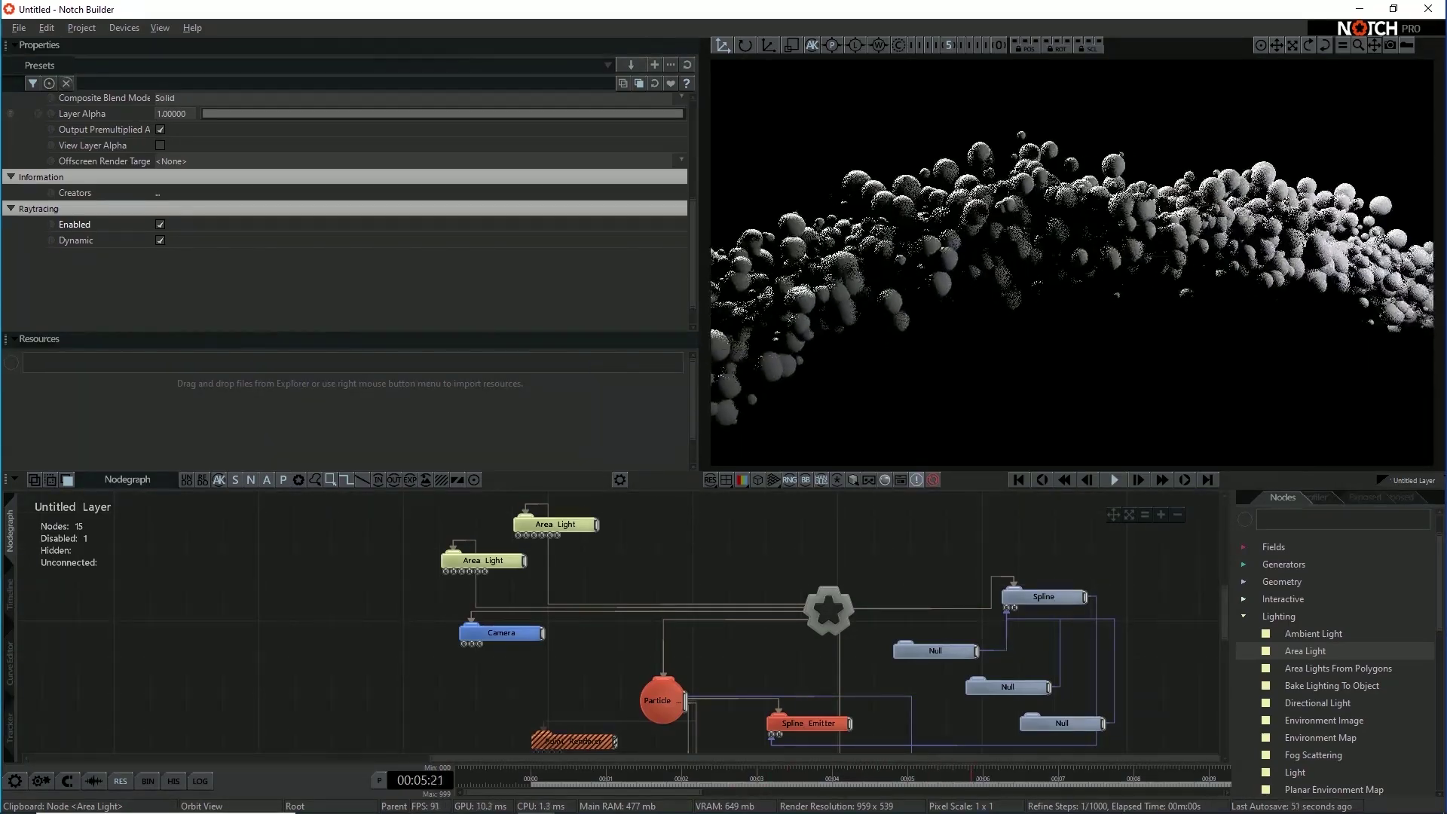
{"action": "key", "text": "space"}
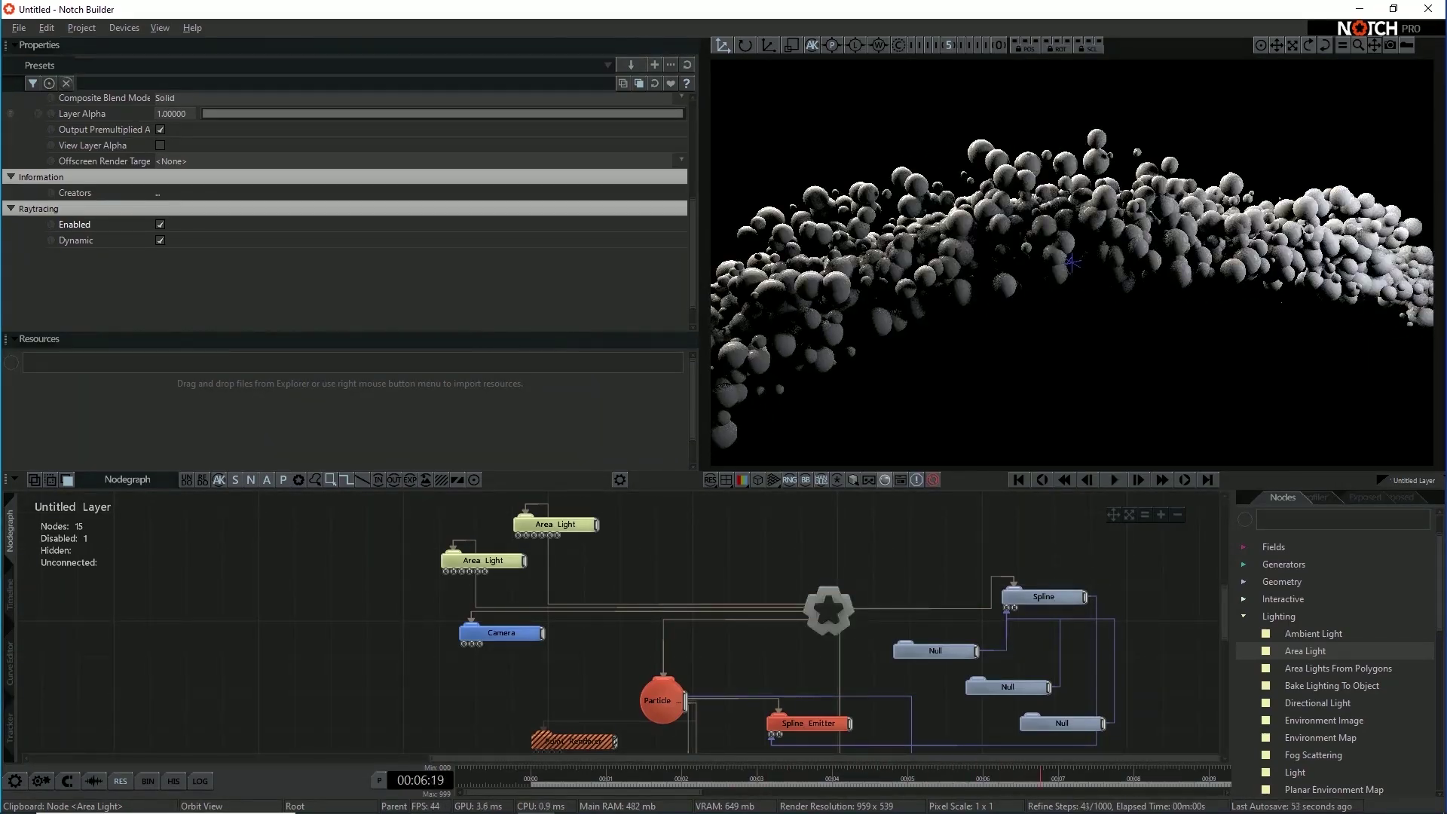
Step: Switch raytracing off on the Root, play the scene for comparison, and switch raytracing back on
{"action": "left_click", "coordinate": [159, 224]}
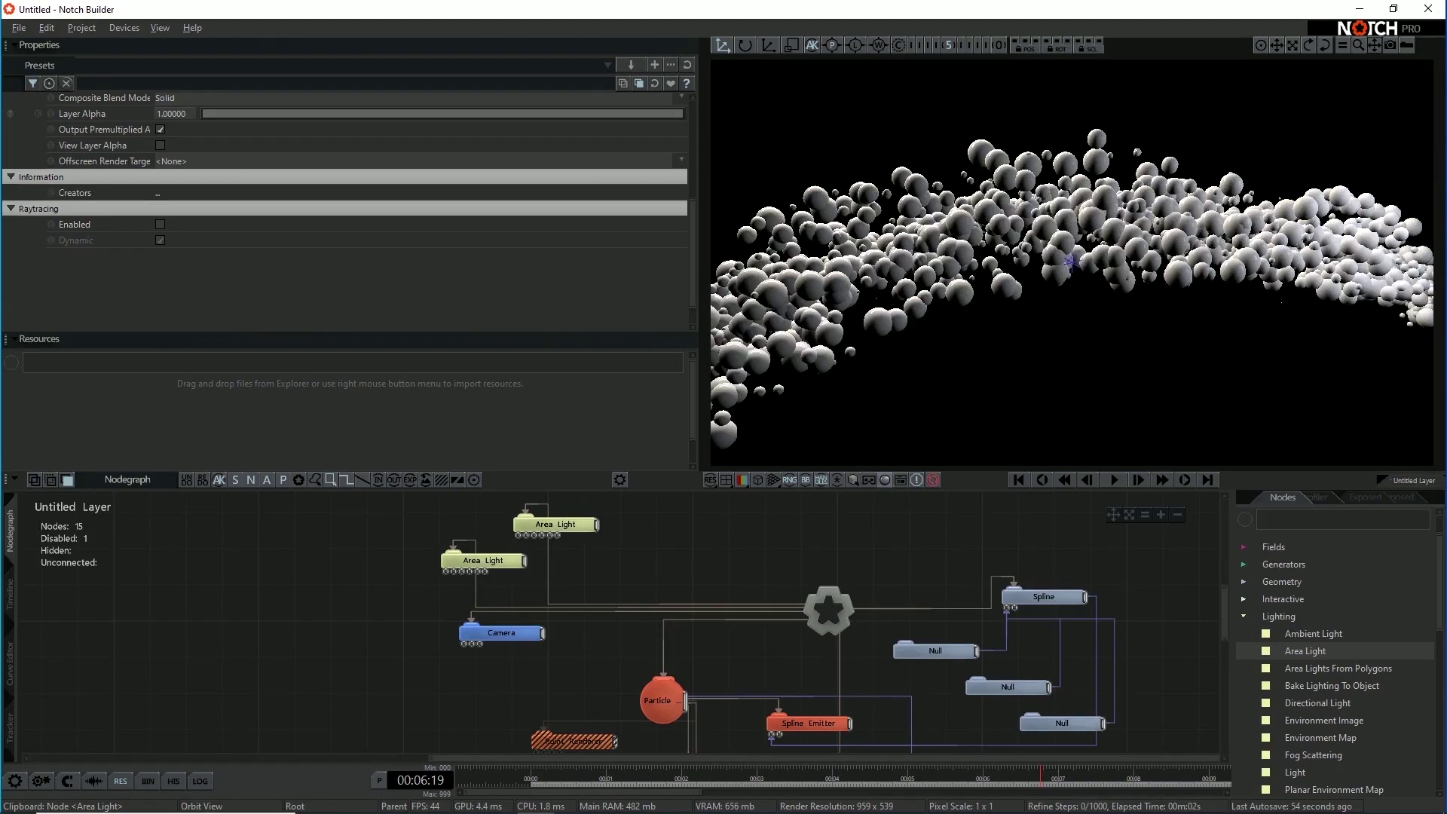
{"action": "key", "text": "space"}
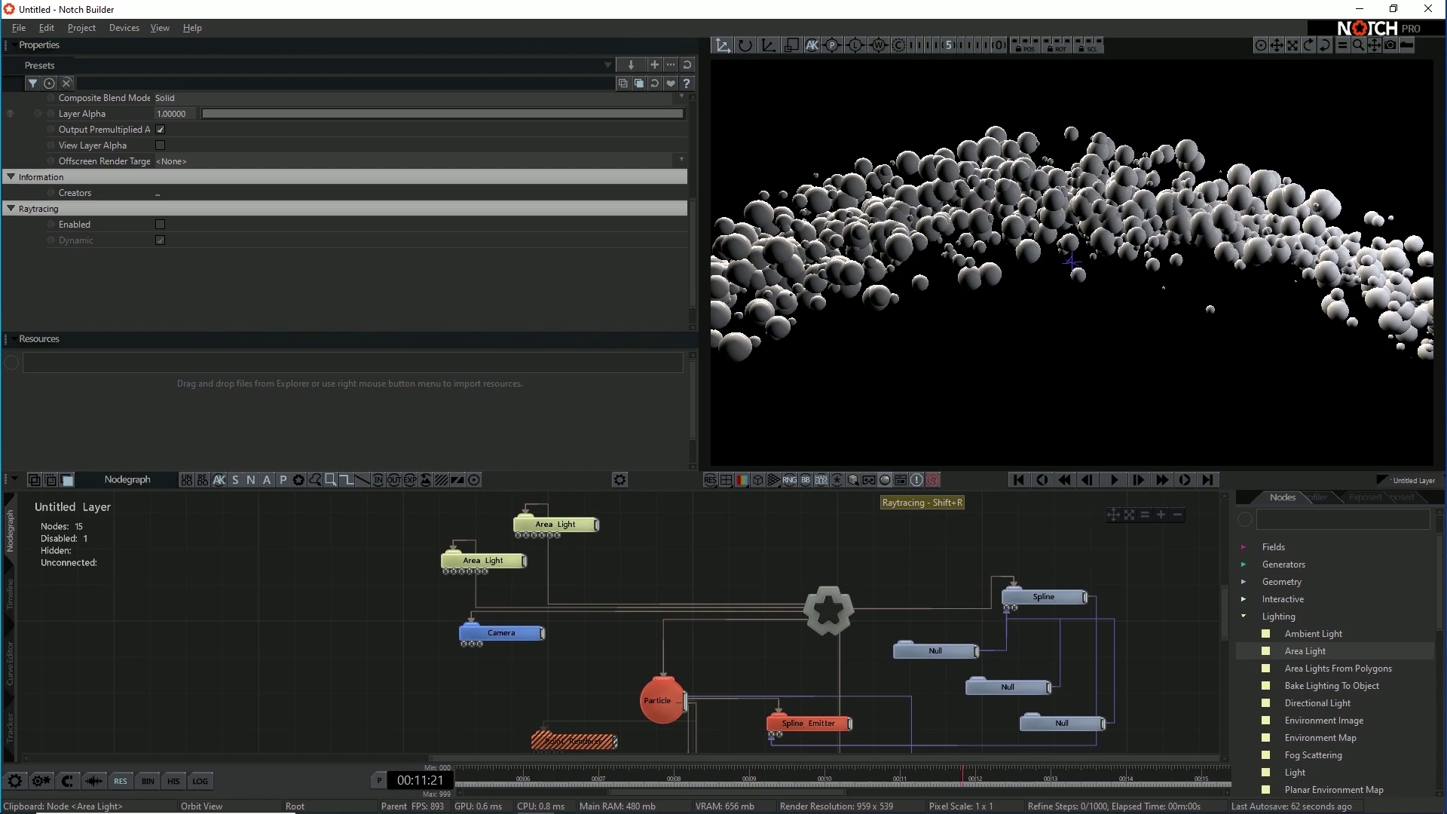
{"action": "left_click", "coordinate": [933, 480]}
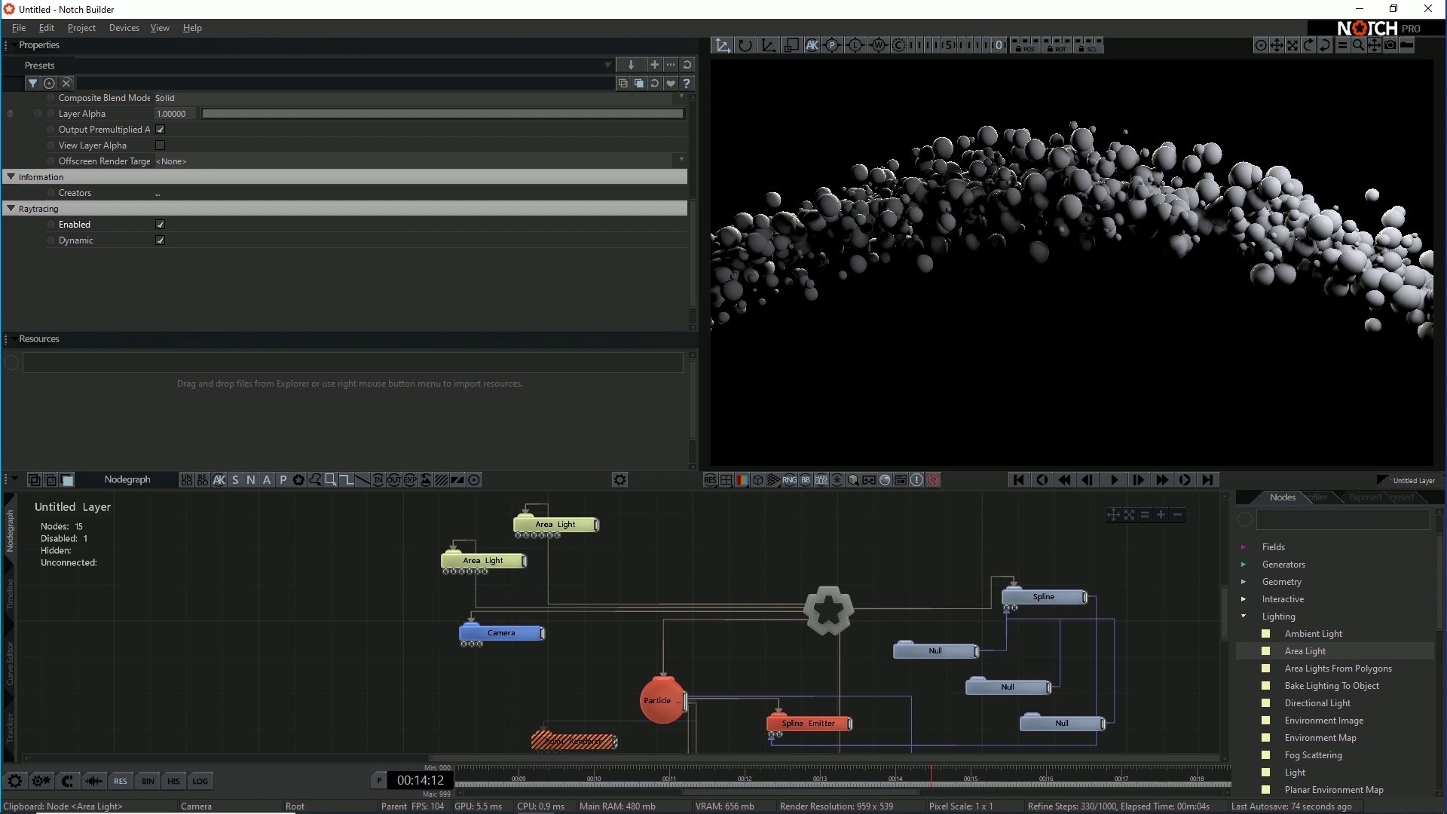
Step: Add a Pathtracer node from the Ray Tracing category and connect it to the Root
{"action": "mouse_move", "coordinate": [867, 671]}
{"action": "middle_mouse_down"}
{"action": "mouse_move", "coordinate": [617, 591]}
{"action": "mouse_move", "coordinate": [616, 518]}
{"action": "middle_mouse_up"}
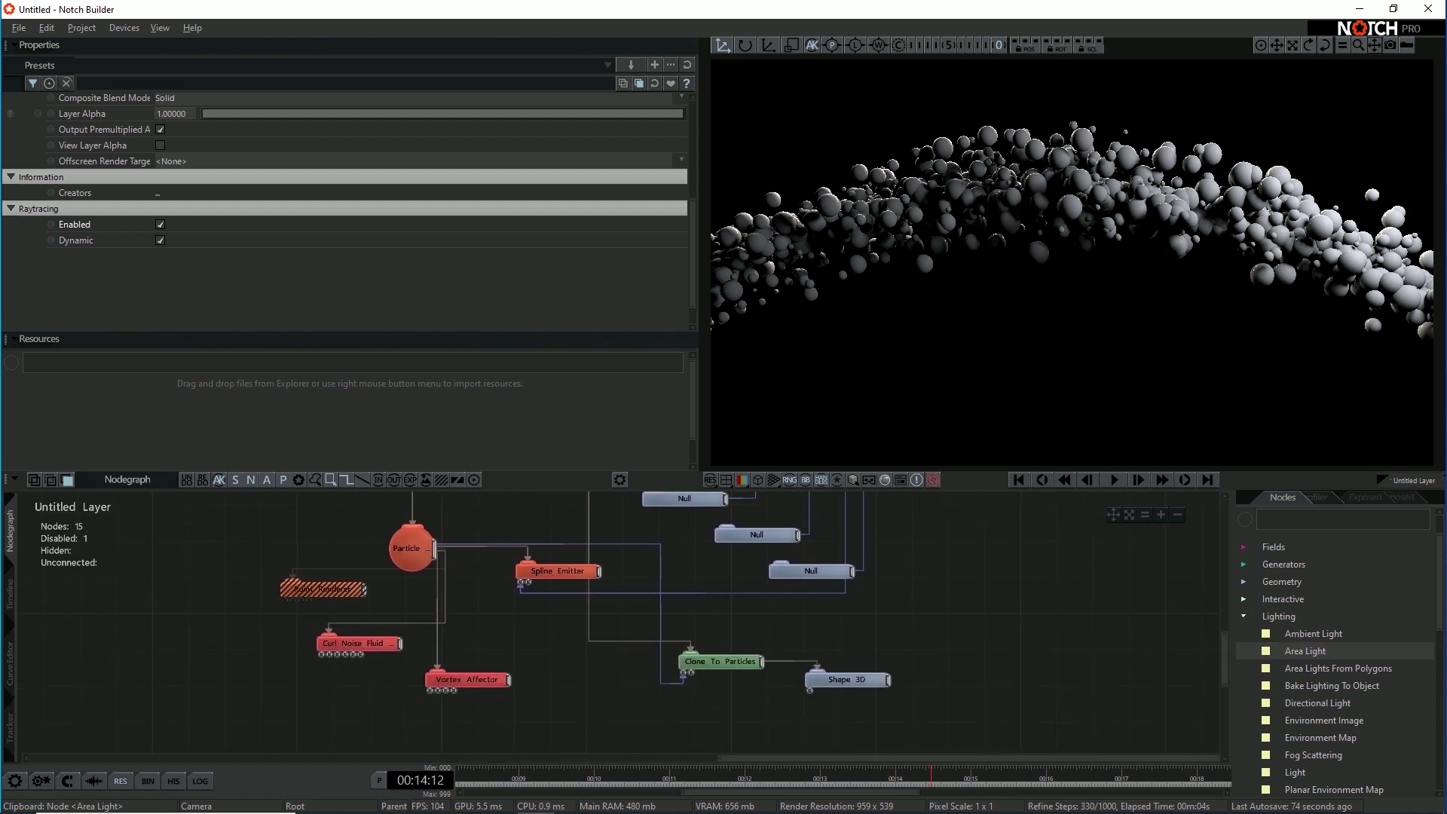
{"action": "left_click", "coordinate": [1244, 618]}
{"action": "scroll", "coordinate": [1245, 618], "scroll_direction": "down", "scroll_amount": 1}
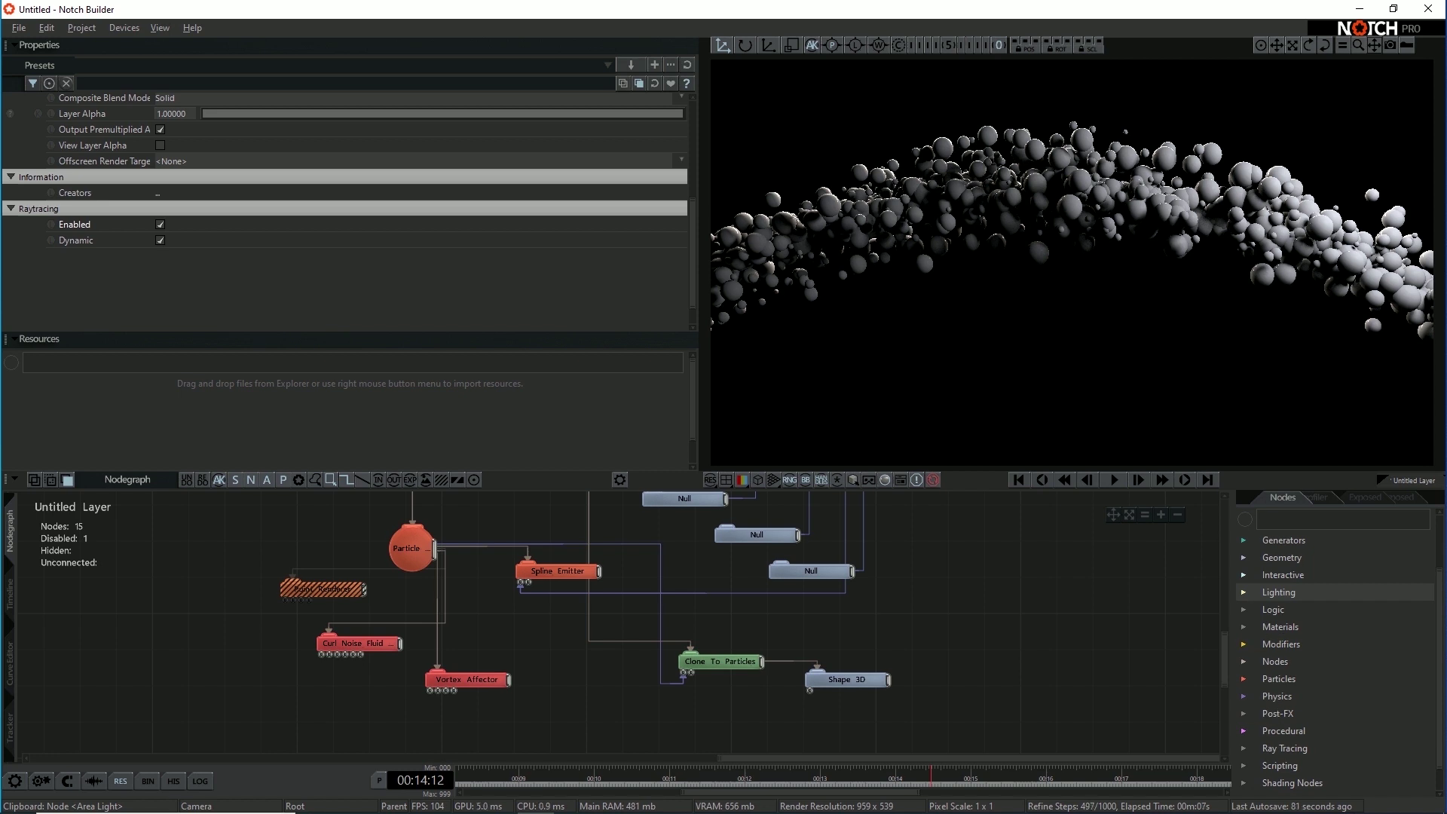
{"action": "scroll", "coordinate": [1281, 694], "scroll_direction": "down", "scroll_amount": 1}
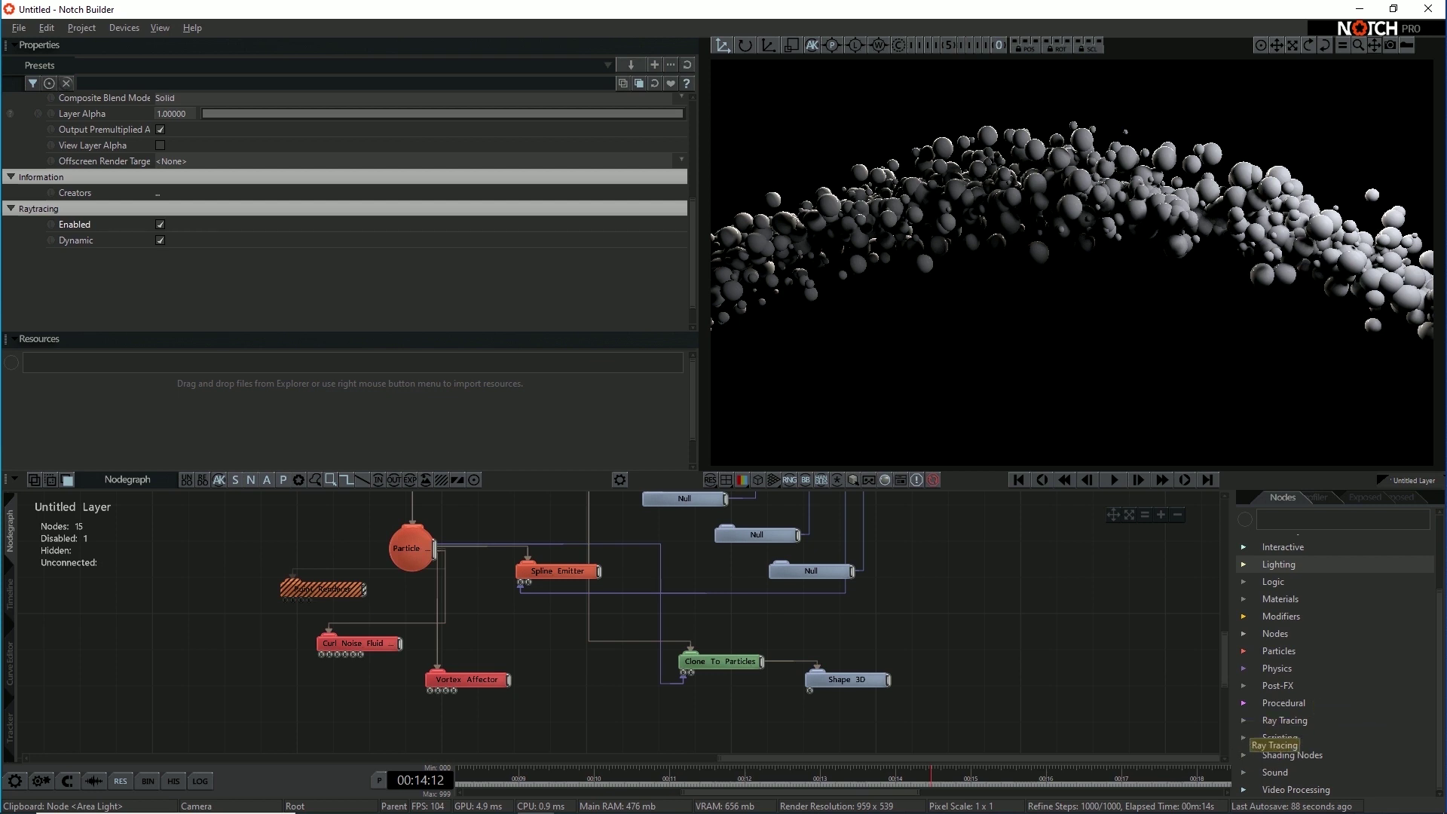
{"action": "left_click", "coordinate": [1285, 720]}
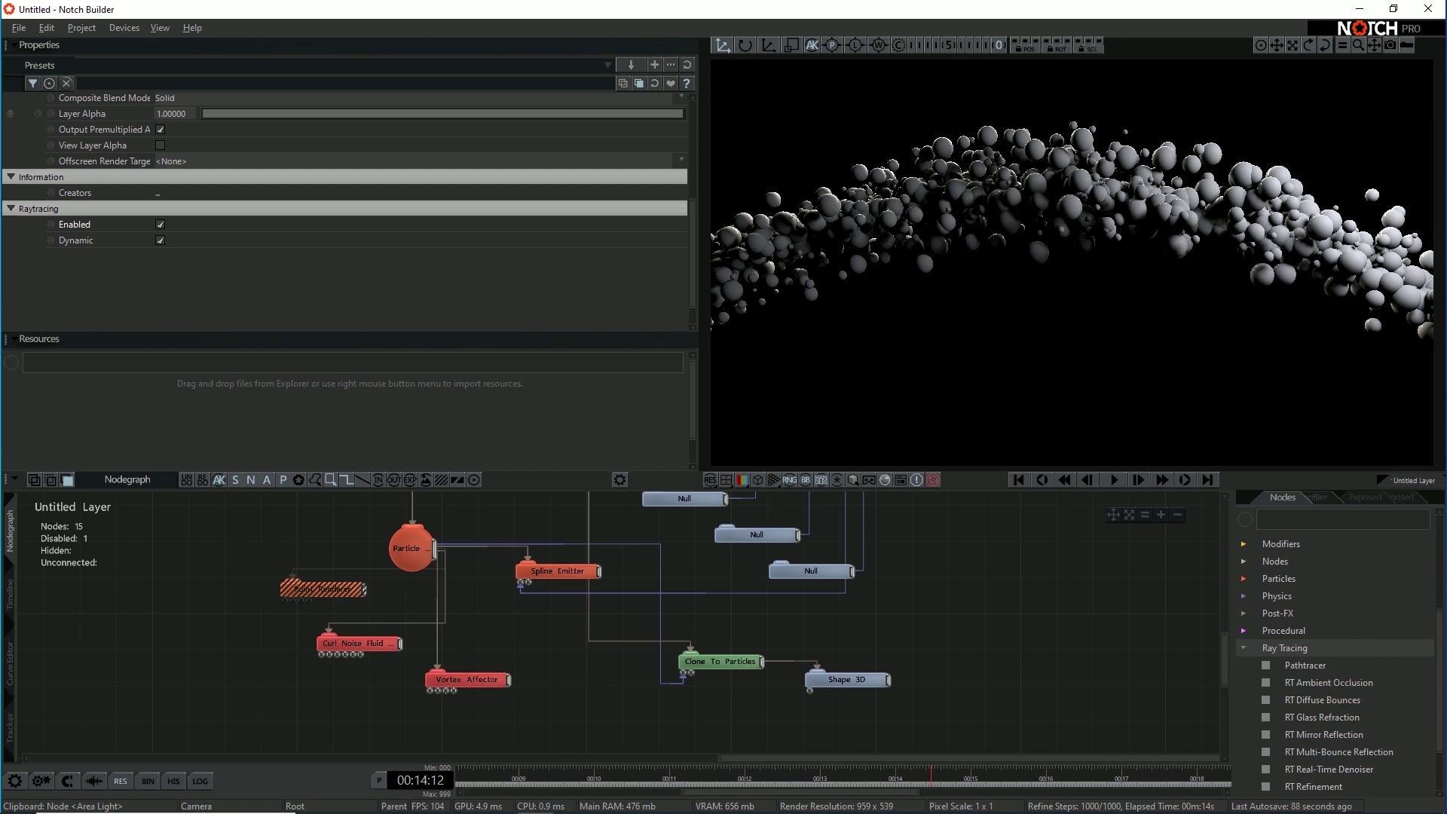
{"action": "double_click", "coordinate": [1304, 664]}
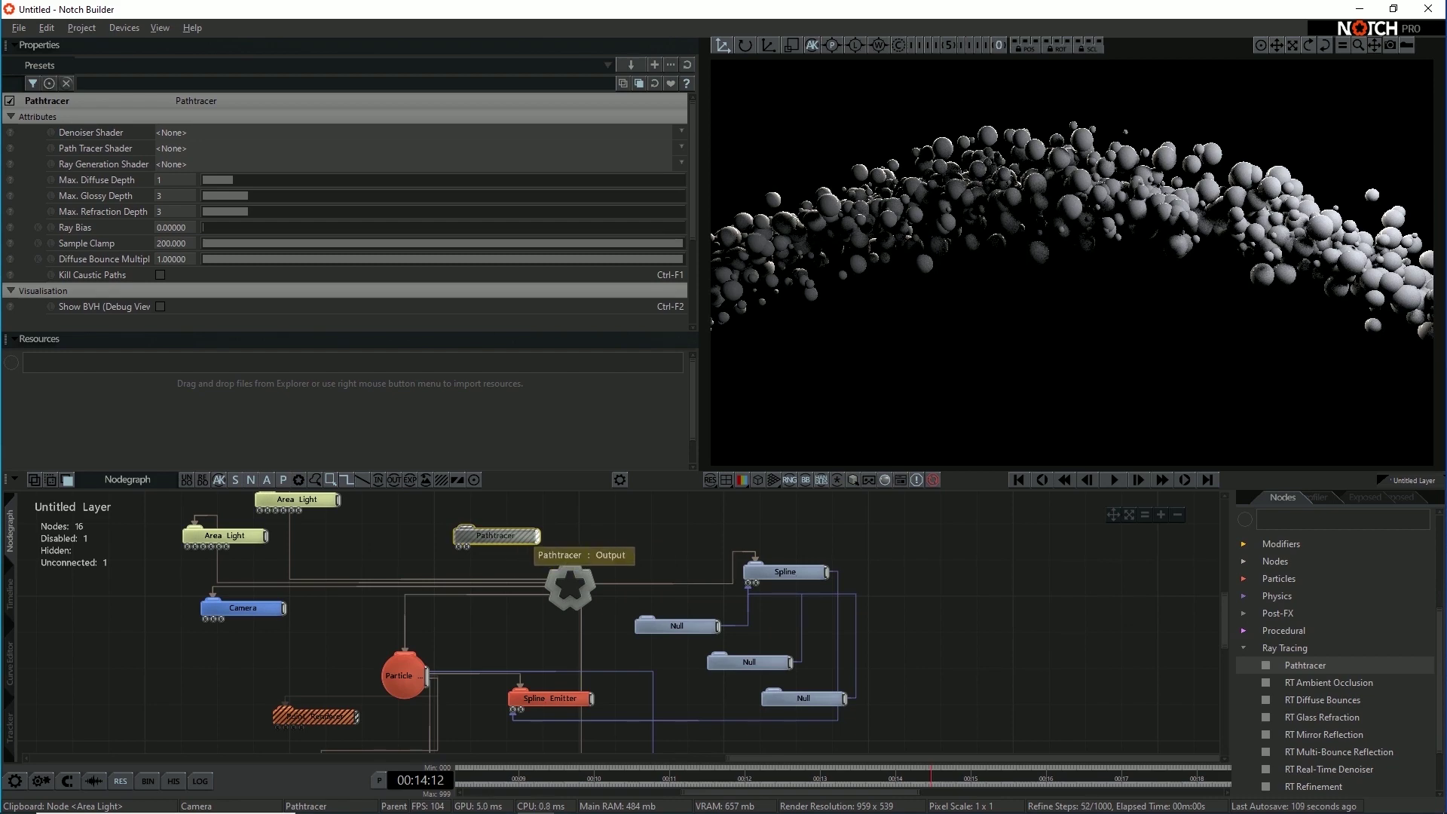
{"action": "left_click", "coordinate": [536, 536]}
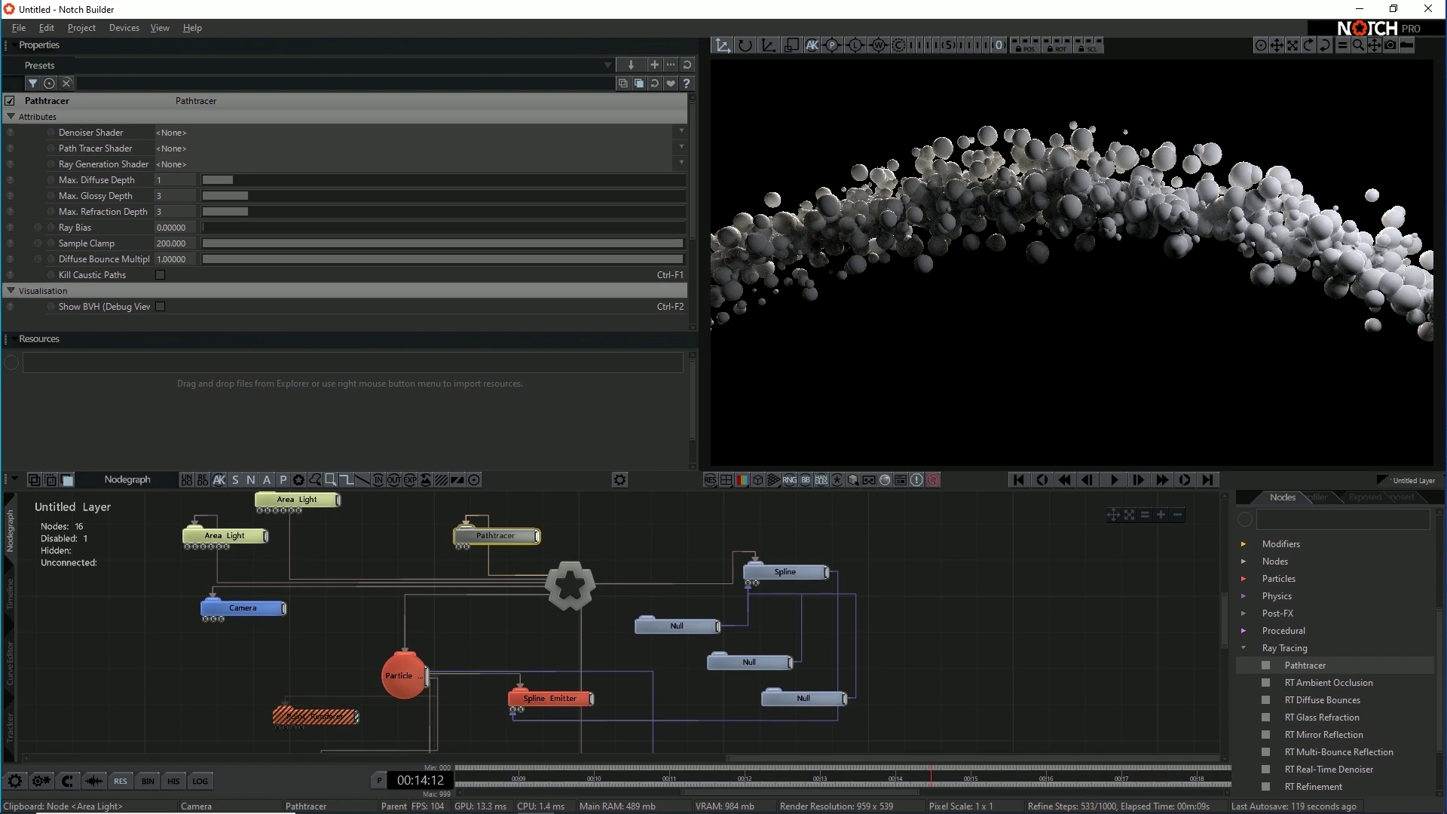
Step: Play the path-traced scene, disable the Pathtracer node to compare the lighting, and enable it again
{"action": "key", "text": "space"}
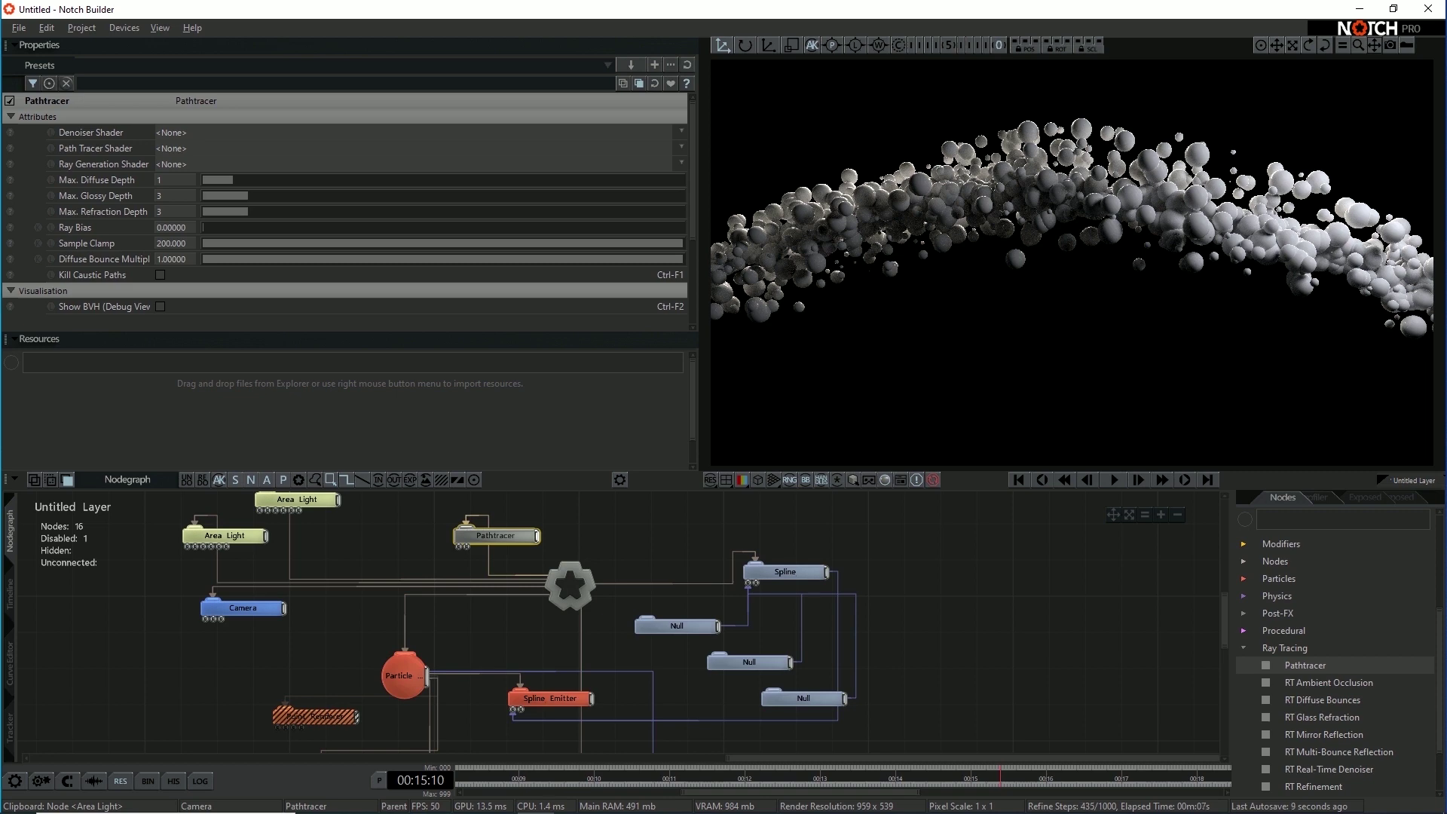
{"action": "key", "text": "d"}
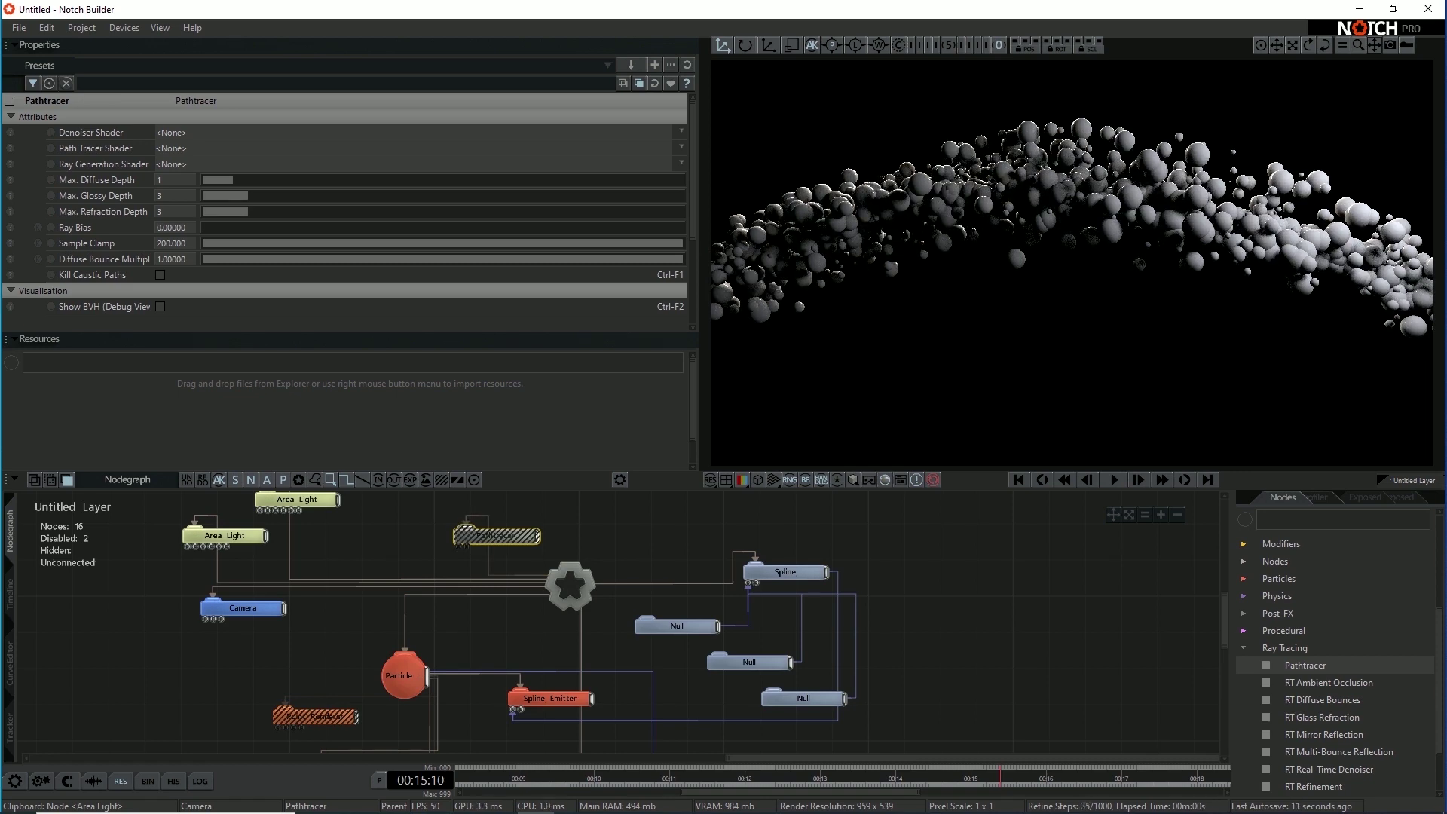
{"action": "key", "text": "d"}
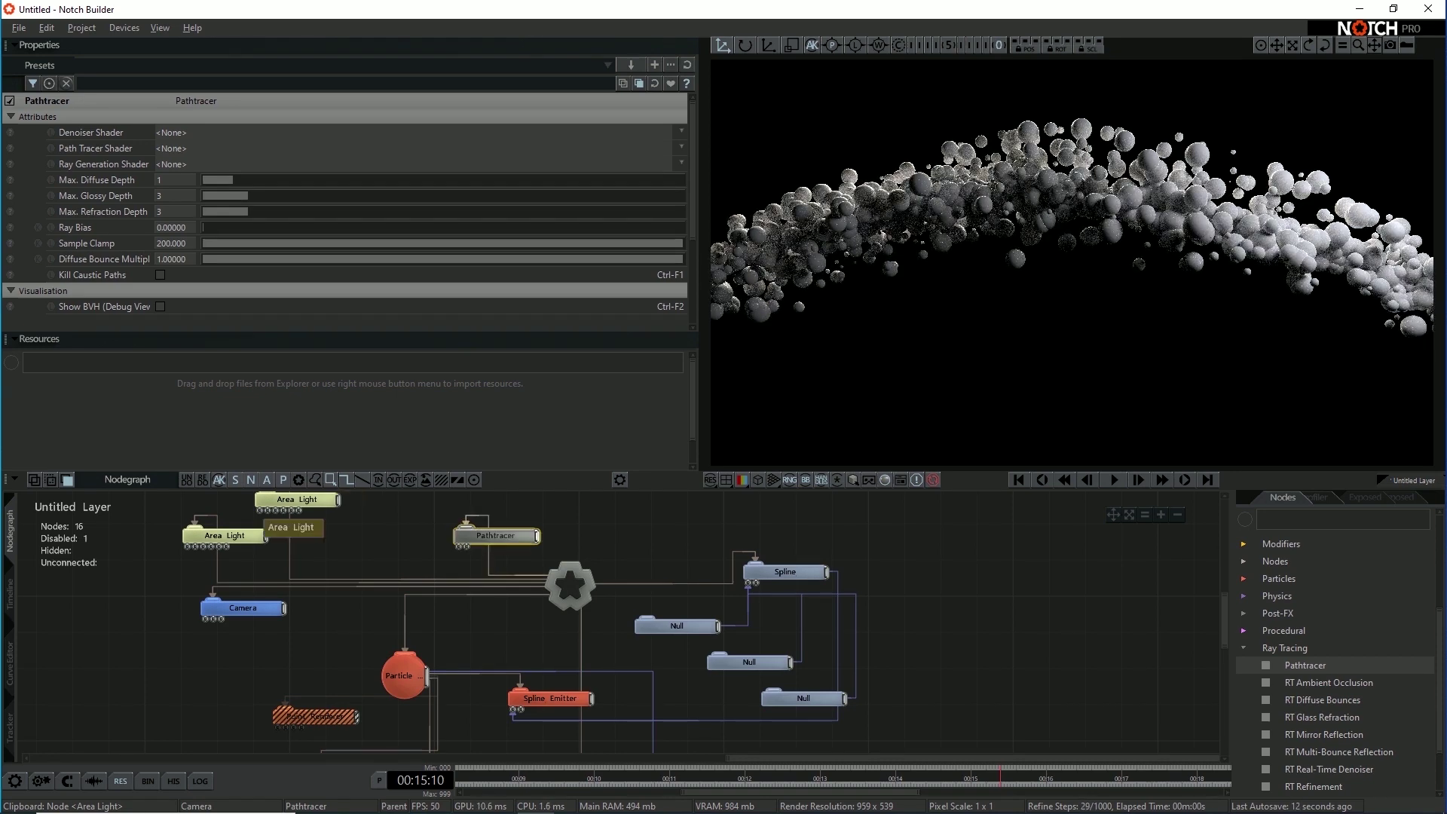
Step: Disable the original Area Light so that only the duplicated Area Light near the Camera node lights the scene
{"action": "left_click", "coordinate": [219, 536]}
{"action": "left_click", "coordinate": [292, 500]}
{"action": "key", "text": "d"}
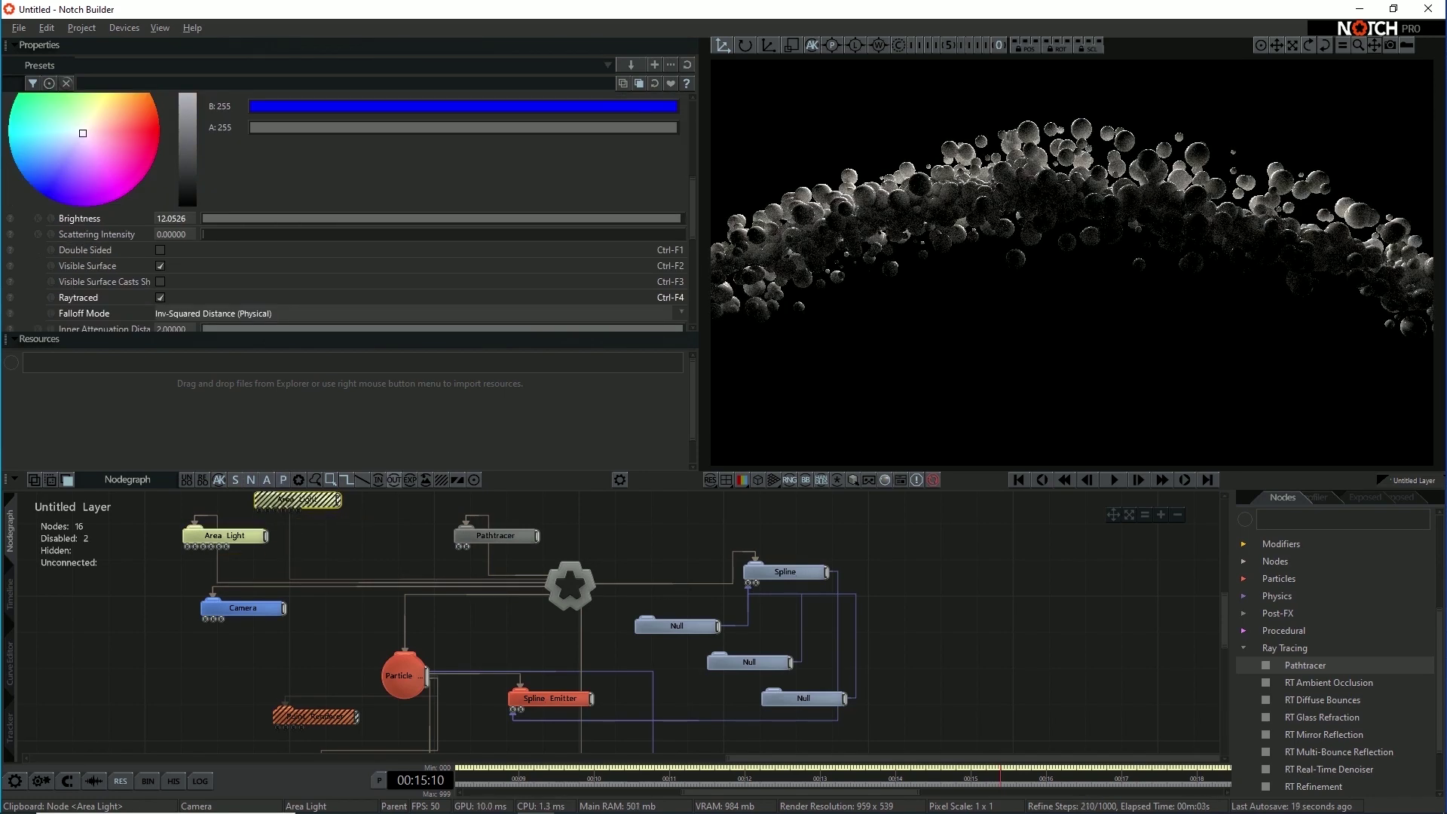
Step: Disable the Pathtracer node to compare the spheres under the single Area Light, and enable it again
{"action": "left_click", "coordinate": [495, 537]}
{"action": "key", "text": "d"}
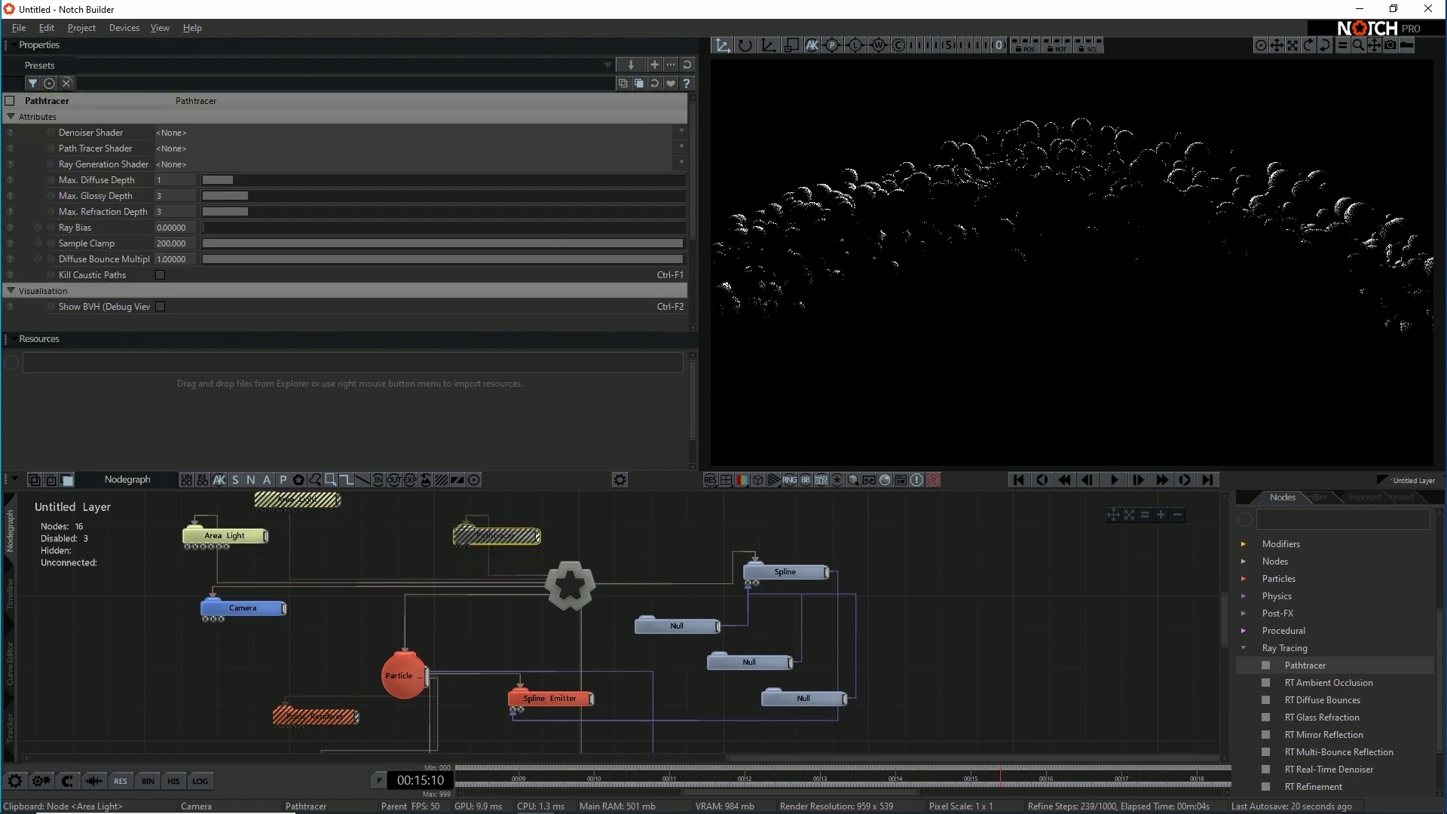
{"action": "key", "text": "d"}
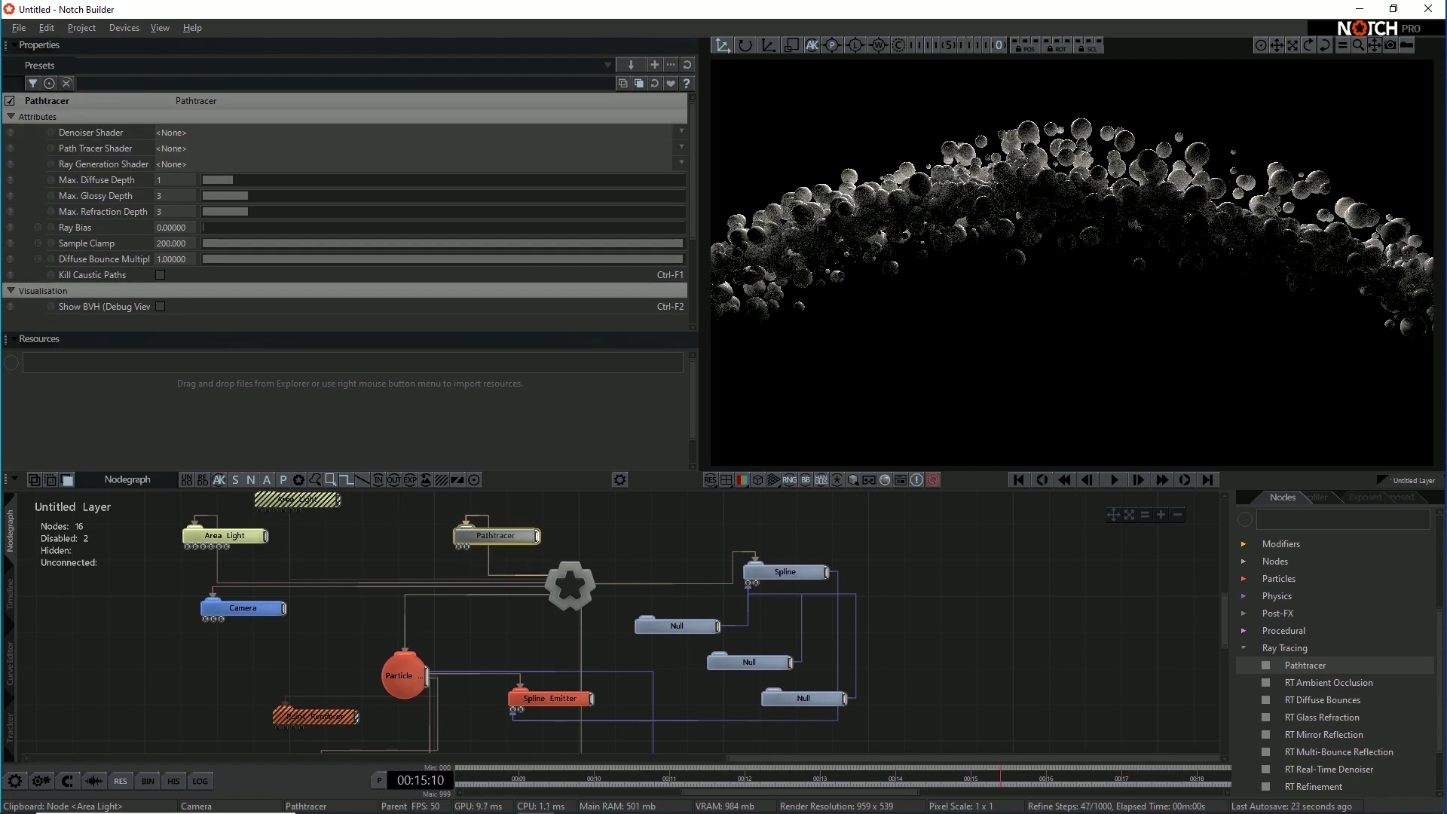
{"action": "middle_click_drag", "start_coordinate": [633, 535], "coordinate": [635, 558]}
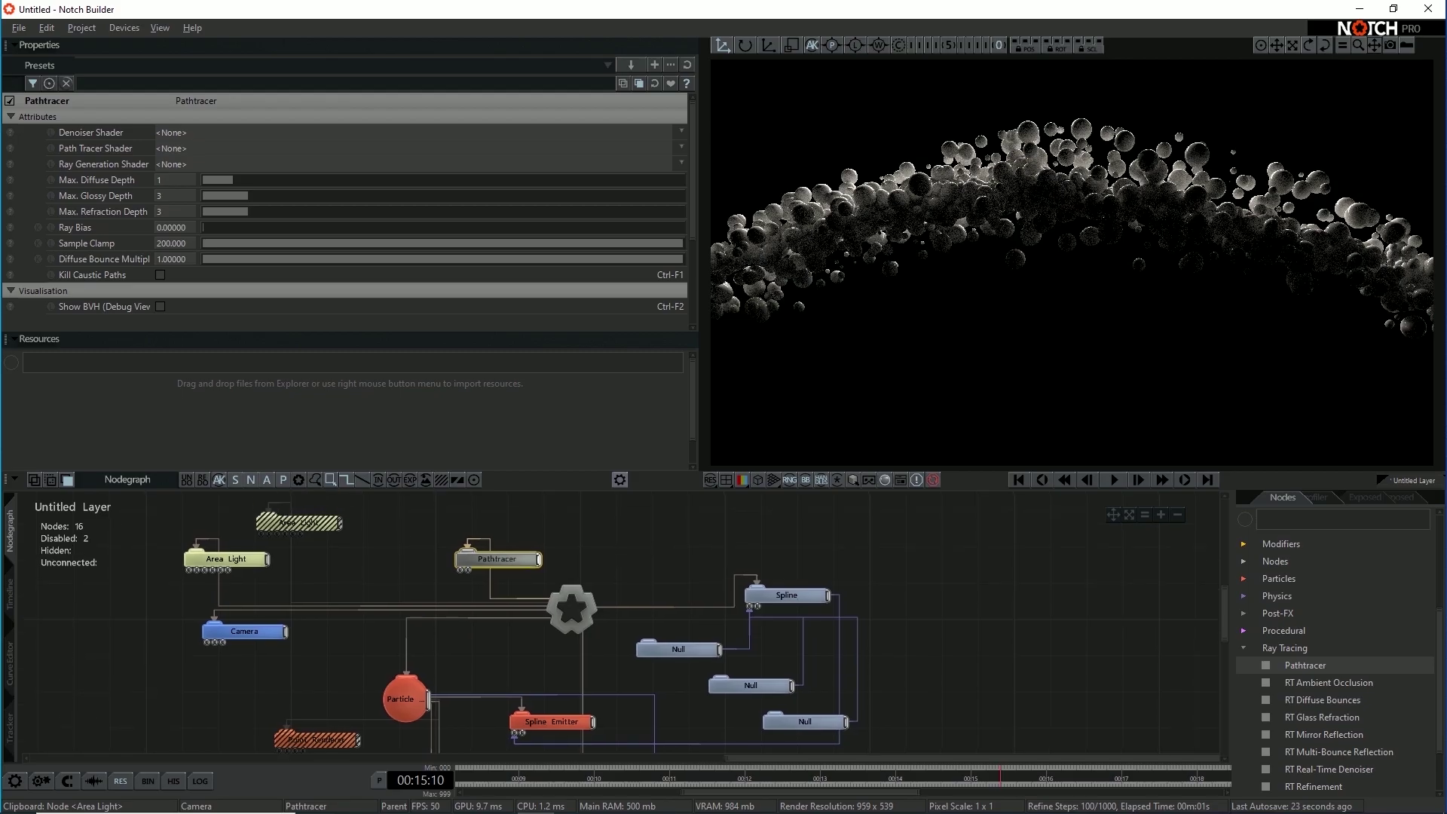
Step: Play the scene, re-enable the disabled original Area Light so that both lights act, and stop playback
{"action": "key", "text": "space"}
{"action": "left_click", "coordinate": [308, 522]}
{"action": "key", "text": "d"}
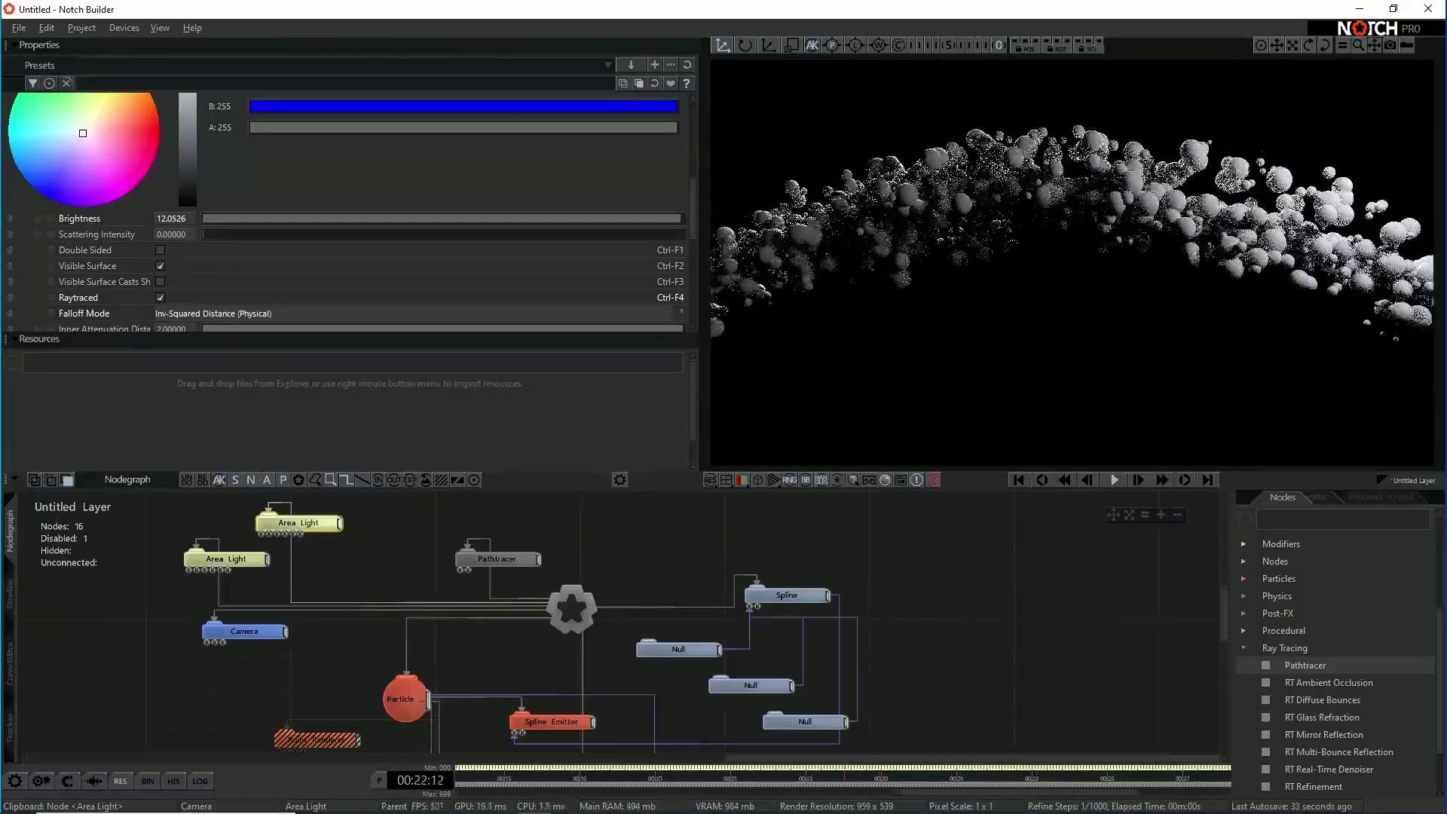
{"action": "key", "text": "space"}
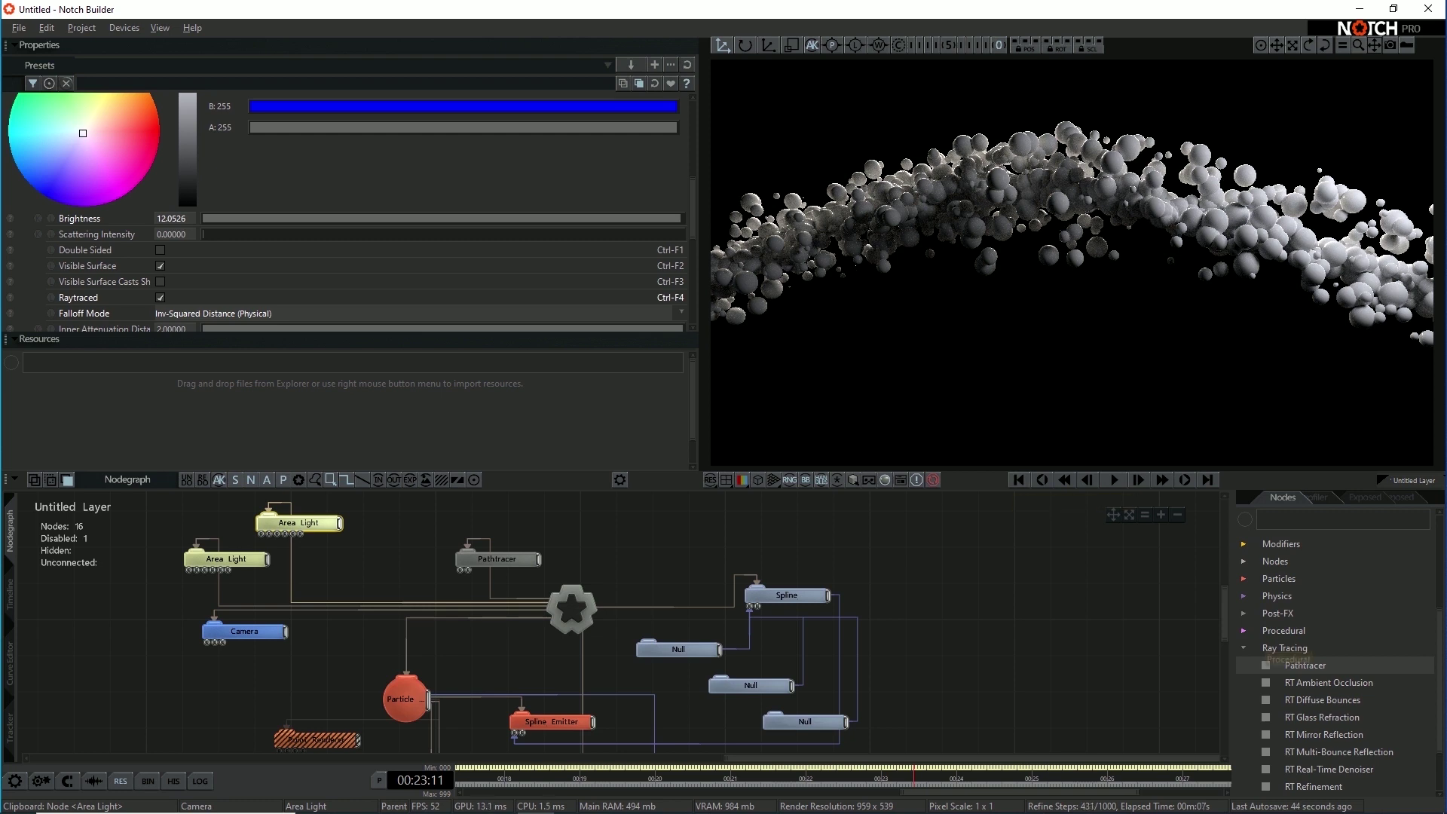
Step: Add a Material node from the Materials category and attach it to the Shape 3D node's material input
{"action": "scroll", "coordinate": [1281, 659], "scroll_direction": "down", "scroll_amount": 2}
{"action": "left_click", "coordinate": [1281, 600]}
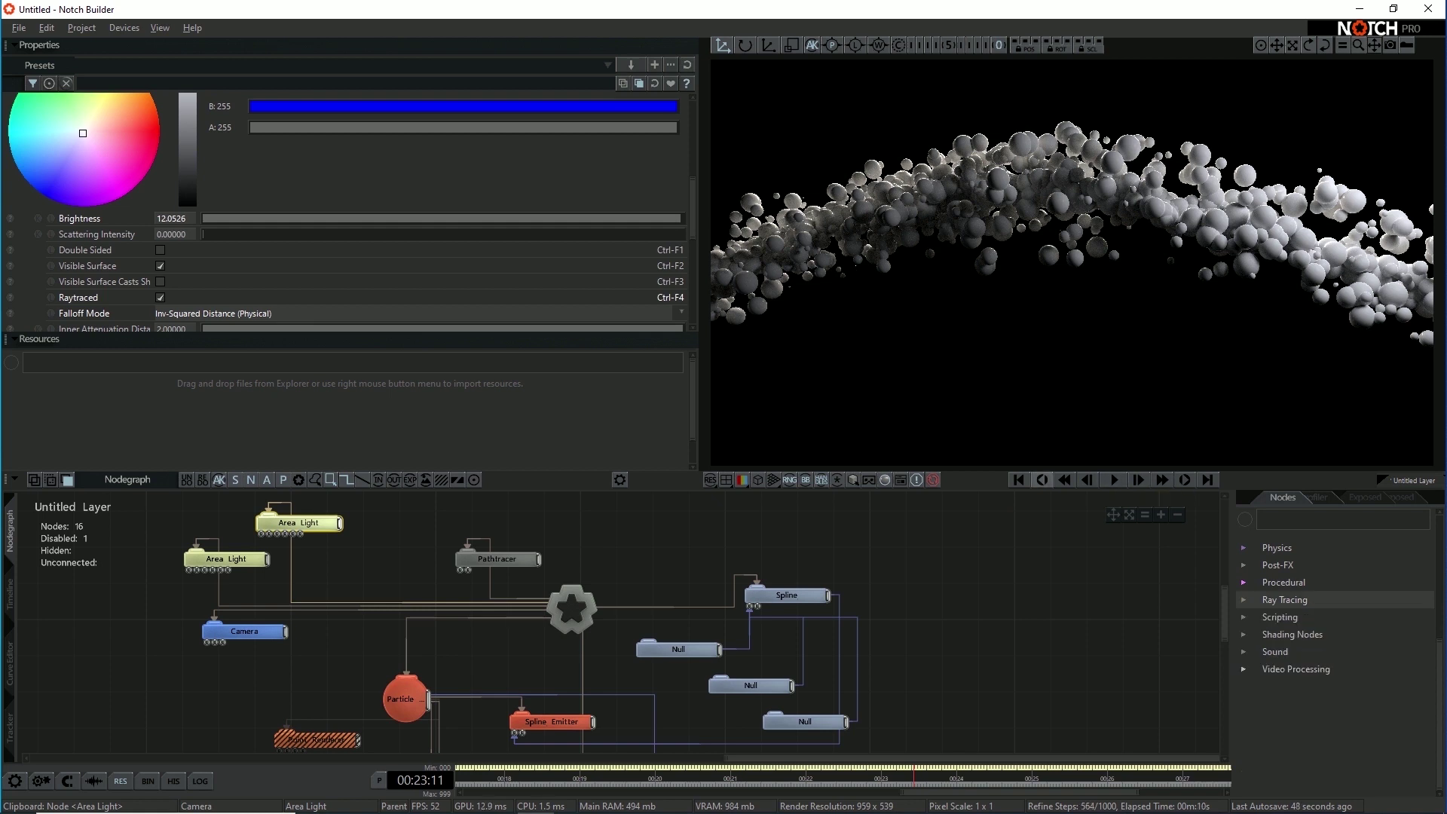
{"action": "scroll", "coordinate": [843, 638], "scroll_direction": "down", "scroll_amount": 5}
{"action": "left_click", "coordinate": [843, 638]}
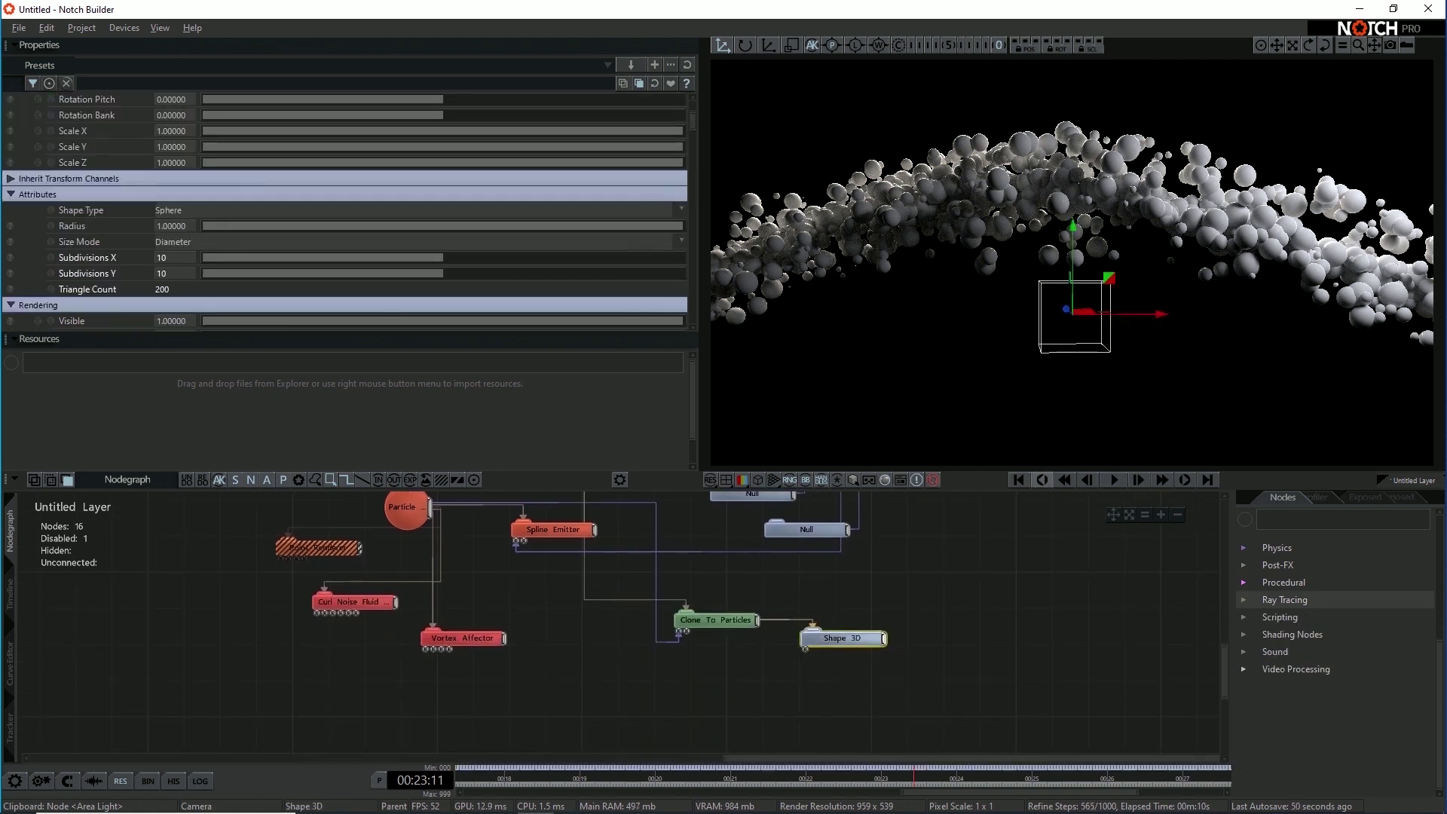
{"action": "scroll", "coordinate": [1334, 641], "scroll_direction": "up", "scroll_amount": 3}
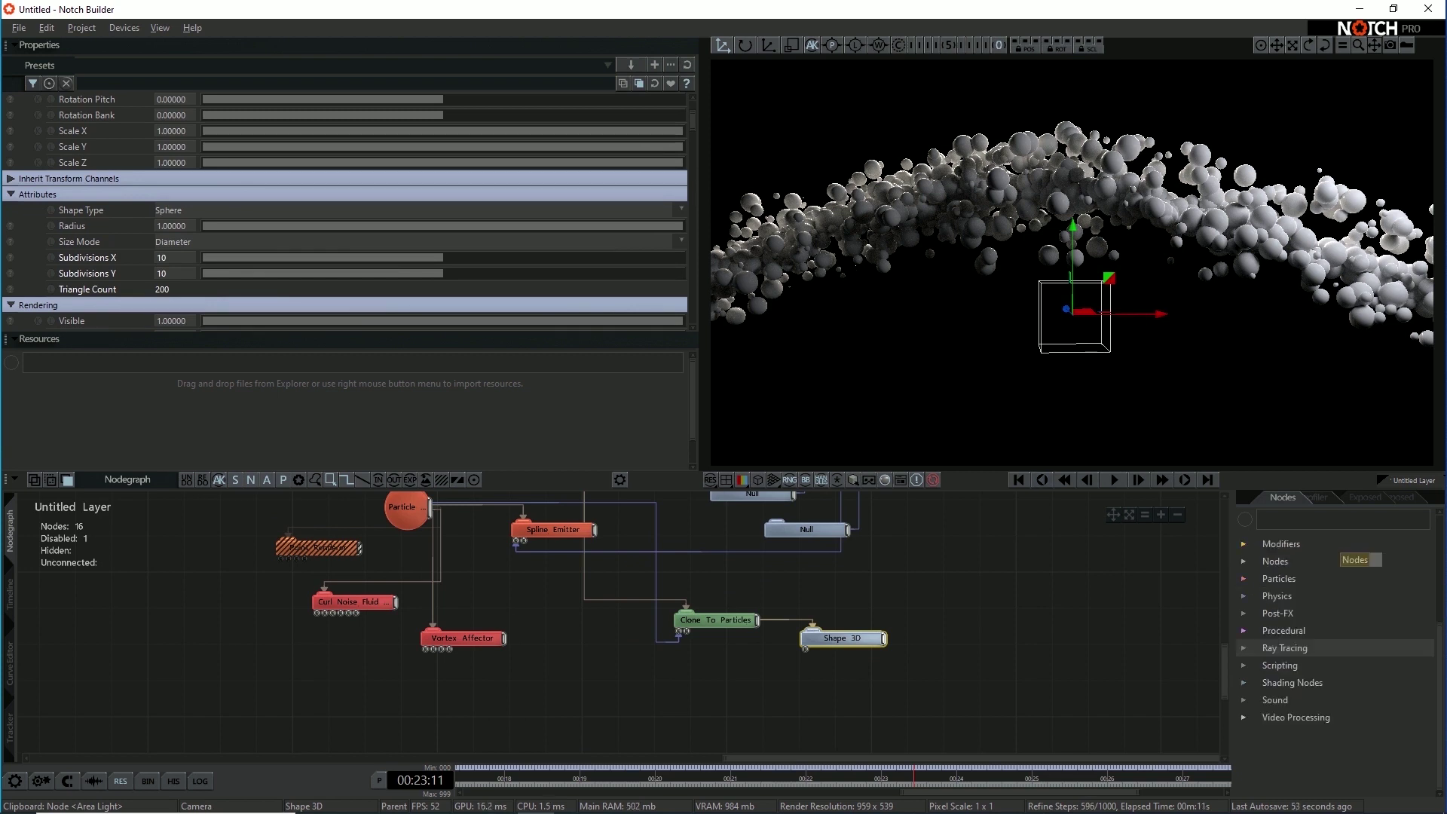
{"action": "scroll", "coordinate": [1334, 720], "scroll_direction": "up", "scroll_amount": 3}
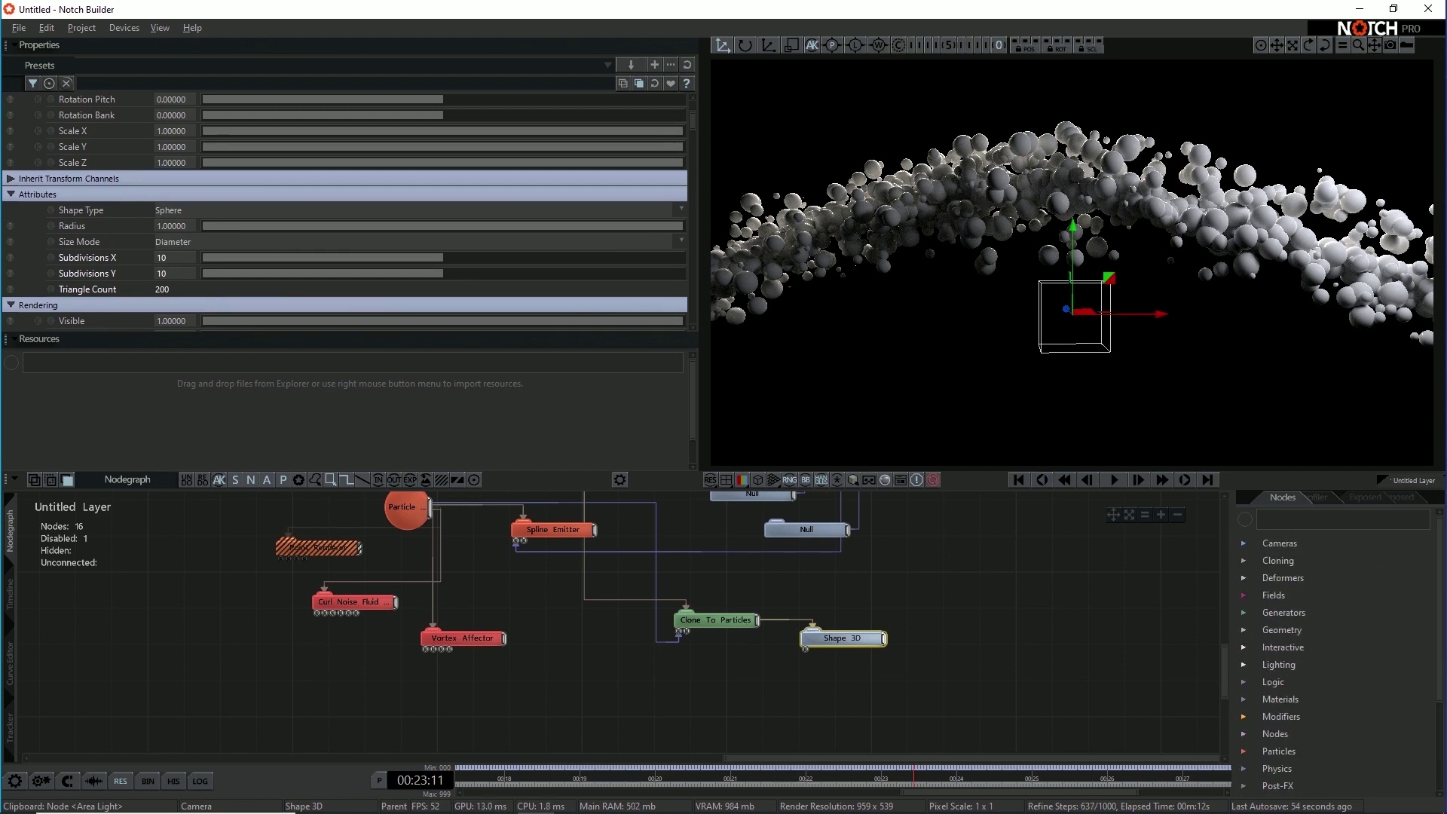
{"action": "left_click", "coordinate": [1281, 699]}
{"action": "scroll", "coordinate": [1331, 678], "scroll_direction": "down", "scroll_amount": 3}
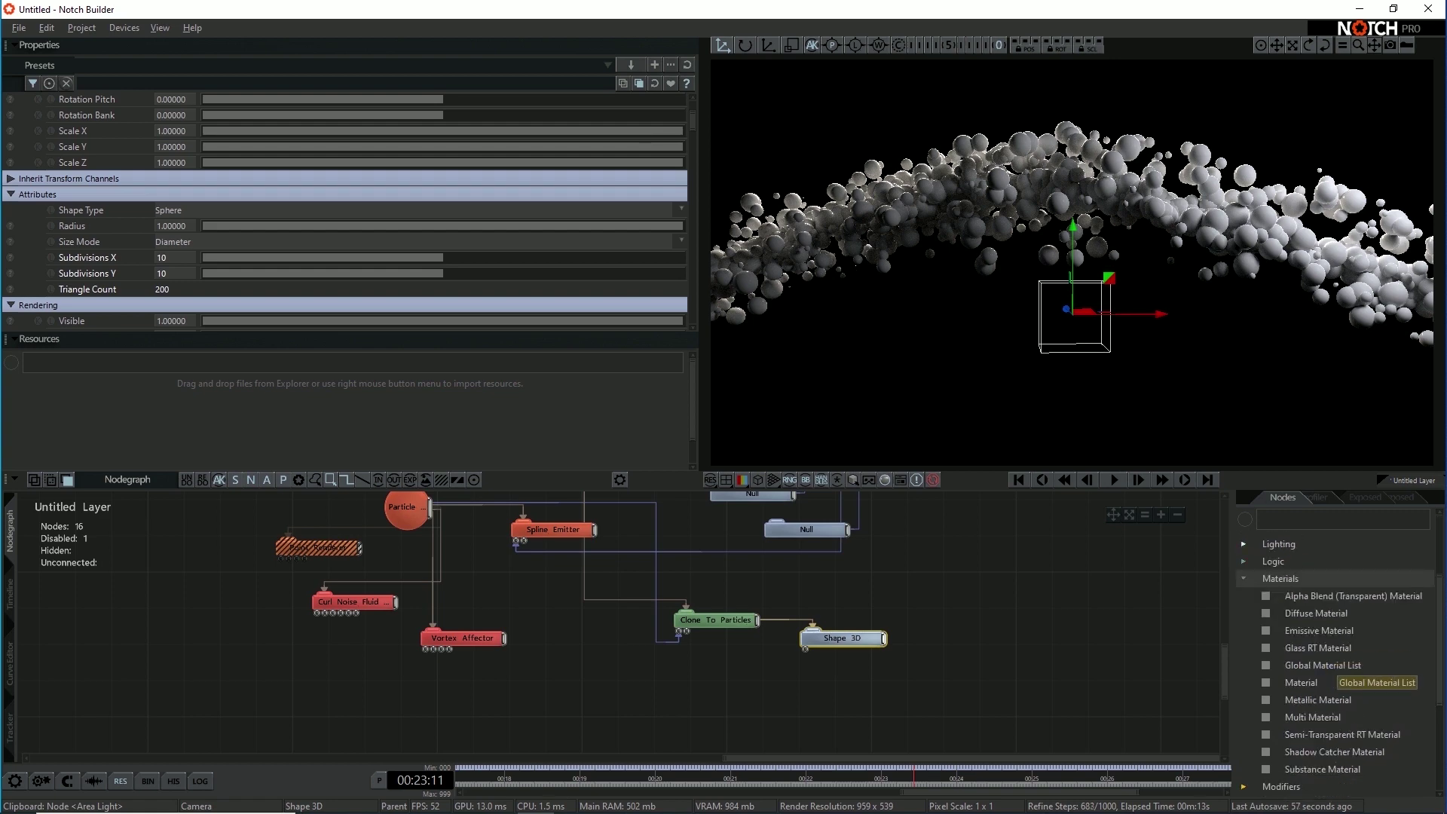
{"action": "left_click_drag", "start_coordinate": [1301, 682], "coordinate": [806, 649]}
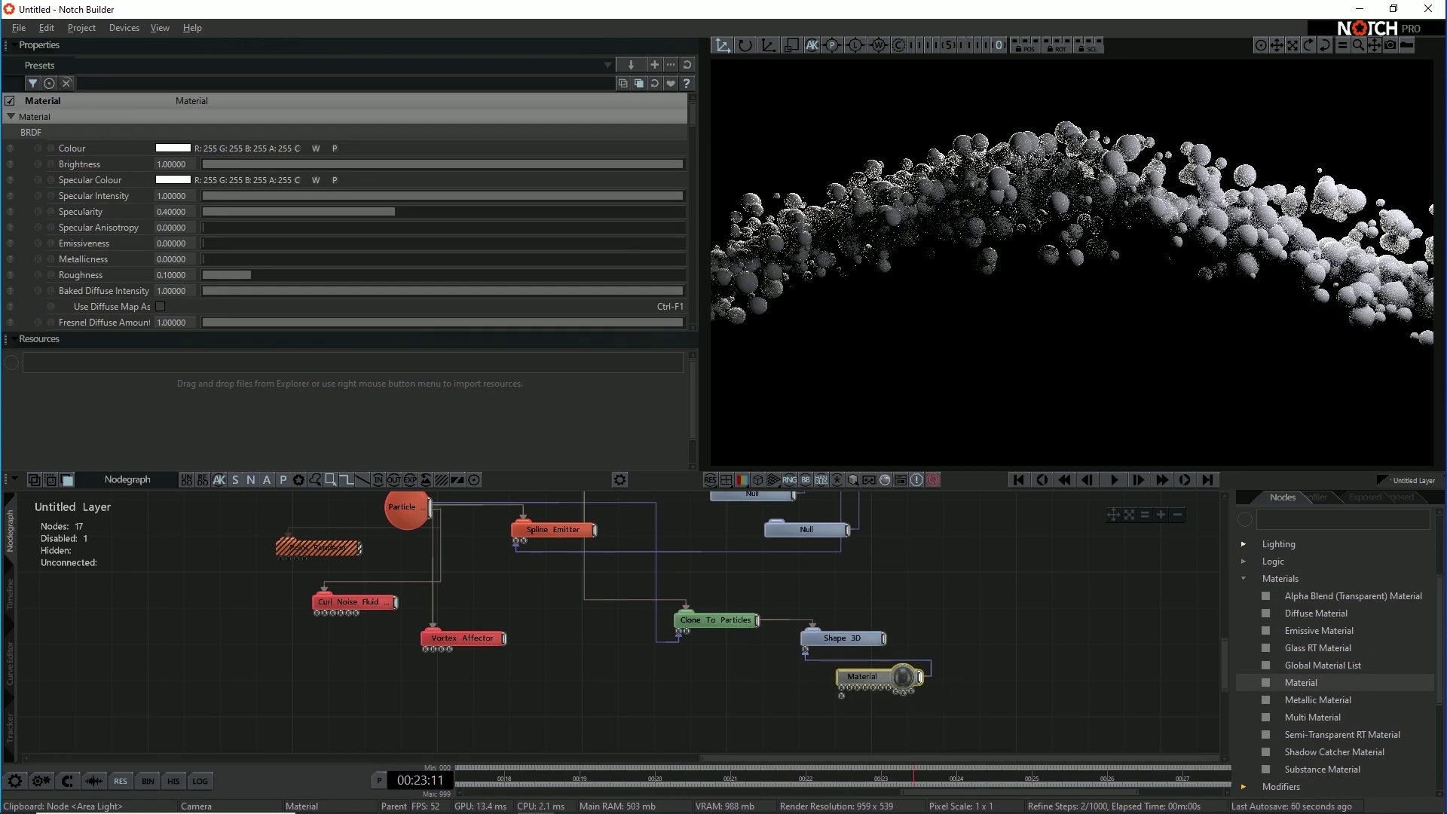
Step: Raise the Material node's Roughness and move the Shape 3D node with its material level with Clone To Particles
{"action": "left_click_drag", "start_coordinate": [252, 275], "coordinate": [411, 274]}
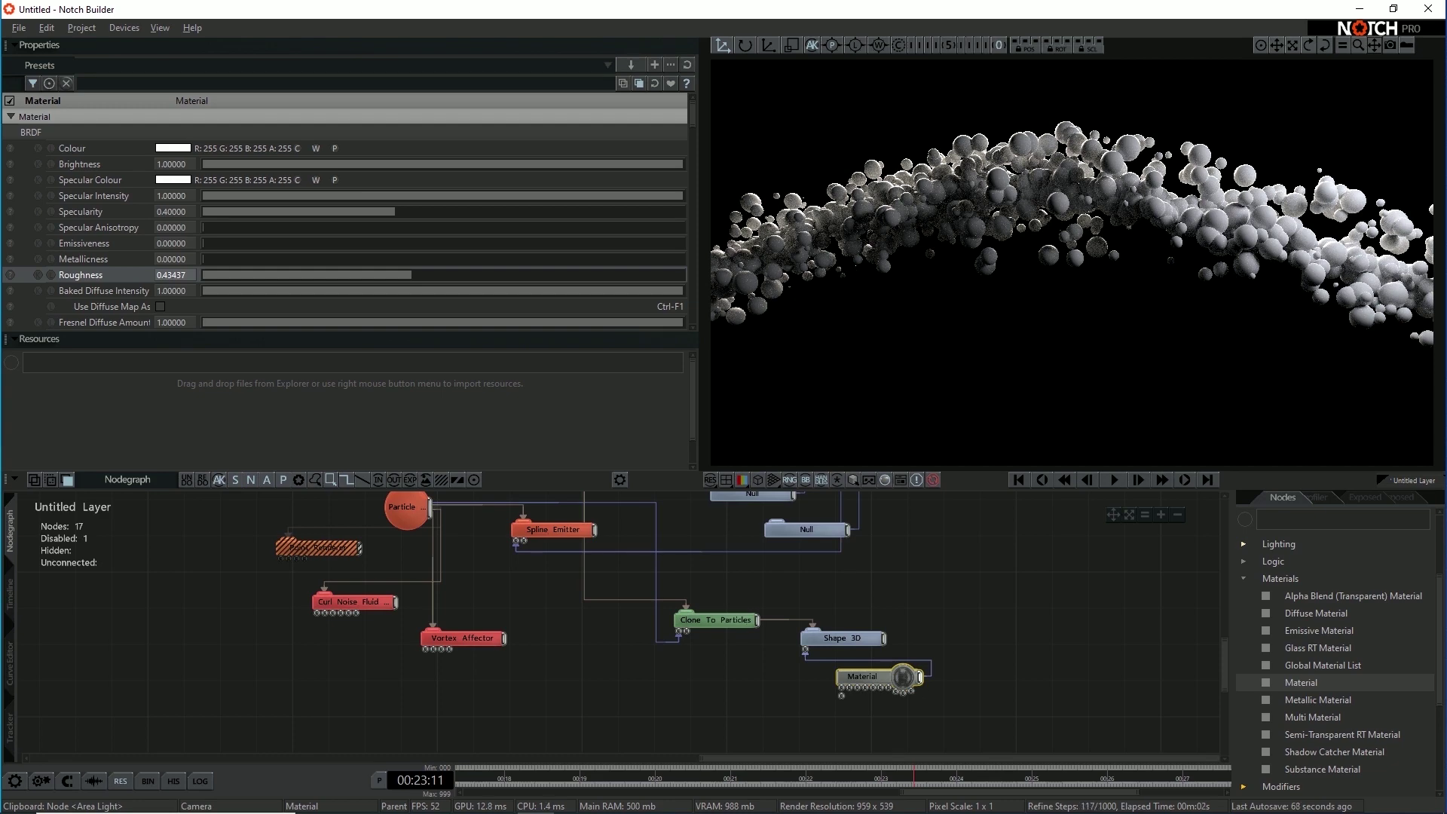
{"action": "left_click_drag", "start_coordinate": [411, 274], "coordinate": [500, 274]}
{"action": "left_click_drag", "start_coordinate": [847, 638], "coordinate": [884, 620]}
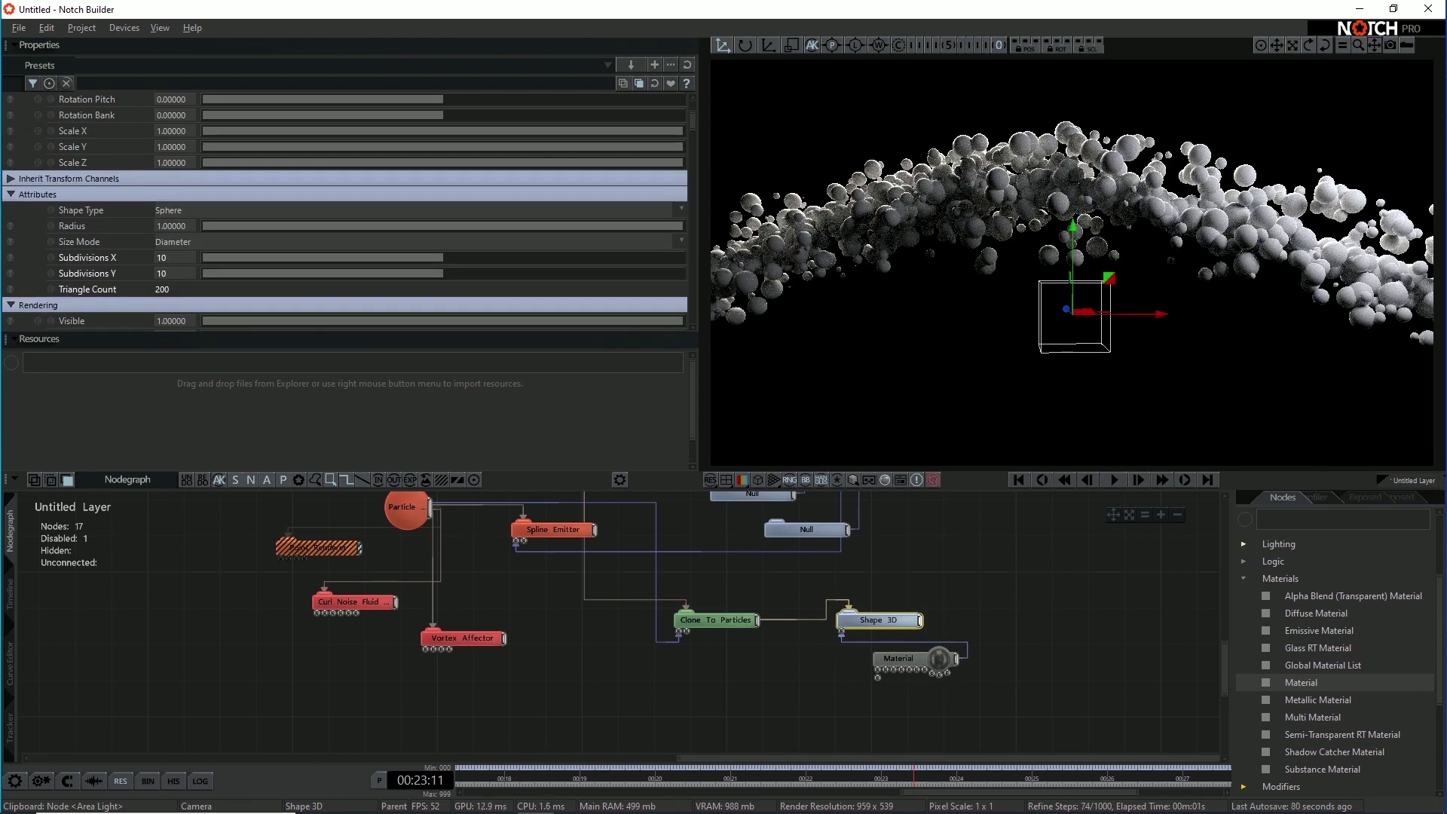
{"action": "left_click", "coordinate": [898, 567]}
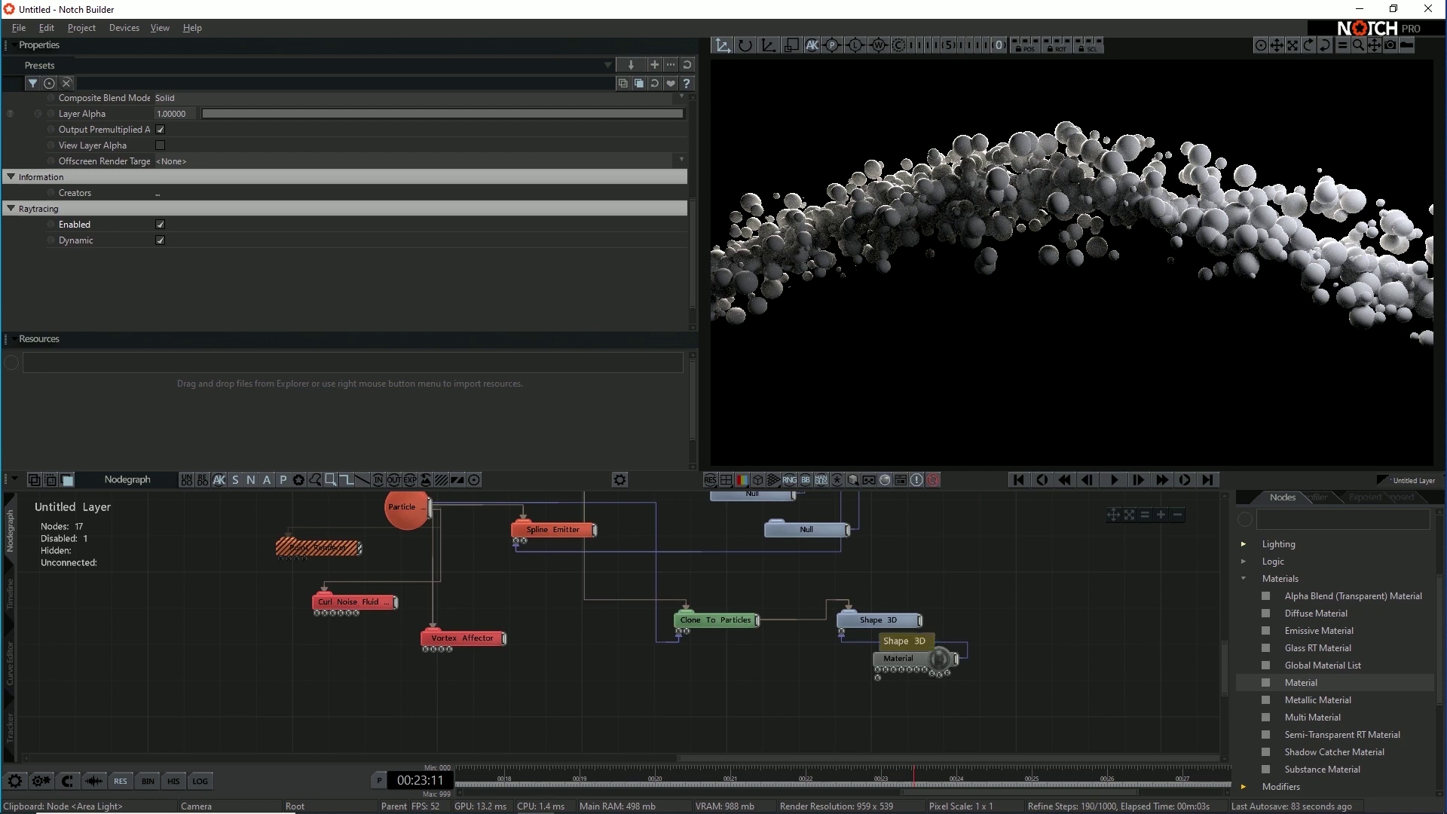
Step: Duplicate the Shape 3D node below the original and connect the copy to the Clone To Particles output
{"action": "left_click", "coordinate": [867, 618]}
{"action": "middle_click_drag", "start_coordinate": [903, 670], "coordinate": [949, 588]}
{"action": "key", "text": "ctrl+c"}
{"action": "key", "text": "ctrl+v"}
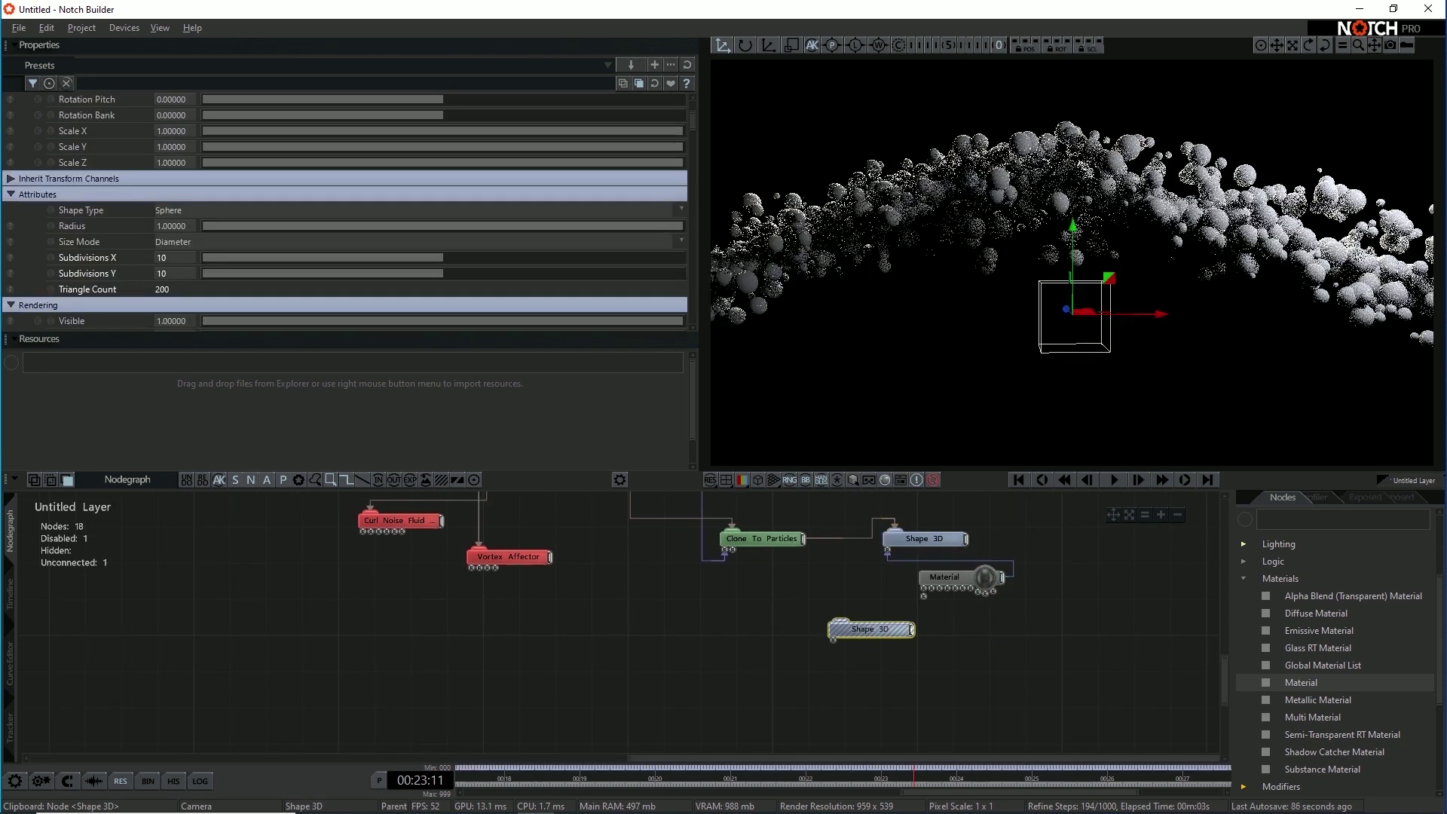
{"action": "left_click_drag", "start_coordinate": [803, 538], "coordinate": [847, 621]}
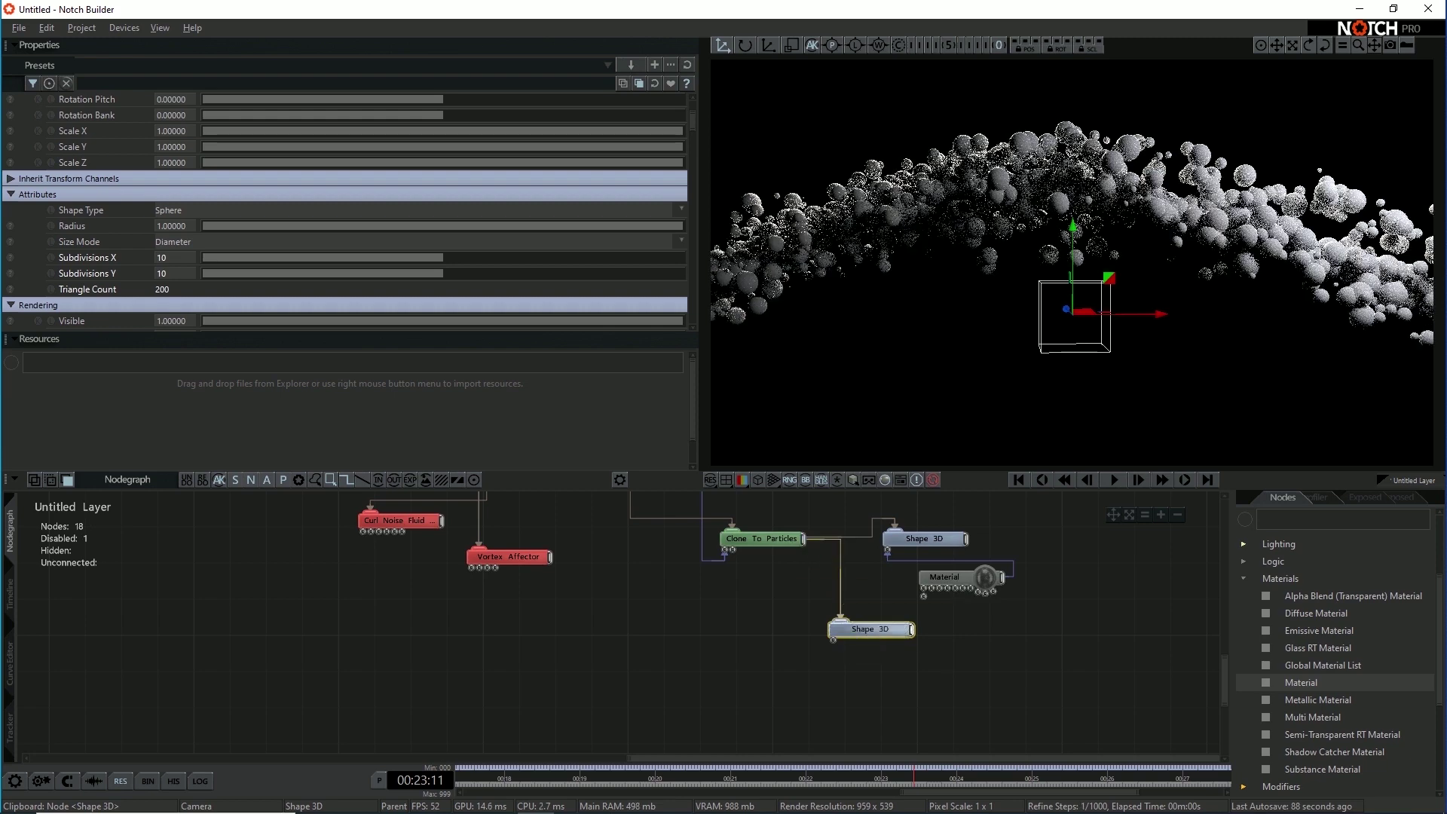
Step: Set the Clone To Particles node's Node Spawn Mode to Random
{"action": "left_click", "coordinate": [762, 538]}
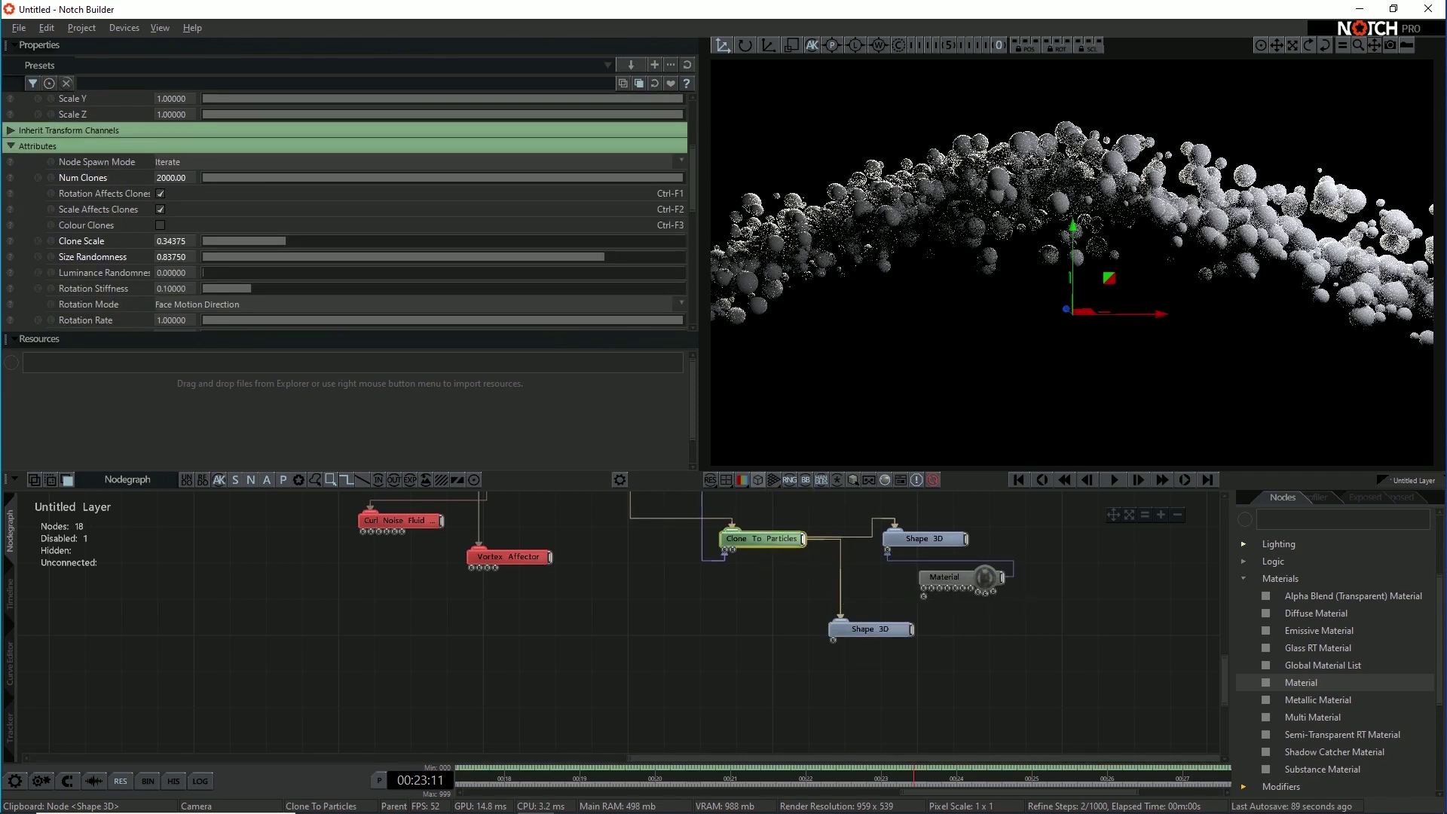
{"action": "left_click", "coordinate": [226, 161]}
{"action": "left_click", "coordinate": [174, 178]}
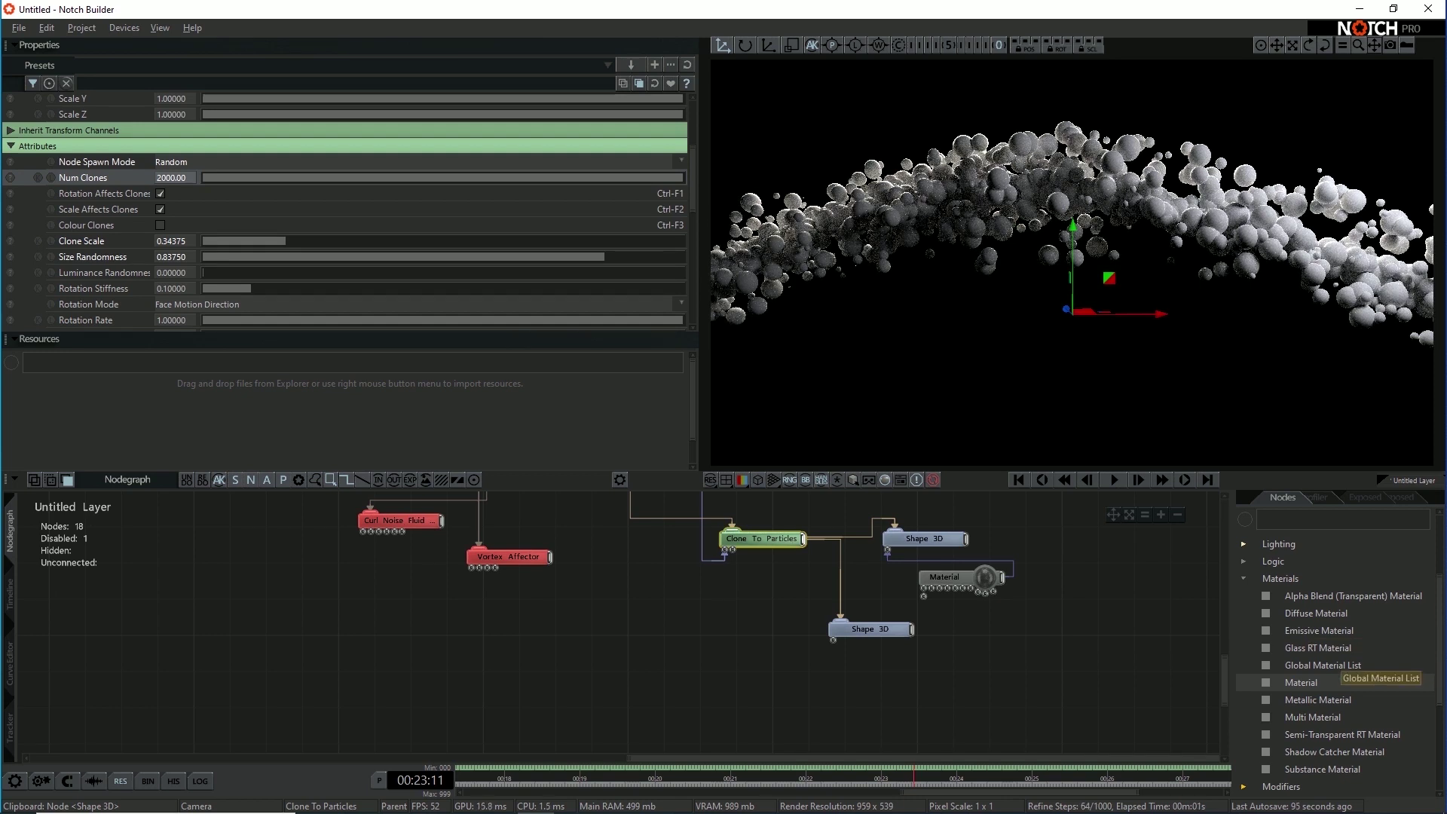
{"action": "left_click", "coordinate": [870, 629]}
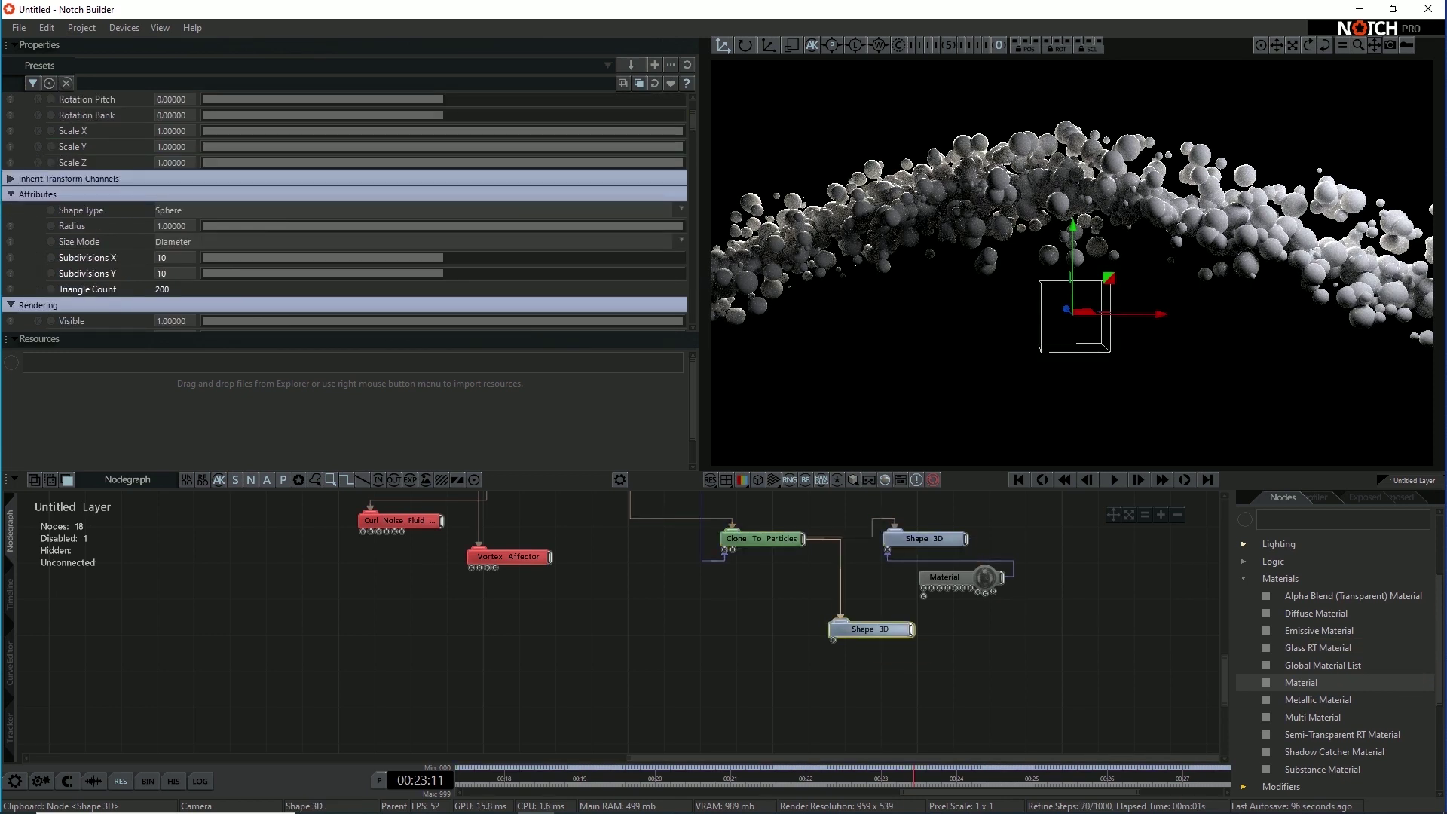
{"action": "left_click", "coordinate": [902, 540]}
{"action": "left_click", "coordinate": [867, 630]}
{"action": "left_click", "coordinate": [876, 519]}
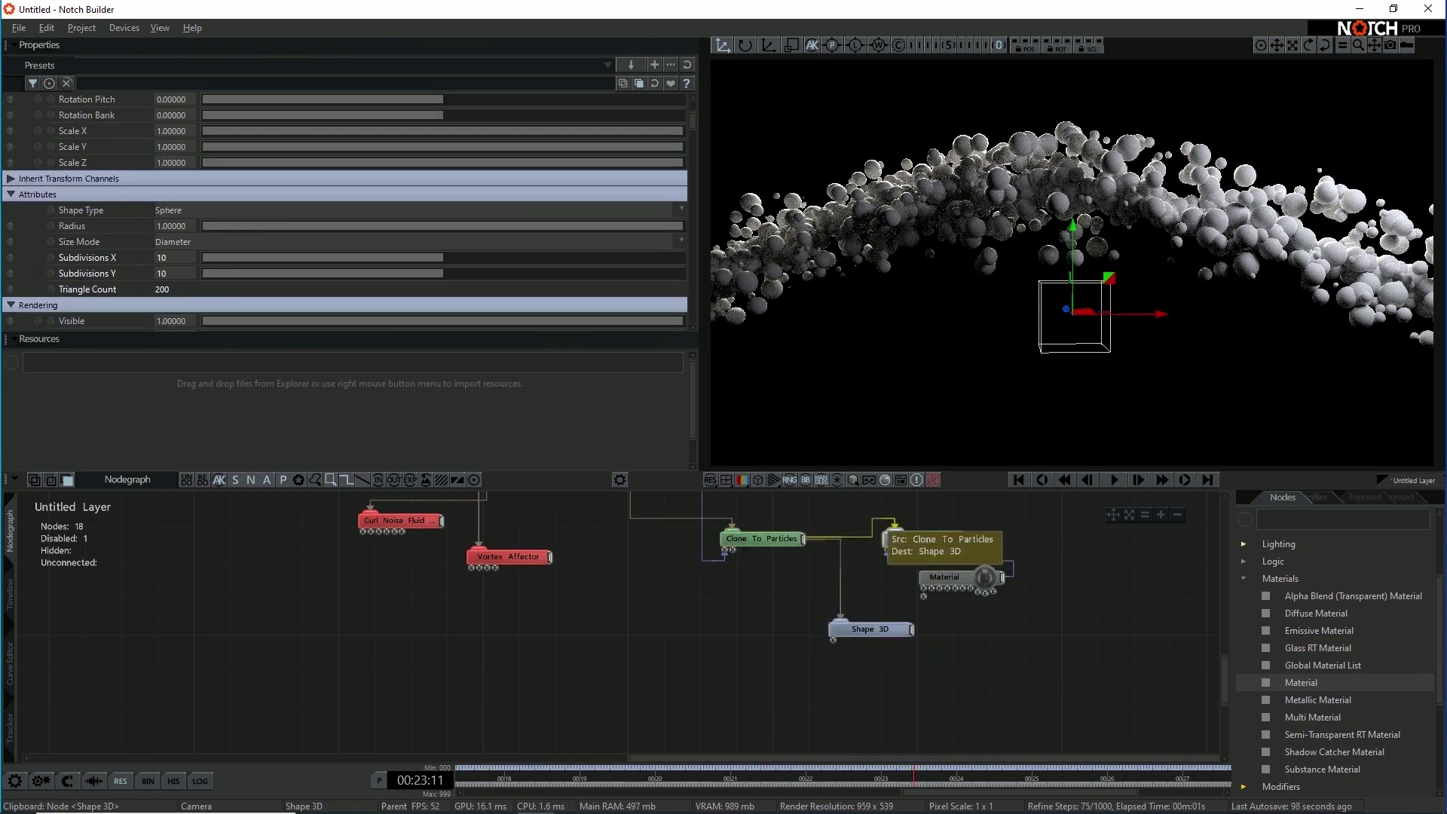
Step: Add a Metallic Material node and attach it to the duplicated Shape 3D's material input
{"action": "left_click", "coordinate": [871, 629]}
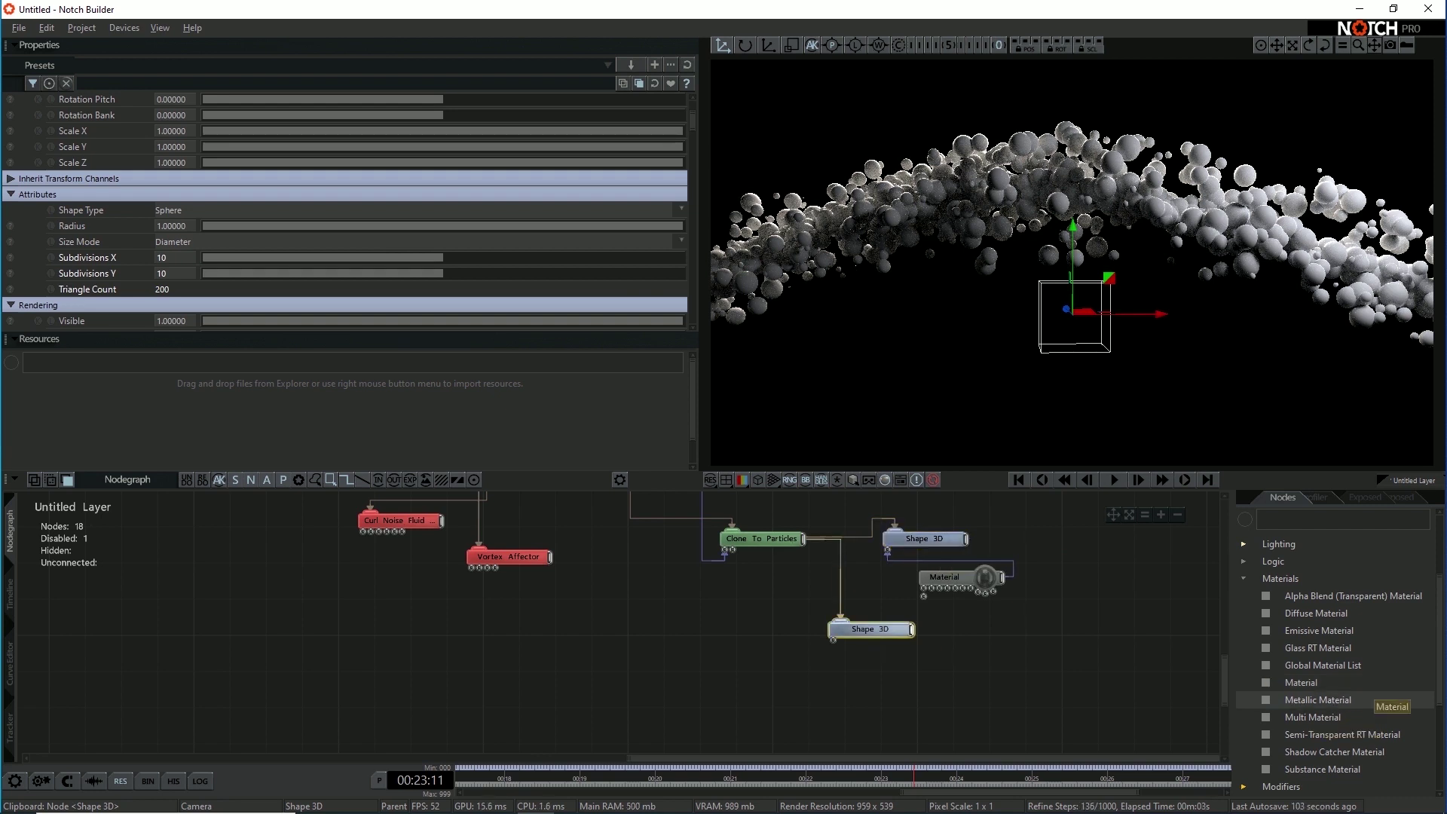
{"action": "left_click_drag", "start_coordinate": [1318, 699], "coordinate": [833, 641]}
{"action": "left_click", "coordinate": [862, 630]}
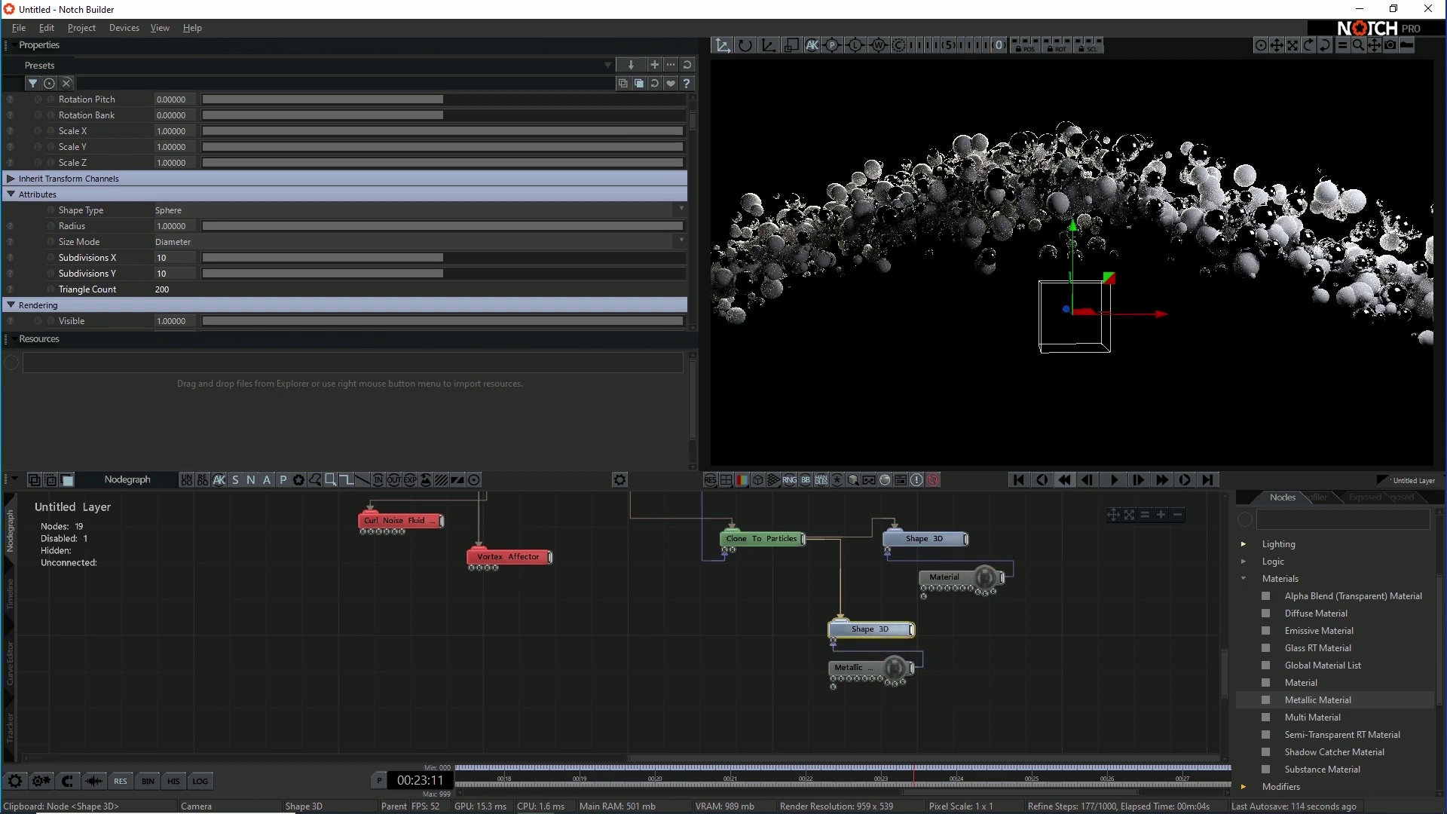
Step: Set the Metallic Material's Roughness to about 0.59 and darken its Specular Colour to grey, RGB 189
{"action": "left_click", "coordinate": [861, 669]}
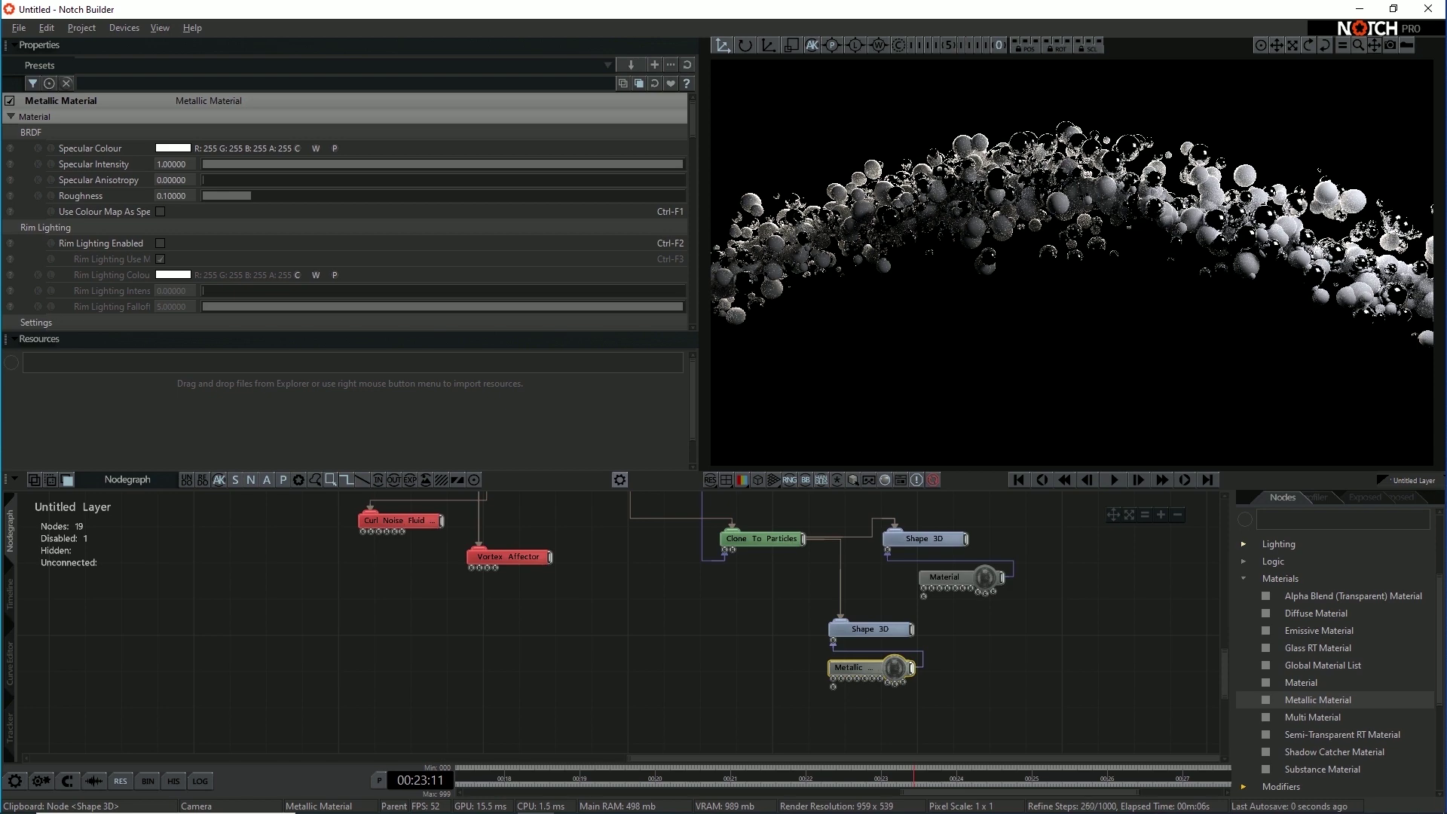
{"action": "left_click_drag", "start_coordinate": [252, 196], "coordinate": [487, 195]}
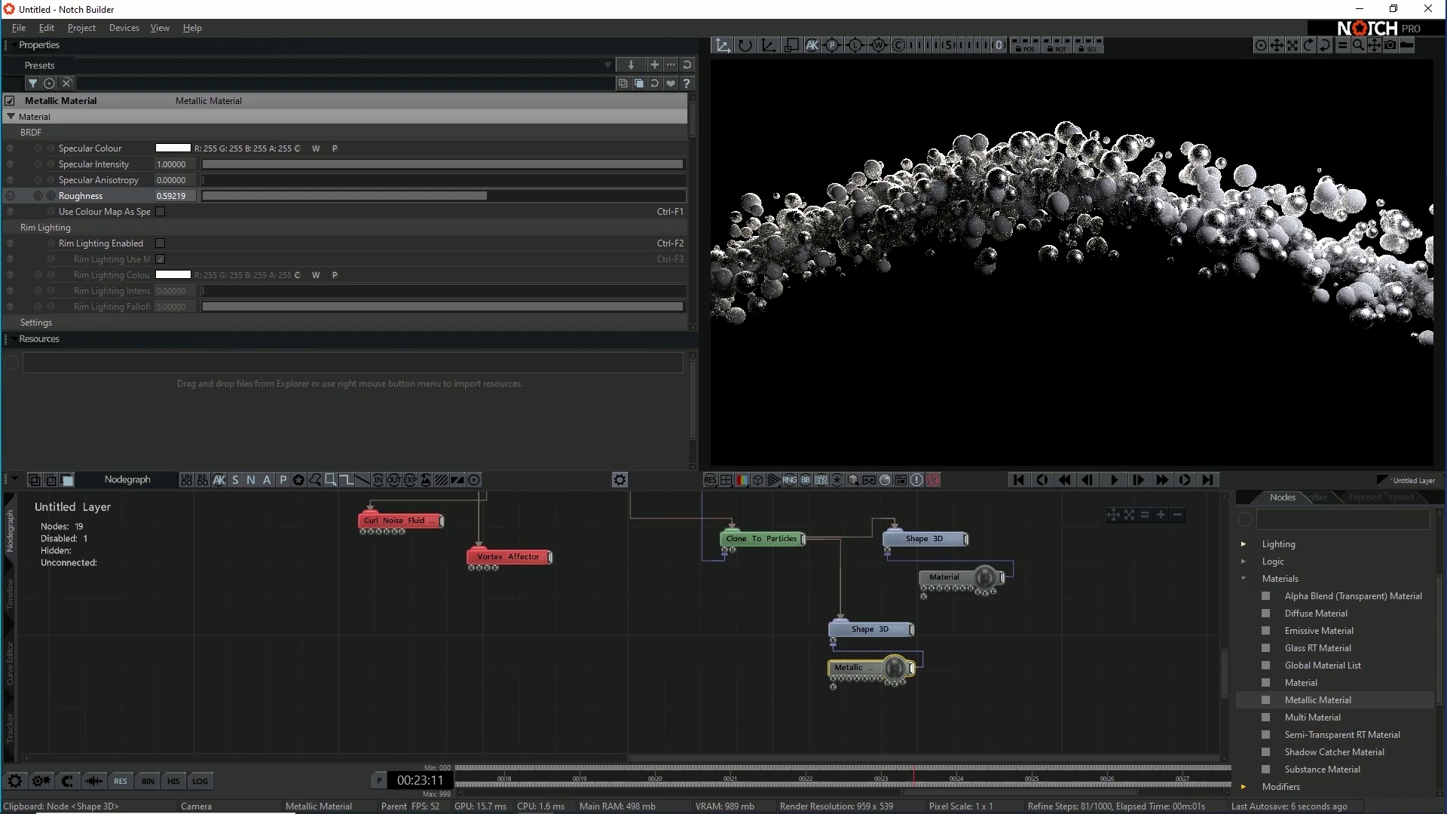
{"action": "left_click", "coordinate": [173, 148]}
{"action": "left_click_drag", "start_coordinate": [188, 162], "coordinate": [187, 200]}
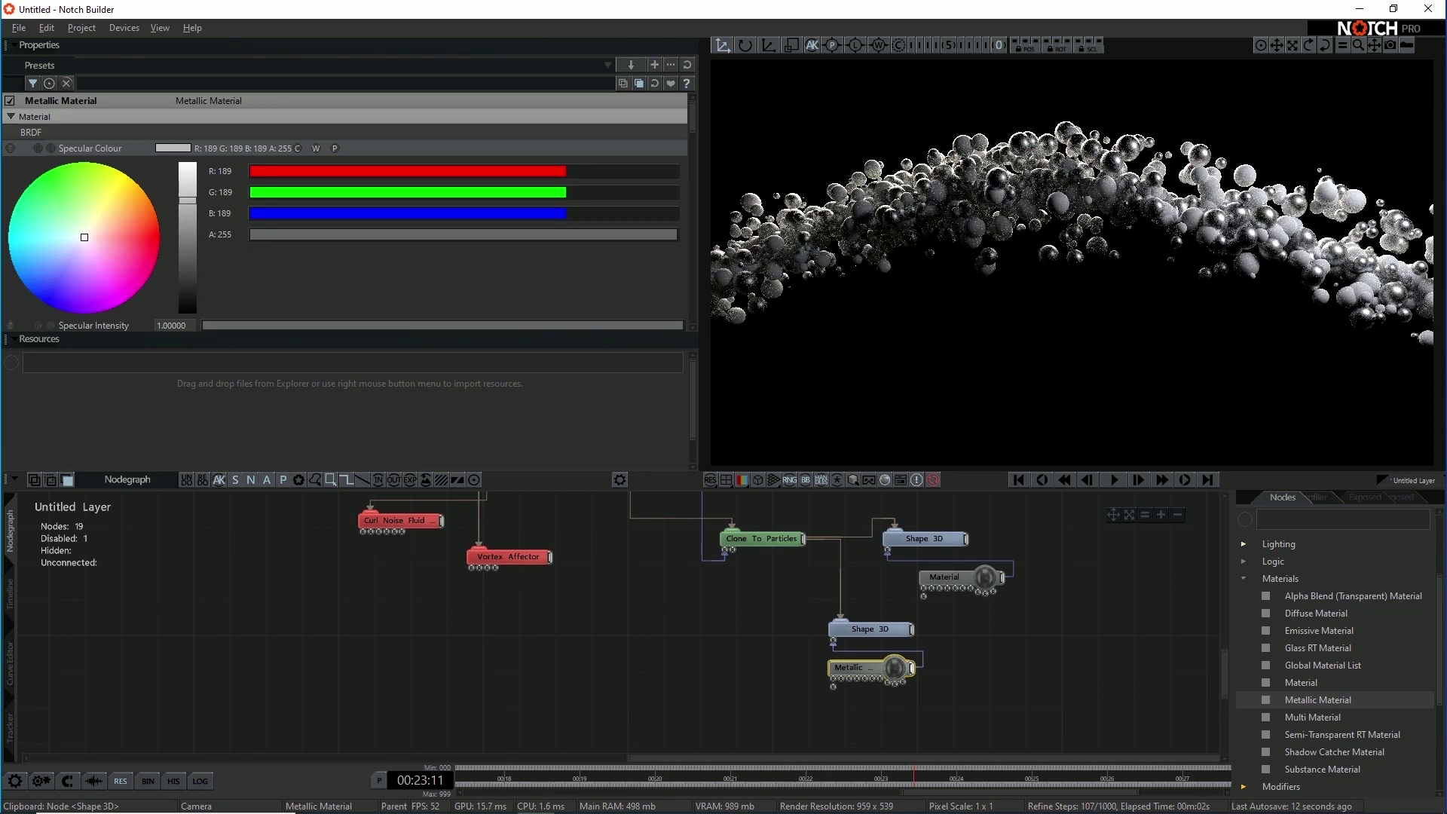
Step: Duplicate the second Shape 3D with its Metallic Material, place the copies beside them, and connect the new shape to Clone To Particles
{"action": "left_click_drag", "start_coordinate": [932, 699], "coordinate": [823, 630]}
{"action": "middle_click_drag", "start_coordinate": [823, 630], "coordinate": [802, 597]}
{"action": "key", "text": "ctrl+c"}
{"action": "key", "text": "ctrl+v"}
{"action": "scroll", "coordinate": [959, 600], "scroll_direction": "up", "scroll_amount": 1}
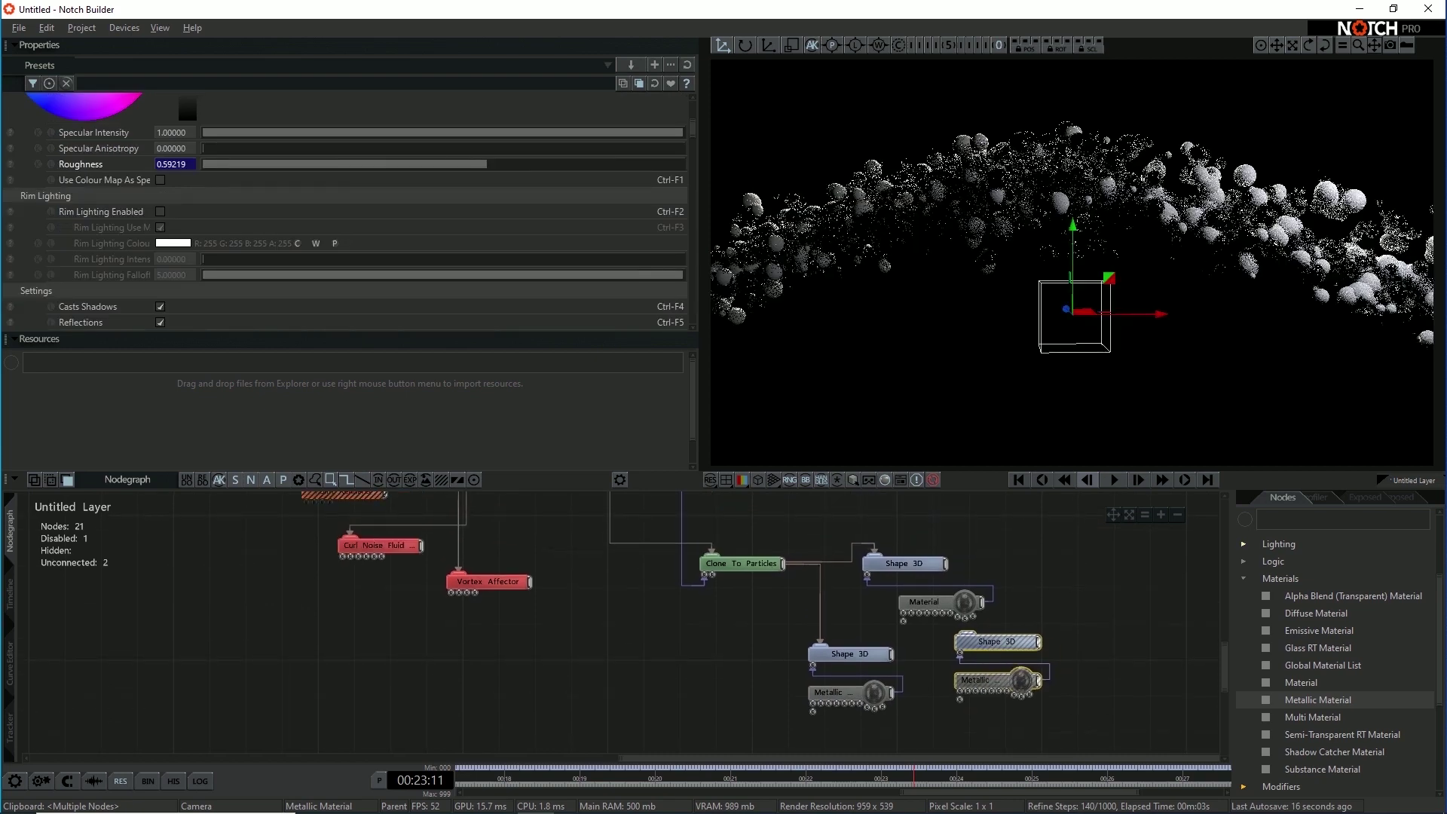
{"action": "left_click_drag", "start_coordinate": [996, 643], "coordinate": [994, 654]}
{"action": "left_click", "coordinate": [925, 641]}
{"action": "left_click_drag", "start_coordinate": [783, 564], "coordinate": [967, 653]}
Step: Darken the copied Metallic Material's Specular Colour to RGB 100 and set its Roughness to about 0.09
{"action": "left_click", "coordinate": [1031, 692]}
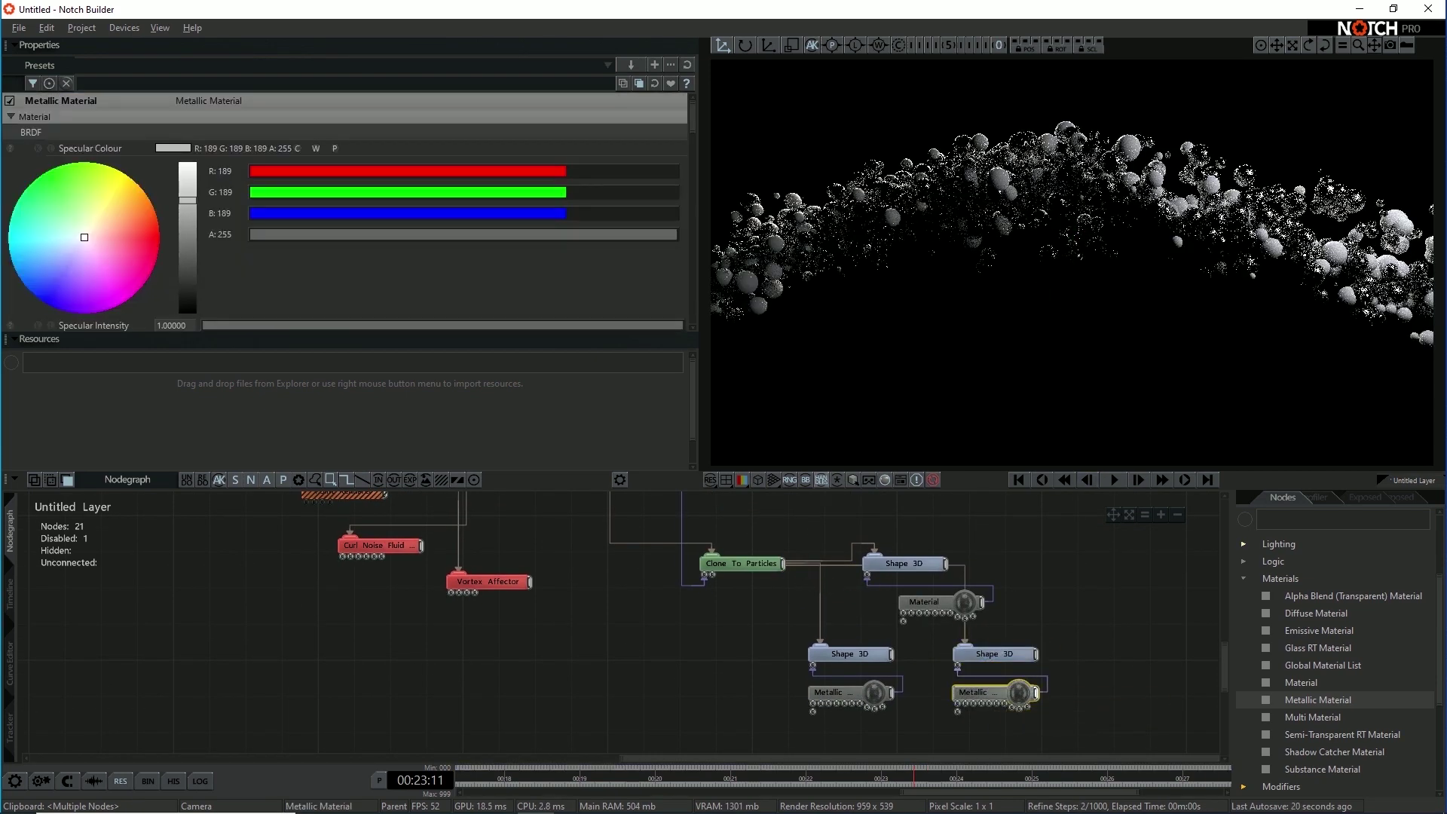
{"action": "left_click_drag", "start_coordinate": [188, 201], "coordinate": [187, 254]}
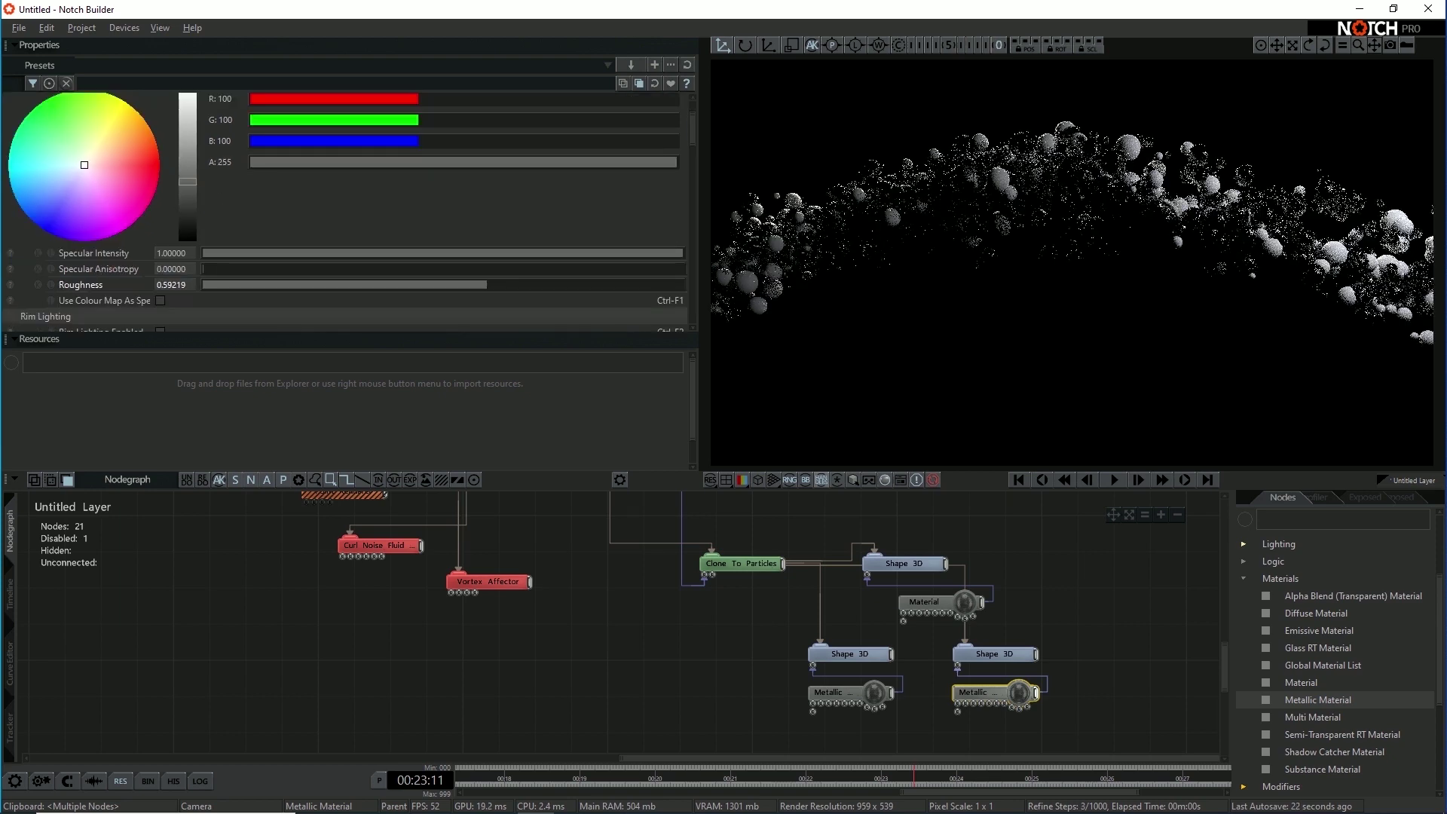
{"action": "left_click_drag", "start_coordinate": [273, 285], "coordinate": [256, 285]}
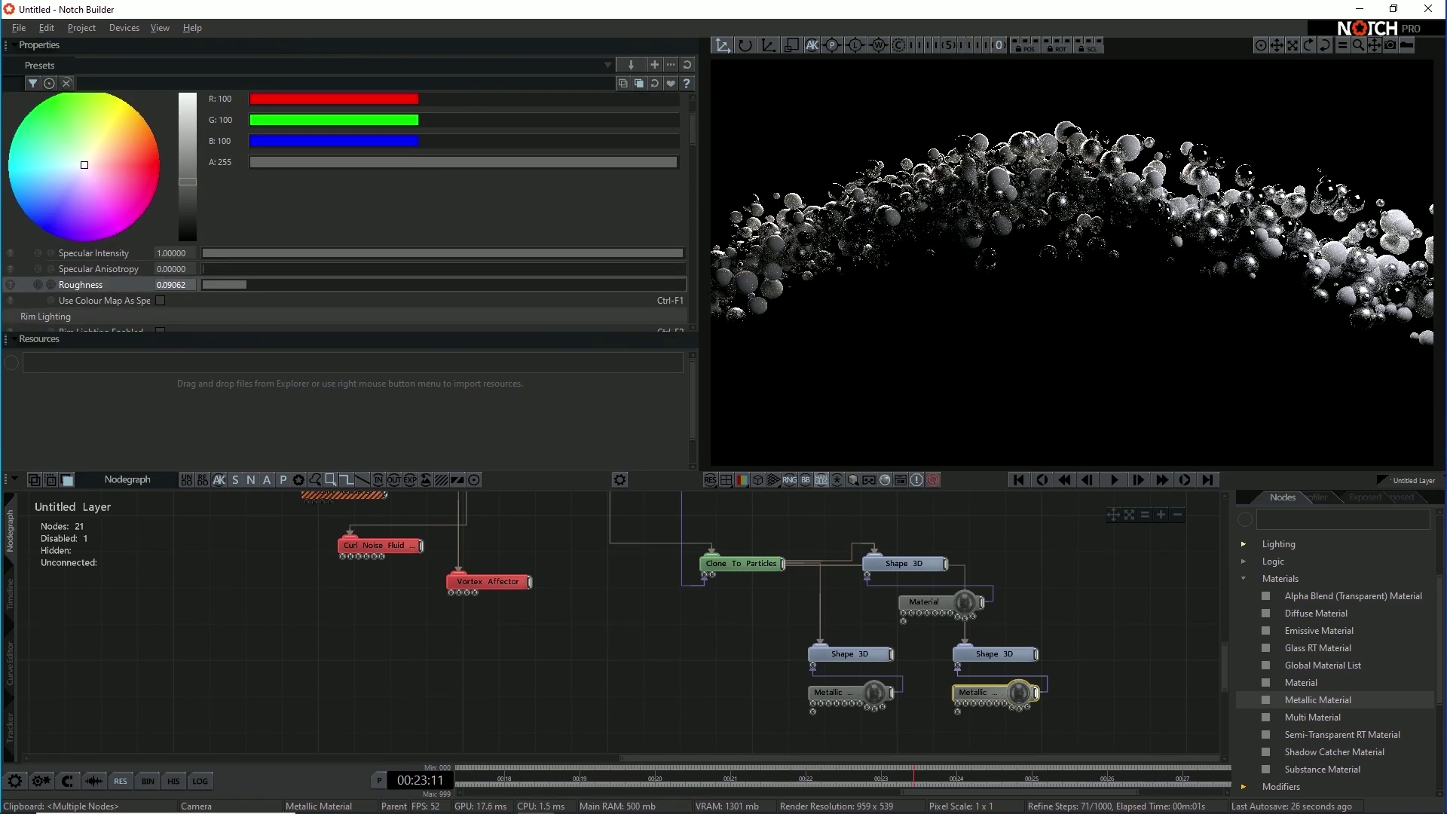
Step: Switch the viewport to the Orbit View and examine the path-traced sphere materials up close
{"action": "scroll", "coordinate": [1339, 664], "scroll_direction": "down", "scroll_amount": 1}
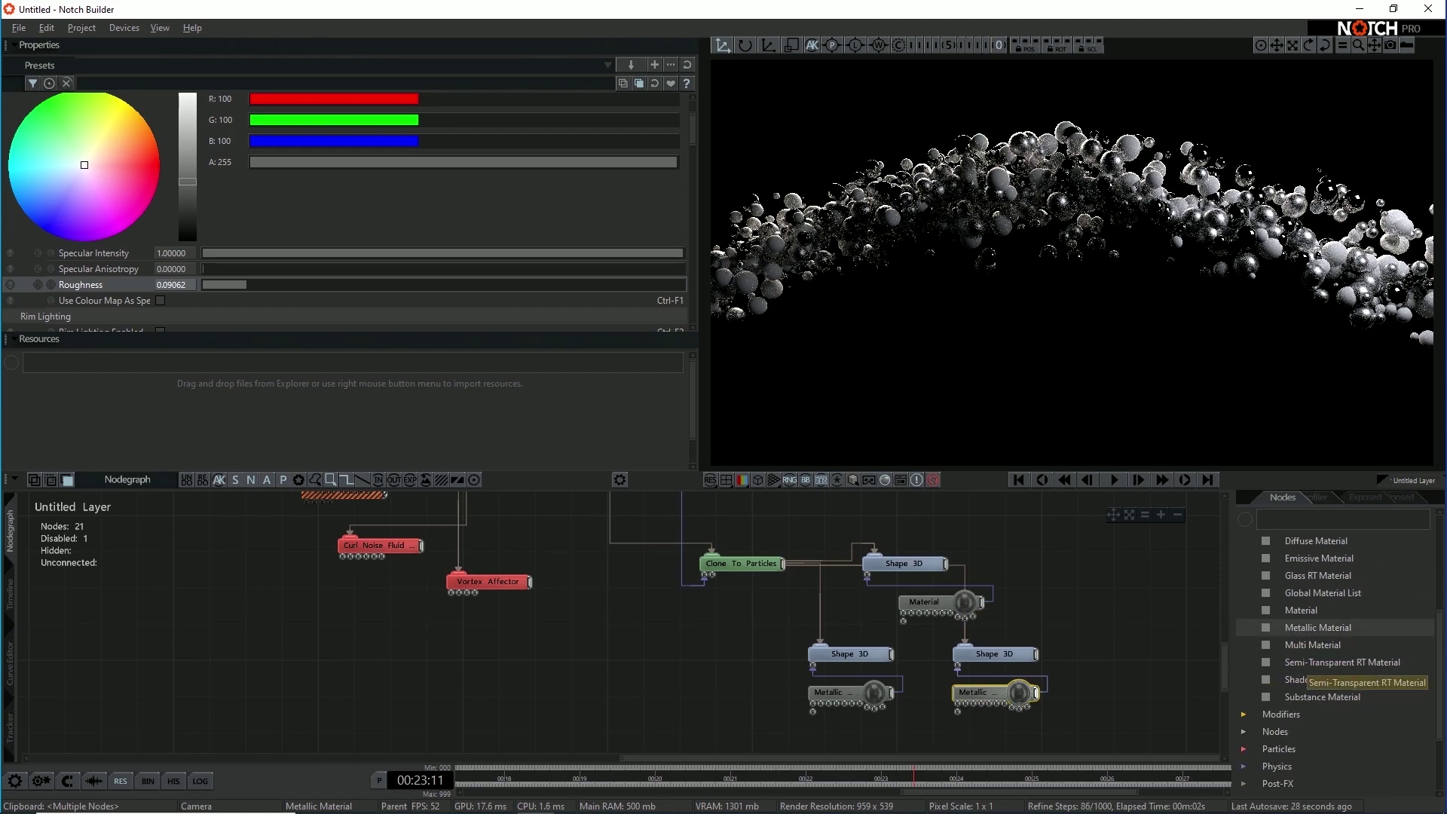
{"action": "key", "text": "5"}
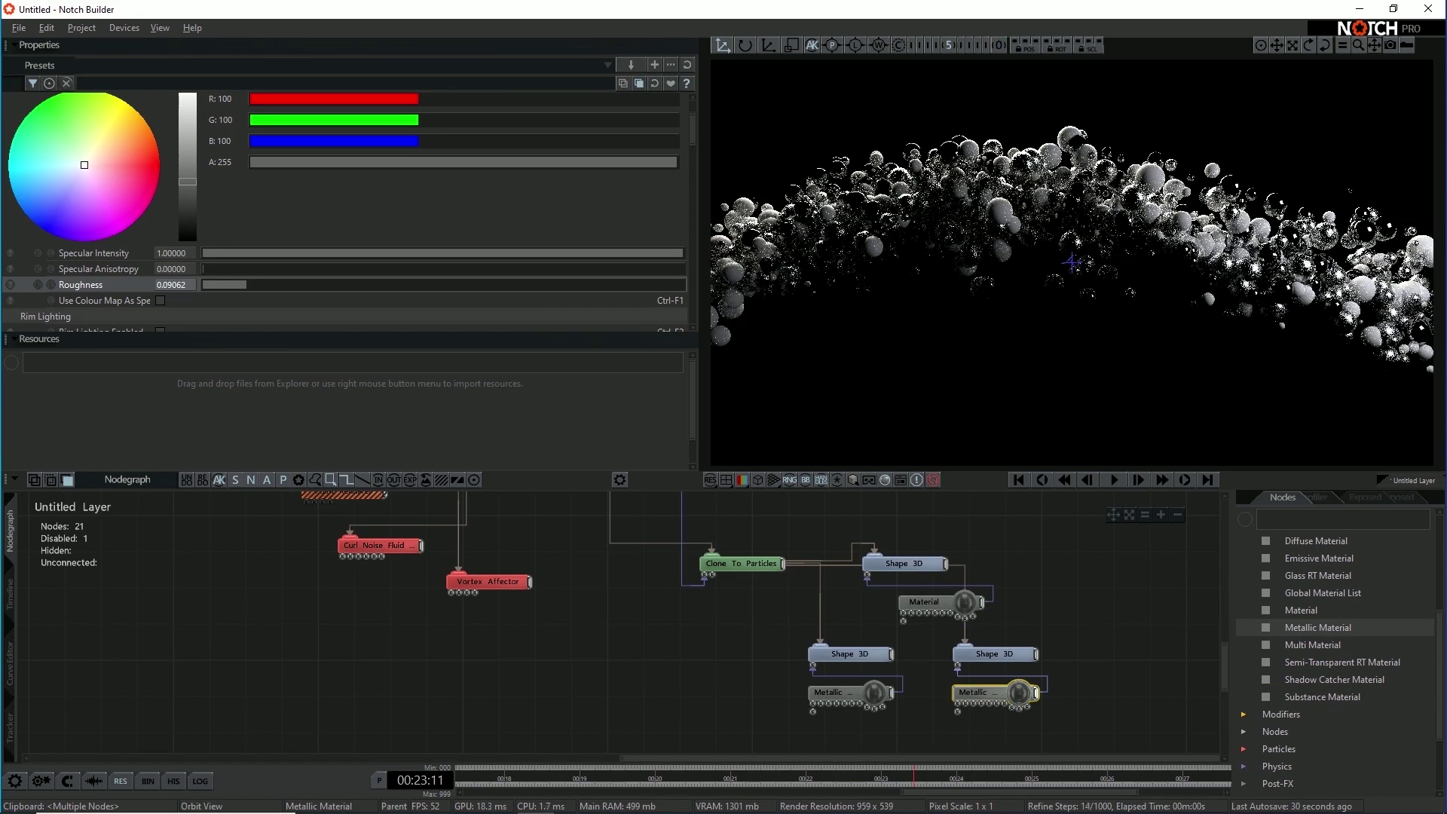
{"action": "scroll", "coordinate": [1072, 262], "scroll_direction": "up", "scroll_amount": 10}
{"action": "right_click_drag", "start_coordinate": [1072, 262], "coordinate": [1055, 347]}
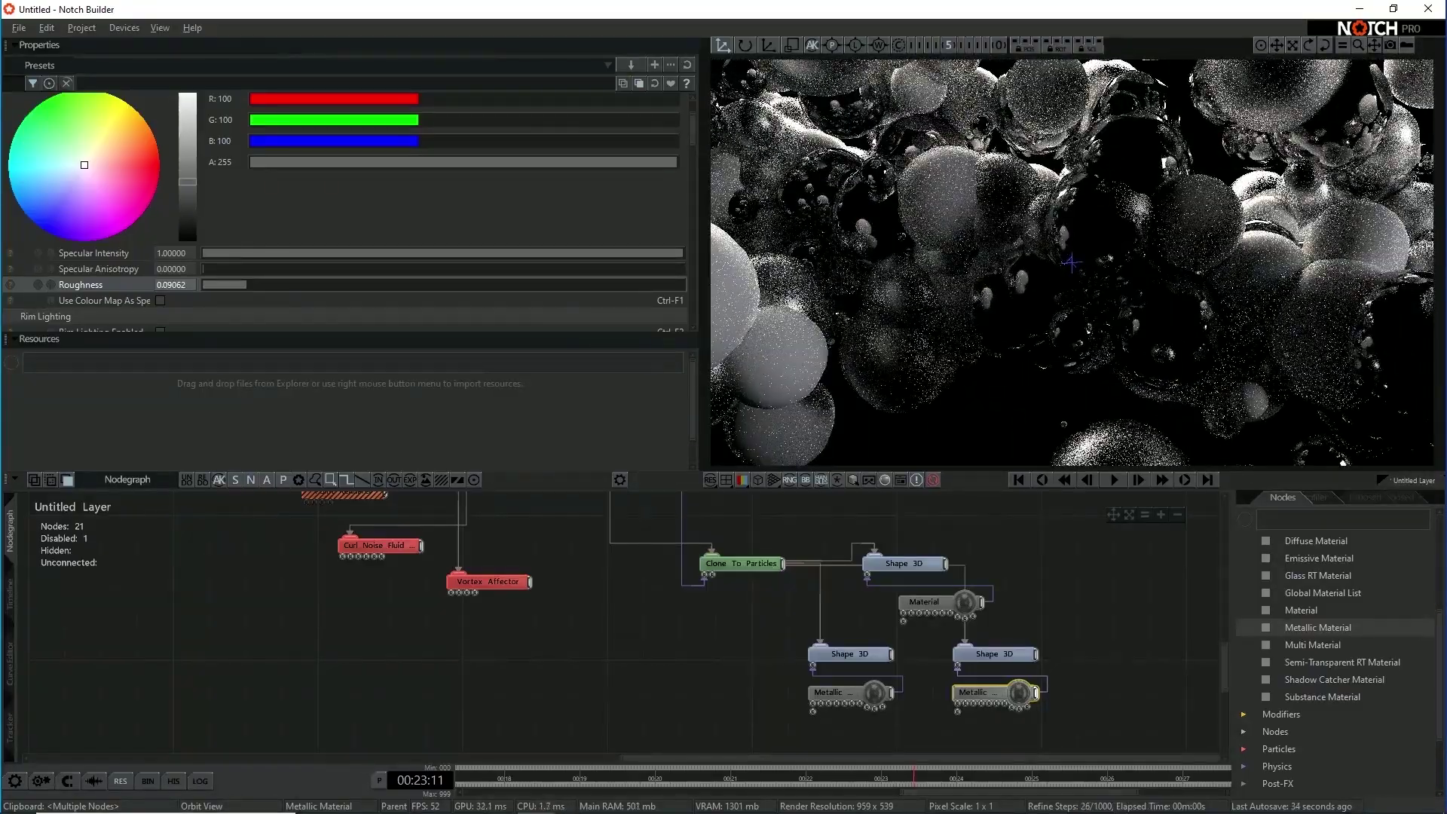
{"action": "scroll", "coordinate": [1072, 263], "scroll_direction": "up", "scroll_amount": 5}
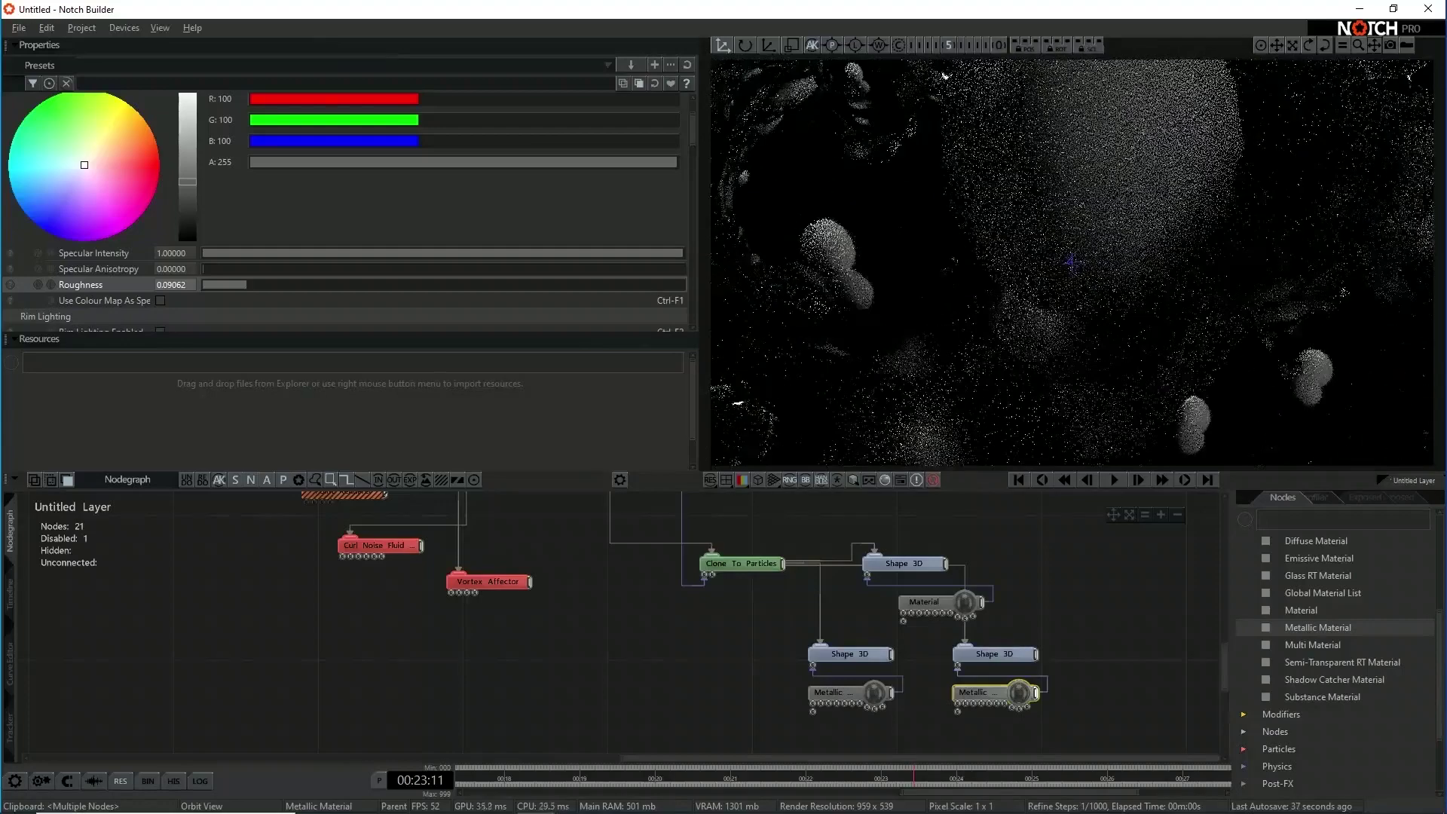
{"action": "scroll", "coordinate": [1072, 262], "scroll_direction": "down", "scroll_amount": 4}
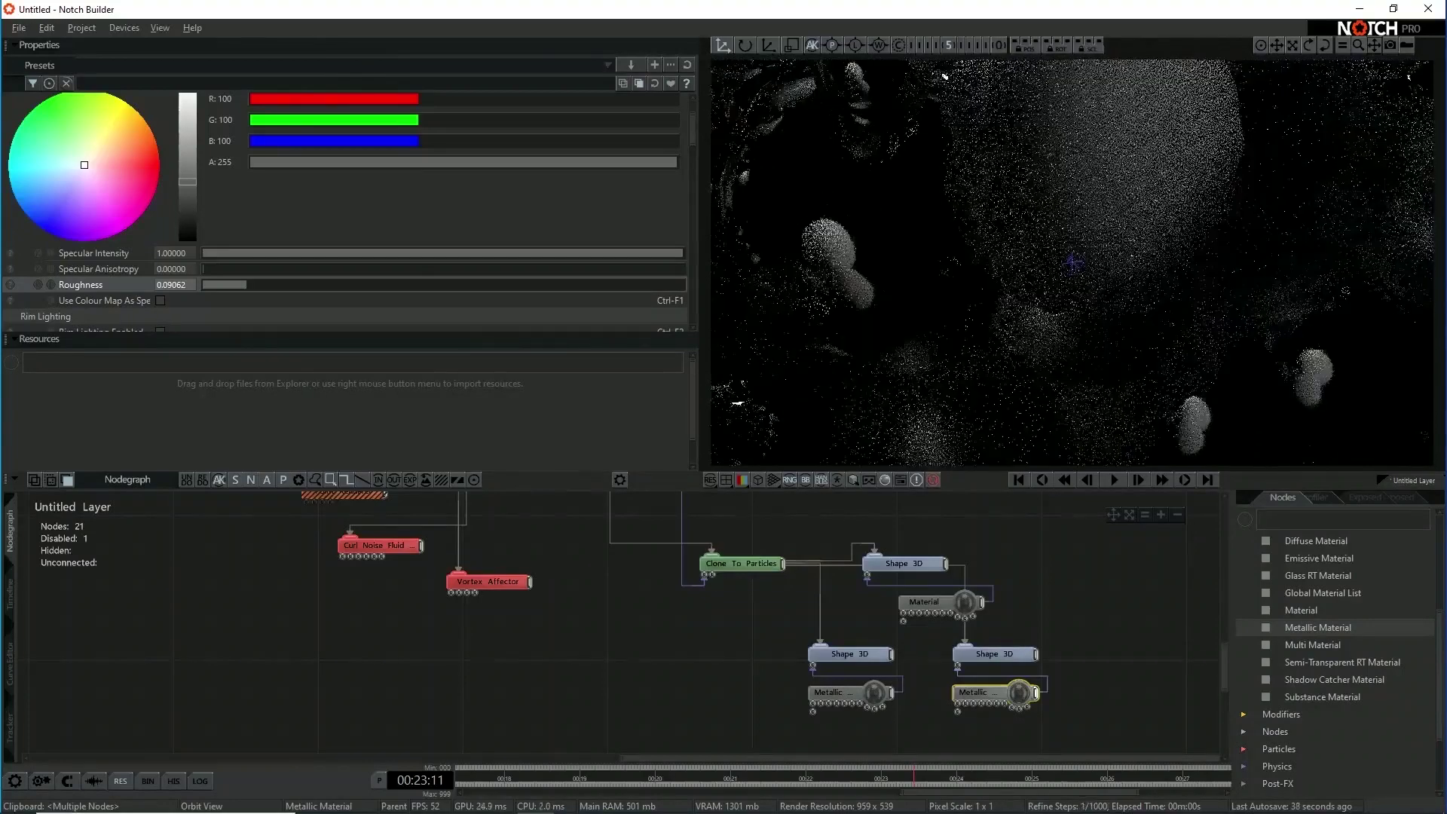
{"action": "middle_click_drag", "start_coordinate": [799, 528], "coordinate": [876, 668]}
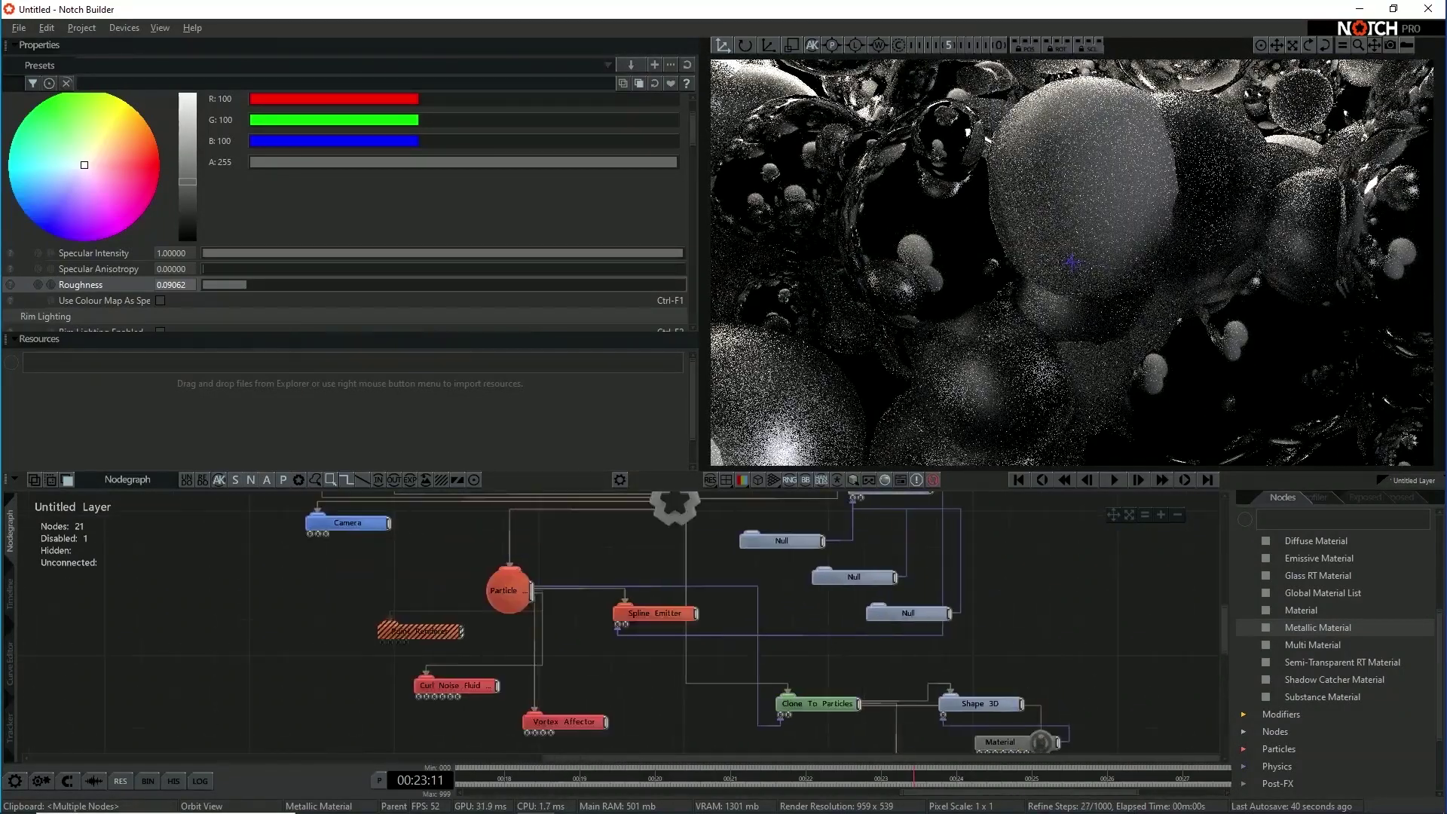
Step: Set the Pathtracer's Max. Diffuse Depth to 3 and both Max. Glossy Depth and Max. Refraction Depth to 4
{"action": "middle_click_drag", "start_coordinate": [701, 520], "coordinate": [723, 628]}
{"action": "left_click", "coordinate": [630, 560]}
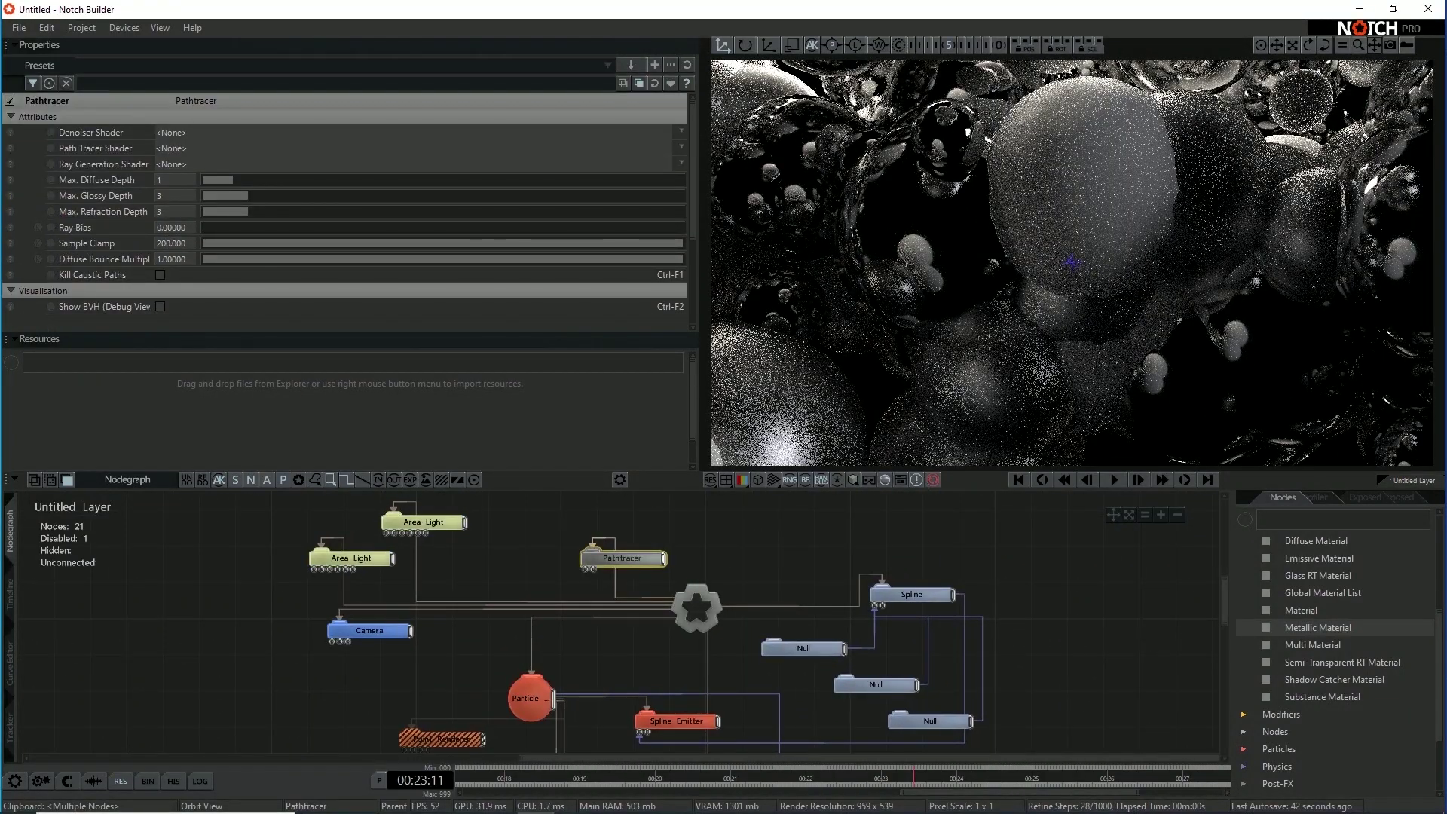
{"action": "left_click", "coordinate": [174, 180]}
{"action": "type", "text": "3"}
{"action": "key", "text": "Return"}
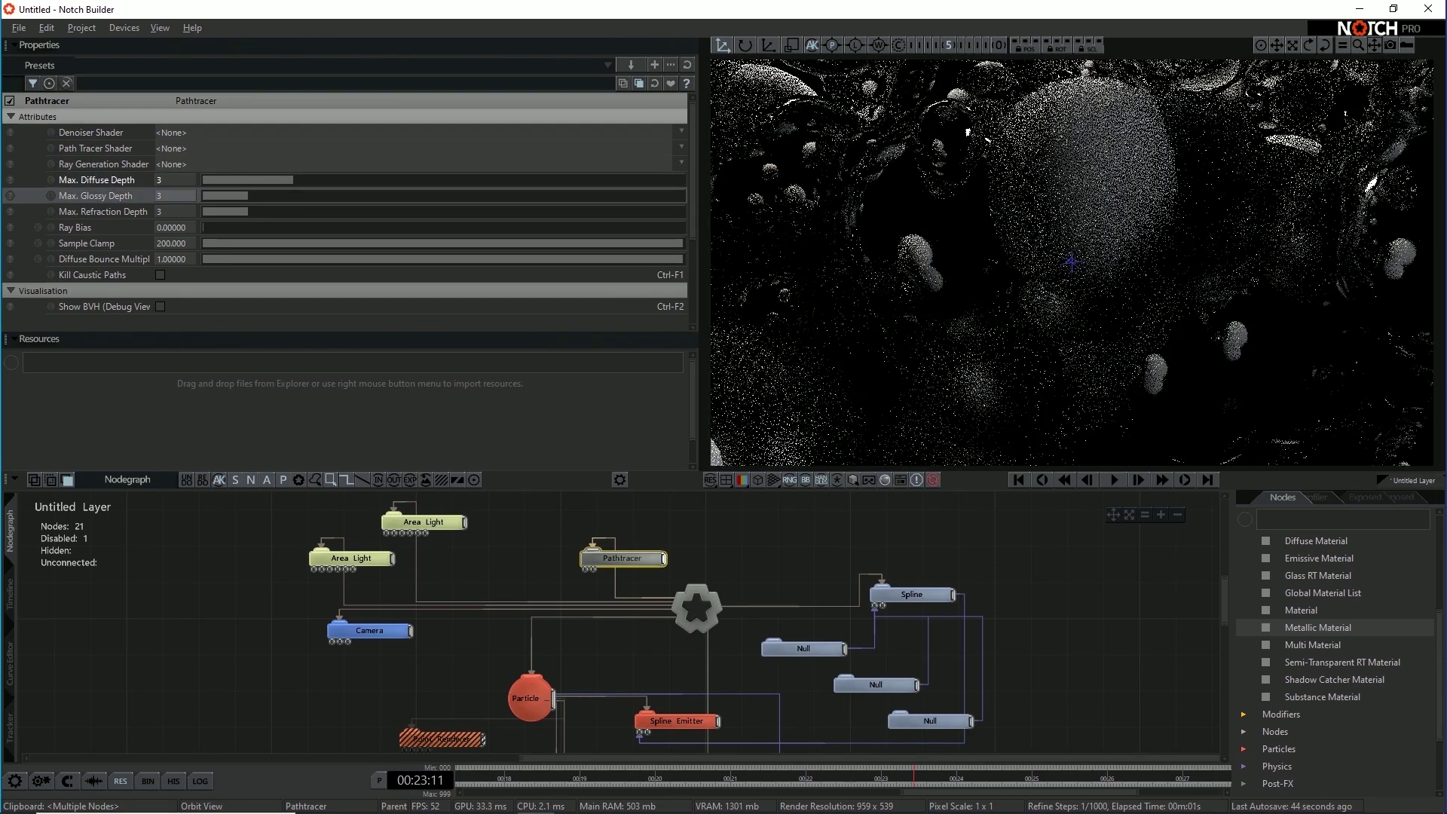
{"action": "type", "text": "4"}
{"action": "key", "text": "Tab"}
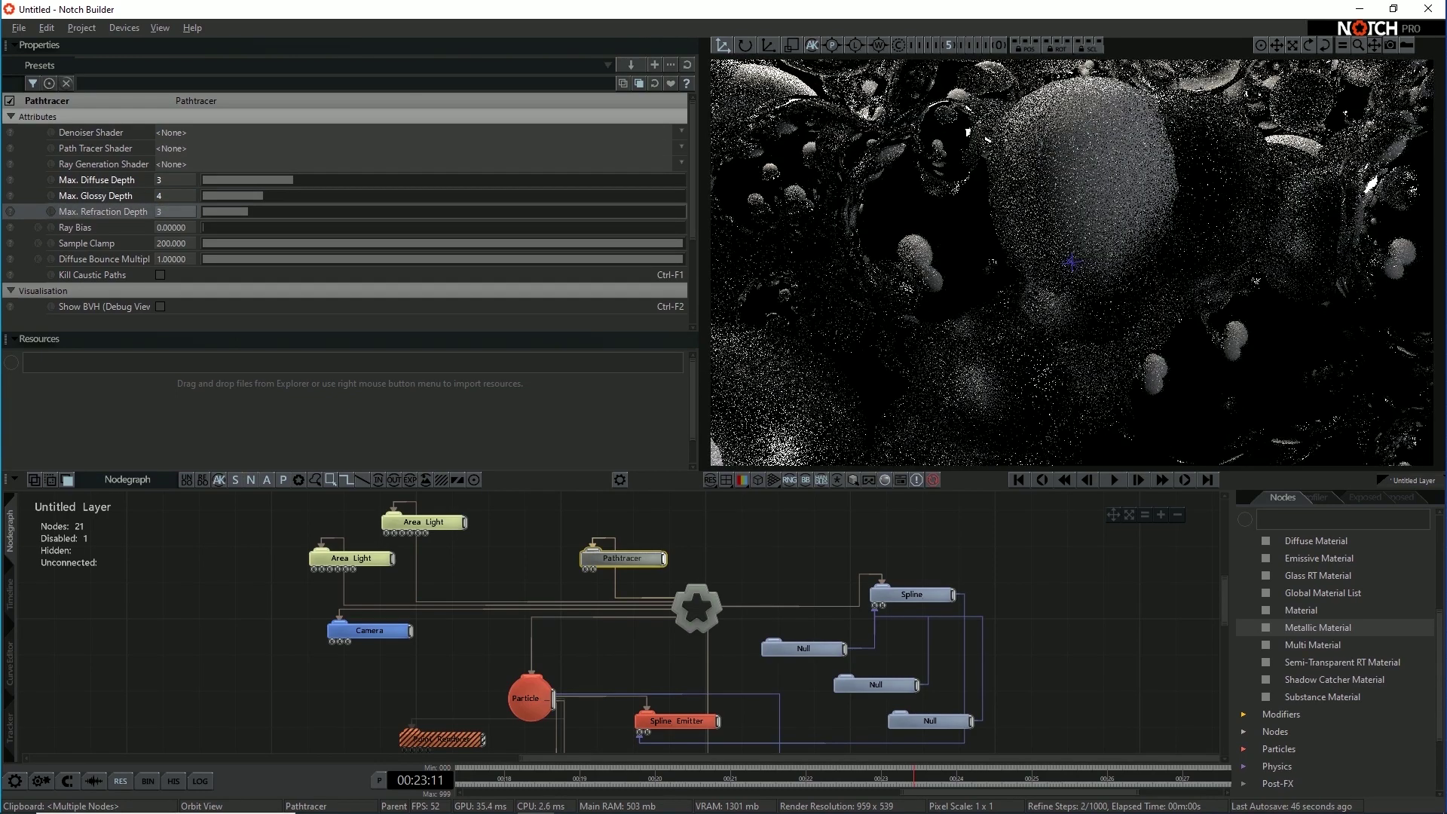
{"action": "type", "text": "4"}
{"action": "key", "text": "Return"}
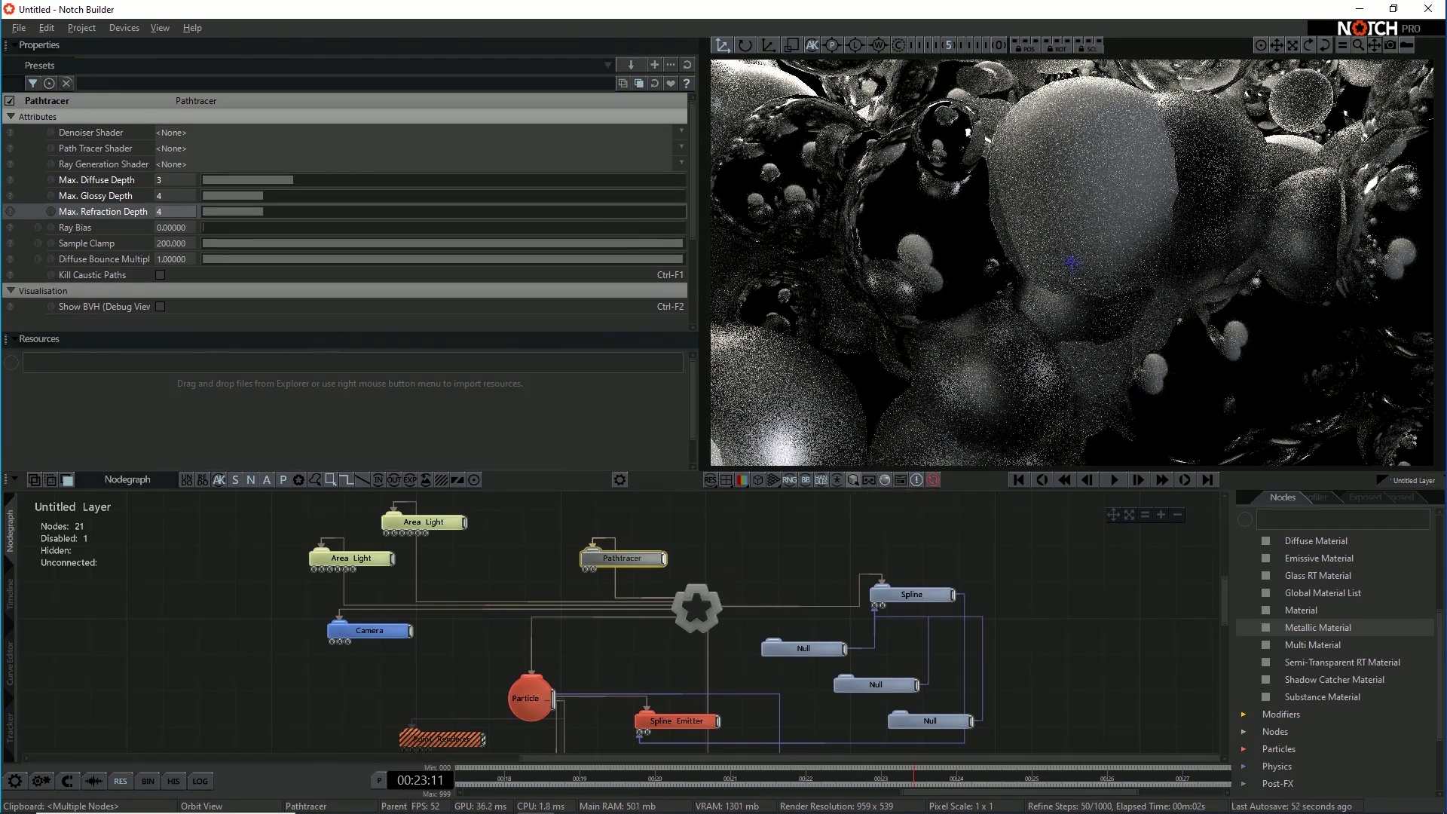
Step: Compare the render with the Pathtracer disabled, then re-enable it and return the viewport to the Camera view
{"action": "key", "text": "d"}
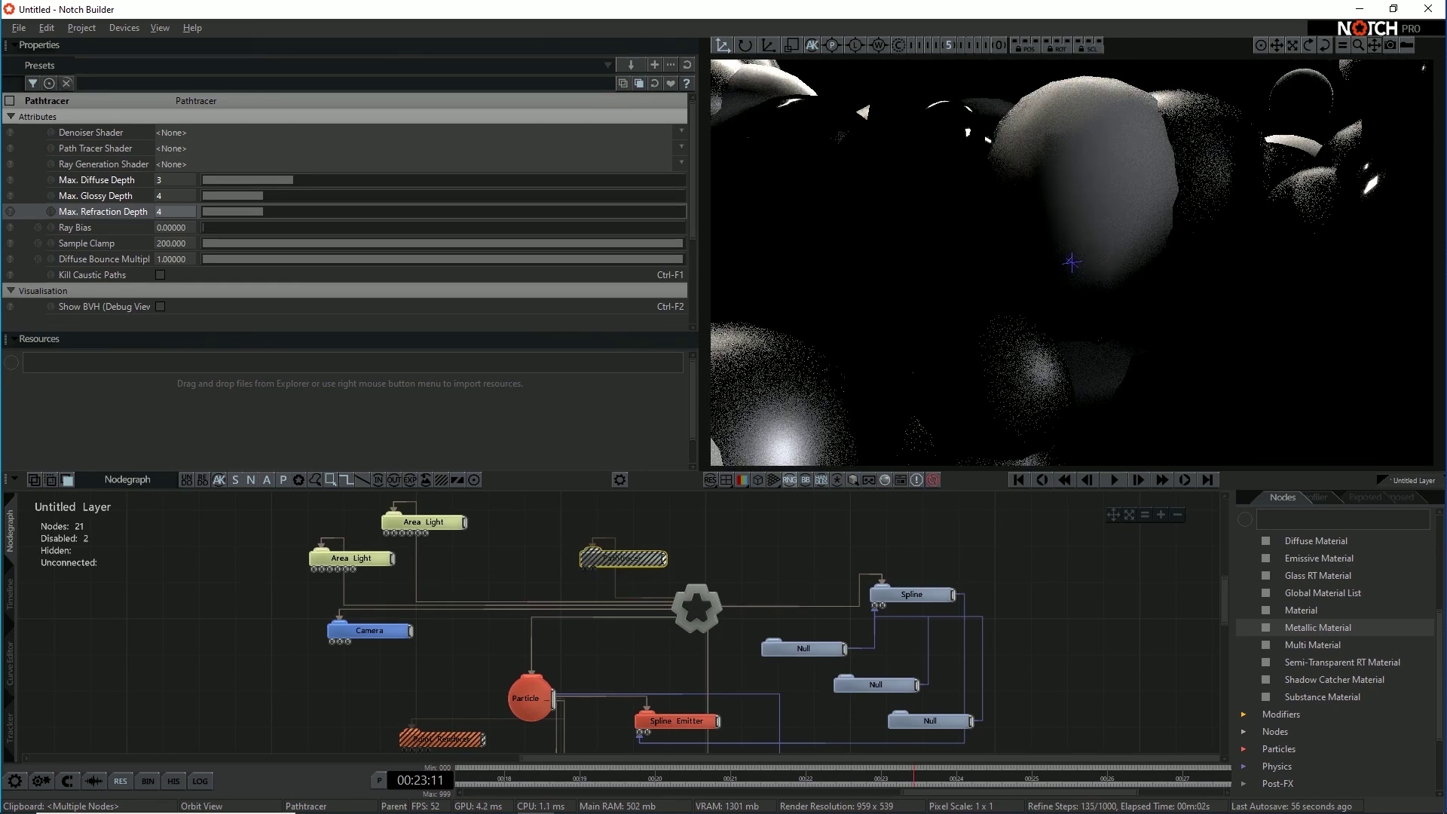
{"action": "key", "text": "ctrl+e"}
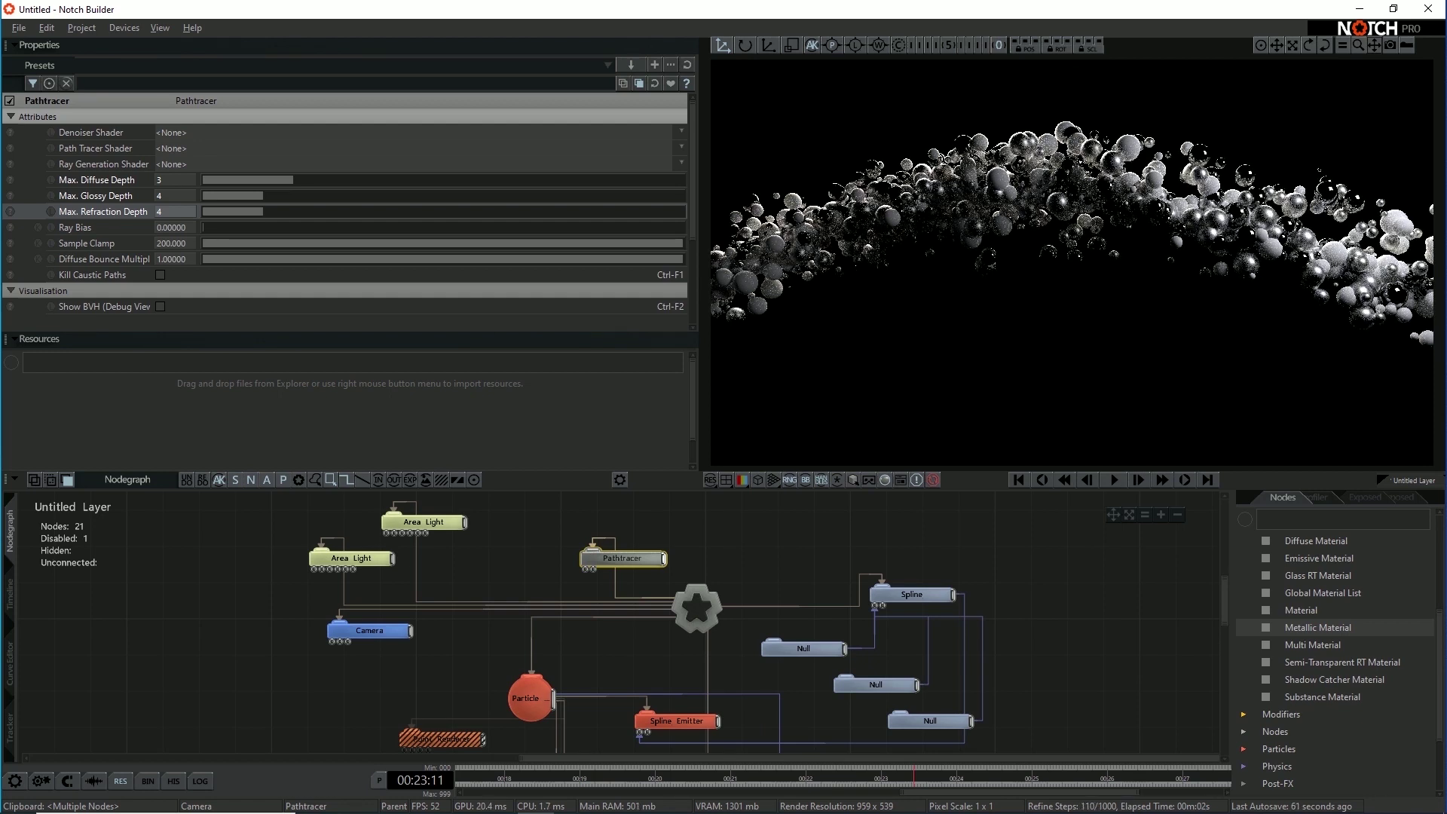
Step: Duplicate a Shape 3D sphere, connect the copy to Clone To Particles, and give it a Glass RT Material
{"action": "mouse_move", "coordinate": [784, 716]}
{"action": "middle_mouse_down"}
{"action": "mouse_move", "coordinate": [749, 523]}
{"action": "mouse_move", "coordinate": [697, 412]}
{"action": "middle_mouse_up"}
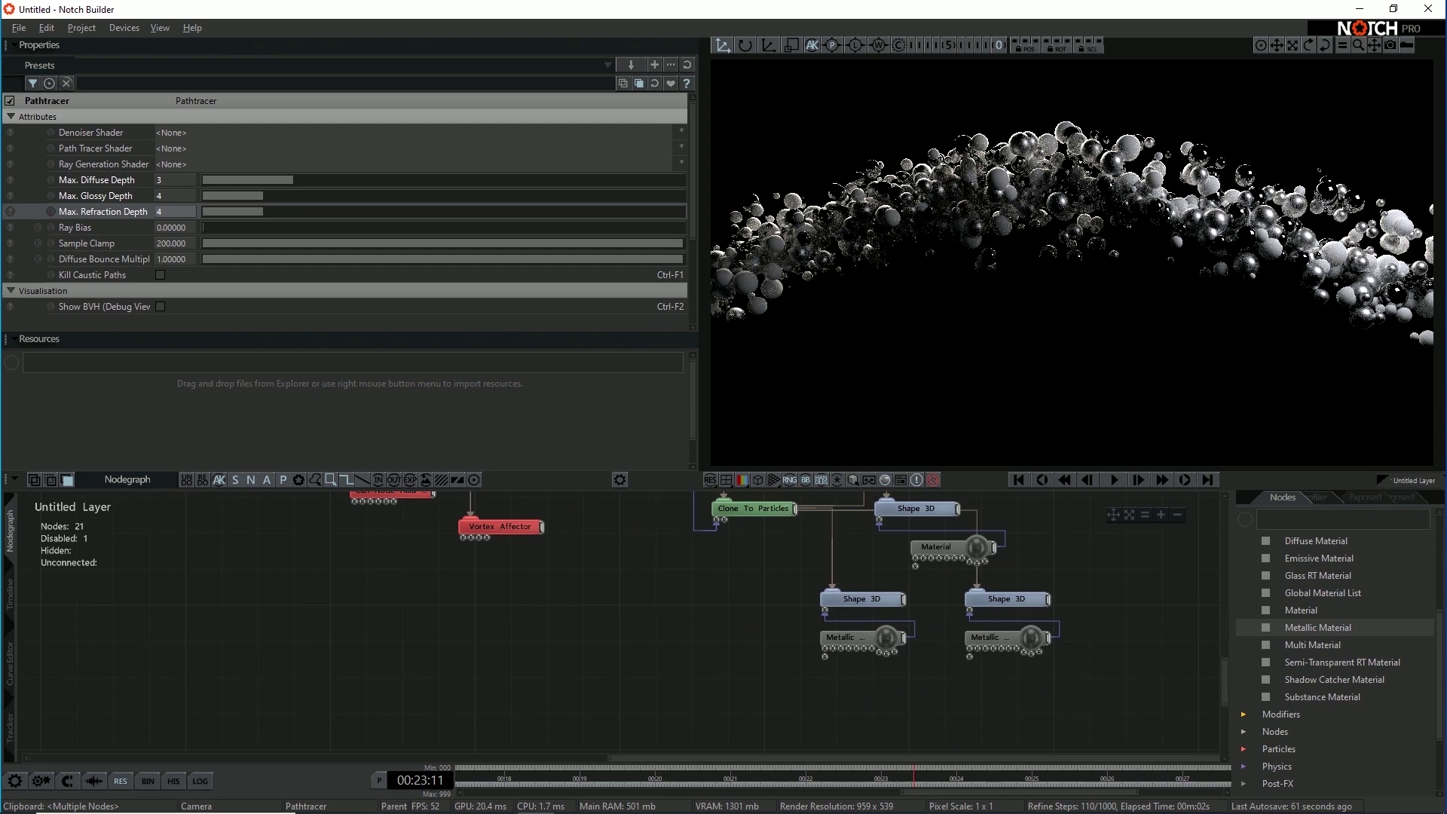
{"action": "left_click_drag", "start_coordinate": [1044, 684], "coordinate": [1001, 602]}
{"action": "left_click", "coordinate": [1082, 628]}
{"action": "left_click", "coordinate": [1010, 599]}
{"action": "key", "text": "ctrl+c"}
{"action": "left_click", "coordinate": [1082, 629]}
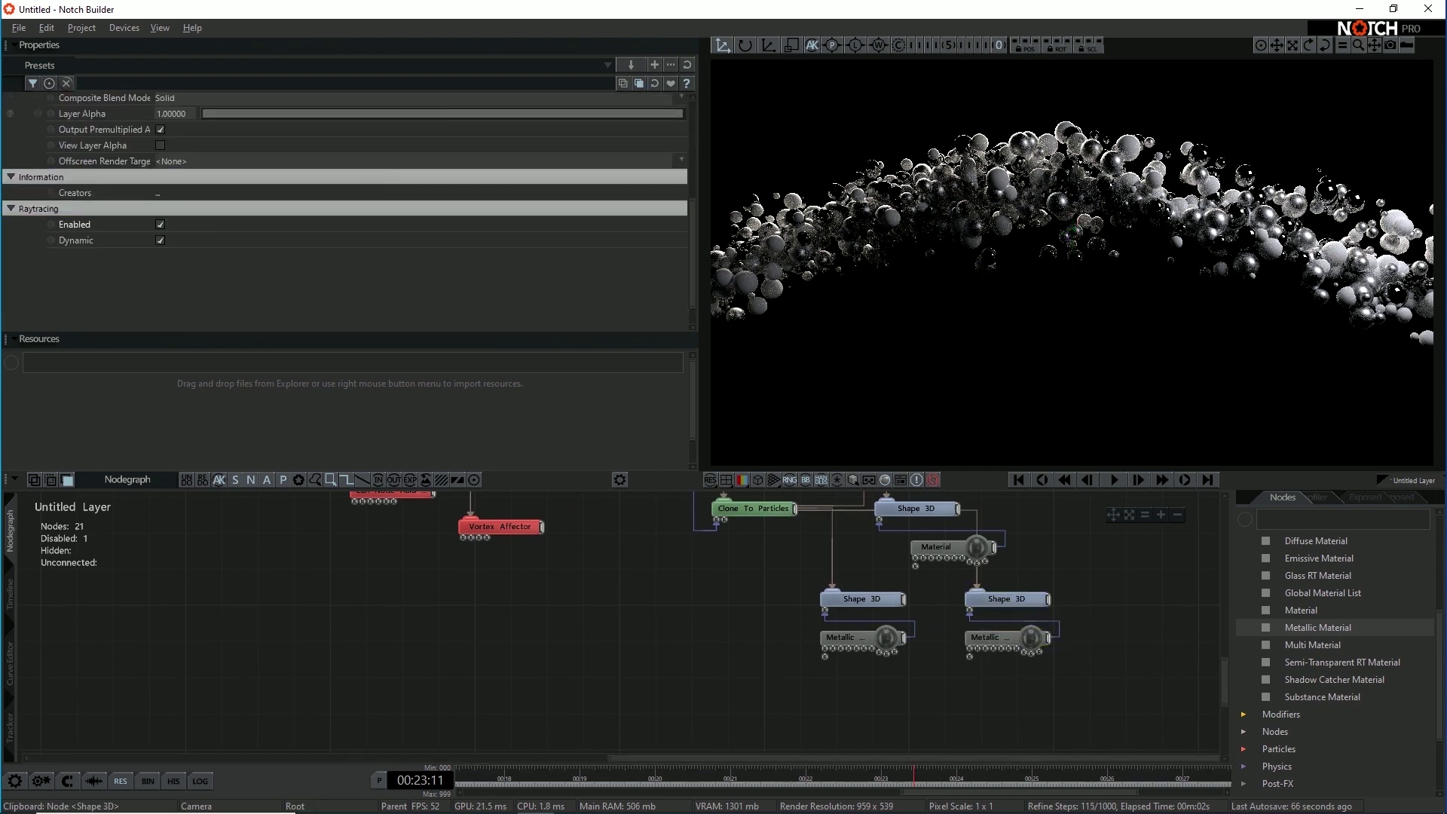
{"action": "key", "text": "ctrl+v"}
{"action": "left_click_drag", "start_coordinate": [796, 510], "coordinate": [933, 669]}
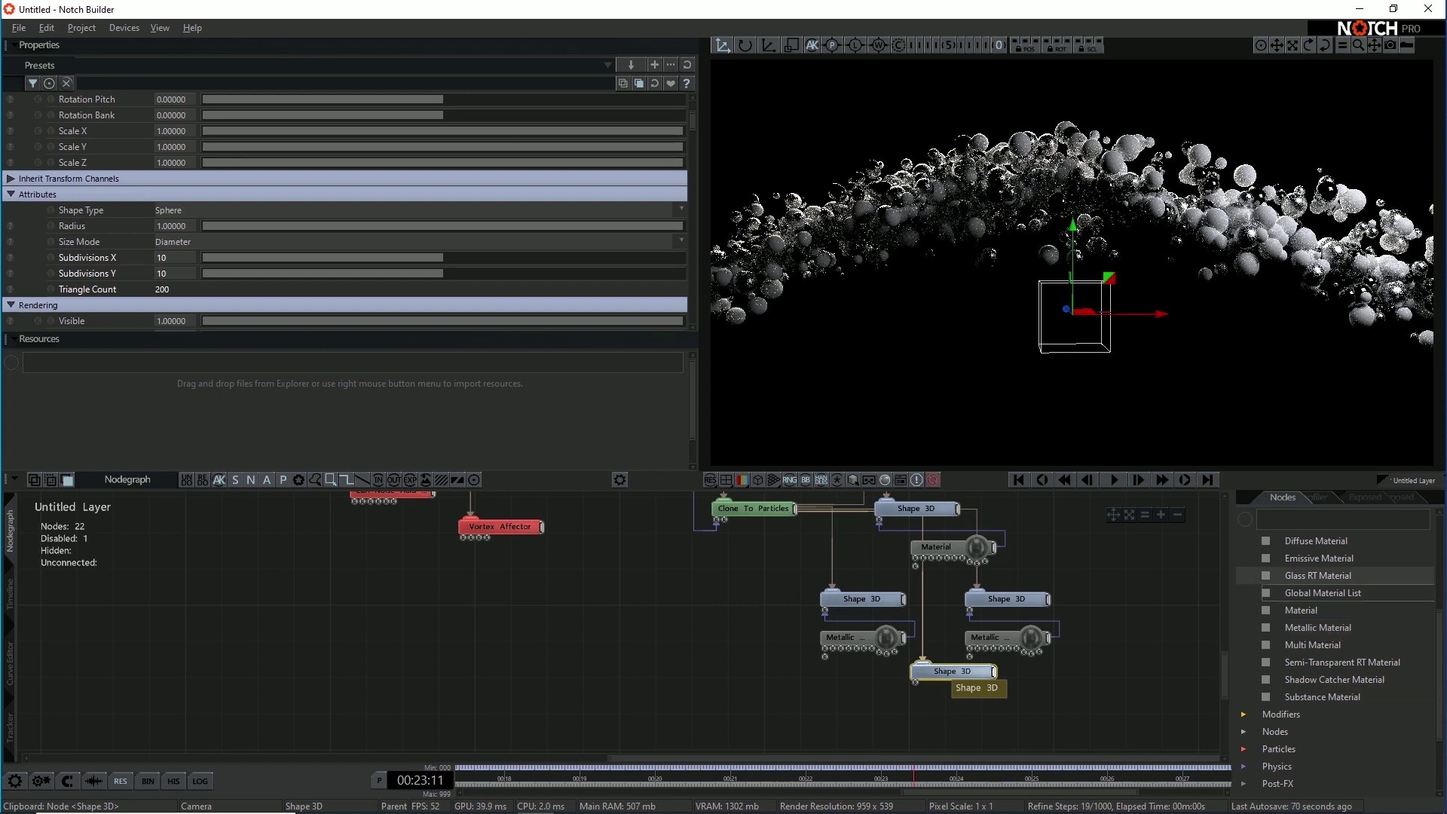
{"action": "left_click_drag", "start_coordinate": [1317, 576], "coordinate": [916, 683]}
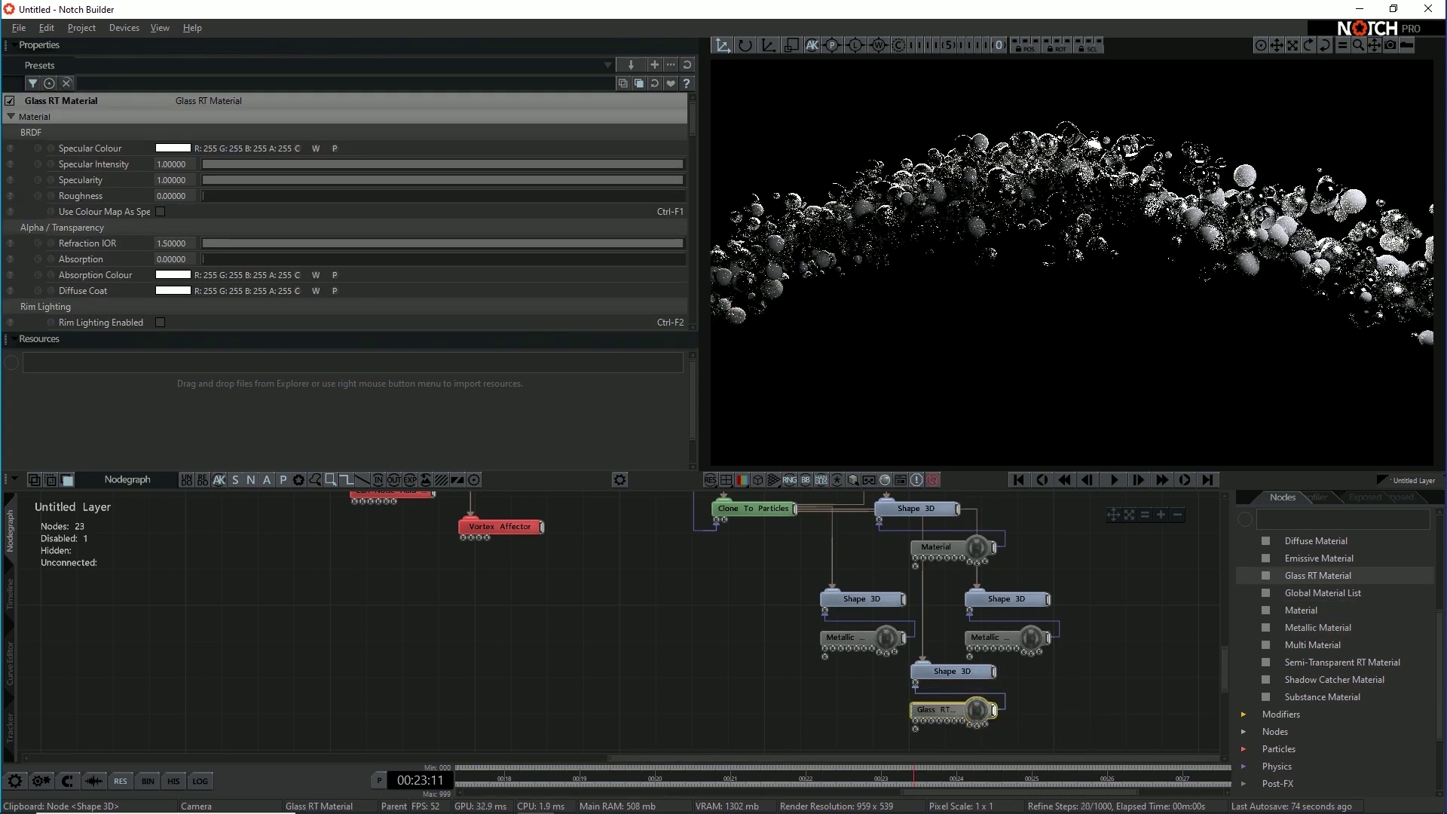
Step: Examine the glass spheres up close in the Orbit View and return to the Camera view
{"action": "mouse_move", "coordinate": [1072, 263]}
{"action": "middle_mouse_down"}
{"action": "mouse_move", "coordinate": [1147, 280]}
{"action": "mouse_move", "coordinate": [1085, 264]}
{"action": "mouse_move", "coordinate": [1017, 291]}
{"action": "mouse_move", "coordinate": [1032, 245]}
{"action": "mouse_move", "coordinate": [954, 207]}
{"action": "middle_mouse_up"}
{"action": "scroll", "coordinate": [1071, 263], "scroll_direction": "down", "scroll_amount": 5}
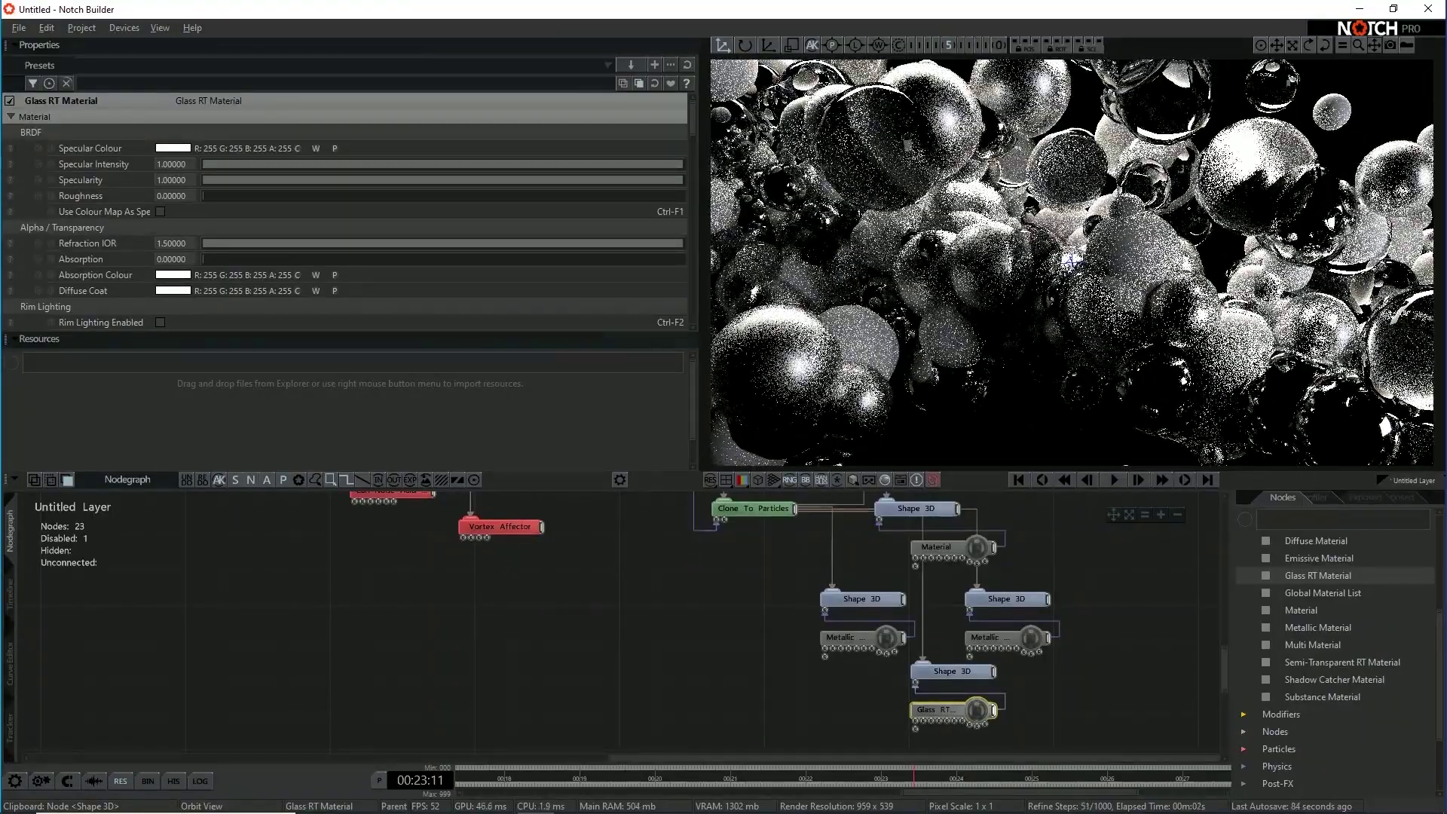
{"action": "scroll", "coordinate": [1071, 261], "scroll_direction": "up", "scroll_amount": 3}
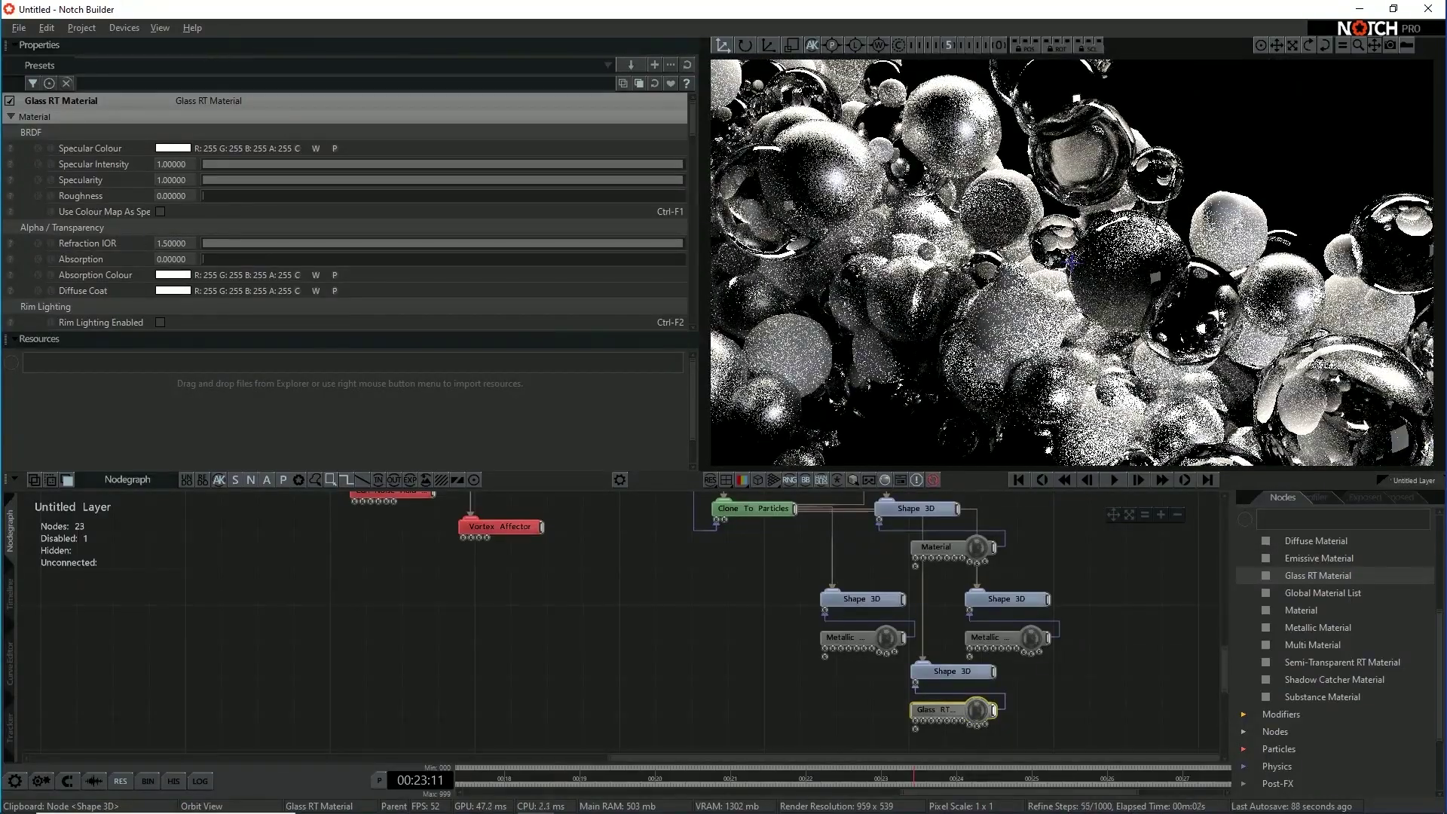
{"action": "scroll", "coordinate": [1071, 261], "scroll_direction": "down", "scroll_amount": 3}
{"action": "key", "text": "c"}
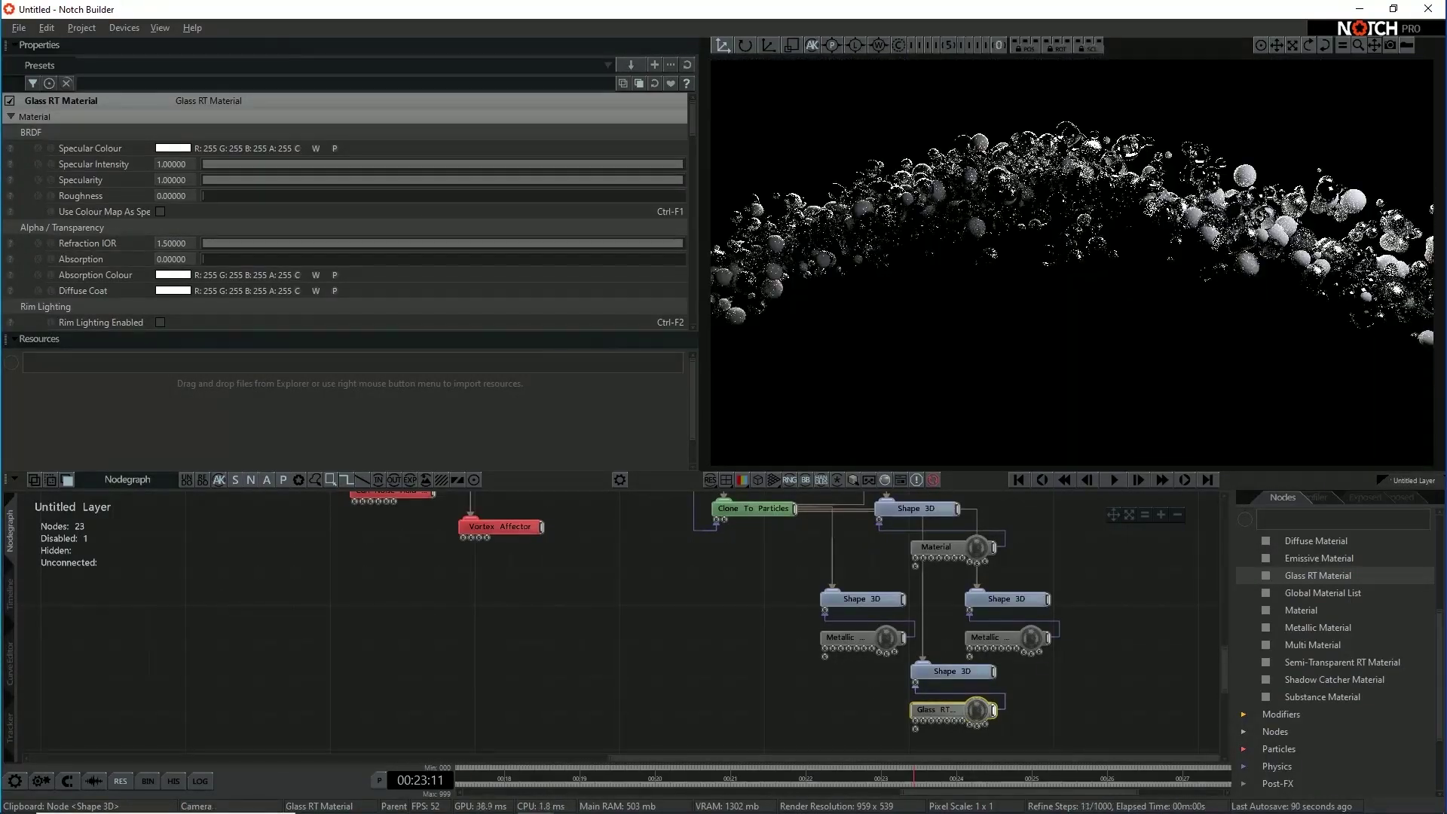
Step: Set the Glass RT Material's Roughness to about 0.07 and play the timeline briefly to preview the flow
{"action": "left_click_drag", "start_coordinate": [205, 196], "coordinate": [226, 196]}
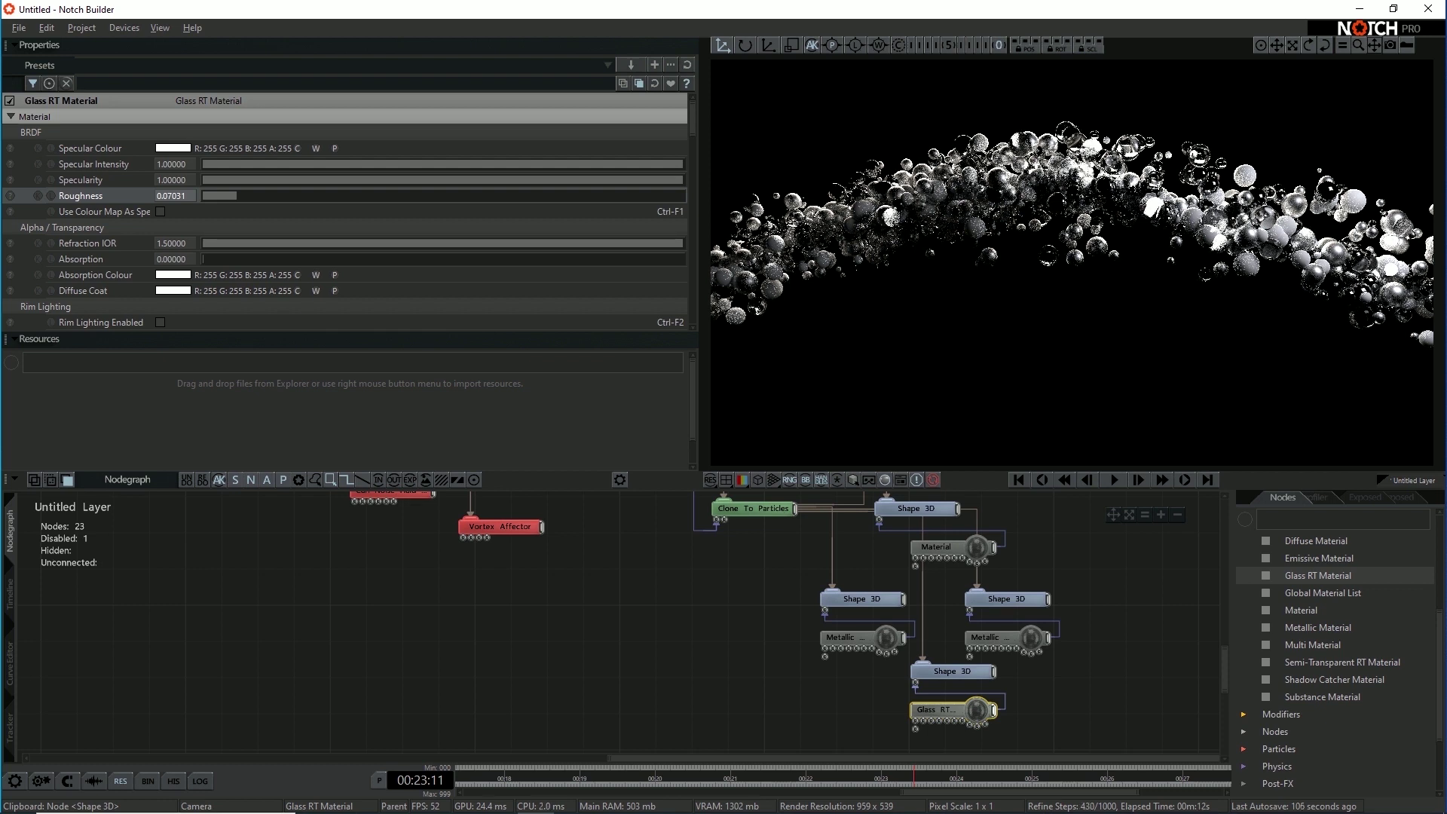
{"action": "key", "text": "space"}
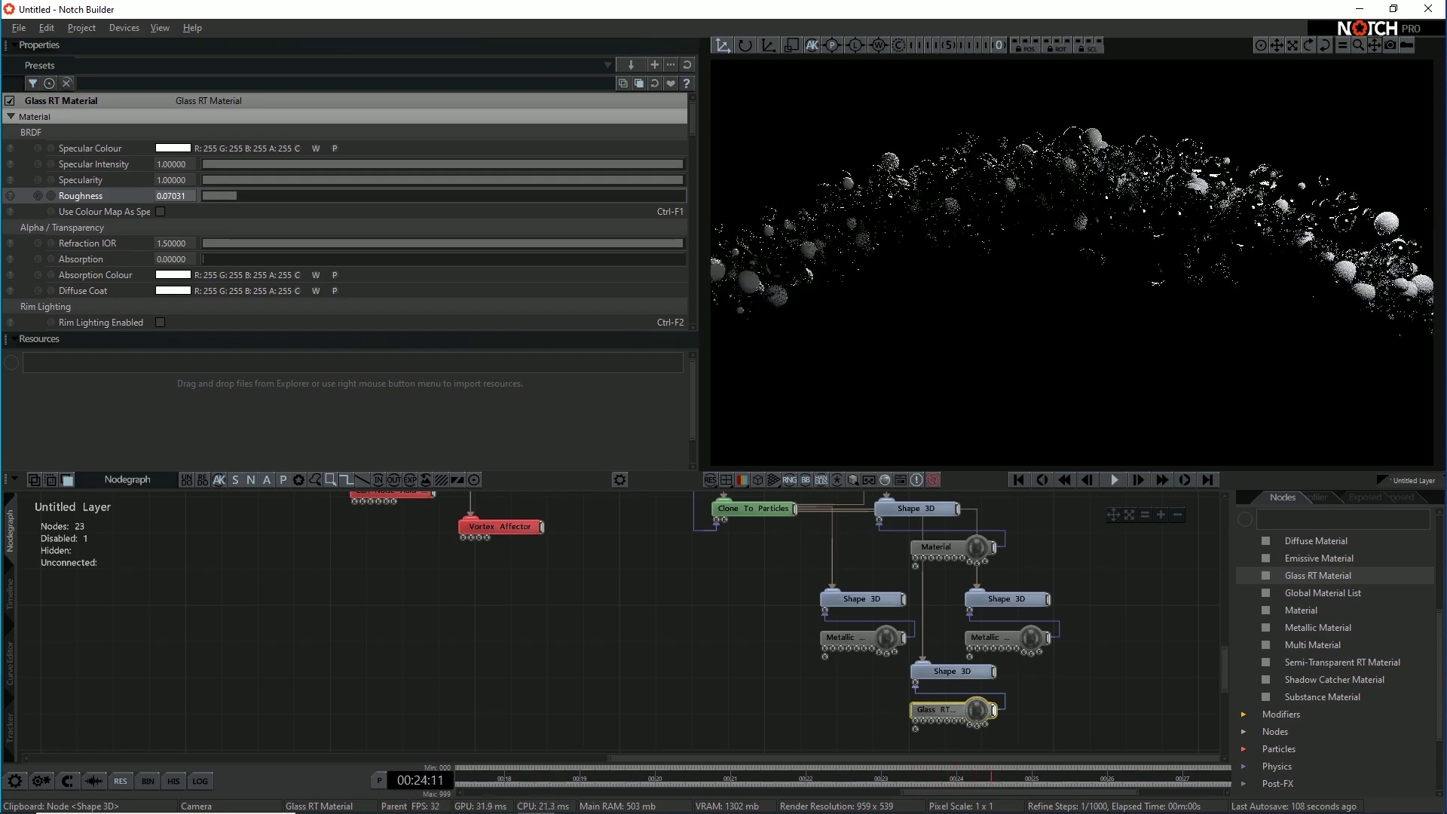
{"action": "key", "text": "space"}
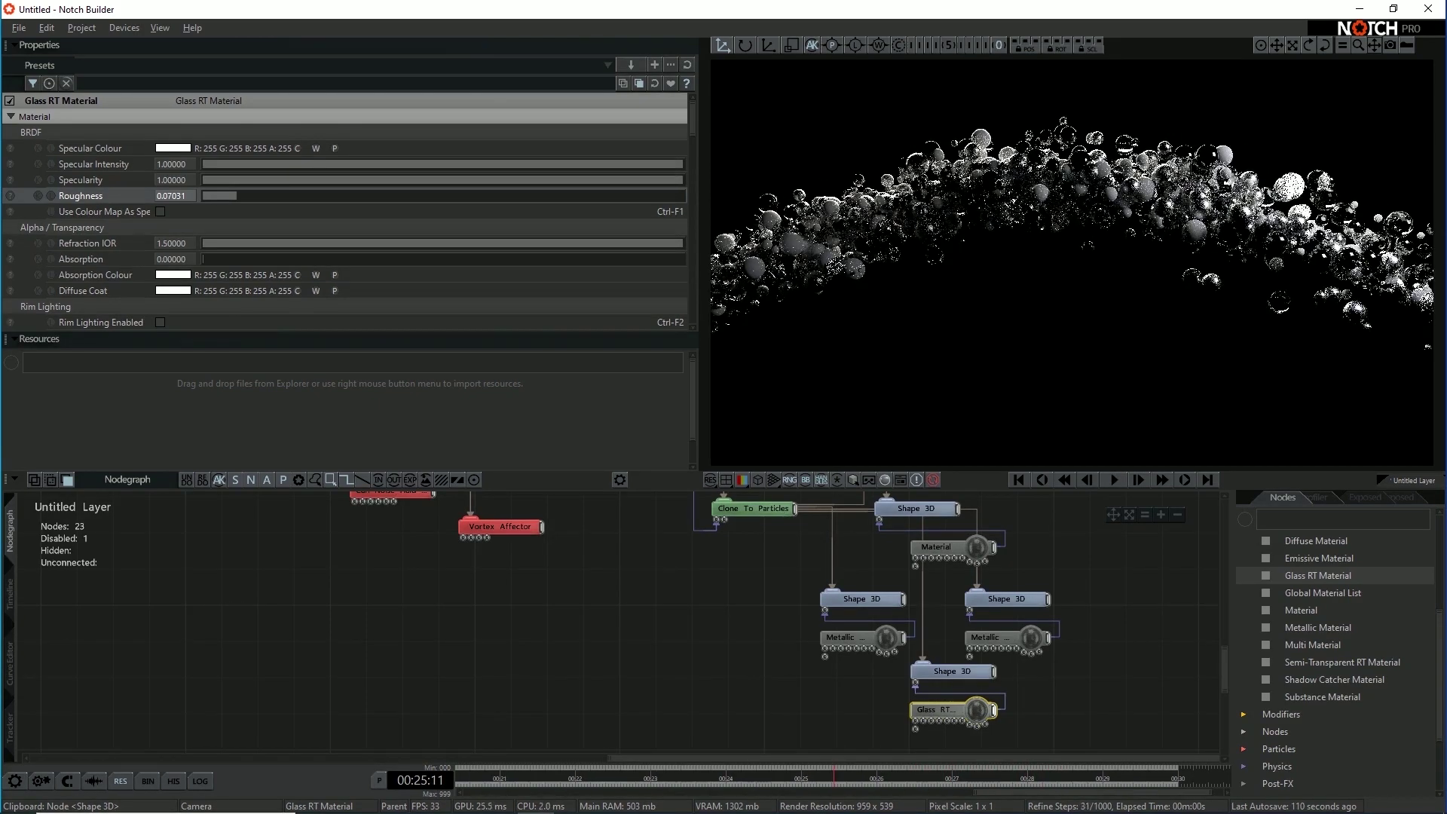
{"action": "scroll", "coordinate": [1361, 713], "scroll_direction": "up", "scroll_amount": 4}
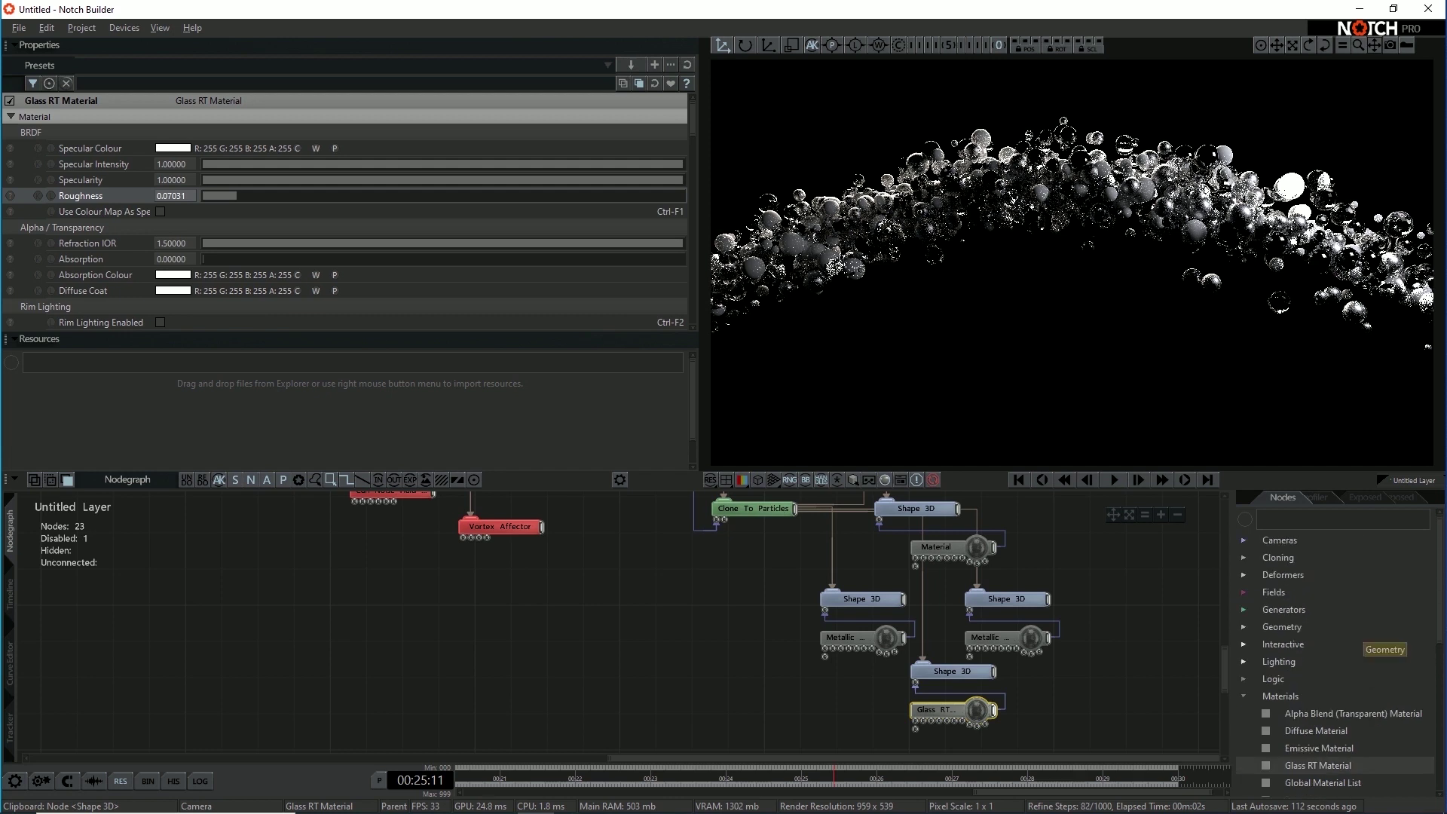
{"action": "middle_click_drag", "start_coordinate": [1131, 595], "coordinate": [1125, 655]}
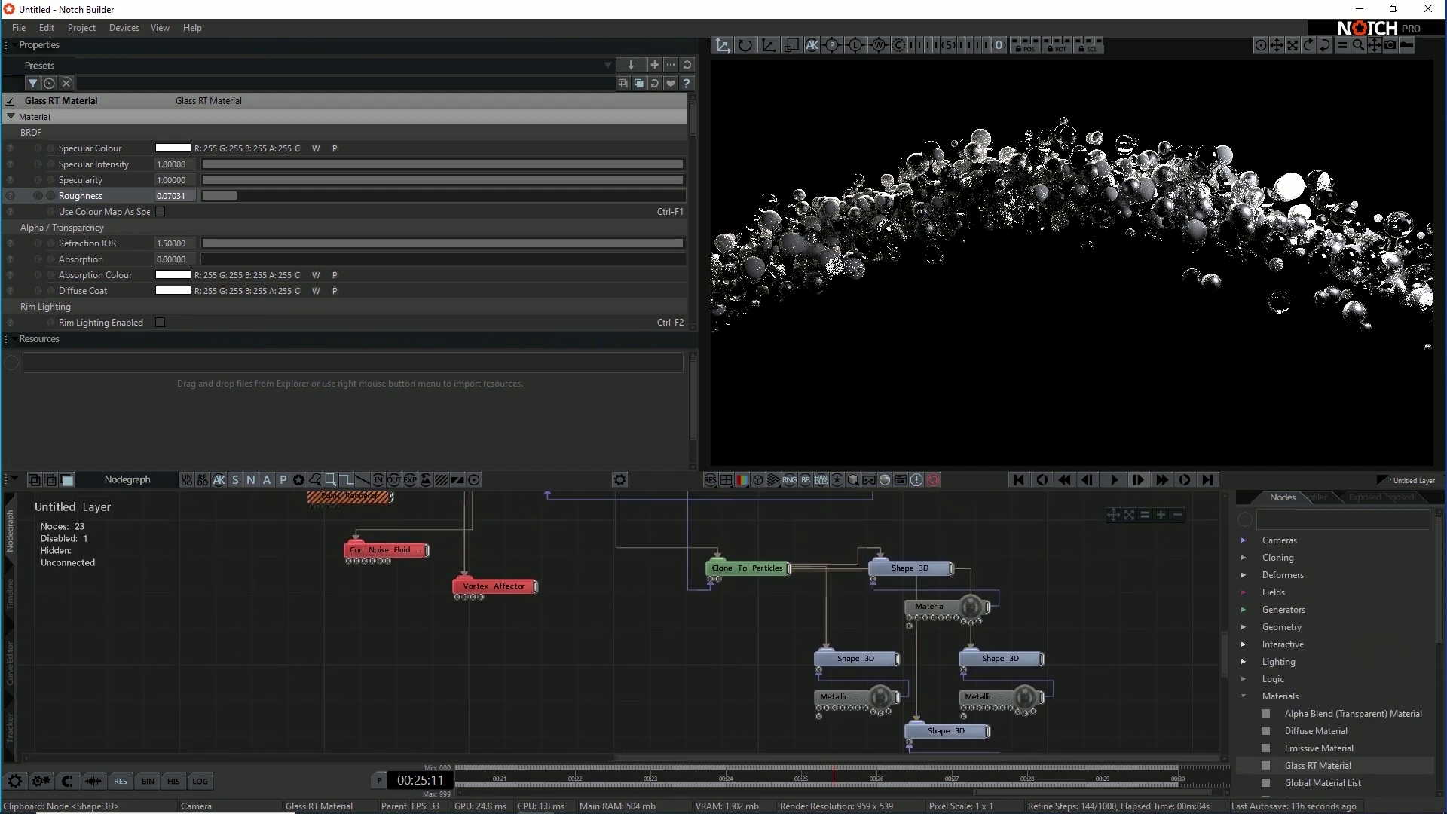
{"action": "left_click", "coordinate": [989, 658]}
{"action": "left_click", "coordinate": [858, 658]}
{"action": "left_click", "coordinate": [900, 569]}
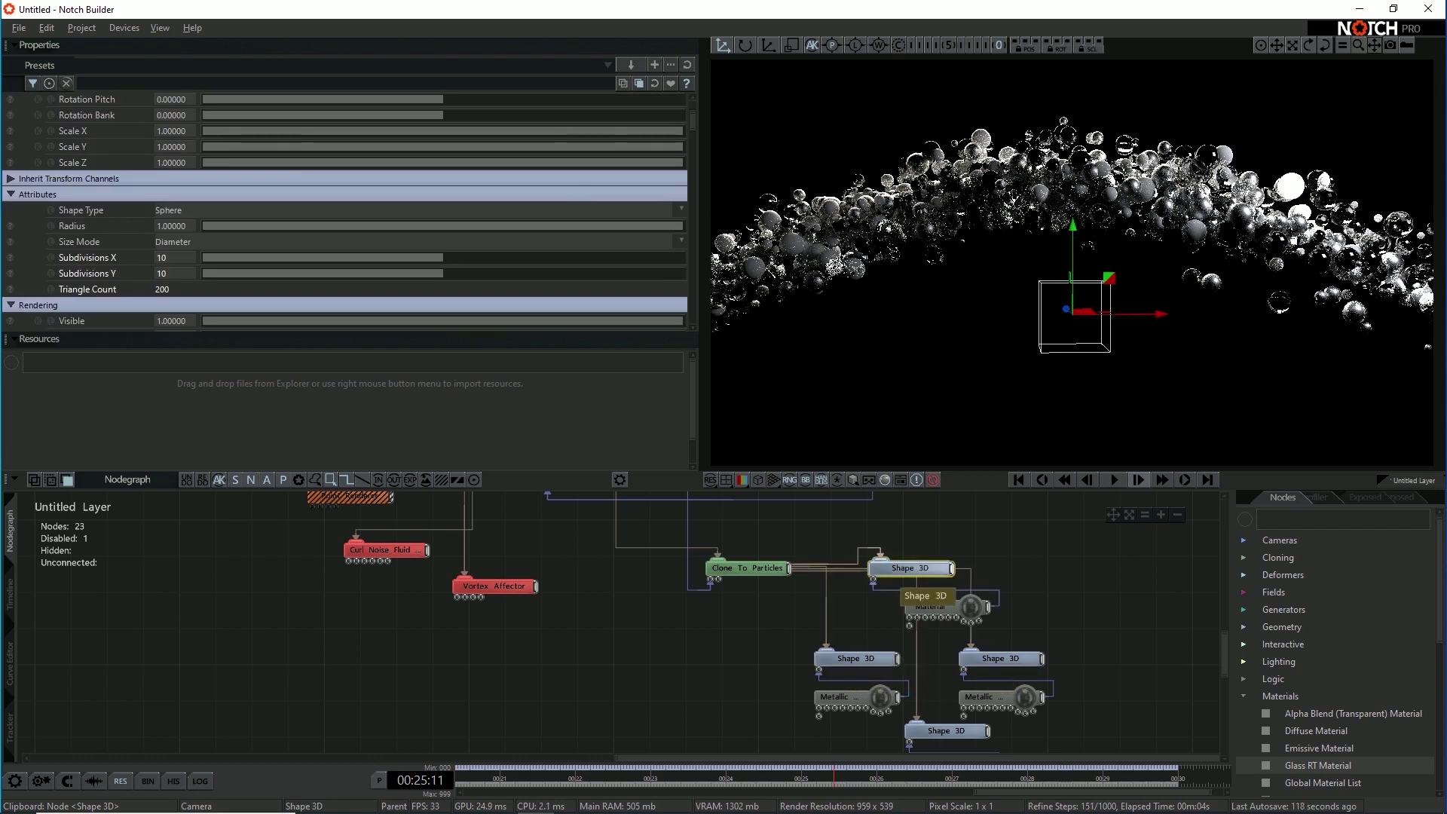
{"action": "left_click", "coordinate": [939, 731]}
{"action": "middle_click_drag", "start_coordinate": [784, 626], "coordinate": [778, 670]}
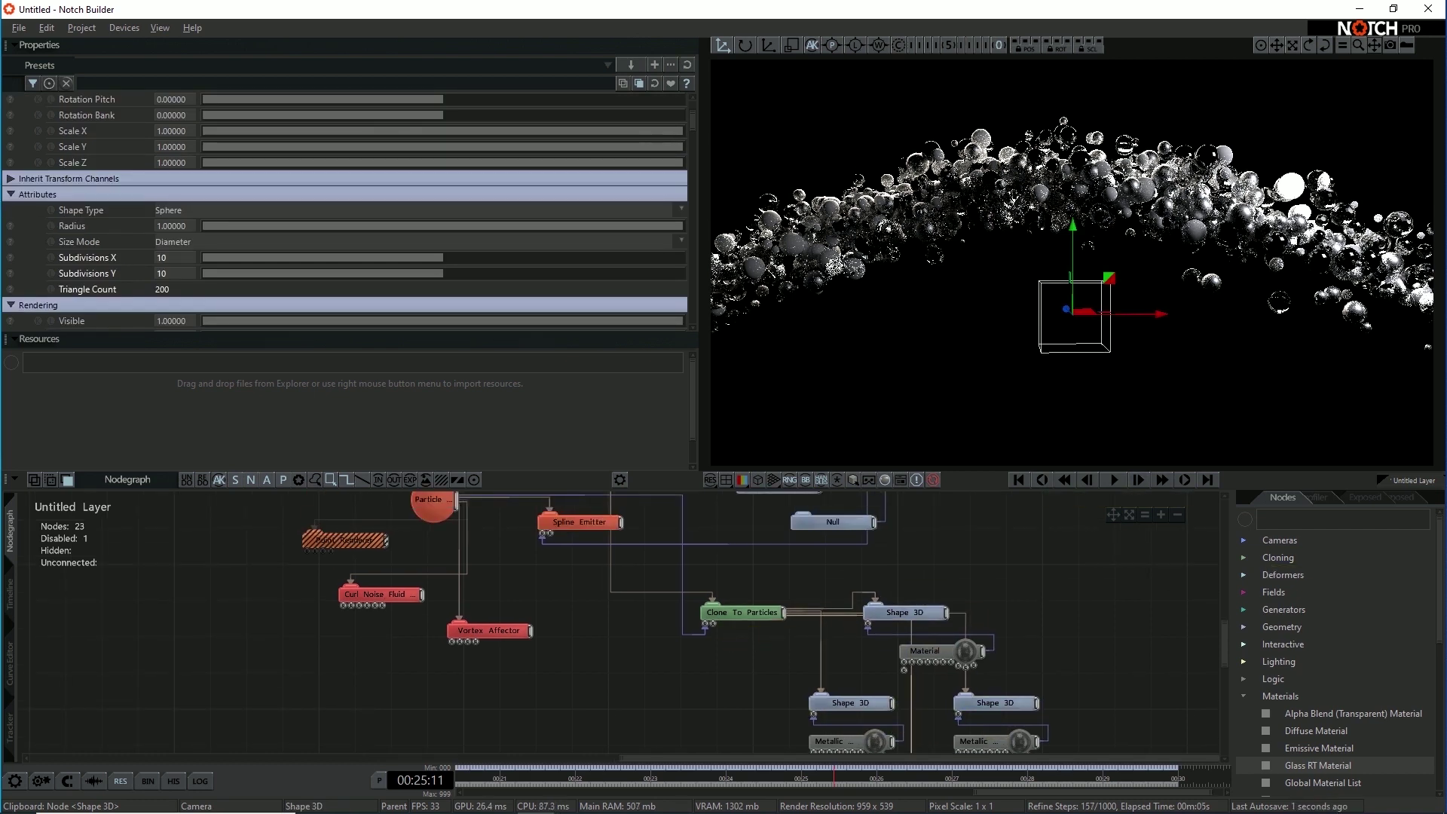
Step: Duplicate the Clone To Particles node, connect the copy to the Root, and place it below the Spline Emitter
{"action": "left_click", "coordinate": [742, 613]}
{"action": "mouse_move", "coordinate": [742, 618]}
{"action": "middle_mouse_down"}
{"action": "mouse_move", "coordinate": [744, 707]}
{"action": "mouse_move", "coordinate": [794, 637]}
{"action": "middle_mouse_up"}
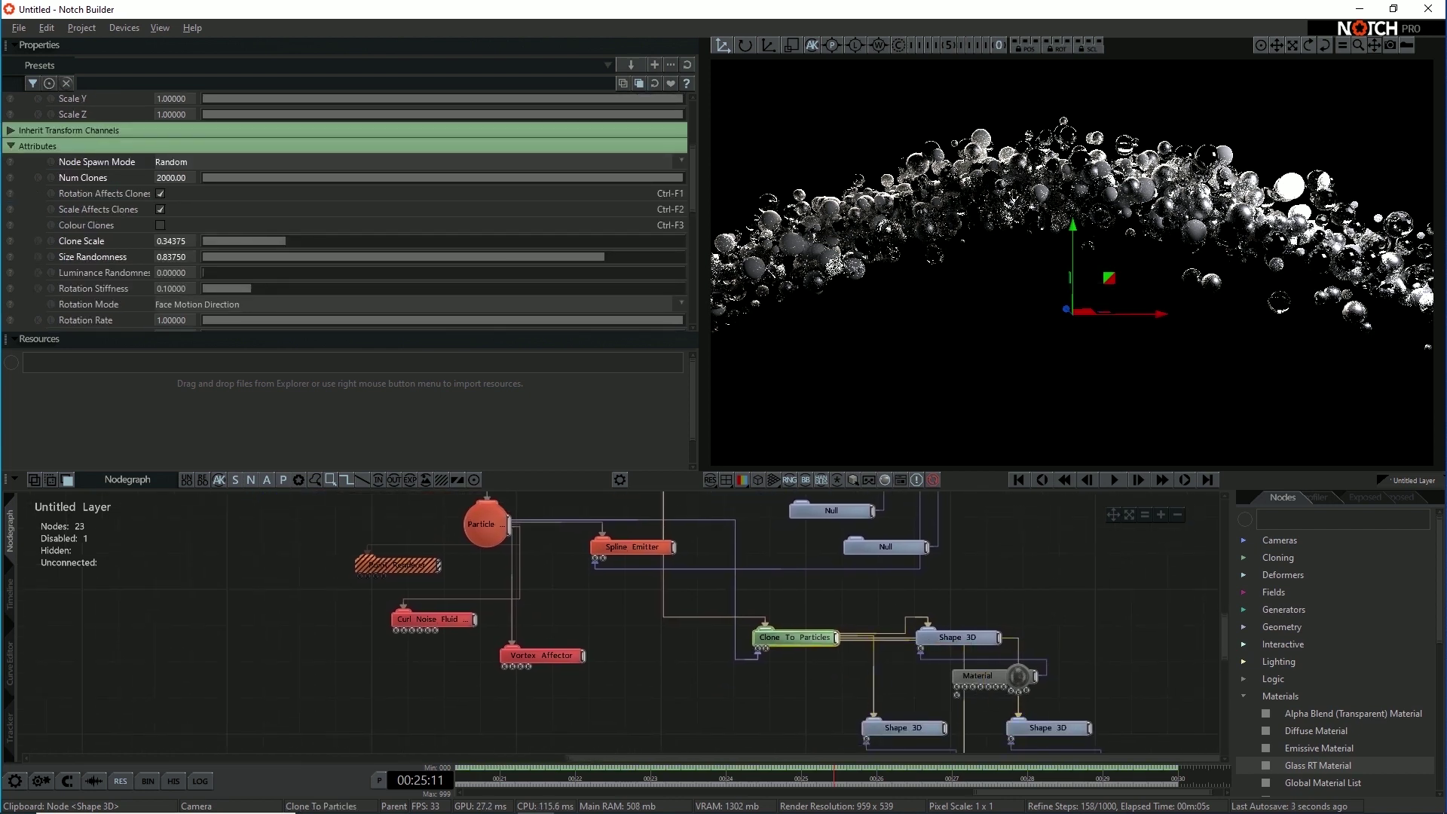
{"action": "key", "text": "ctrl+c"}
{"action": "left_click", "coordinate": [737, 686]}
{"action": "key", "text": "ctrl+v"}
{"action": "middle_click_drag", "start_coordinate": [669, 547], "coordinate": [657, 587]}
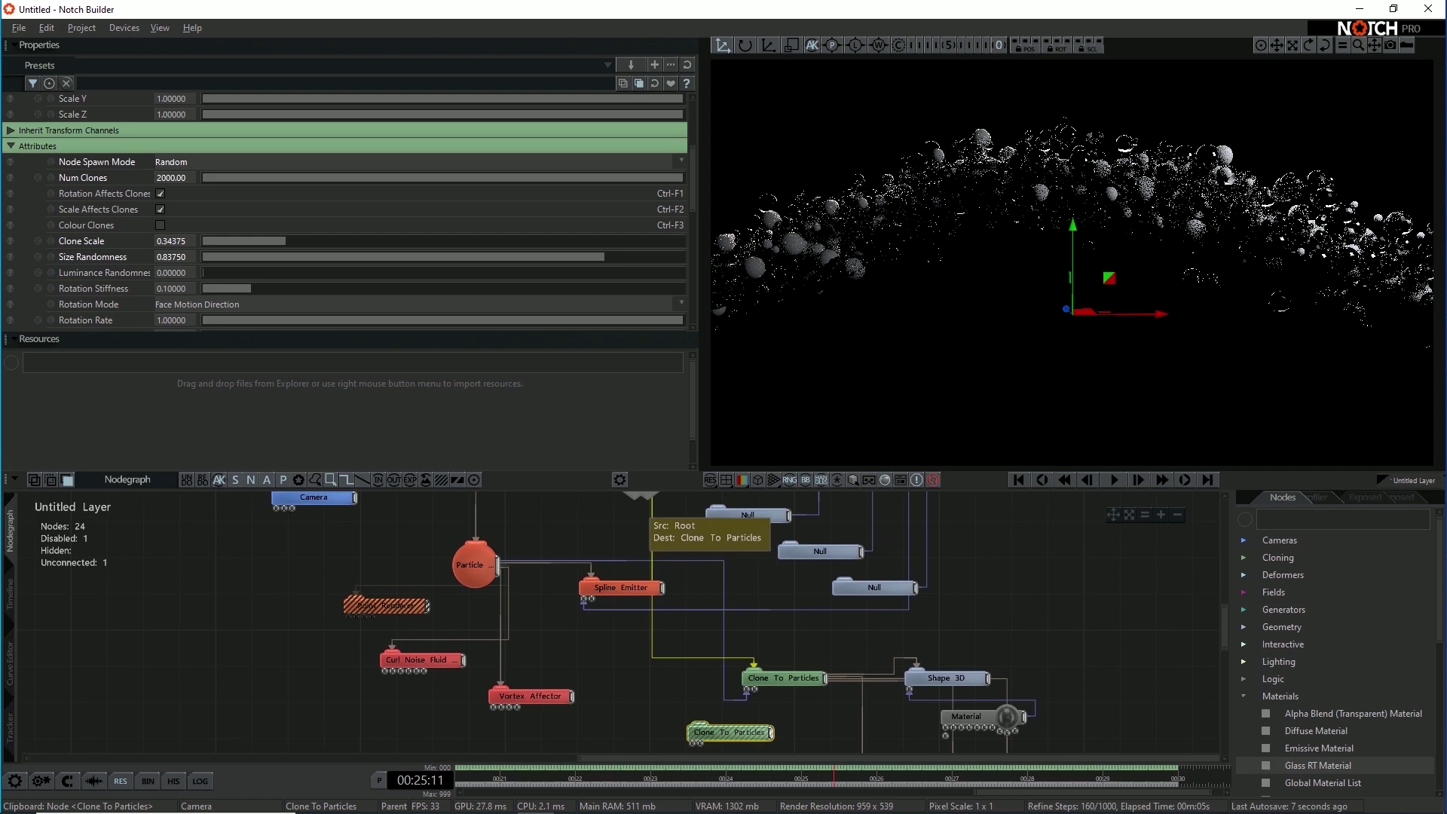
{"action": "left_click_drag", "start_coordinate": [640, 496], "coordinate": [723, 731]}
{"action": "left_click_drag", "start_coordinate": [727, 732], "coordinate": [676, 732]}
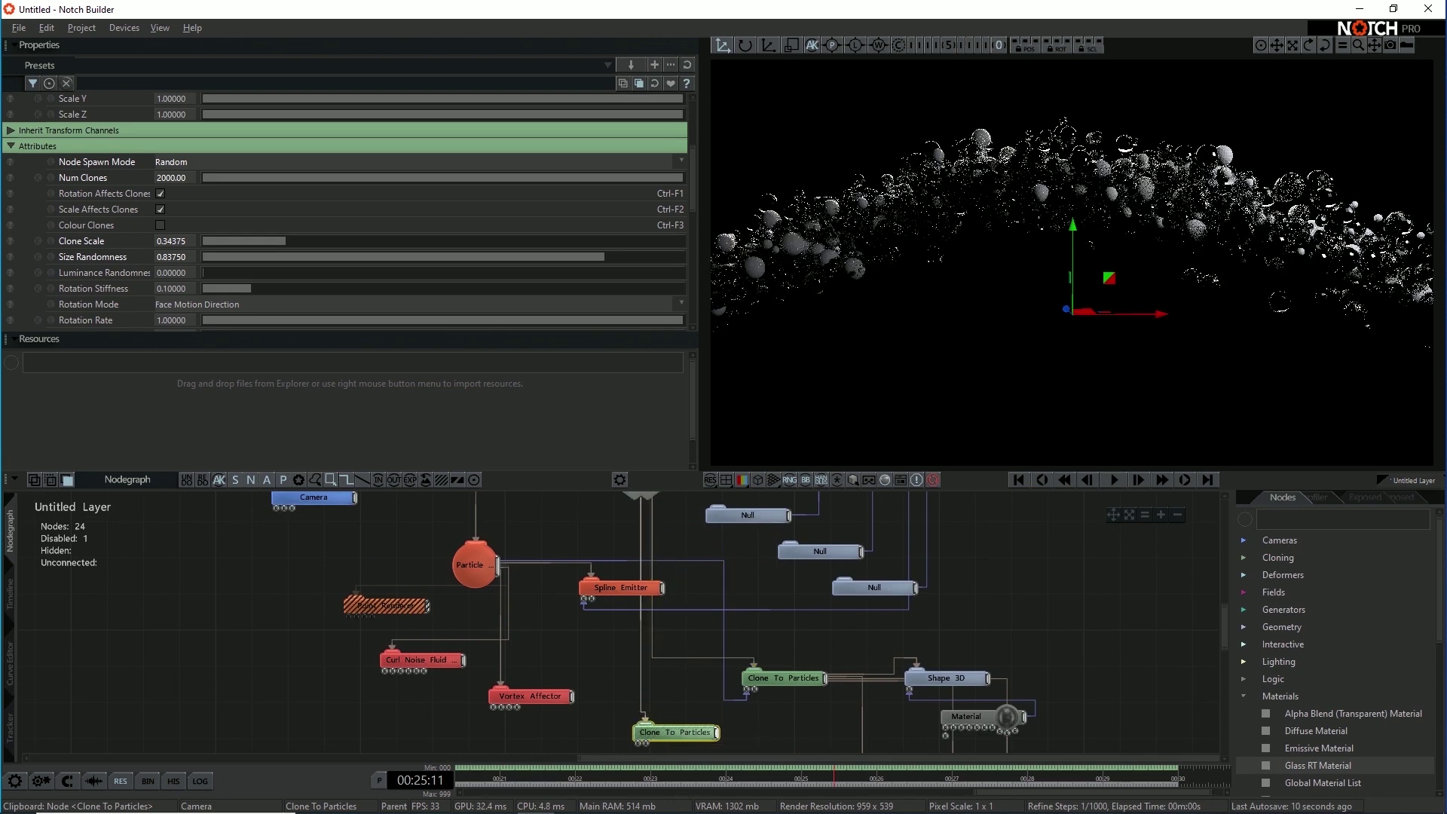
Step: Set the copied Clone To Particles node's Num Clones to 50 and its Clone Scale to about 0.44
{"action": "left_click", "coordinate": [172, 178]}
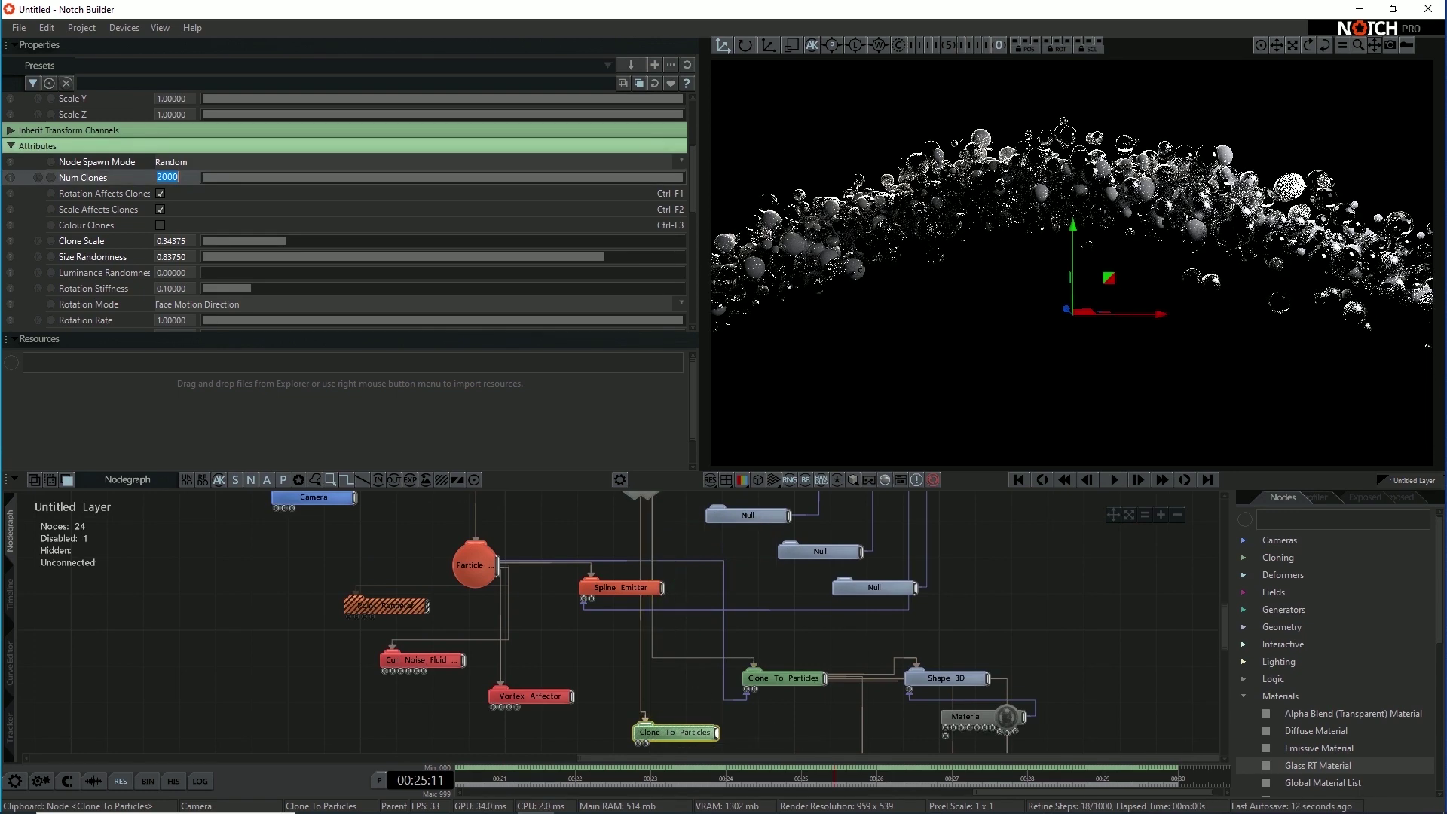
{"action": "type", "text": "50."}
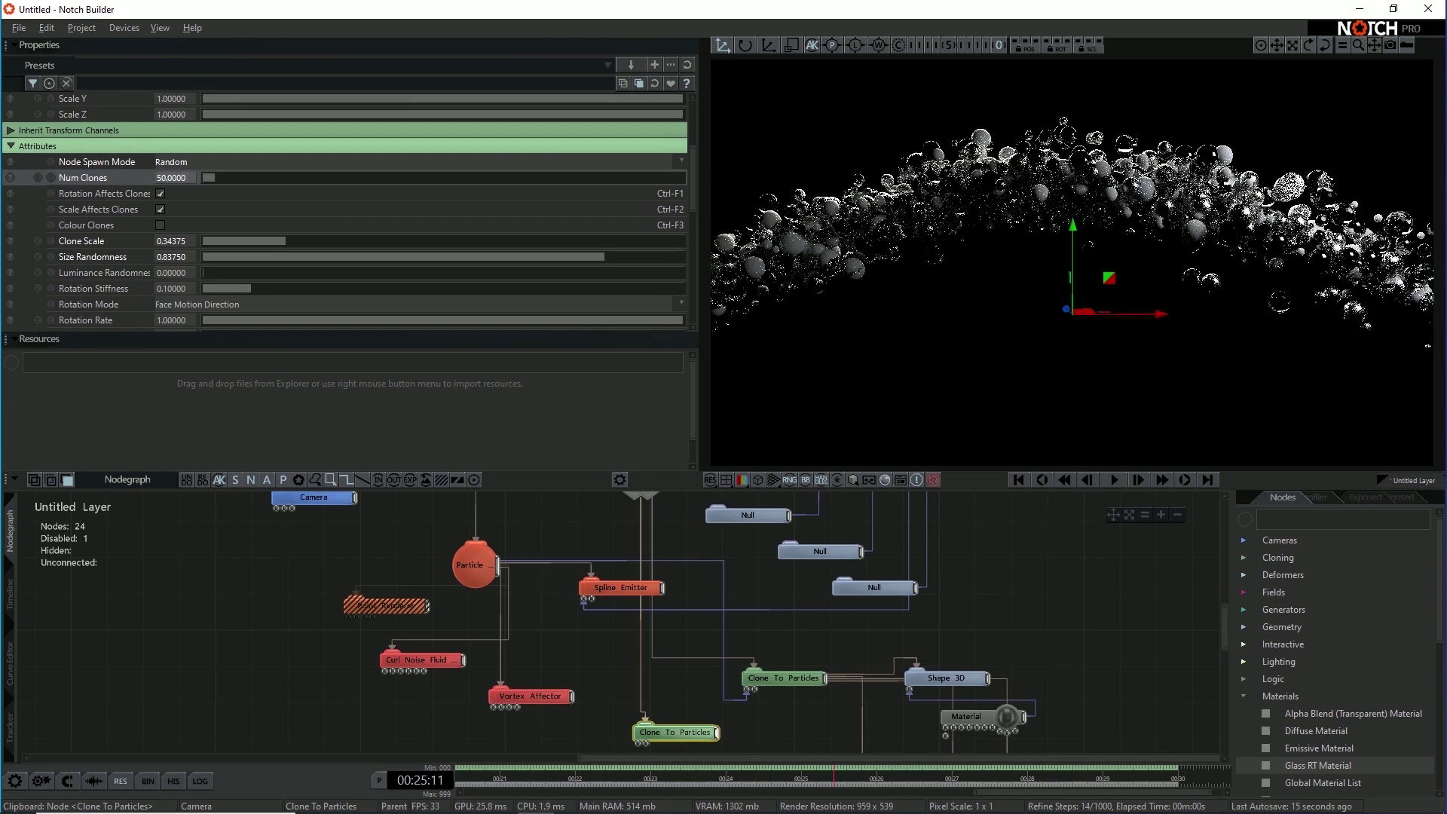
{"action": "left_click_drag", "start_coordinate": [285, 241], "coordinate": [308, 241]}
Step: Duplicate the Shape 3D sphere under the second Clone To Particles node and assign it an Emissive Material
{"action": "middle_click_drag", "start_coordinate": [891, 672], "coordinate": [912, 586]}
{"action": "left_click", "coordinate": [945, 590]}
{"action": "key", "text": "ctrl+c"}
{"action": "left_click", "coordinate": [746, 661]}
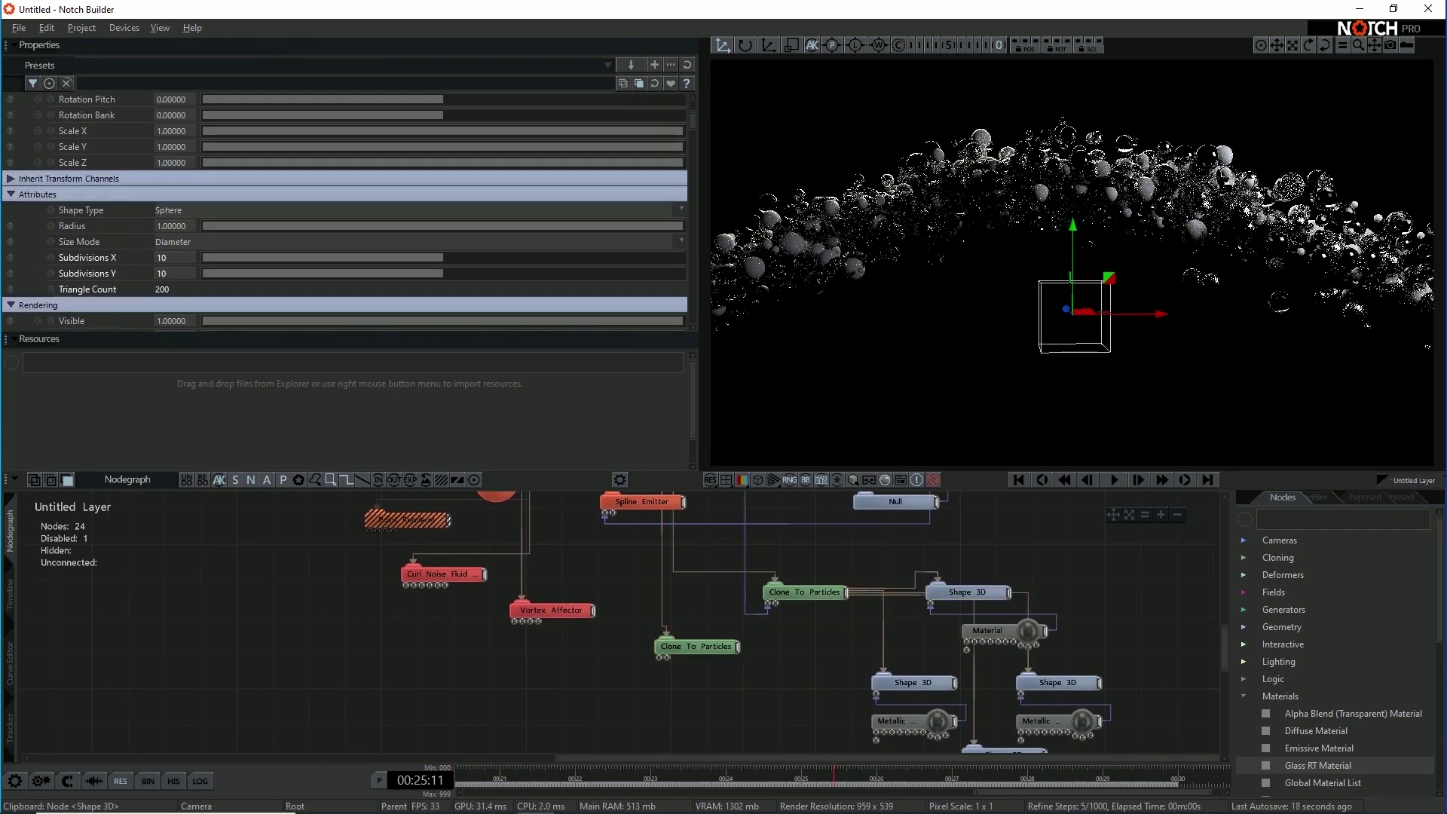
{"action": "key", "text": "ctrl+v"}
{"action": "mouse_move", "coordinate": [739, 648]}
{"action": "left_mouse_down"}
{"action": "mouse_move", "coordinate": [789, 662]}
{"action": "mouse_move", "coordinate": [683, 681]}
{"action": "left_mouse_up"}
{"action": "scroll", "coordinate": [1373, 699], "scroll_direction": "down", "scroll_amount": 2}
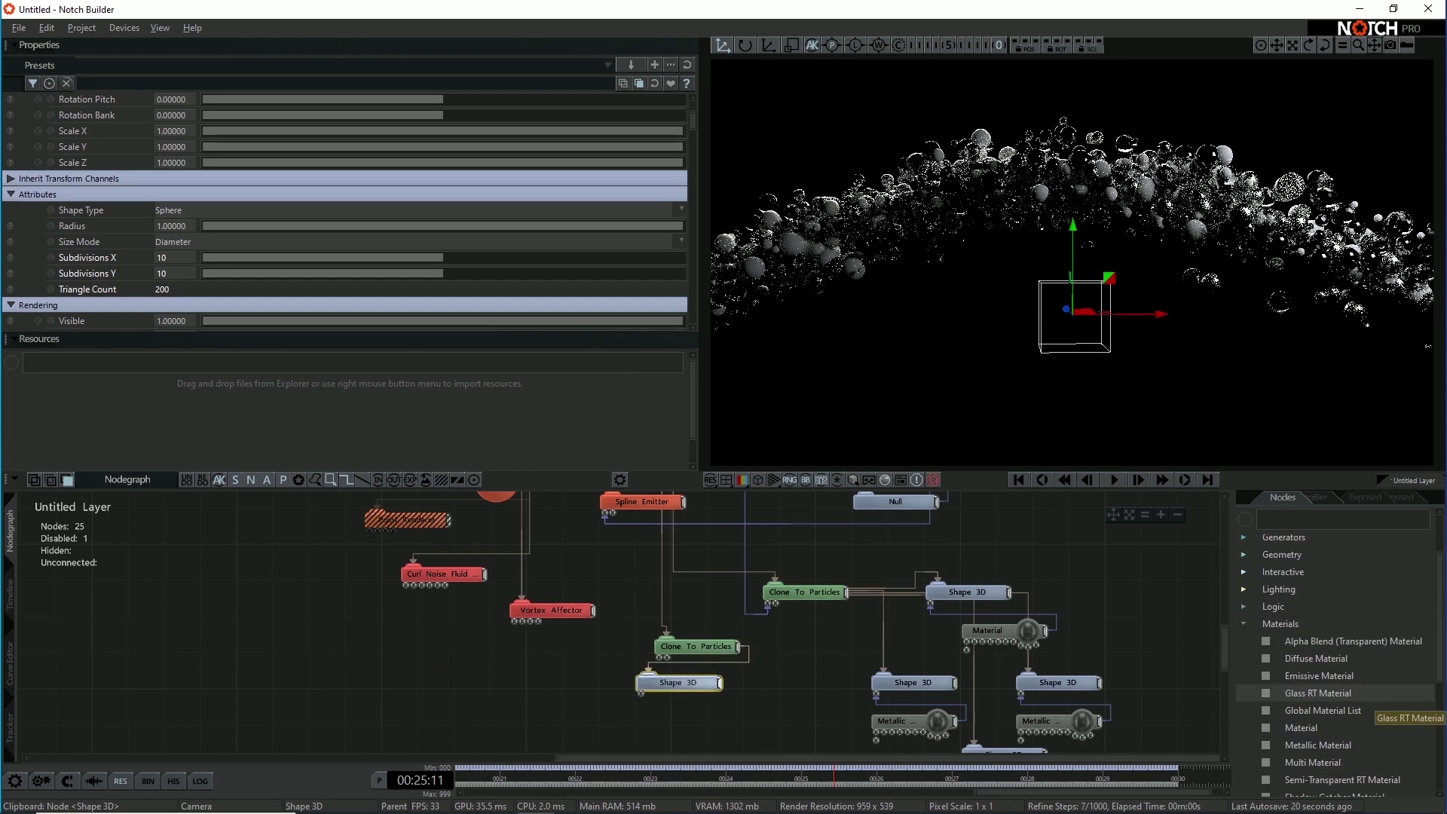
{"action": "left_click_drag", "start_coordinate": [1319, 675], "coordinate": [641, 694]}
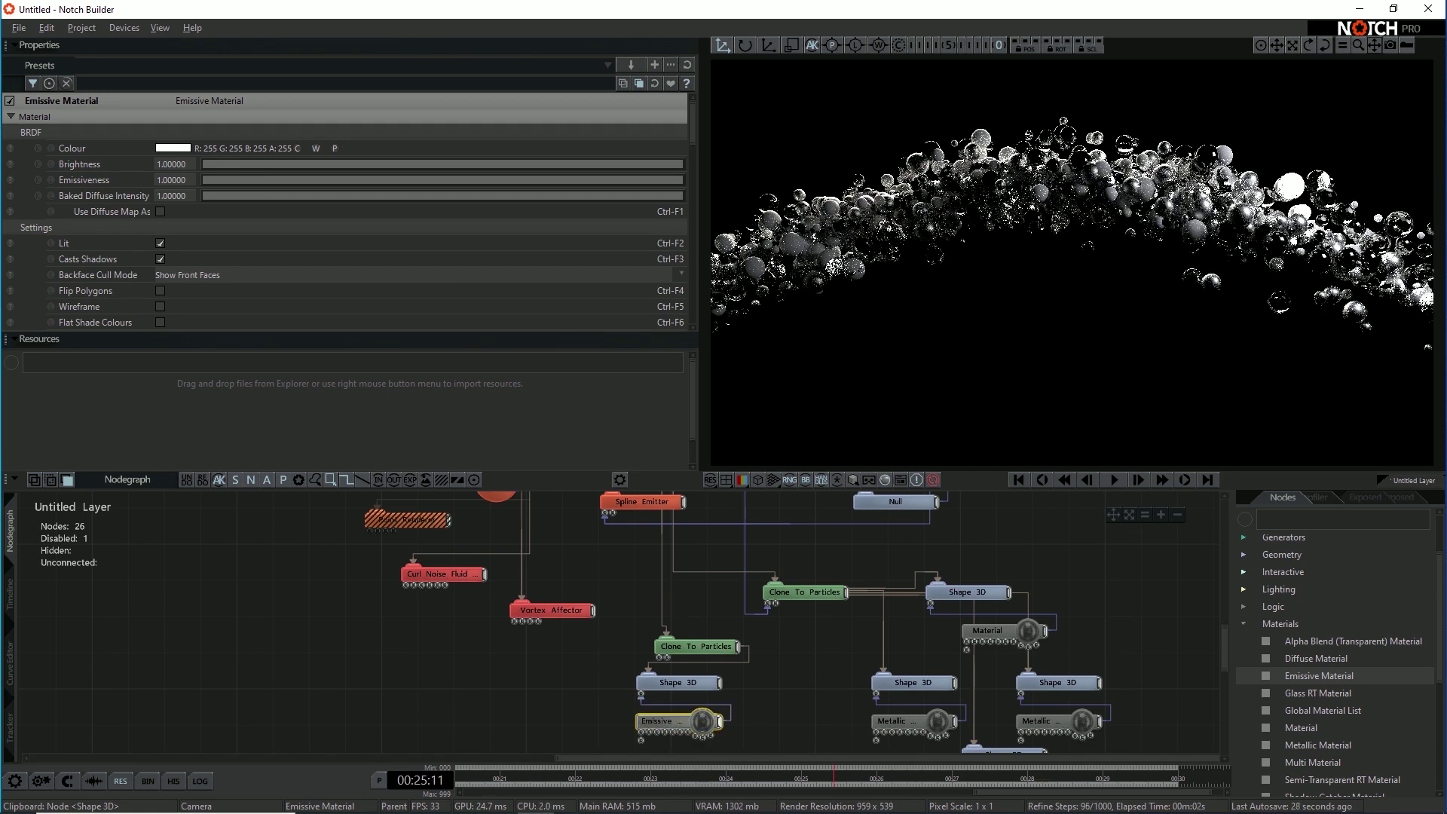
Step: Preview the playback briefly and connect the red Particle node to the second Clone To Particles node
{"action": "key", "text": "space"}
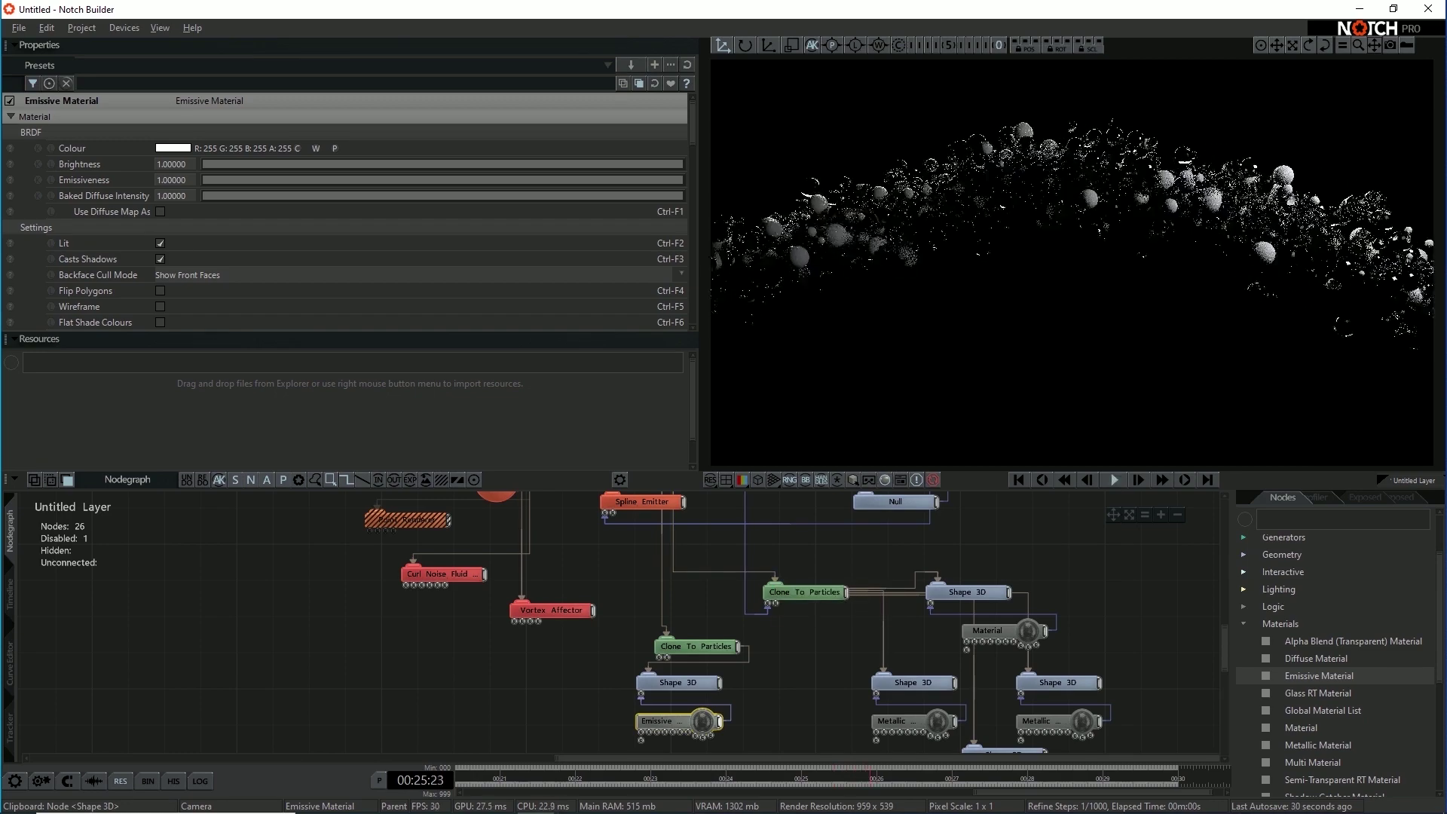
{"action": "key", "text": "space"}
{"action": "middle_click_drag", "start_coordinate": [735, 576], "coordinate": [730, 617]}
{"action": "mouse_move", "coordinate": [514, 520]}
{"action": "left_mouse_down"}
{"action": "mouse_move", "coordinate": [578, 659]}
{"action": "mouse_move", "coordinate": [653, 694]}
{"action": "left_mouse_up"}
{"action": "left_click", "coordinate": [682, 686]}
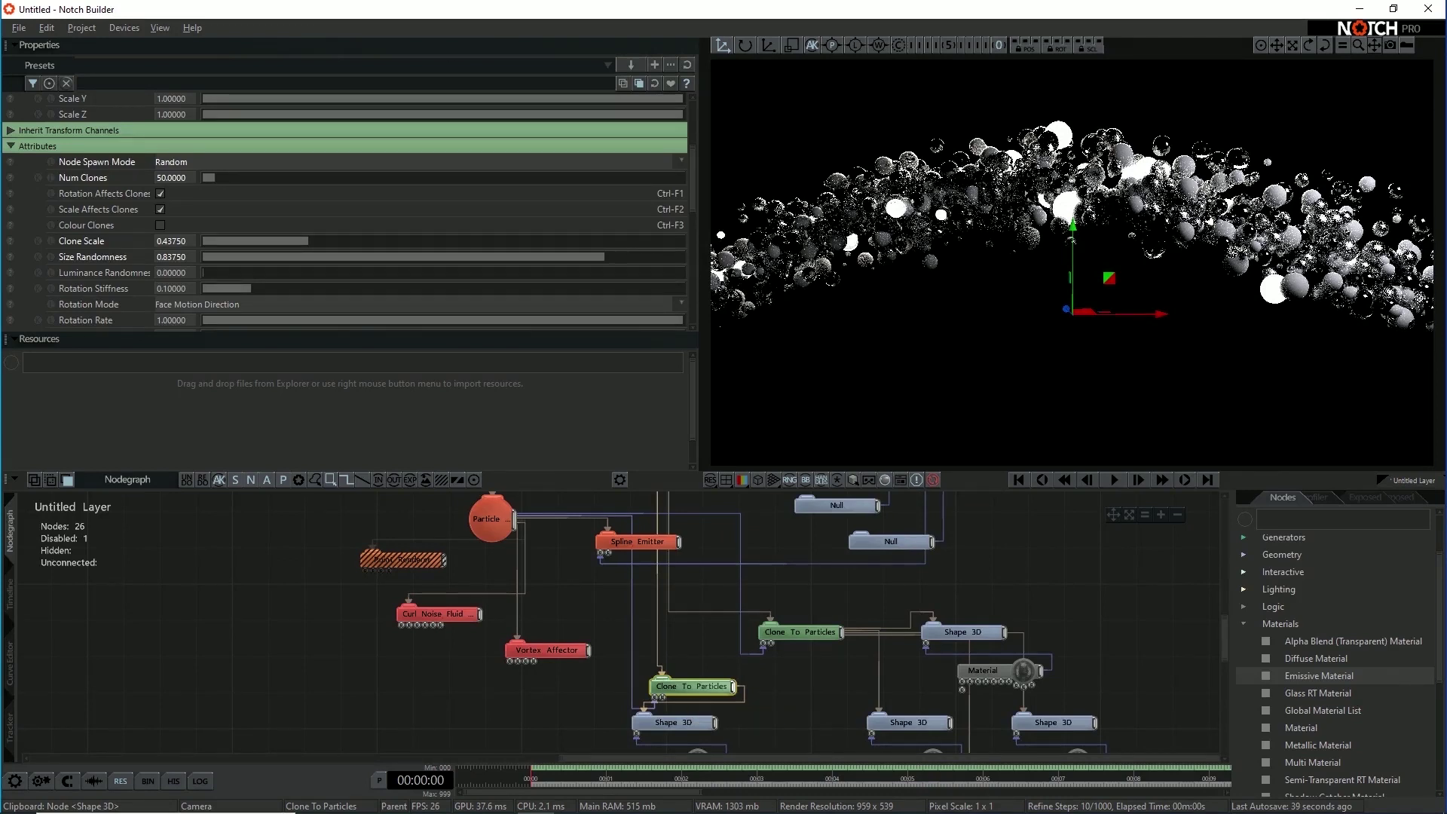
Step: Tint the Emissive Material's Colour pale purple, RGB 239, 197, 255, and raise its Emissiveness to about 1.38
{"action": "left_click", "coordinate": [681, 723]}
{"action": "middle_click_drag", "start_coordinate": [681, 723], "coordinate": [688, 651]}
{"action": "left_click", "coordinate": [684, 691]}
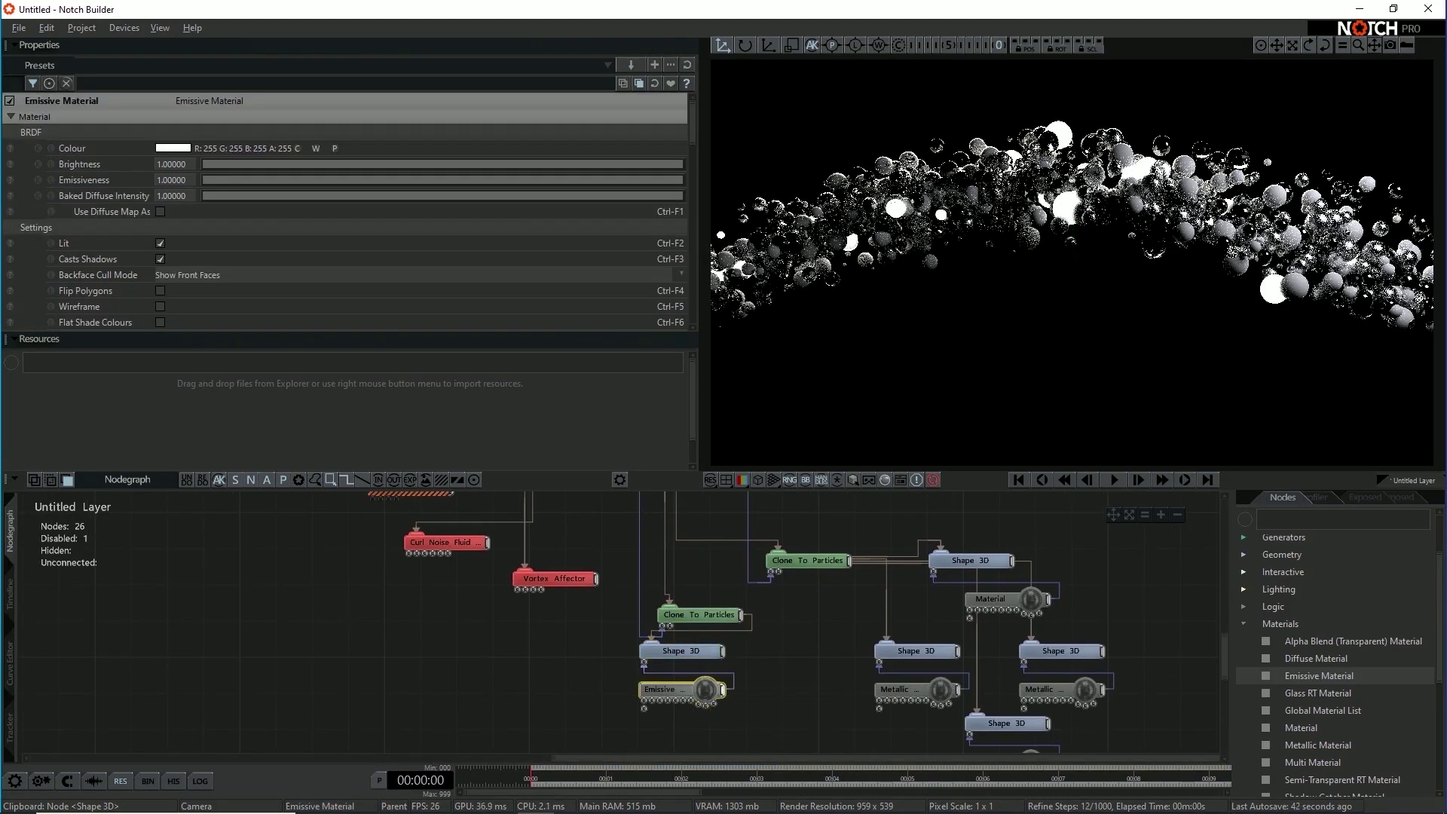
{"action": "scroll", "coordinate": [345, 213], "scroll_direction": "down", "scroll_amount": 1}
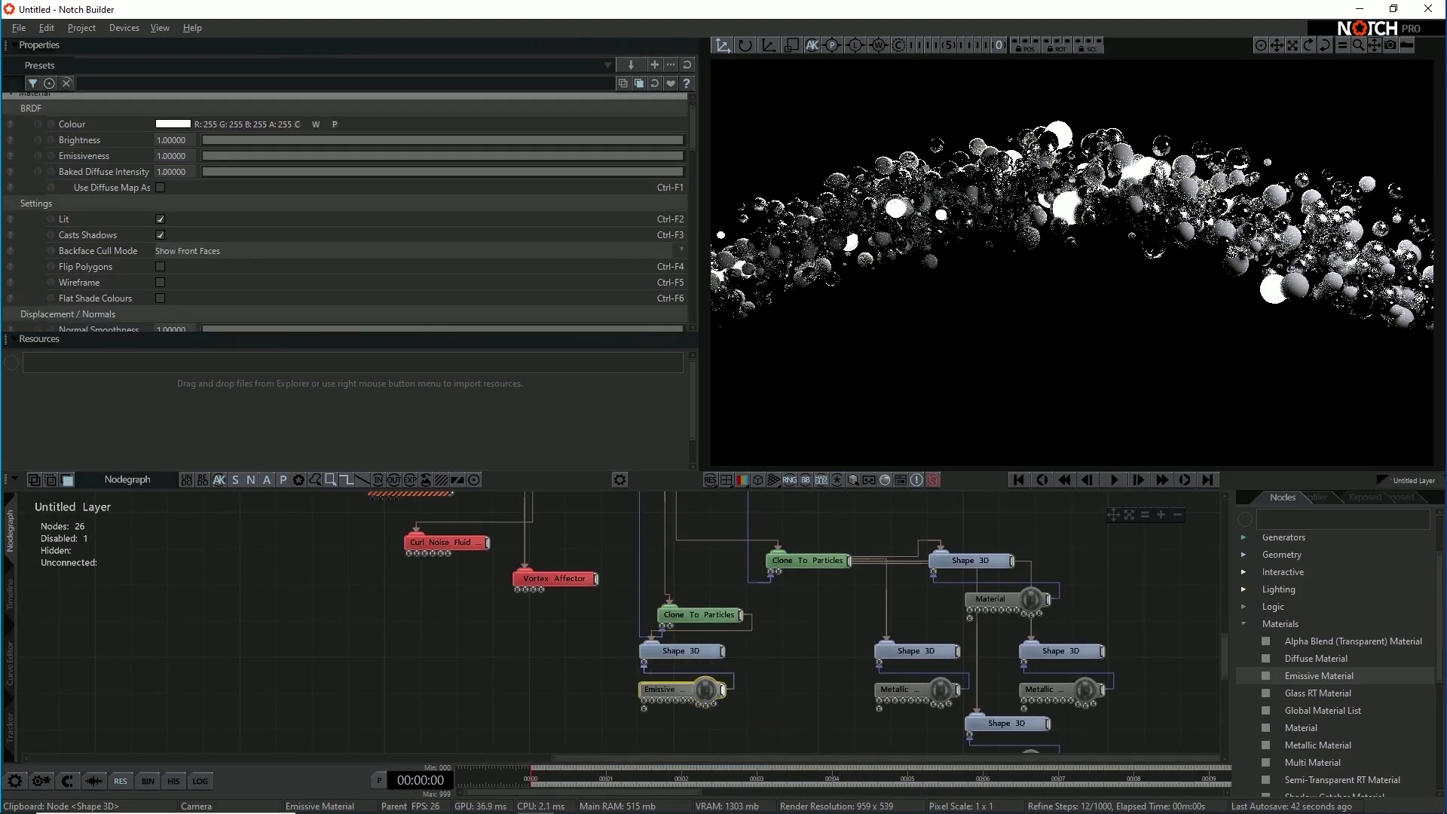
{"action": "left_click", "coordinate": [173, 124]}
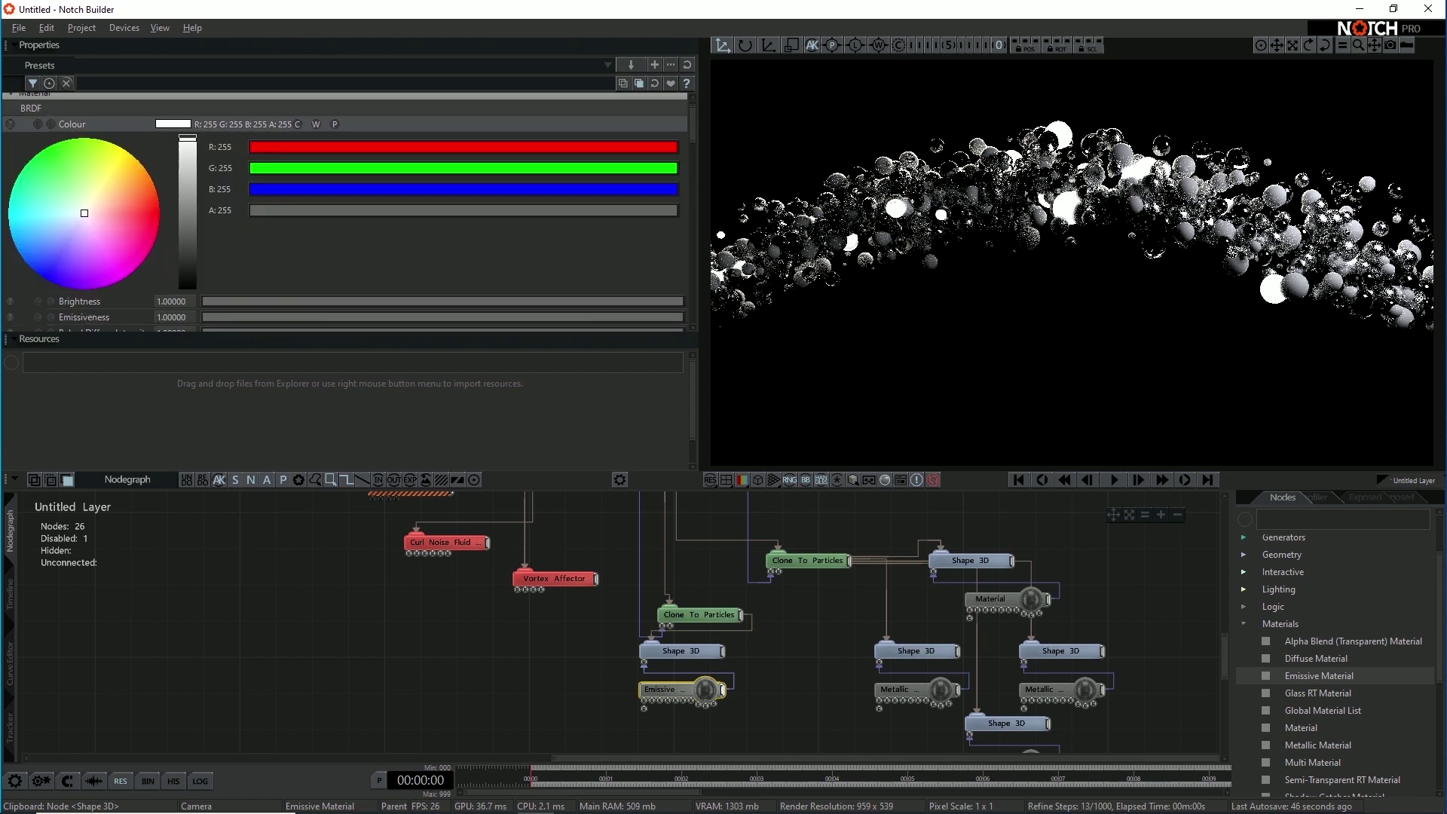
{"action": "left_click_drag", "start_coordinate": [84, 213], "coordinate": [83, 229]}
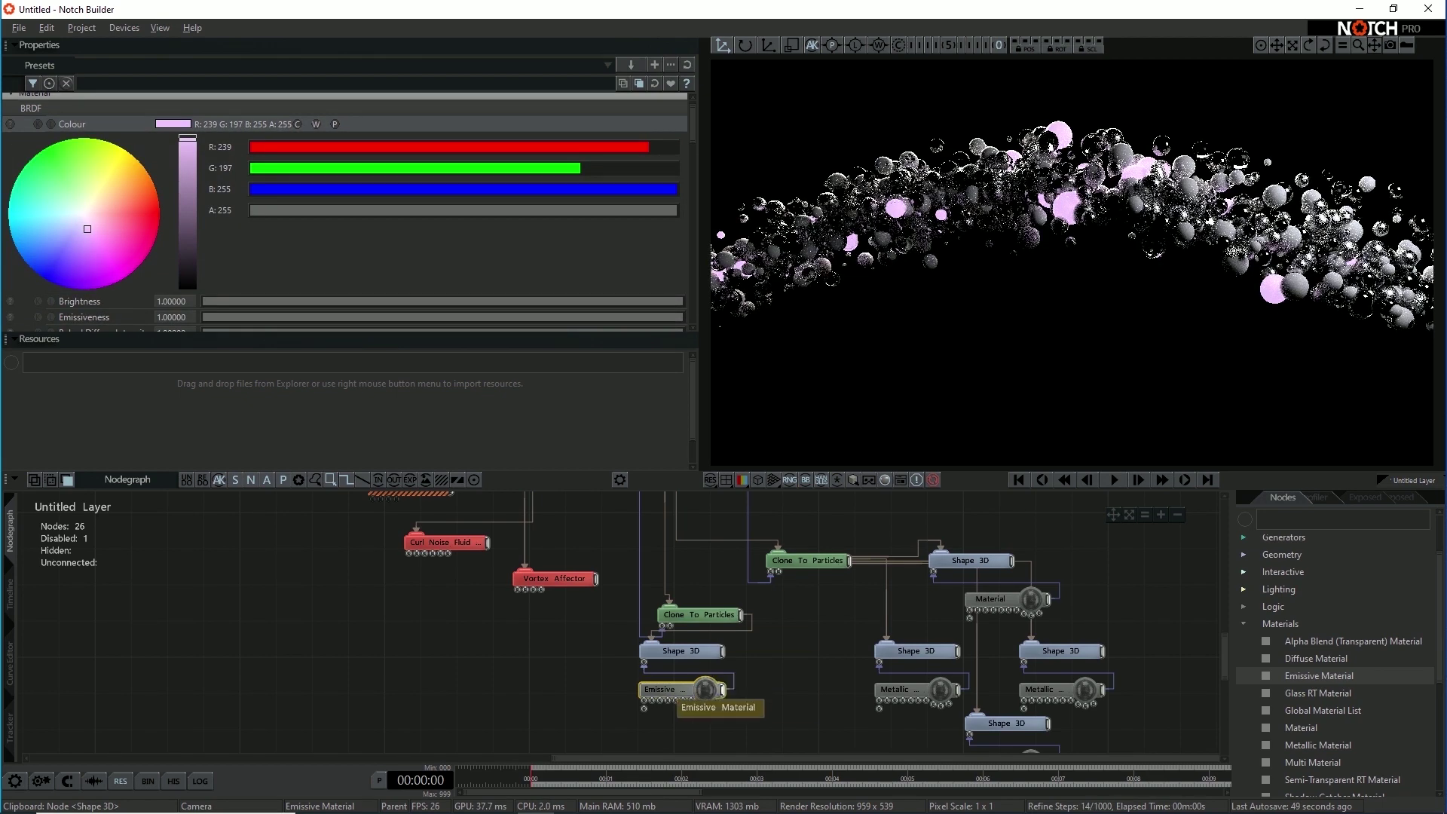
{"action": "scroll", "coordinate": [345, 212], "scroll_direction": "down", "scroll_amount": 2}
{"action": "left_click_drag", "start_coordinate": [443, 269], "coordinate": [629, 269]}
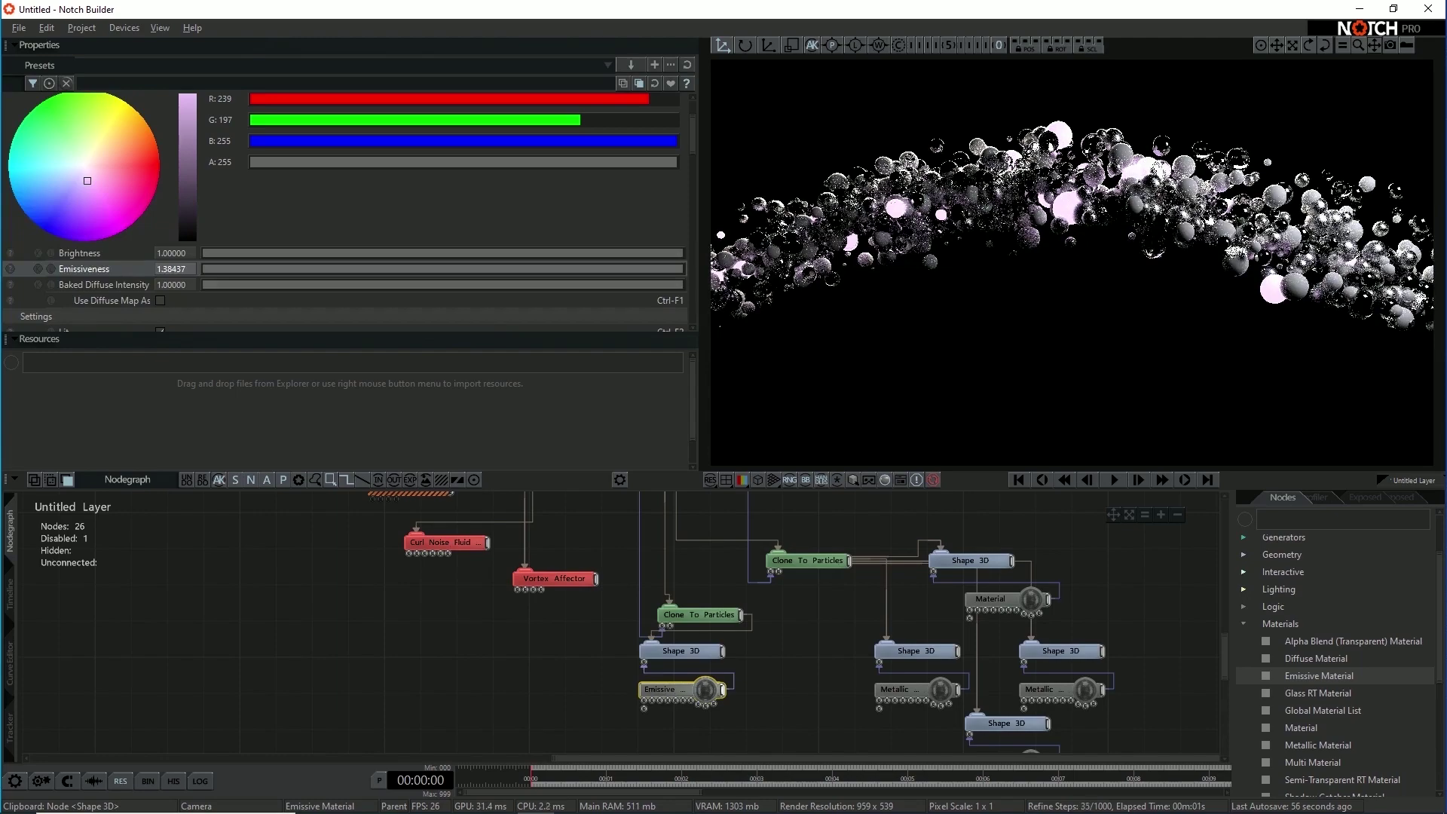
Step: Raise the Spline Emitter's Radius to about 0.76 and its Radius Randomness to about 0.85 while the playback is running
{"action": "key", "text": "space"}
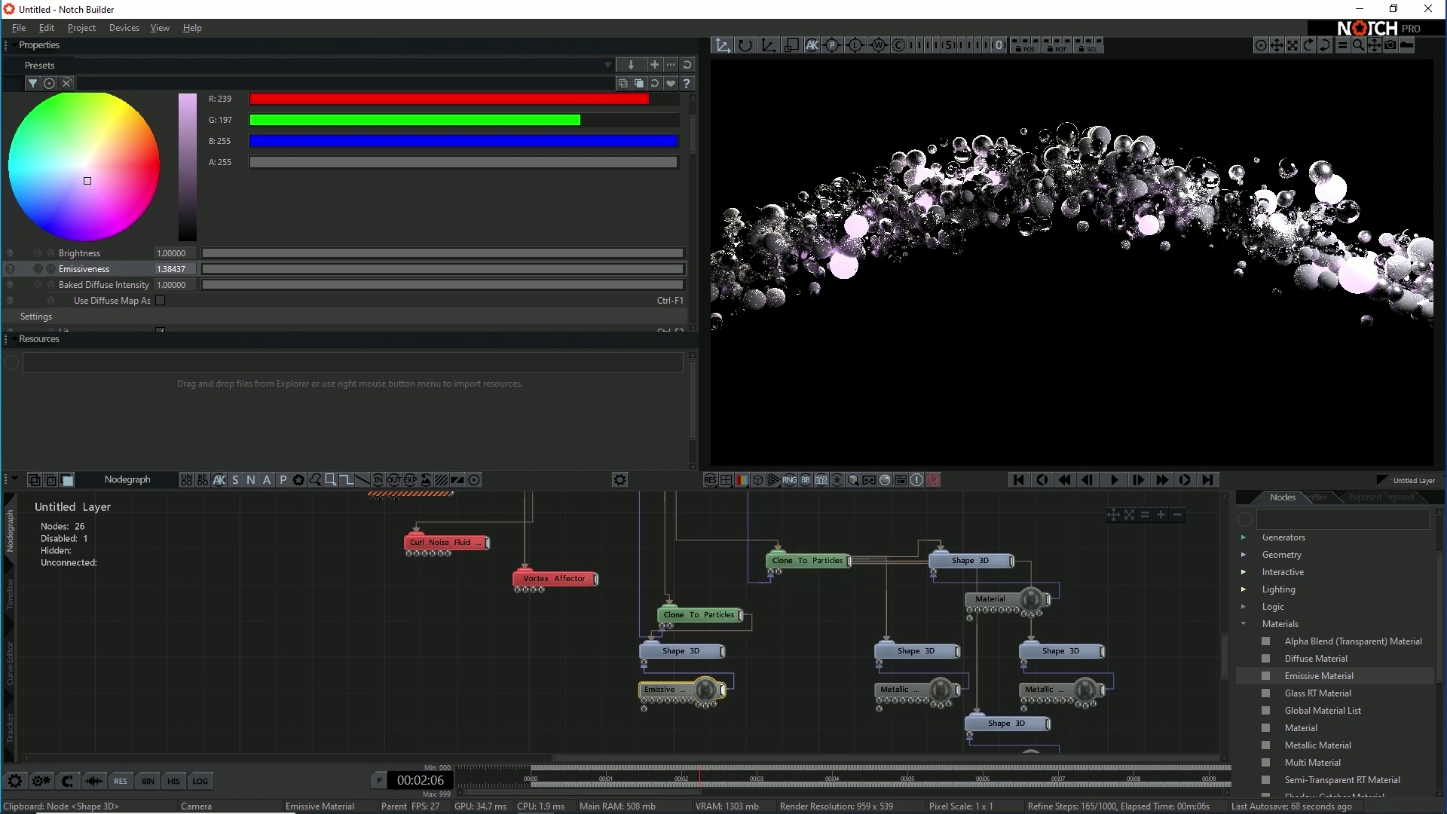
{"action": "middle_click_drag", "start_coordinate": [904, 550], "coordinate": [810, 738]}
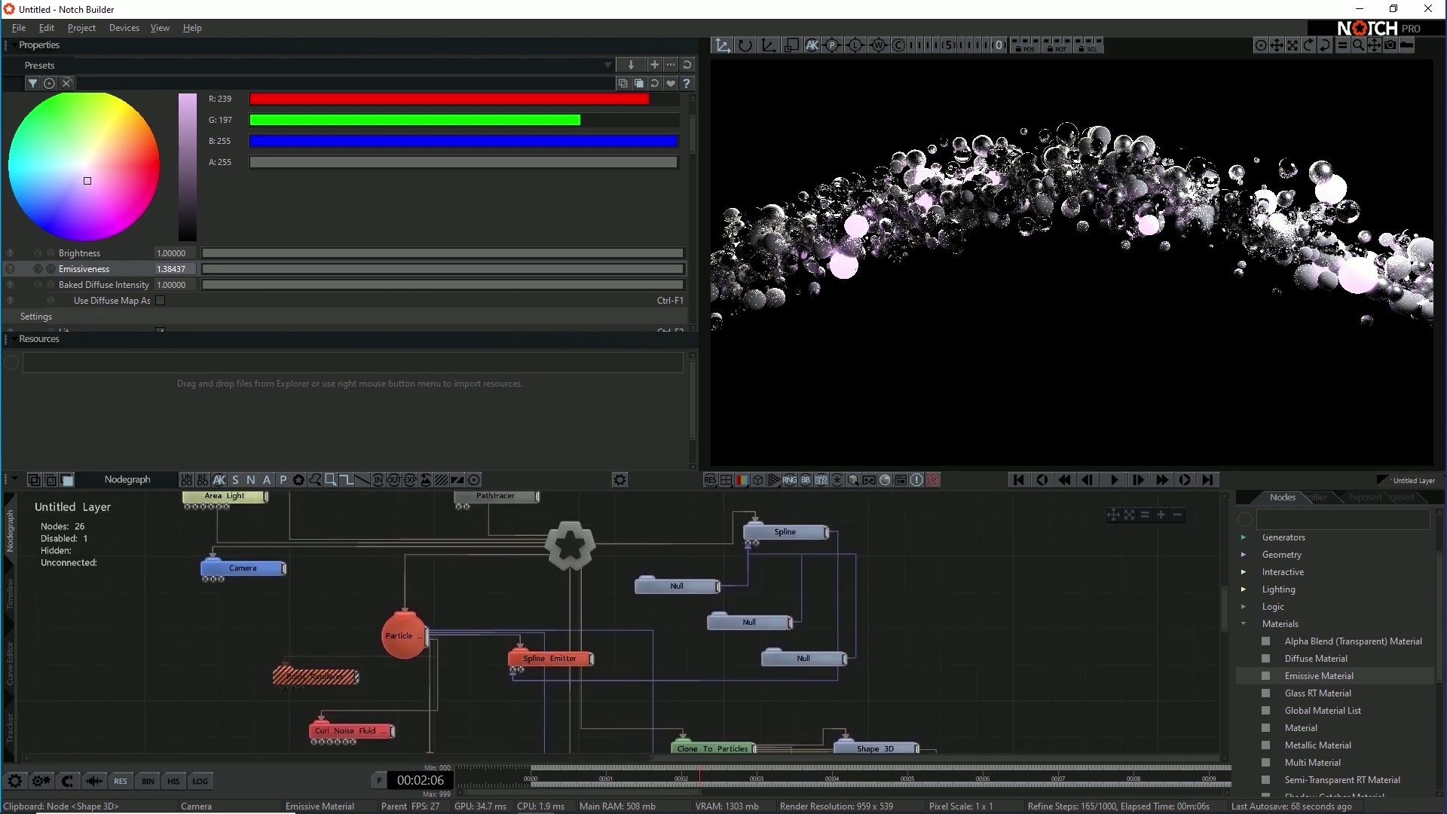
{"action": "key", "text": "space"}
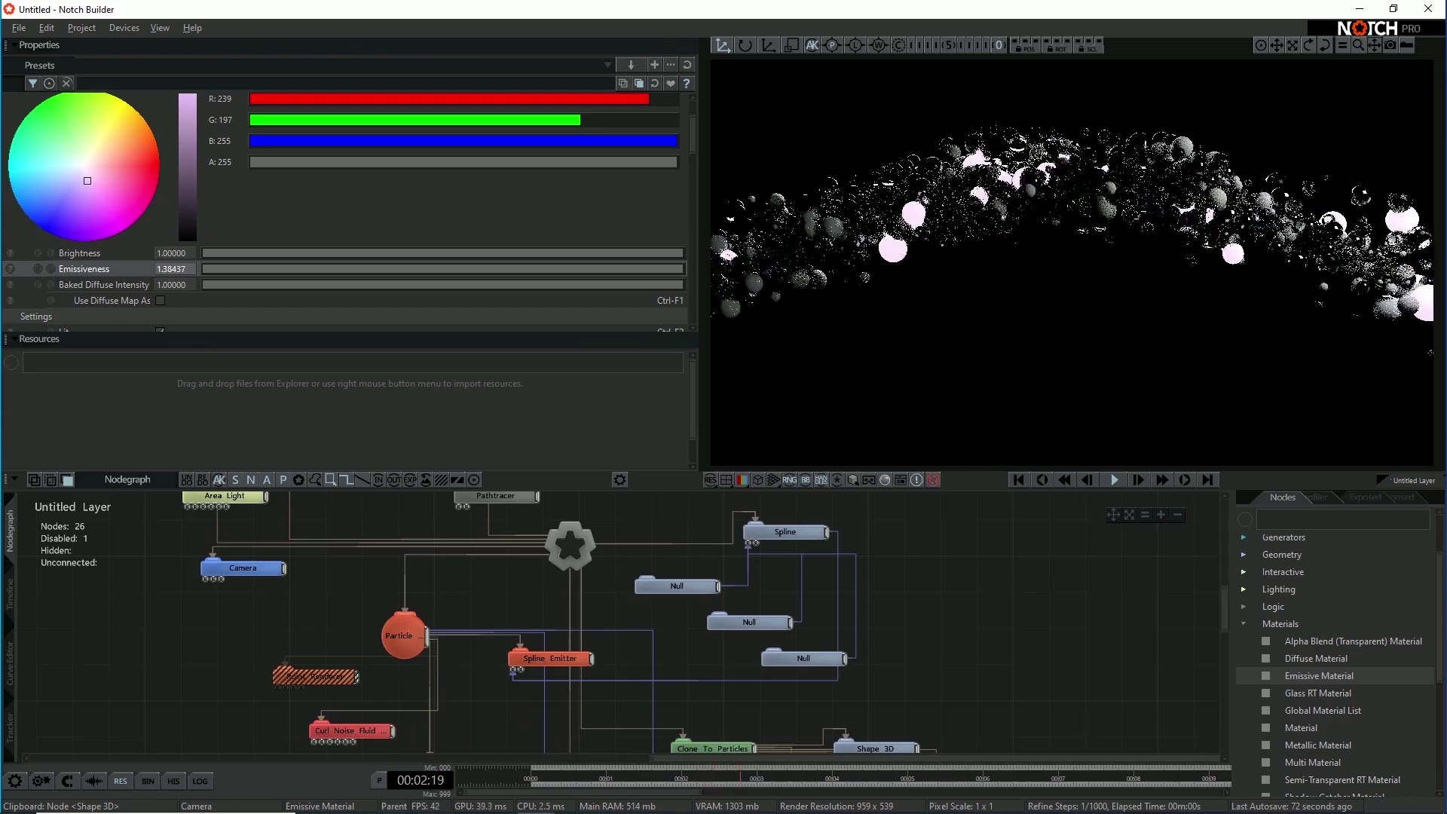
{"action": "middle_click_drag", "start_coordinate": [543, 693], "coordinate": [552, 625]}
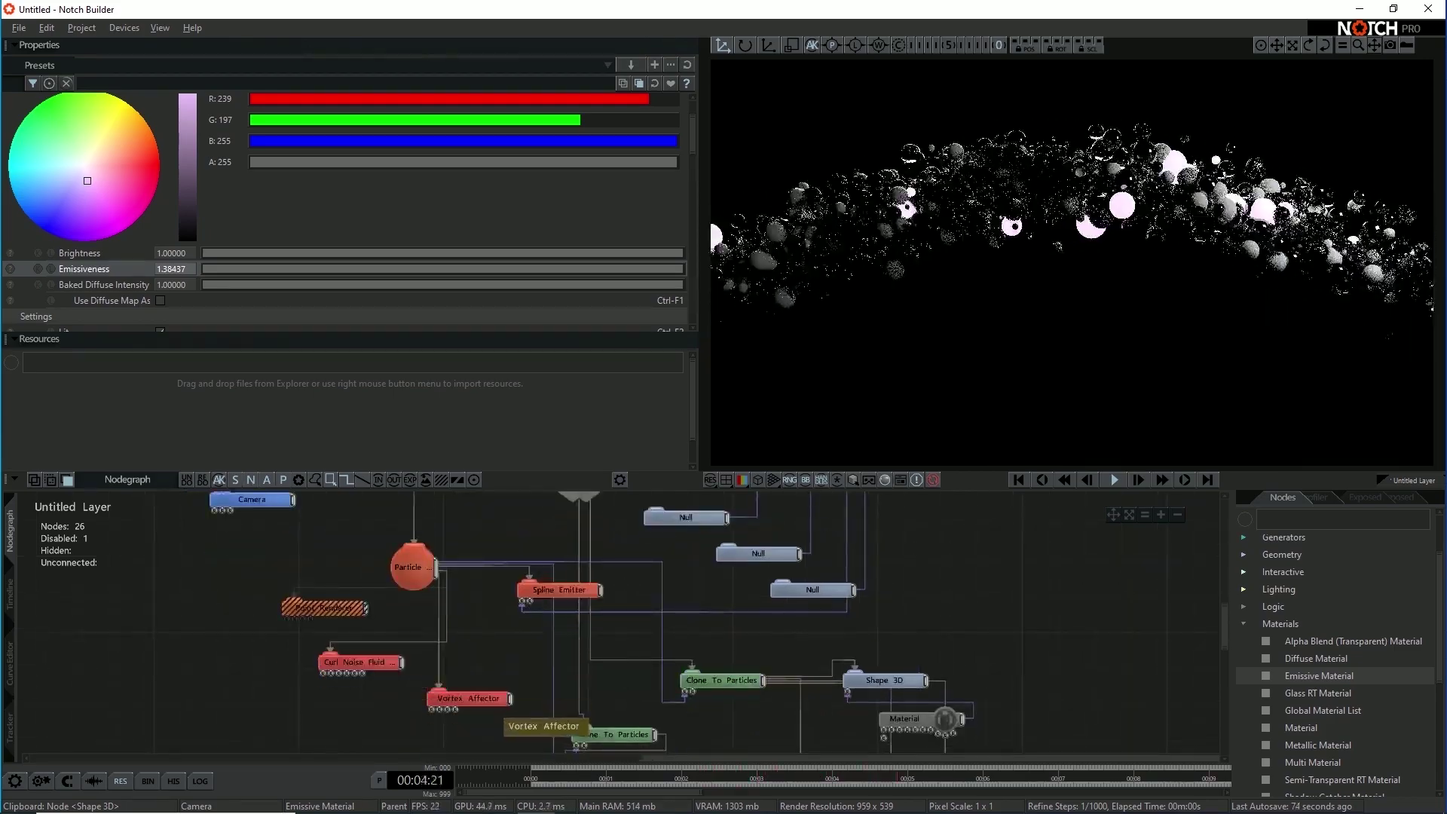
{"action": "left_click", "coordinate": [558, 590]}
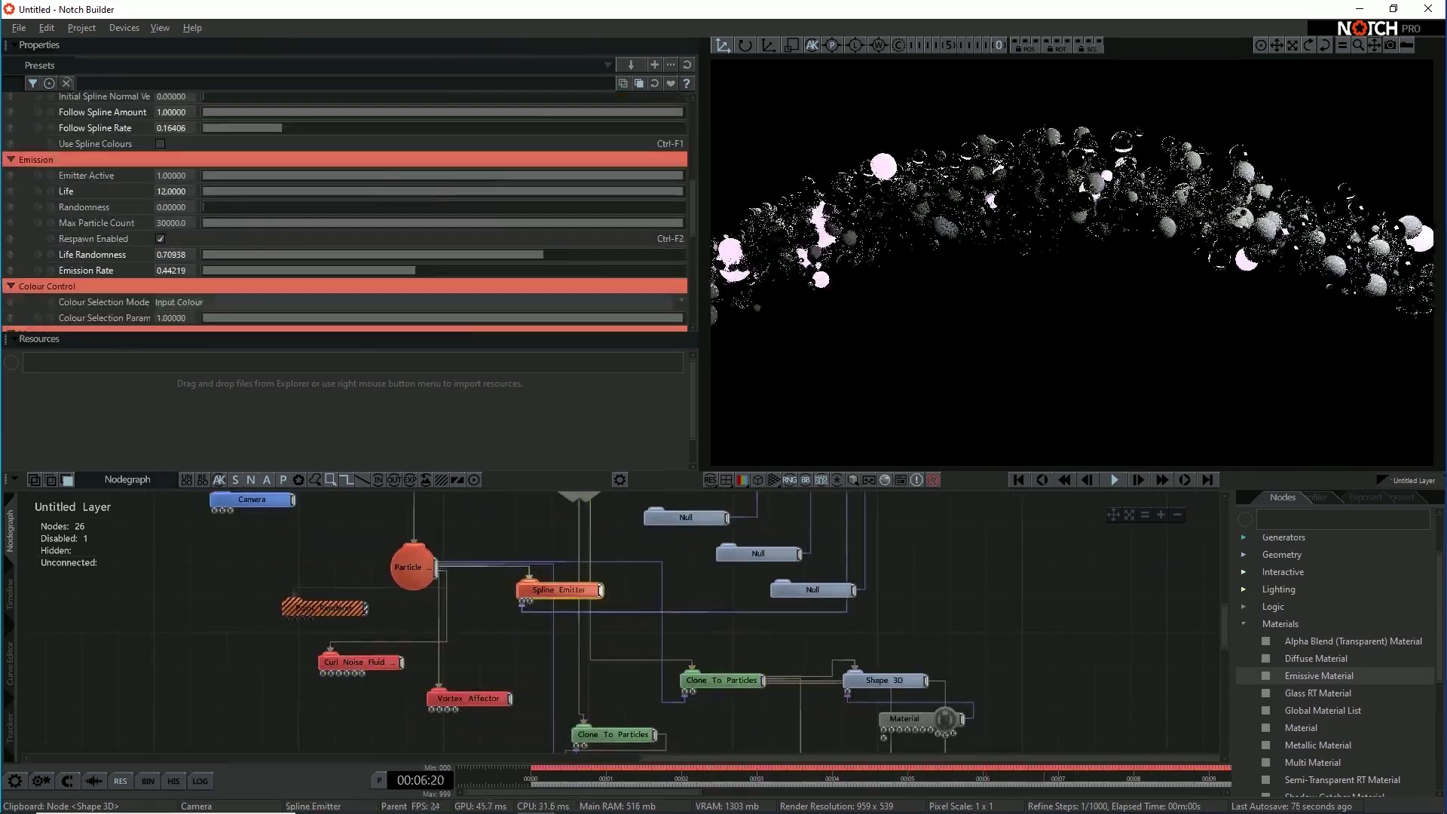
{"action": "scroll", "coordinate": [345, 212], "scroll_direction": "up", "scroll_amount": 4}
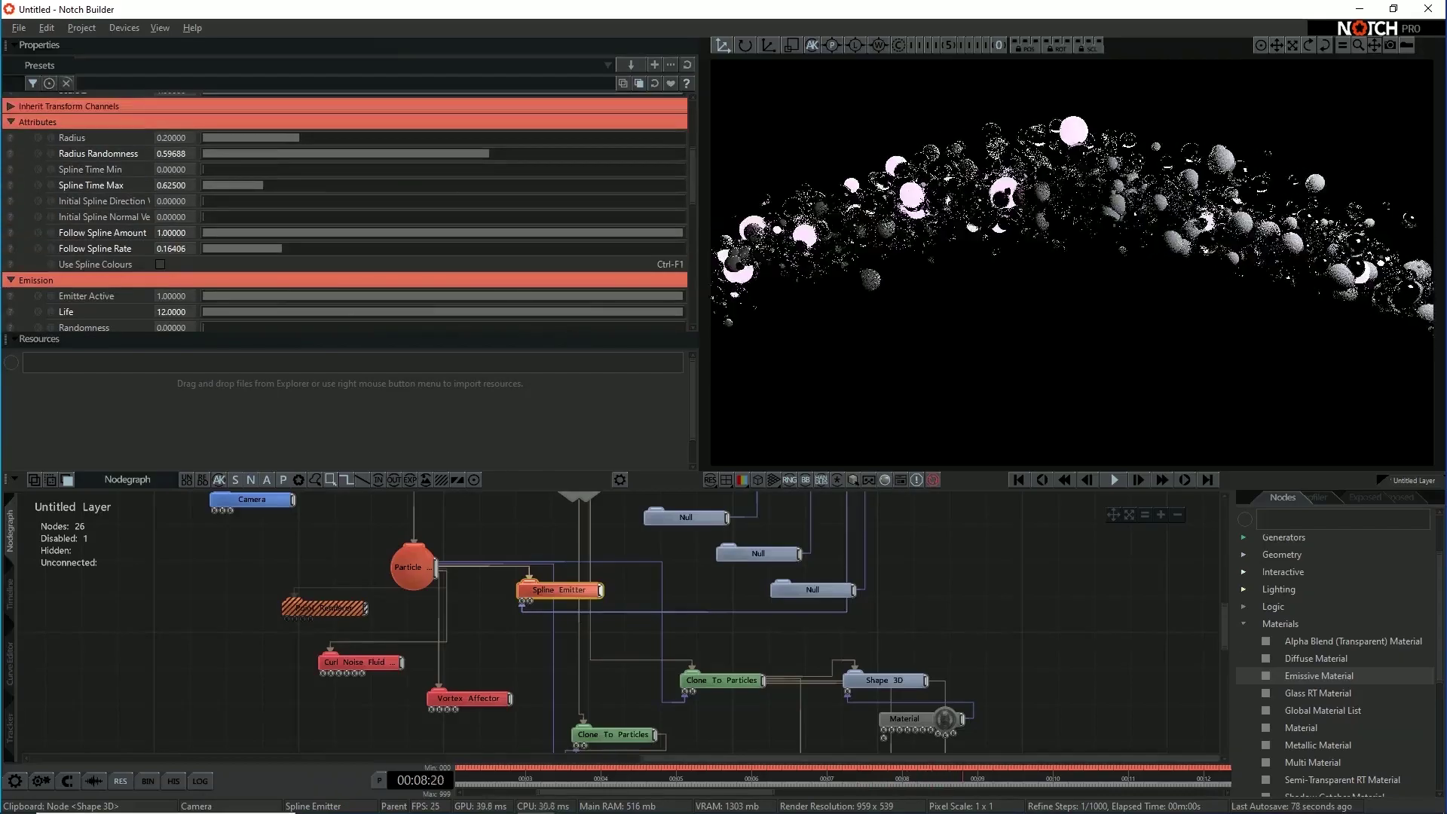
{"action": "left_click_drag", "start_coordinate": [300, 138], "coordinate": [360, 138]}
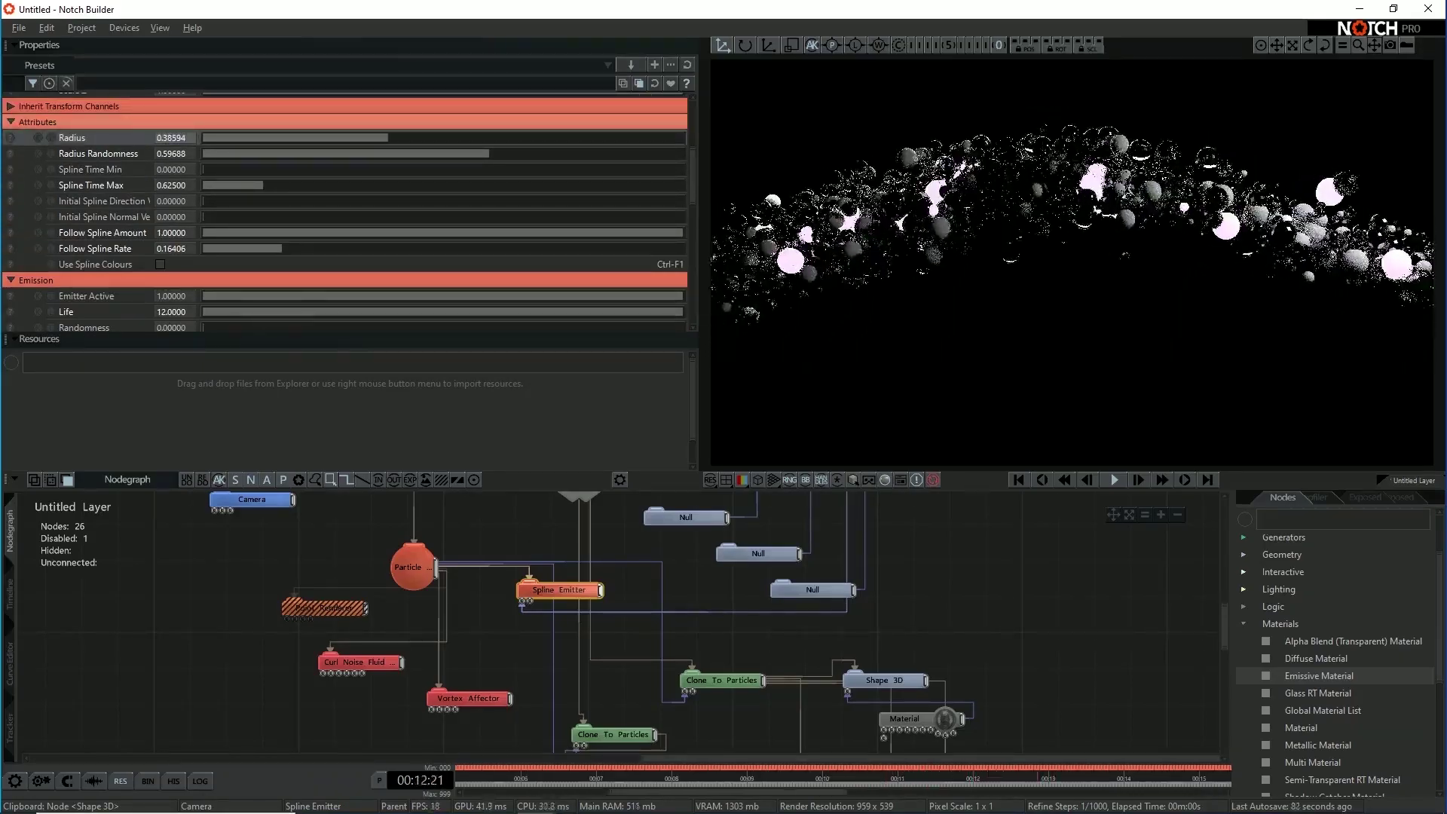
{"action": "left_click_drag", "start_coordinate": [388, 138], "coordinate": [541, 153]}
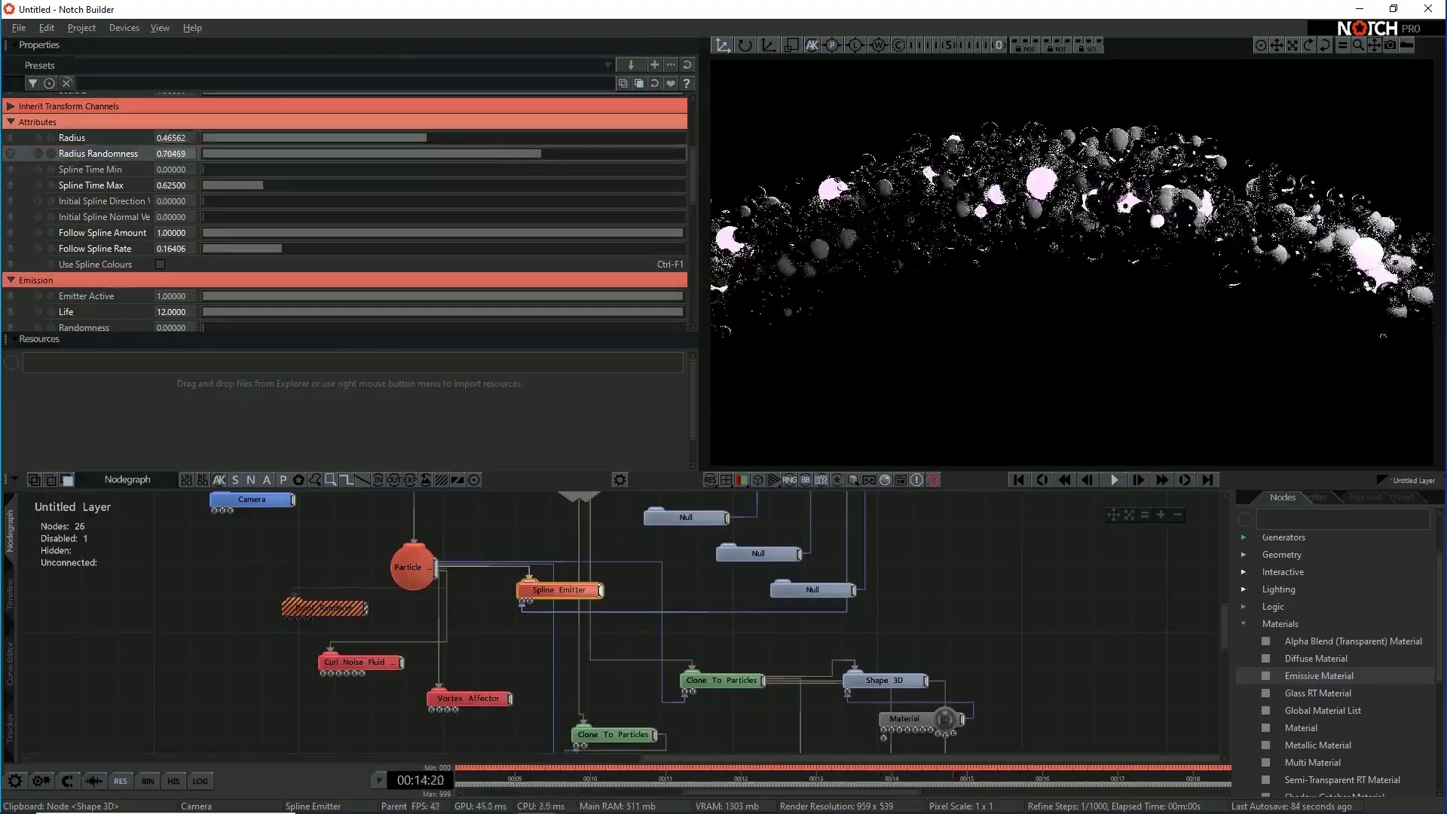
{"action": "left_click_drag", "start_coordinate": [426, 138], "coordinate": [471, 138]}
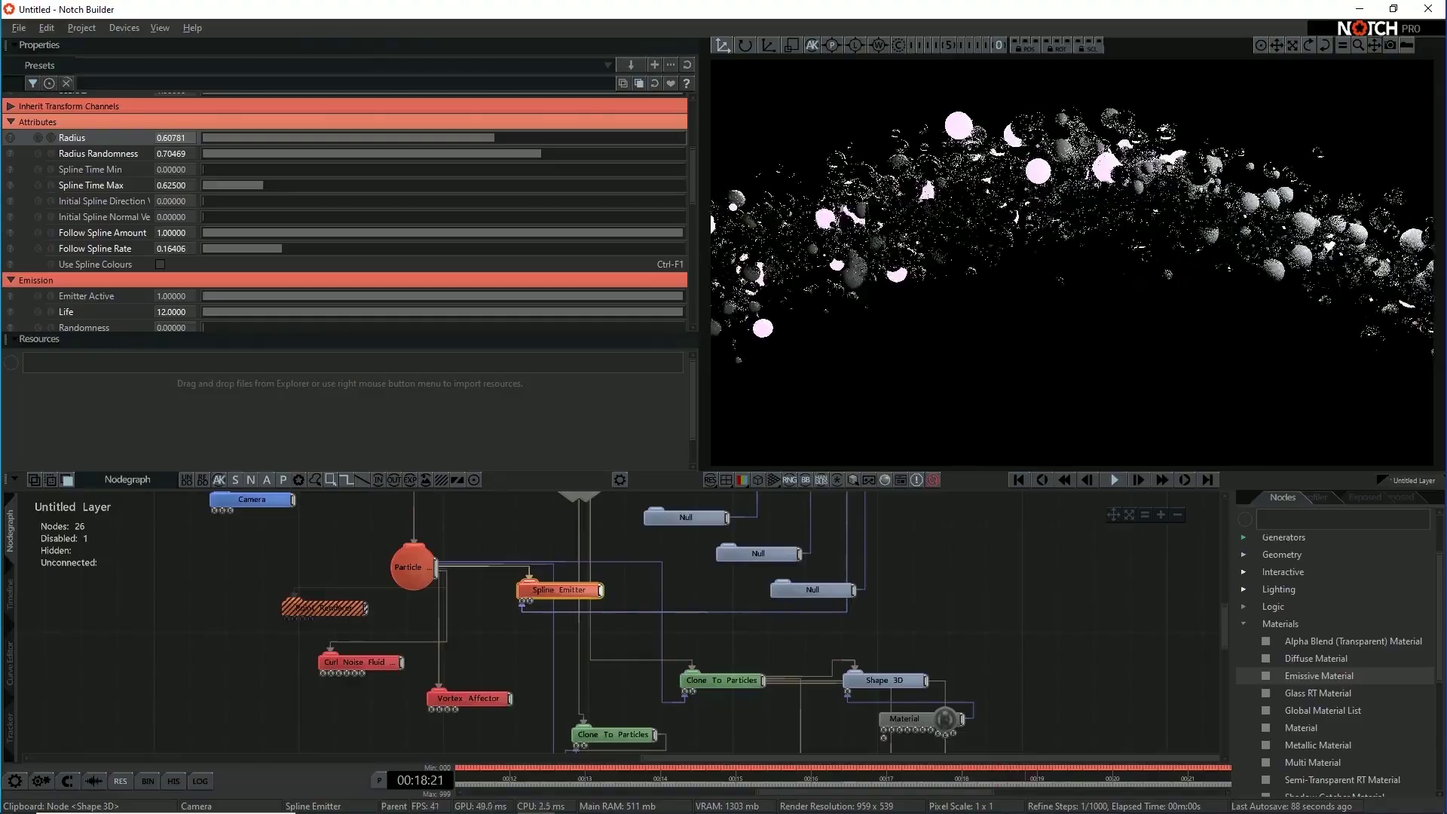
{"action": "left_click_drag", "start_coordinate": [494, 138], "coordinate": [612, 153]}
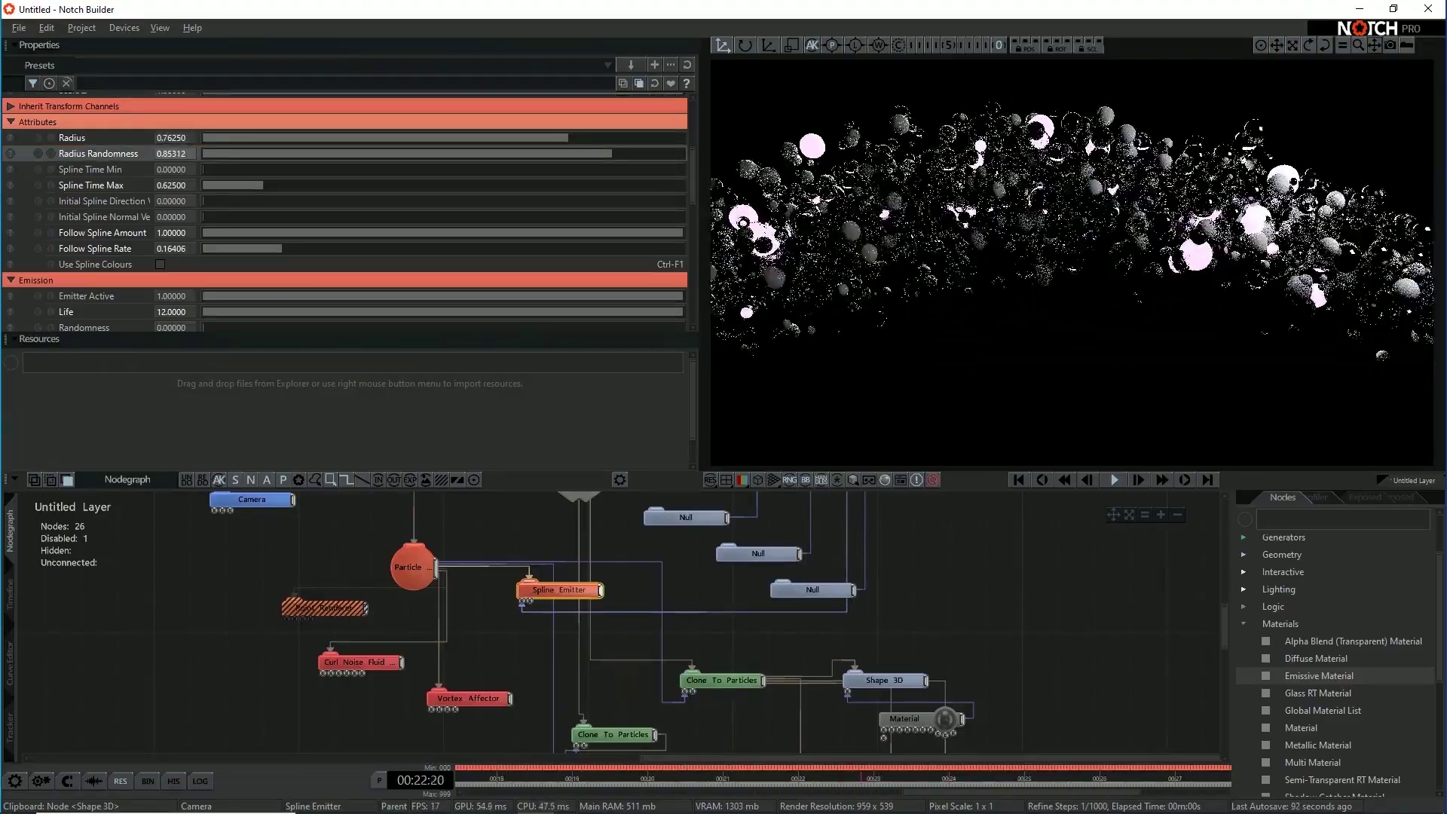
Step: Set the Curl Noise Fluid Affector's Noise Size to about 0.35 and its Curl Noise Amount to 14.25, and pause the playback
{"action": "left_click", "coordinate": [374, 663]}
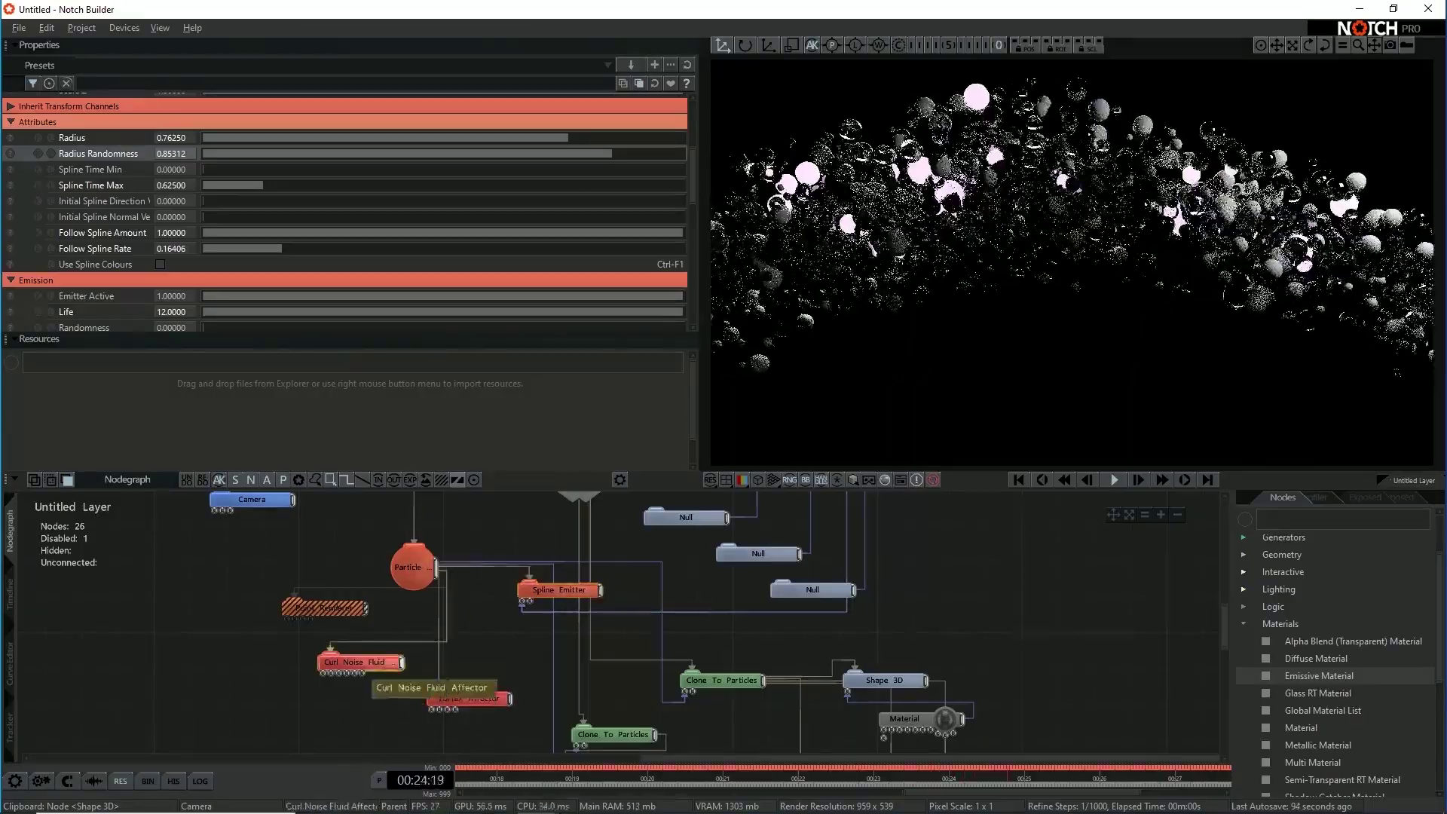
{"action": "left_click_drag", "start_coordinate": [343, 217], "coordinate": [370, 218]}
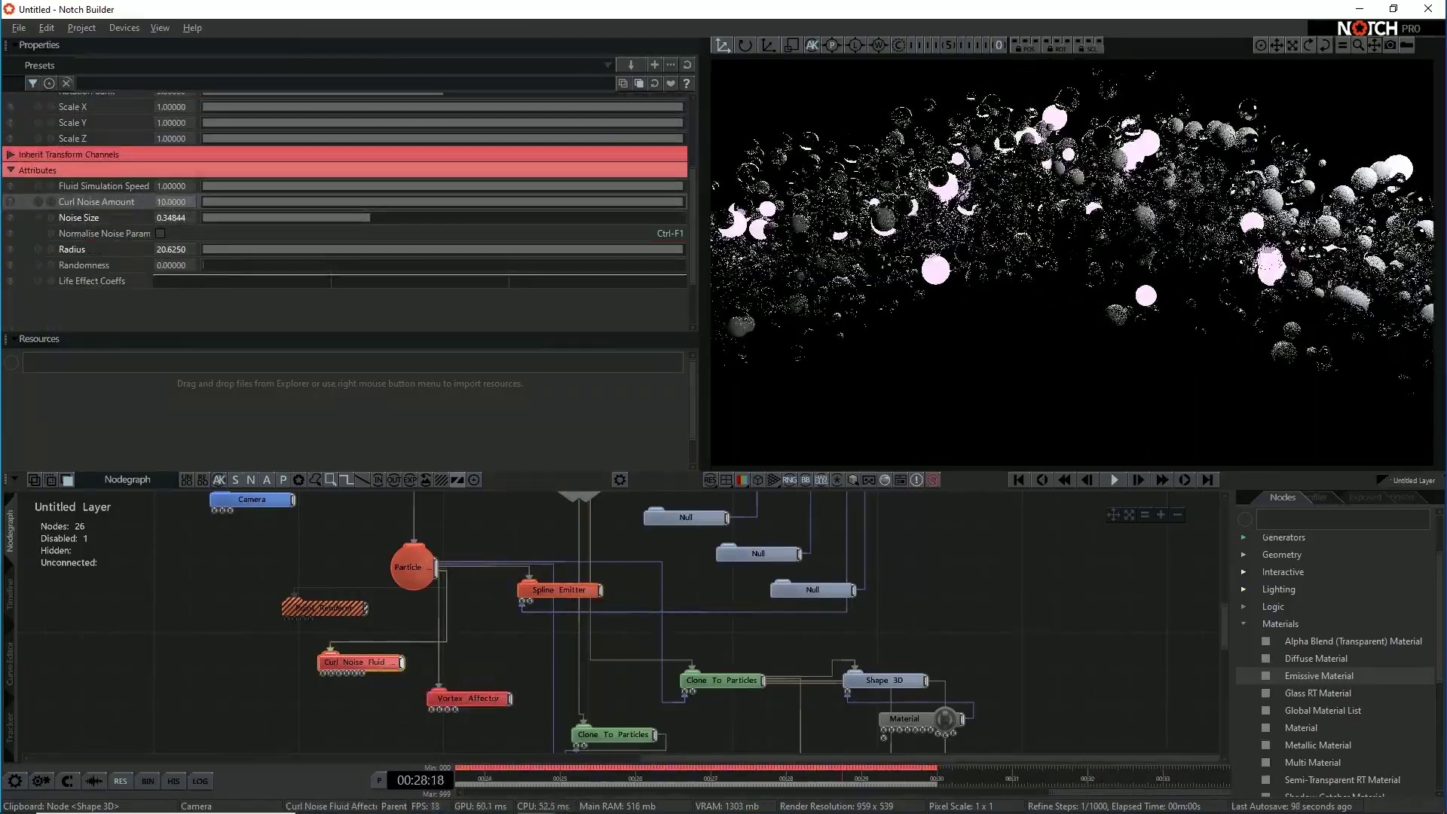
{"action": "left_click_drag", "start_coordinate": [684, 202], "coordinate": [804, 202]}
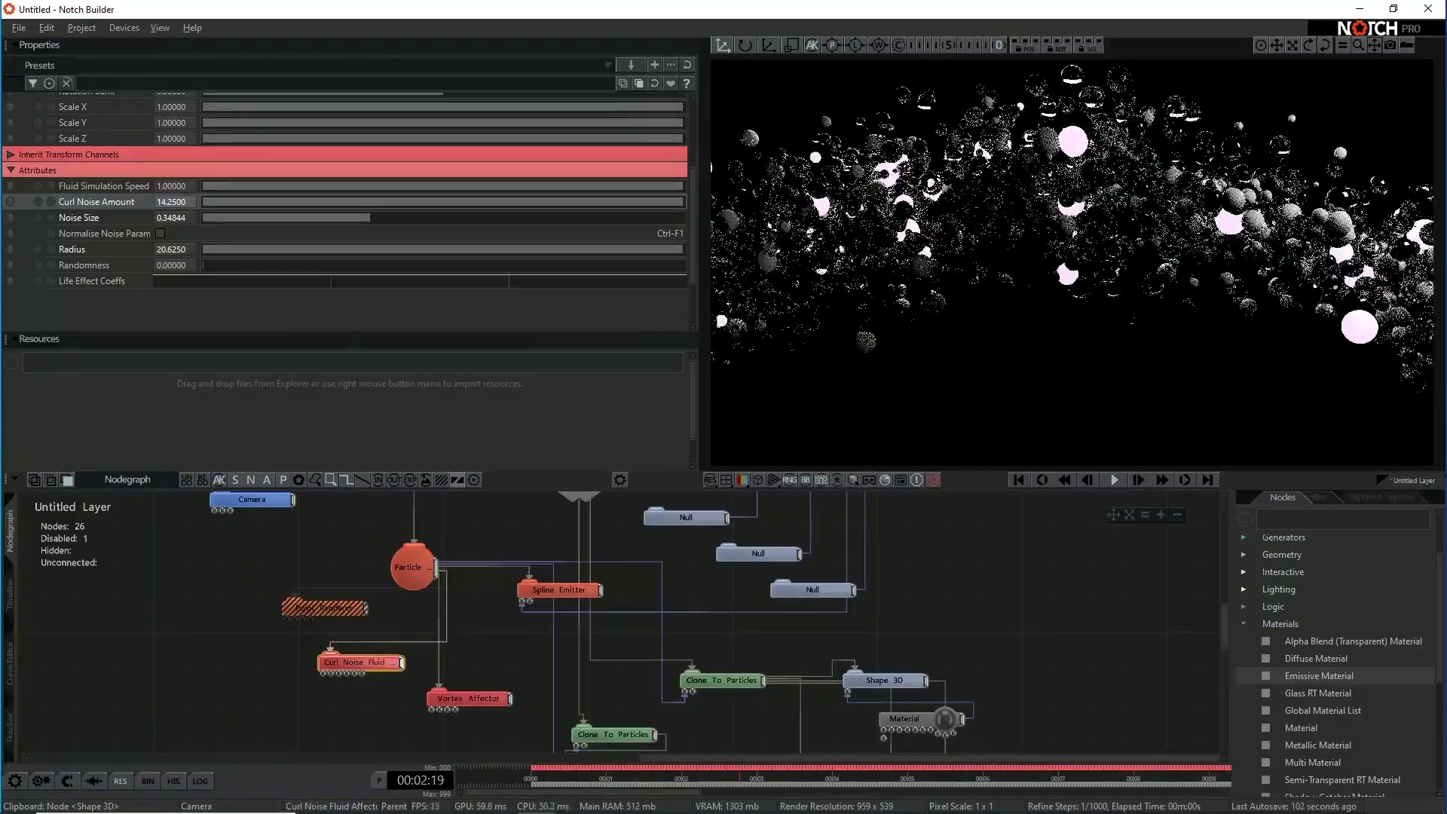
{"action": "key", "text": "space"}
Step: Expand the Ray Tracing category in the node library
{"action": "left_click", "coordinate": [226, 671]}
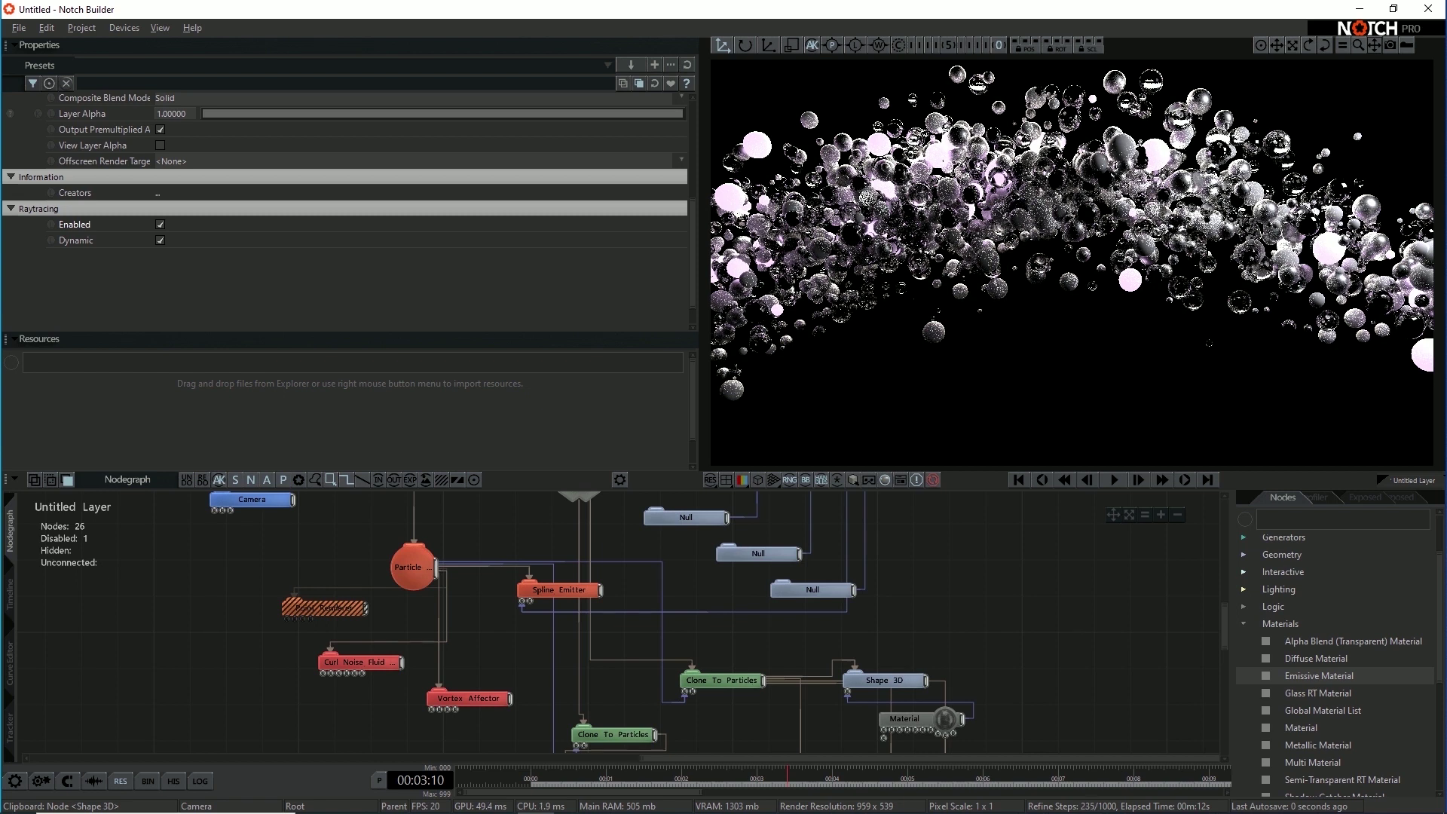
{"action": "scroll", "coordinate": [1357, 678], "scroll_direction": "down", "scroll_amount": 3}
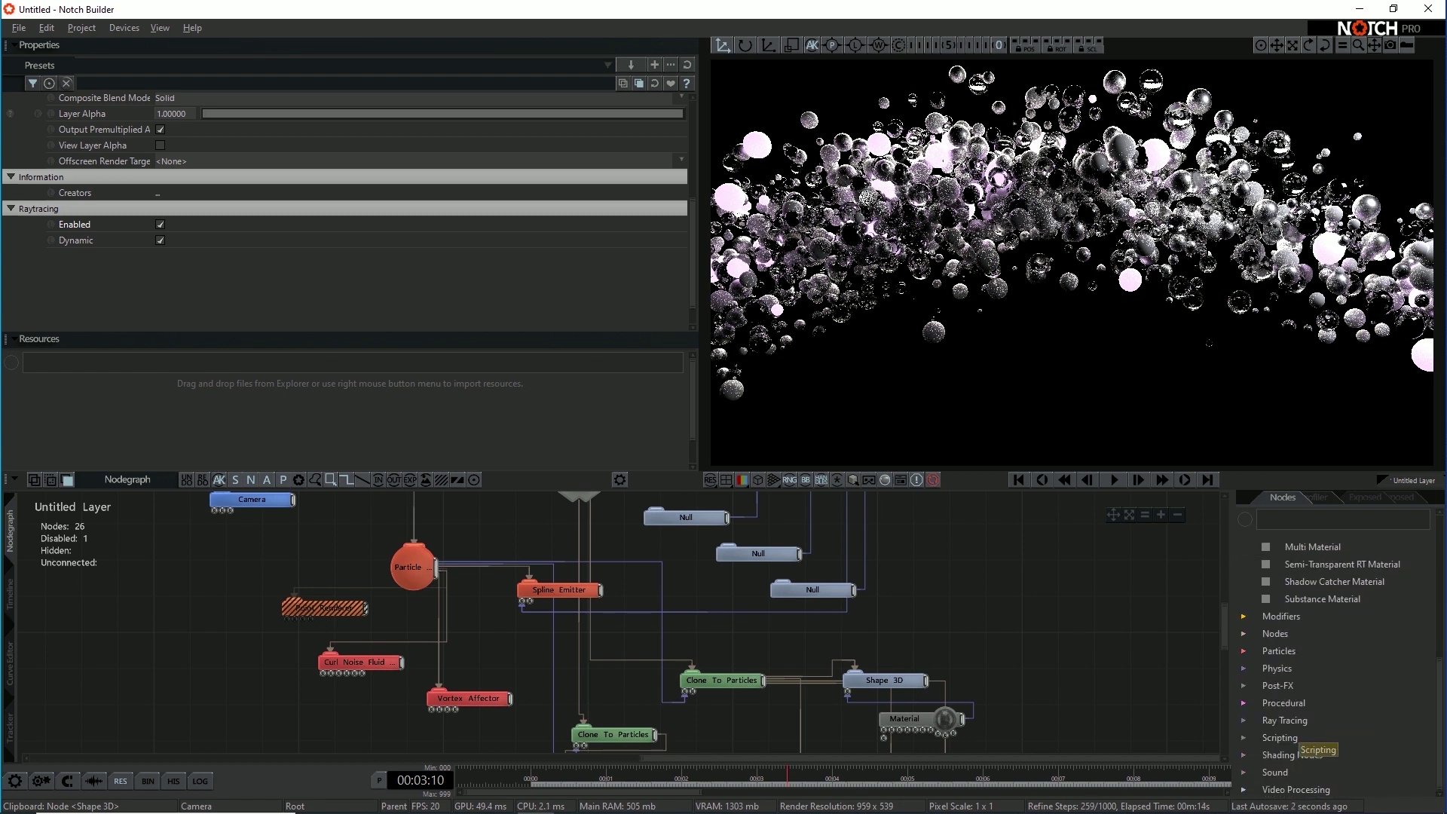
{"action": "left_click", "coordinate": [1279, 722]}
{"action": "scroll", "coordinate": [1349, 634], "scroll_direction": "down", "scroll_amount": 2}
{"action": "scroll", "coordinate": [1349, 635], "scroll_direction": "down", "scroll_amount": 2}
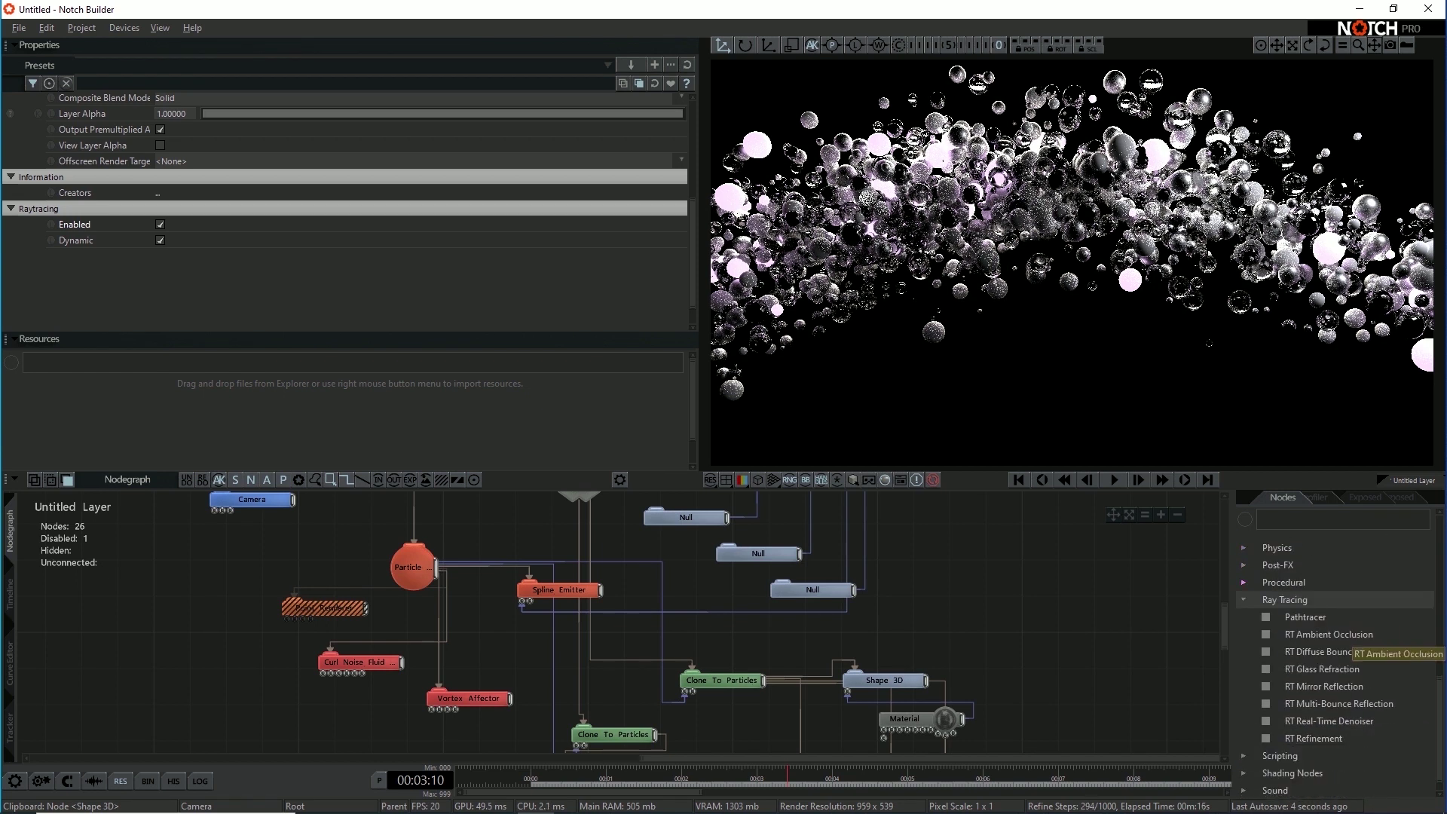
Step: Set the Pathtracer's Max. Glossy Depth and Max. Refraction Depth to 3
{"action": "scroll", "coordinate": [979, 626], "scroll_direction": "up", "scroll_amount": 2}
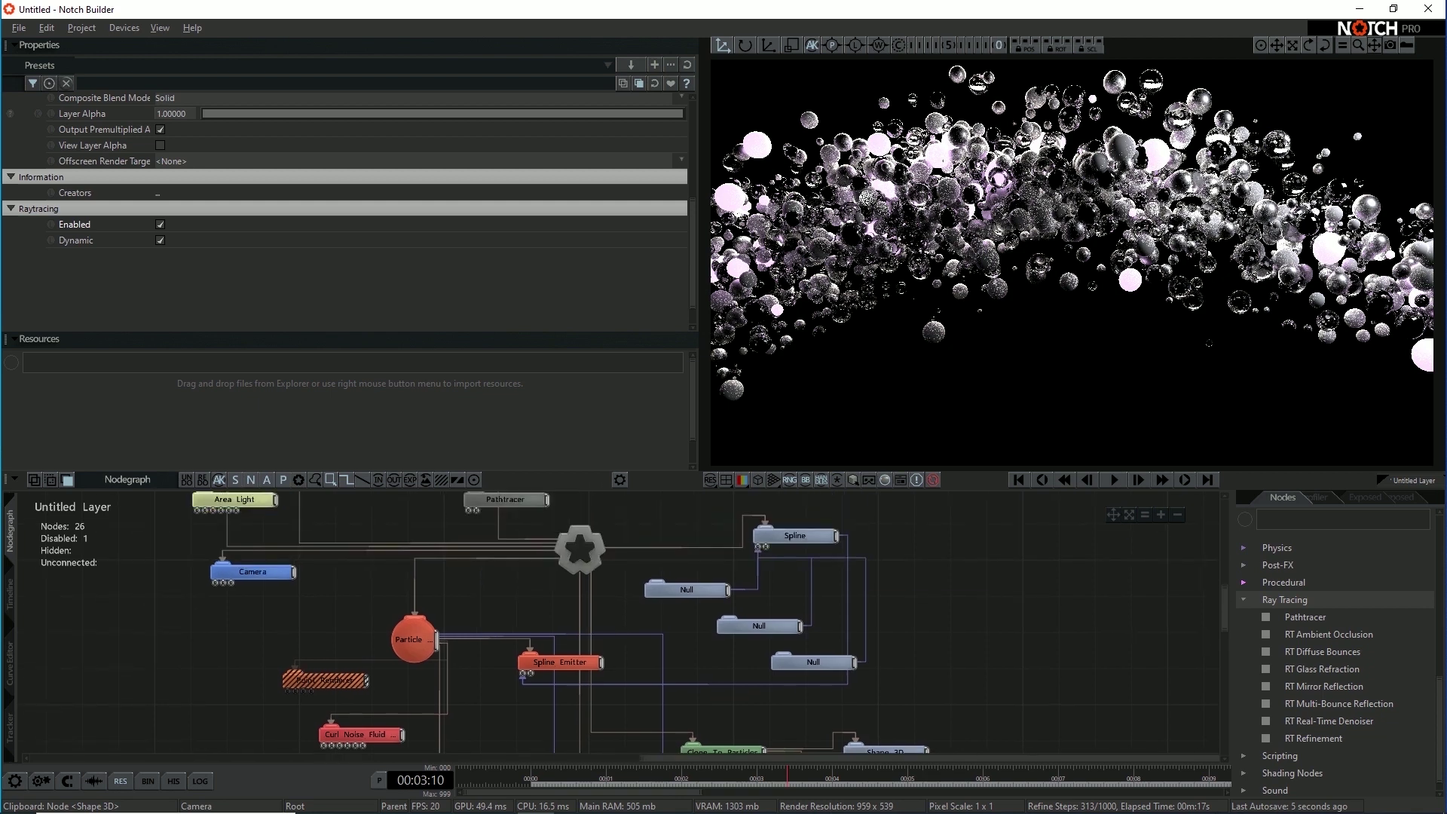
{"action": "left_click", "coordinate": [505, 500]}
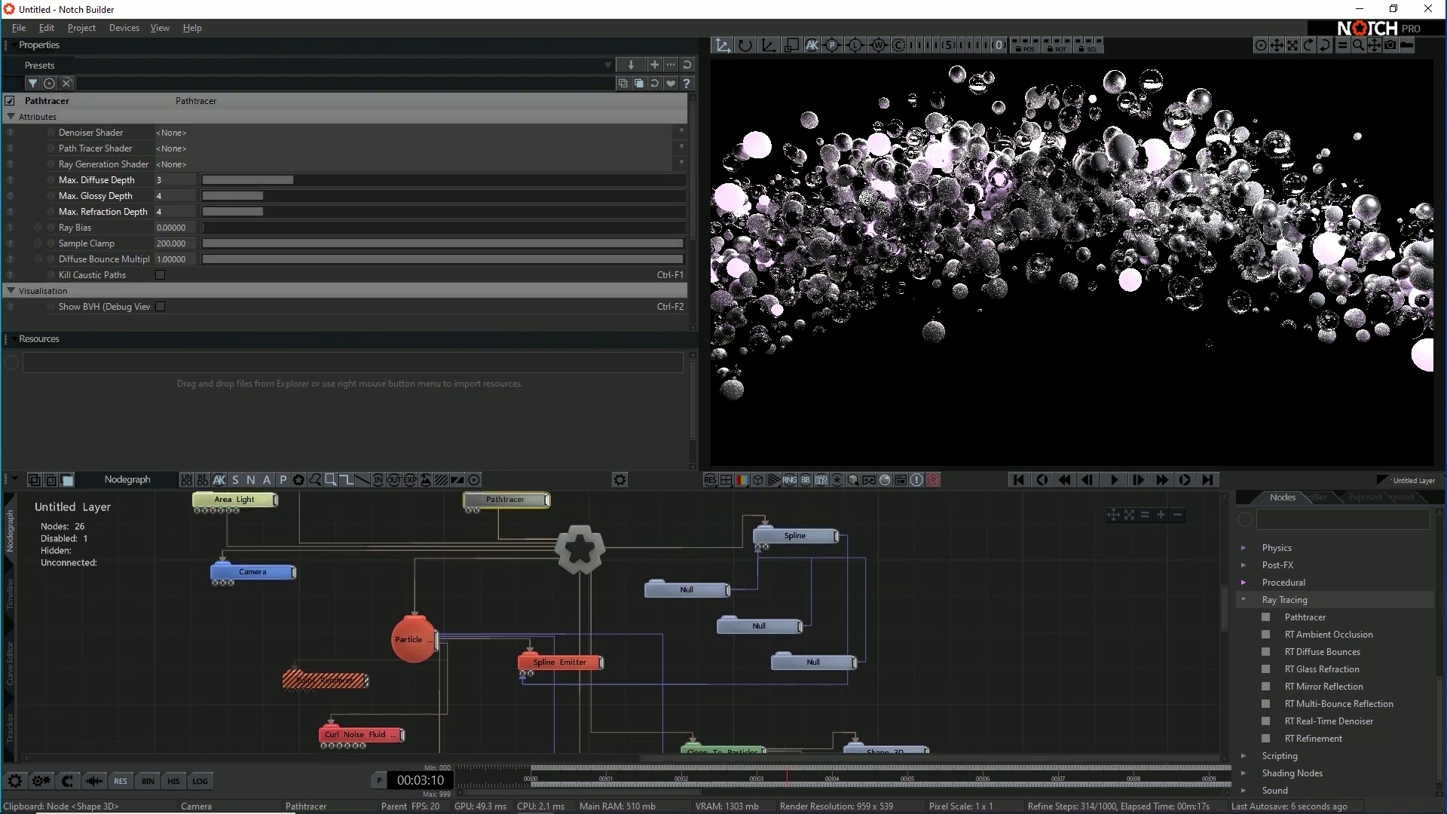
{"action": "left_click", "coordinate": [172, 196]}
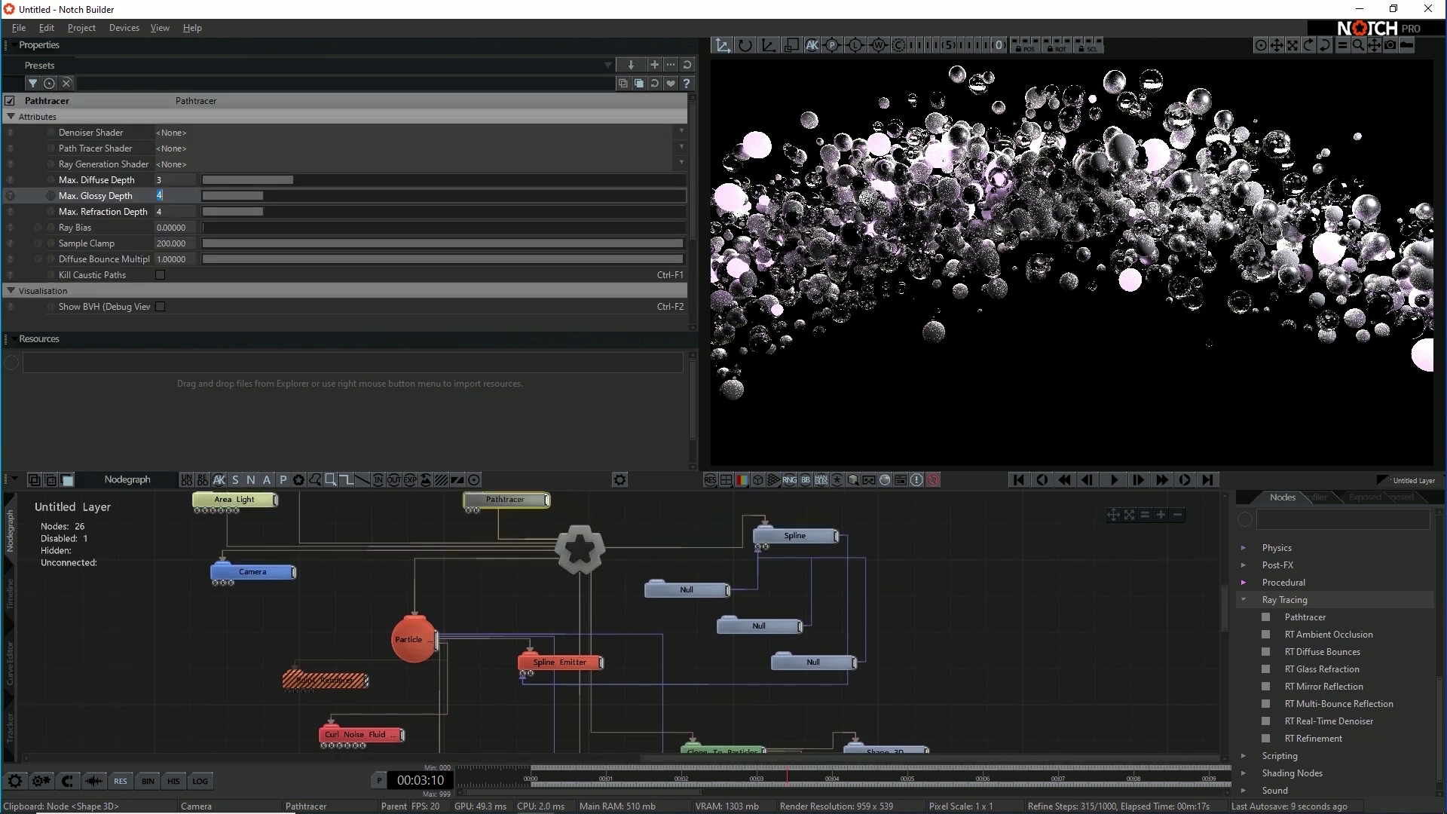
{"action": "type", "text": "3"}
{"action": "key", "text": "Tab"}
{"action": "type", "text": "3"}
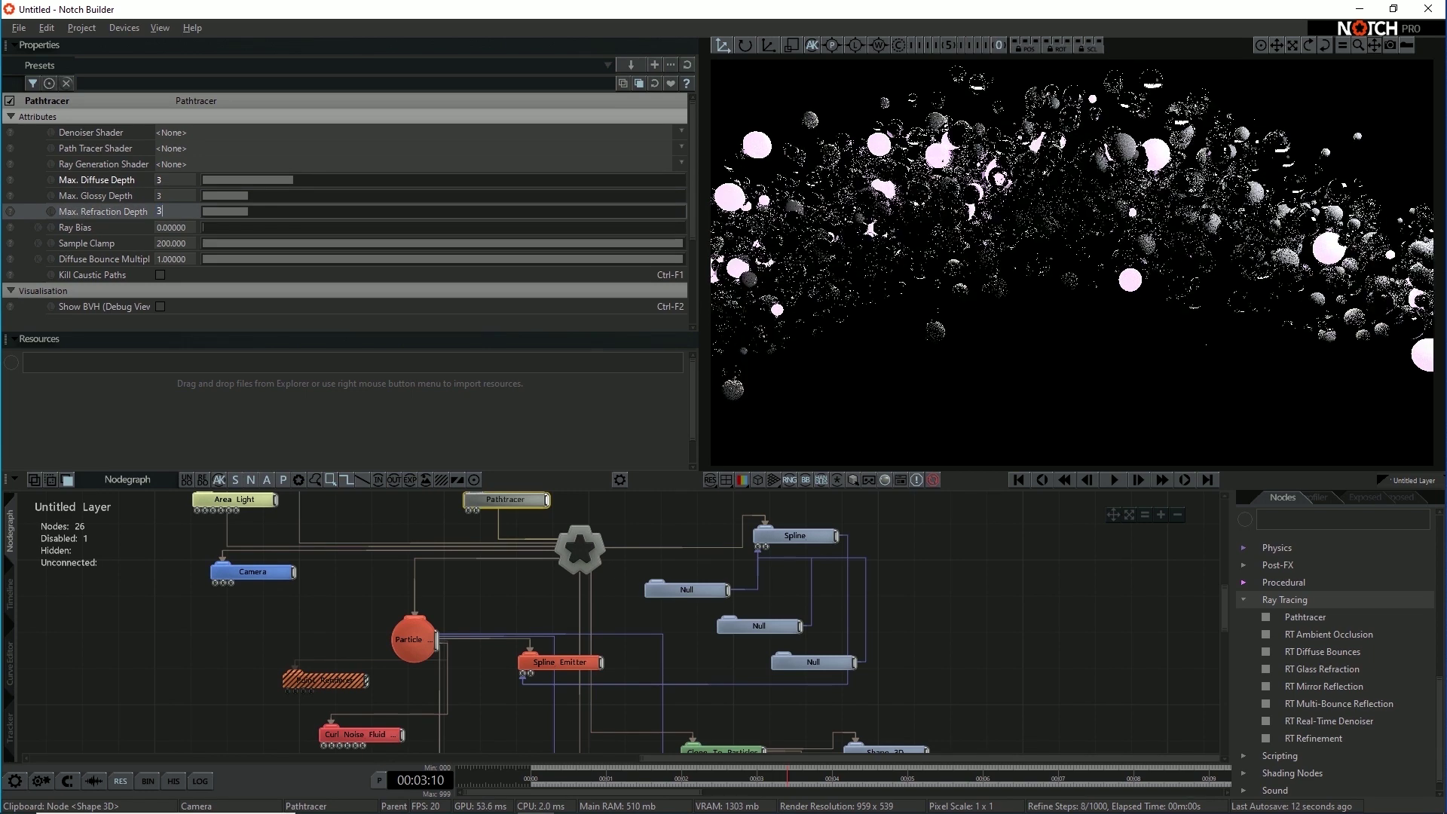
Step: Try a Max. Diffuse Depth of 2 on the Pathtracer and set it back to 3
{"action": "left_click", "coordinate": [172, 180]}
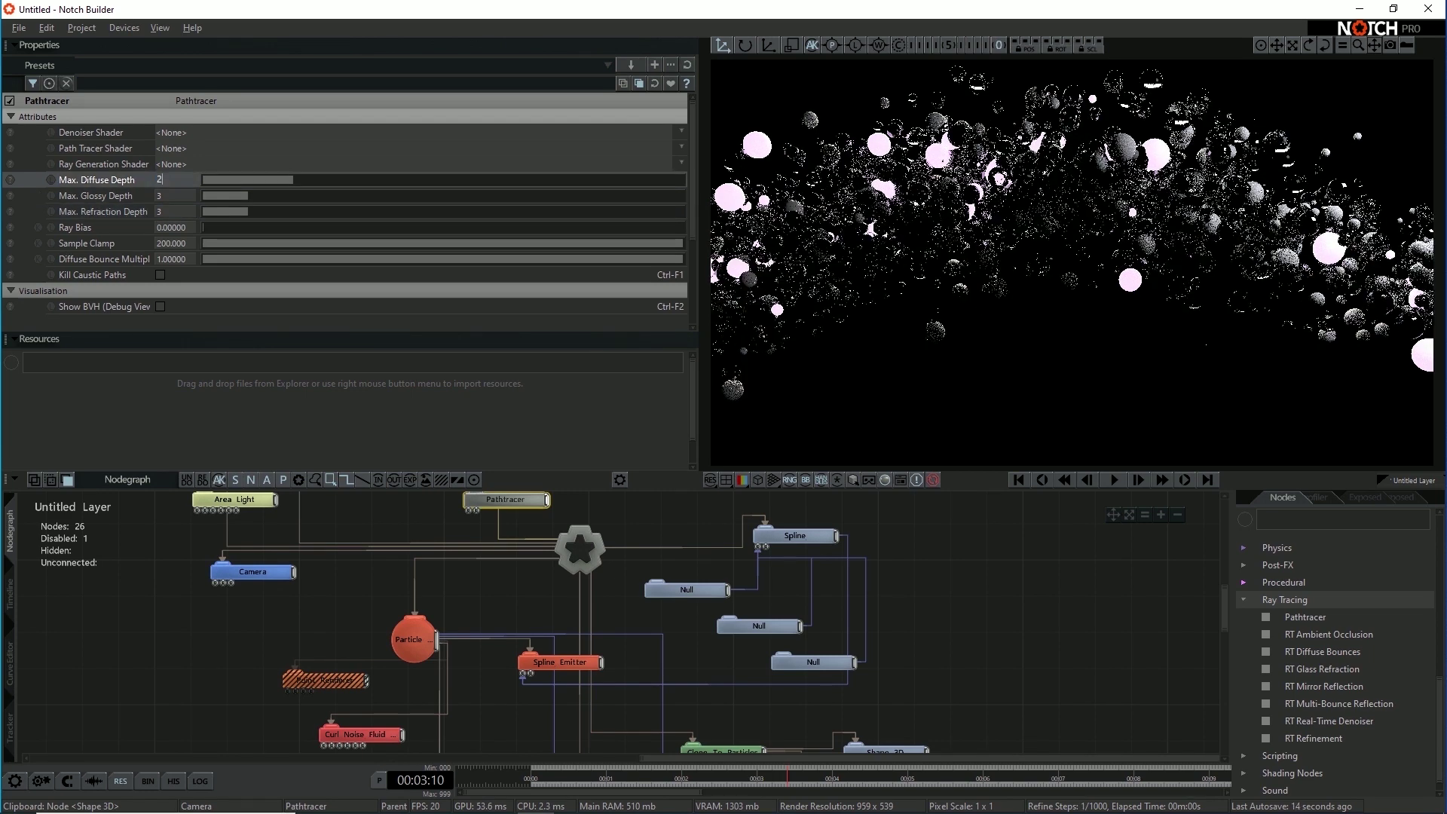
{"action": "type", "text": "2"}
{"action": "key", "text": "Tab"}
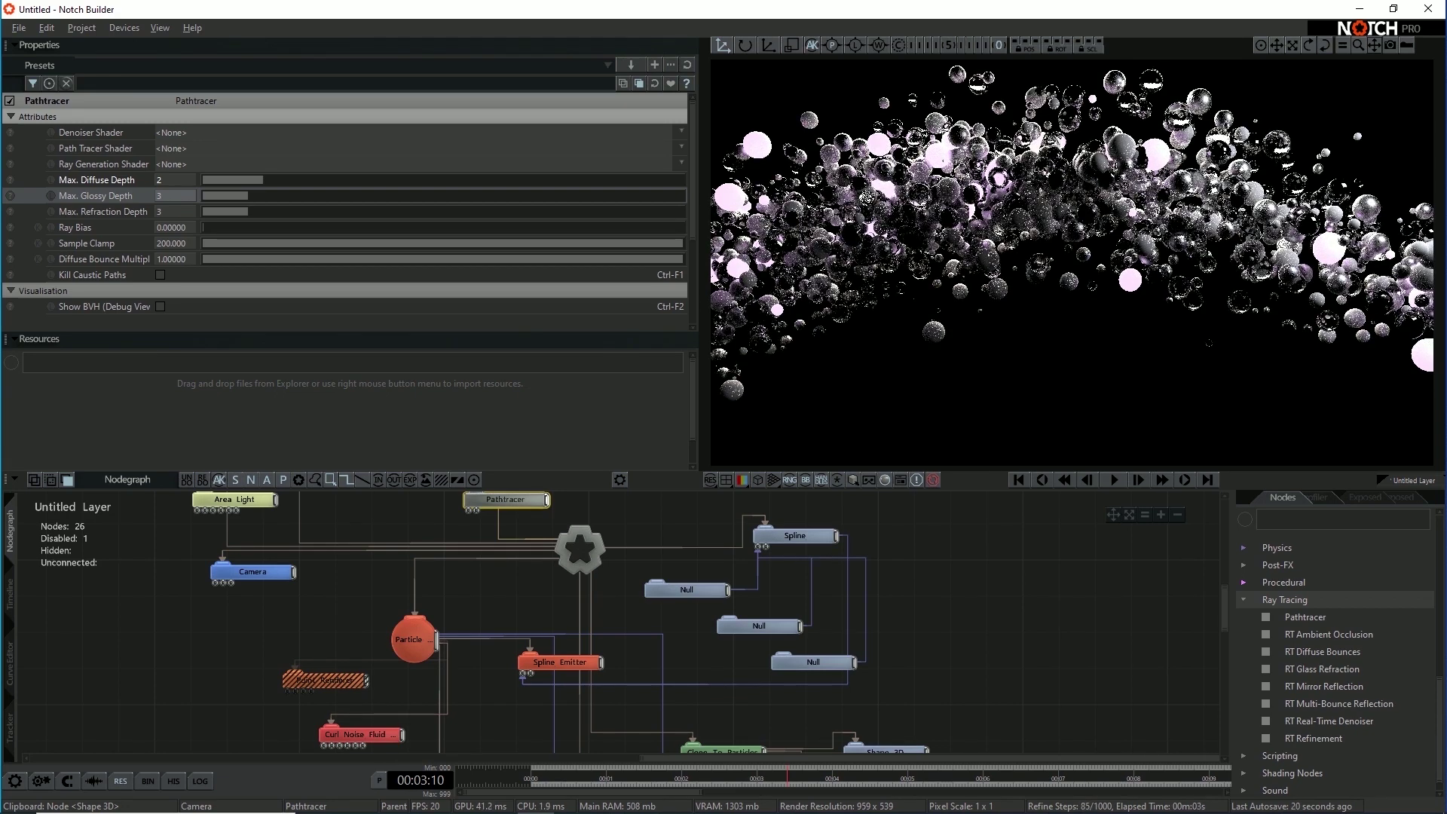
{"action": "left_click", "coordinate": [172, 180]}
{"action": "type", "text": "3"}
{"action": "key", "text": "Tab"}
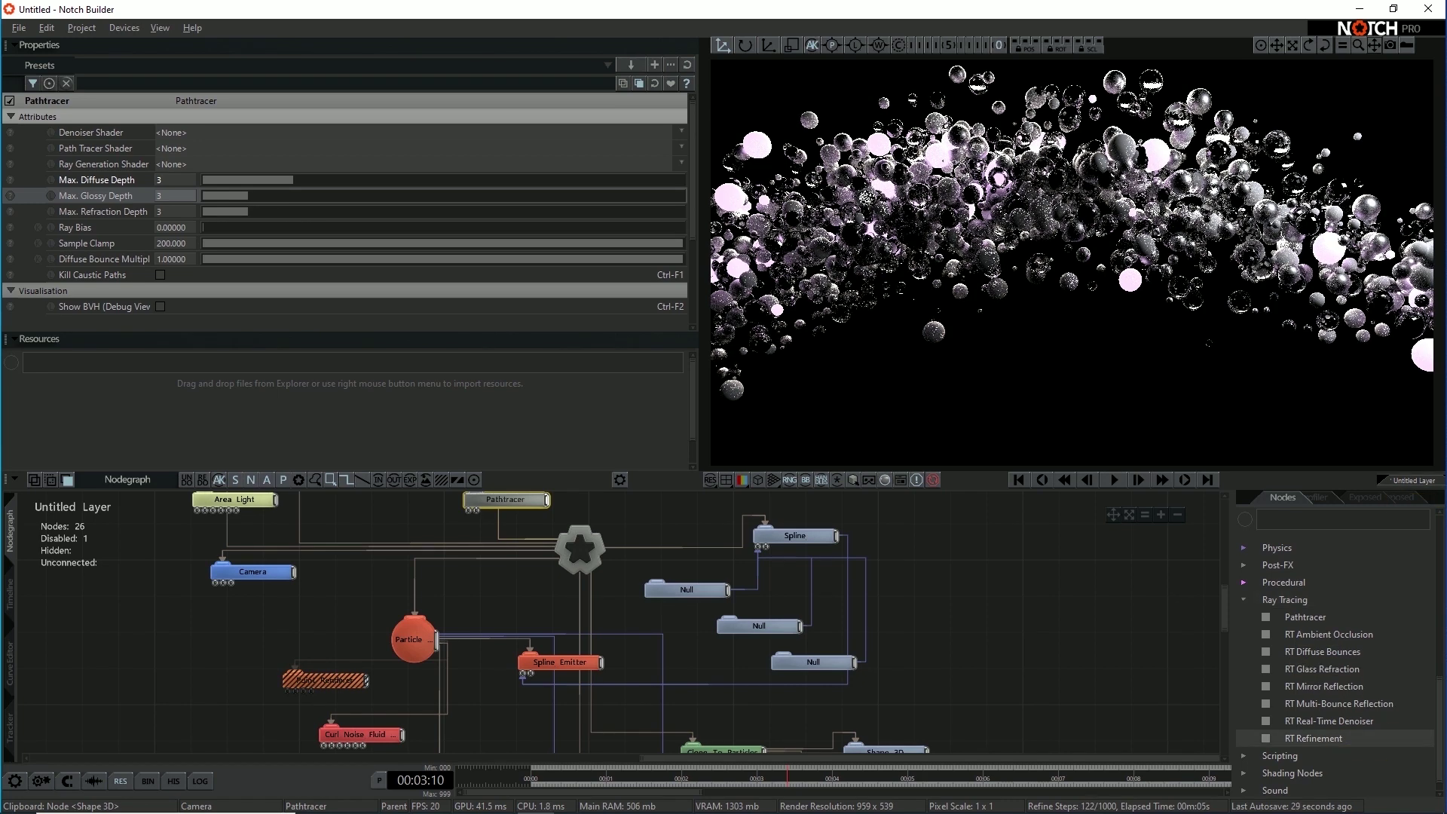
Step: Add an RT Refinement node to the root beside the Pathtracer and set its Max Refine Steps to 200
{"action": "left_click_drag", "start_coordinate": [1313, 738], "coordinate": [524, 589]}
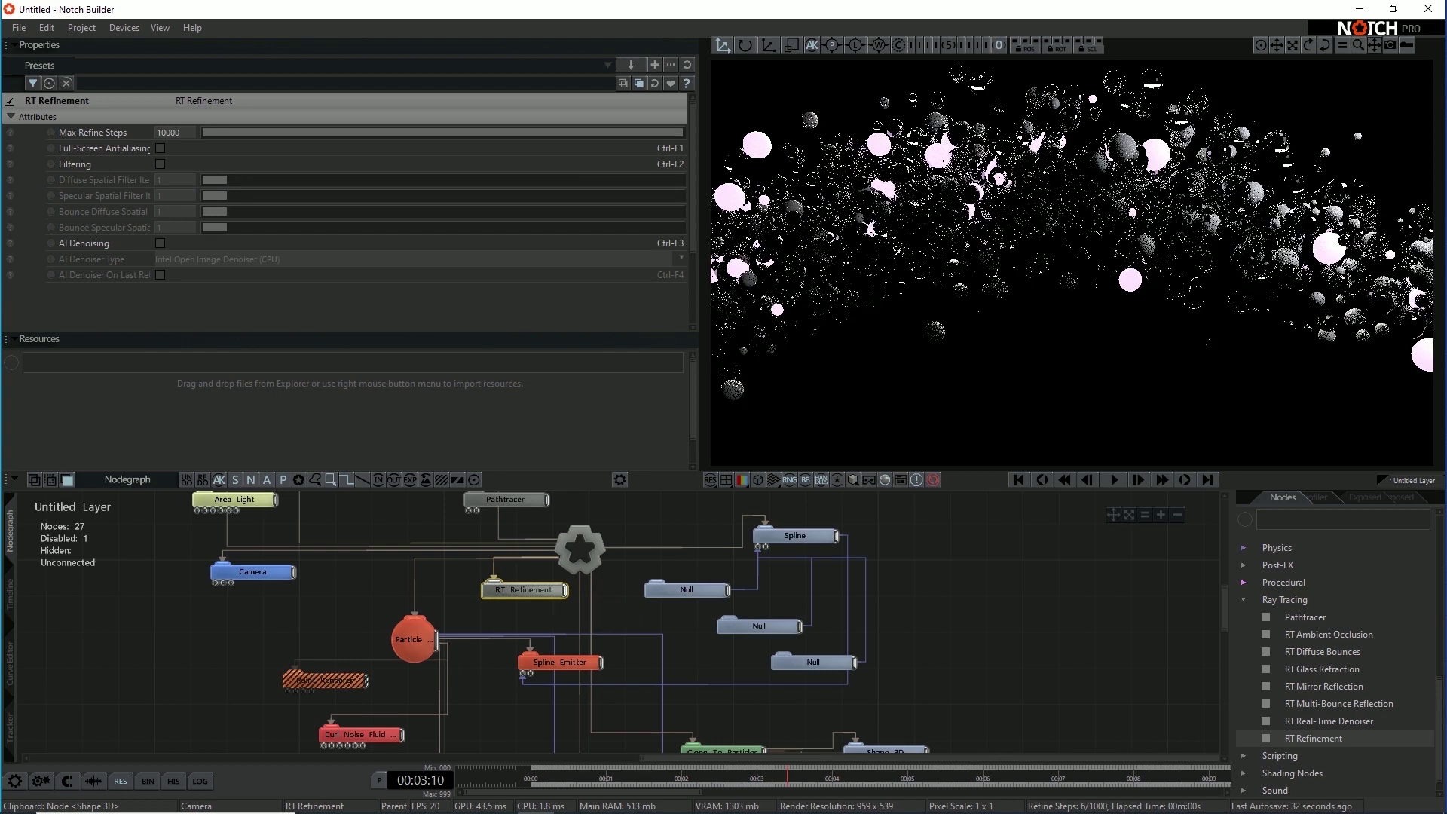
{"action": "left_click_drag", "start_coordinate": [499, 656], "coordinate": [625, 565]}
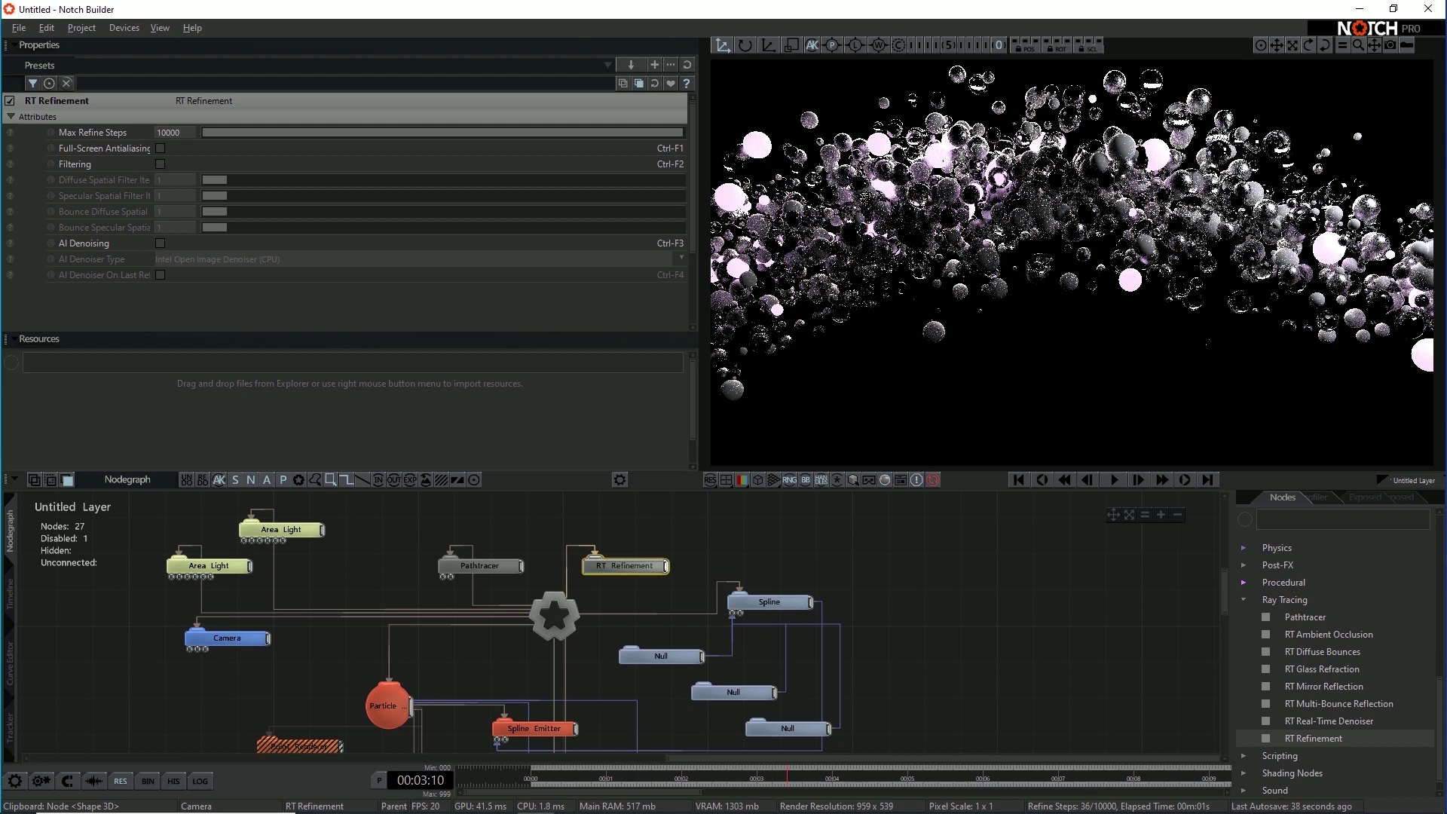
{"action": "left_click", "coordinate": [173, 132]}
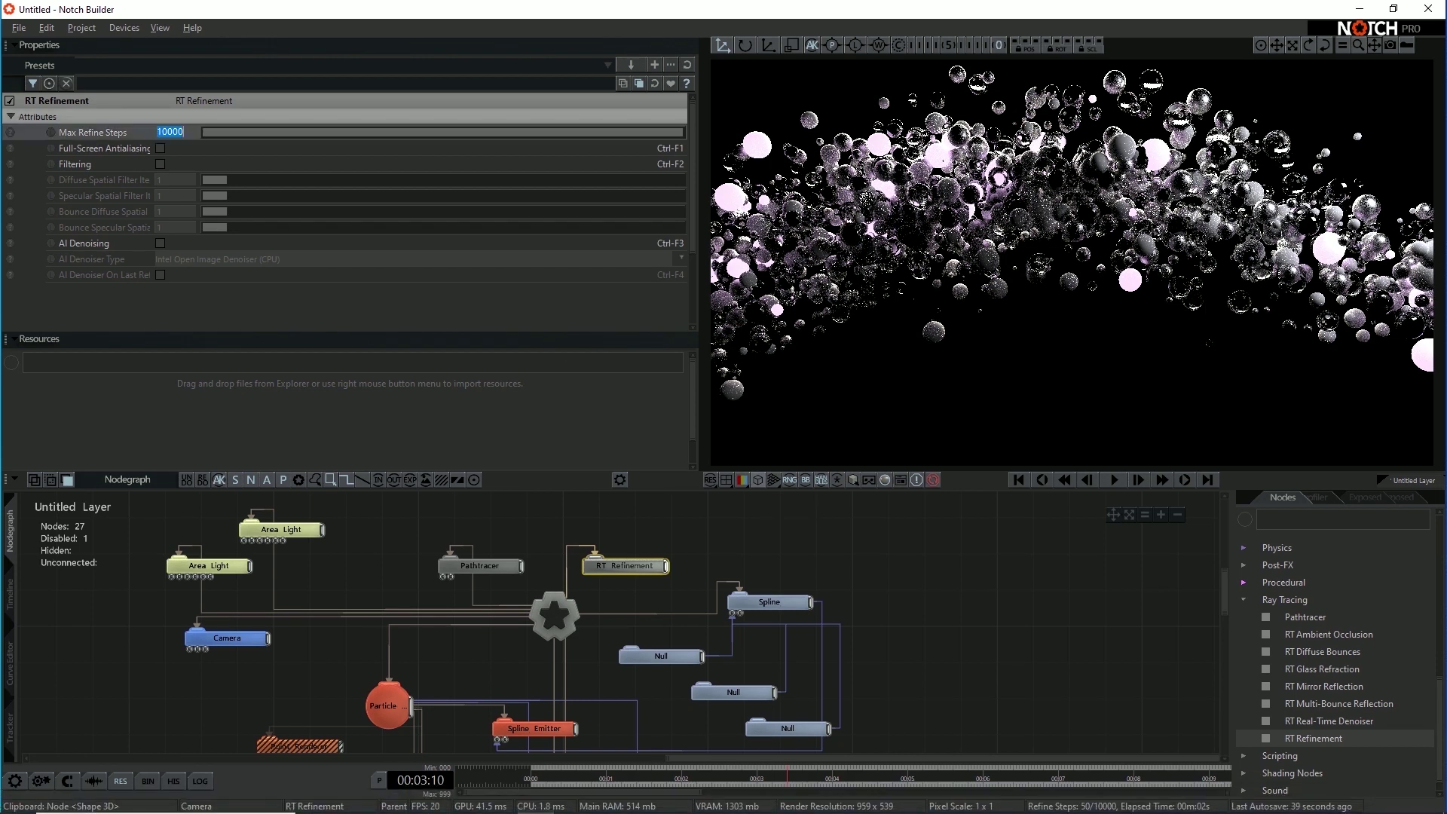
{"action": "type", "text": "200"}
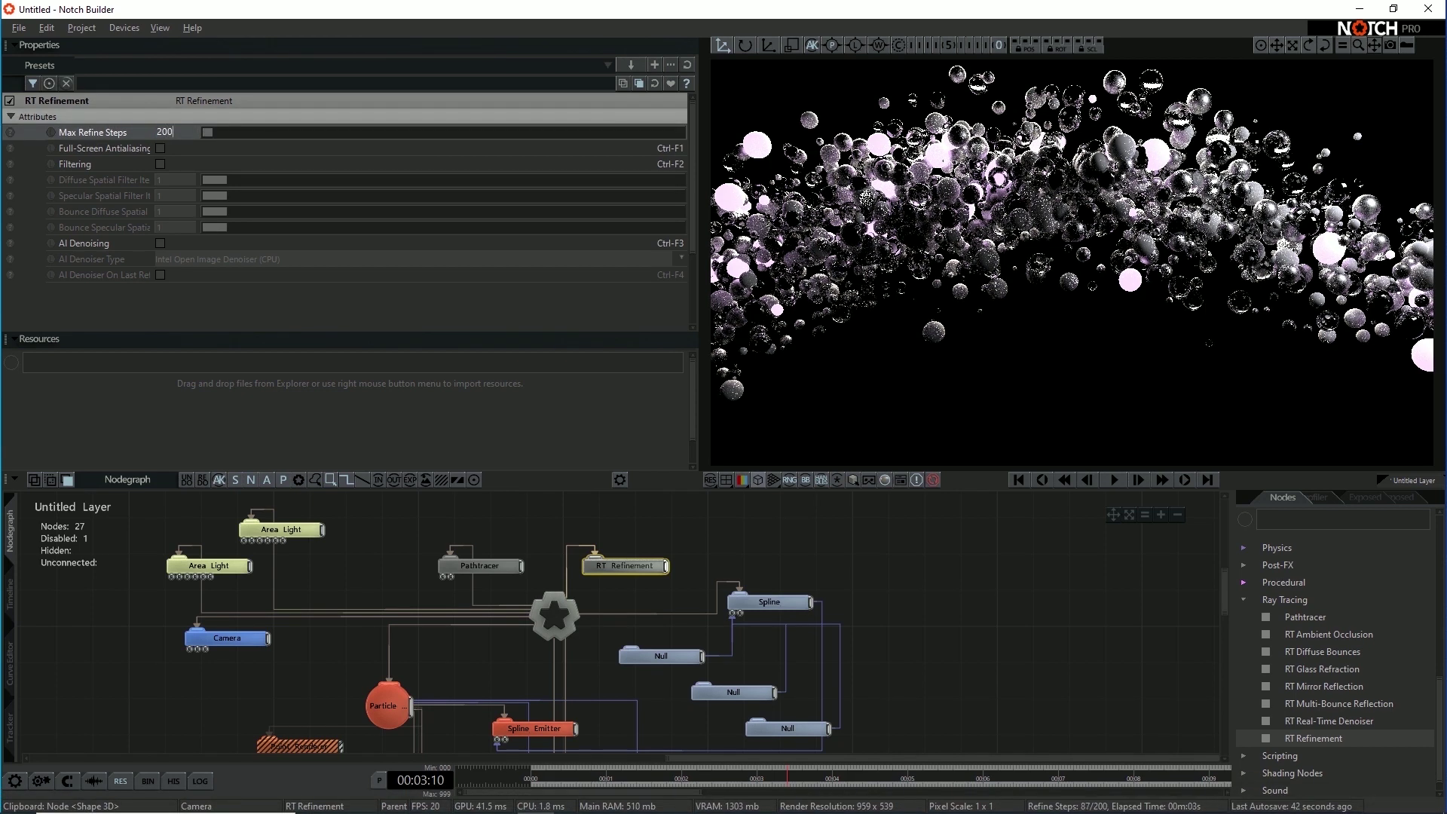
{"action": "key", "text": "Return"}
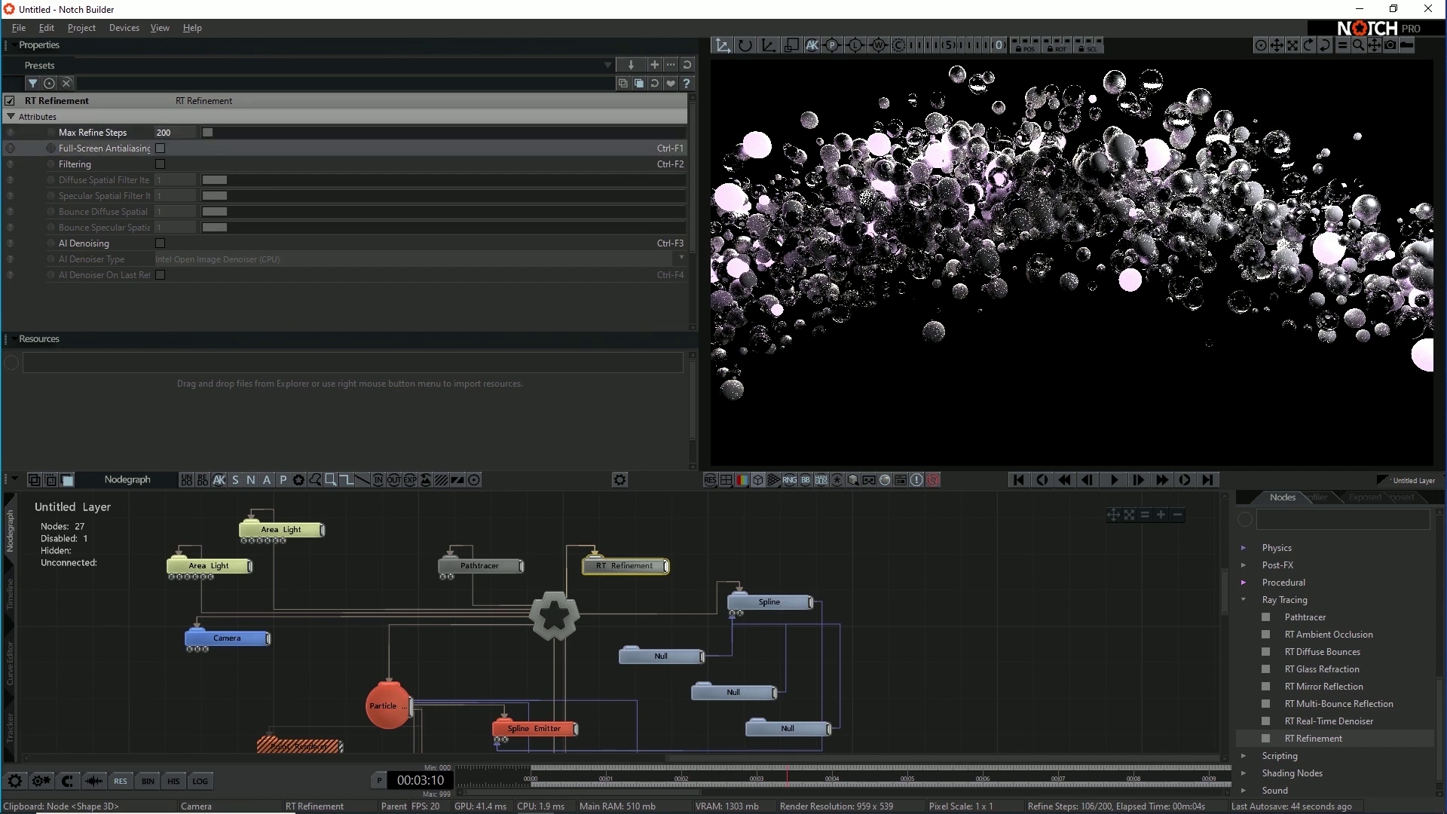
Step: Enable Full-Screen Antialiasing and AI Denoising on the RT Refinement node, toggling the denoising off and on to compare the render
{"action": "left_click", "coordinate": [160, 148]}
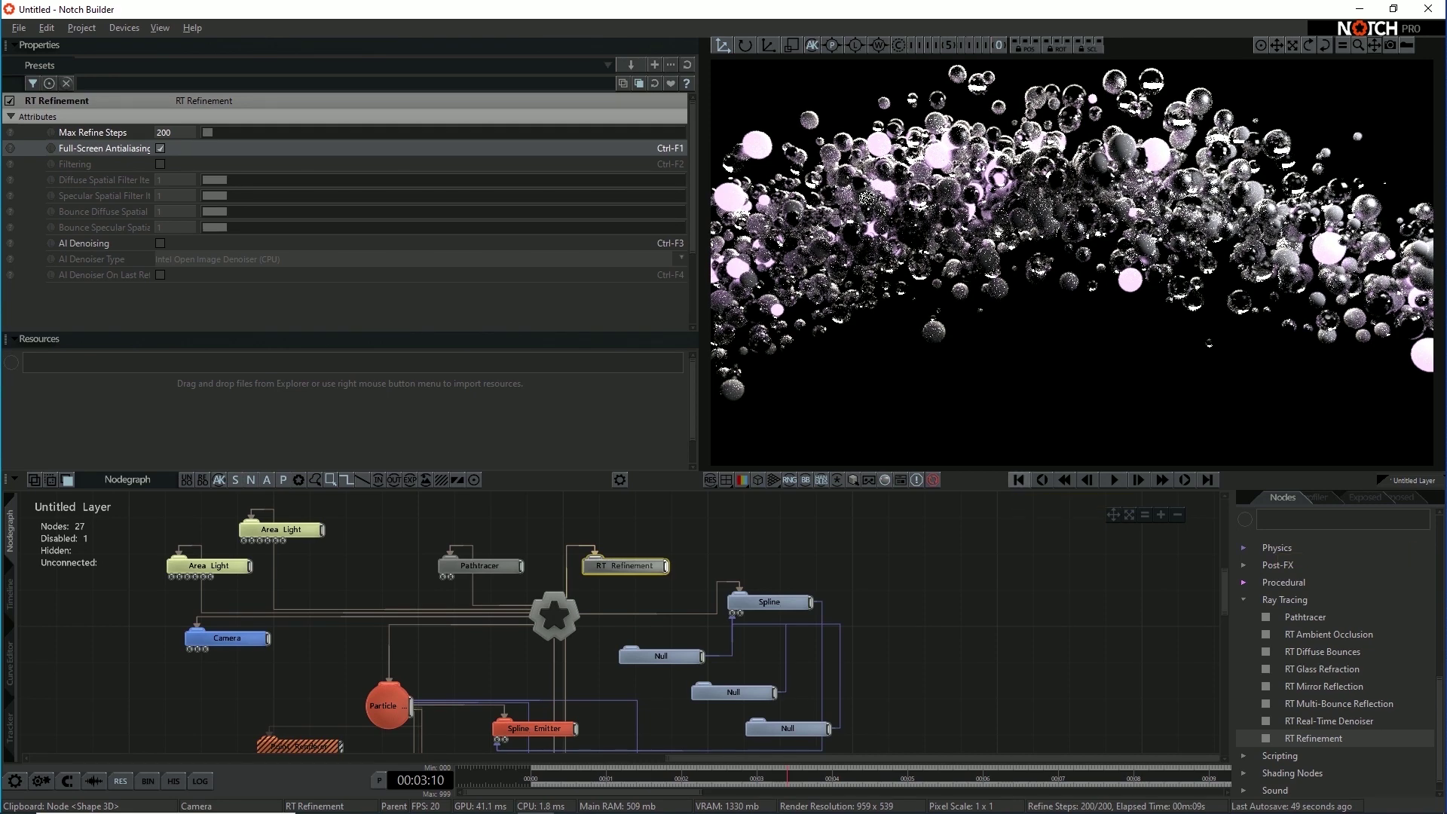
{"action": "key", "text": "ctrl+F3"}
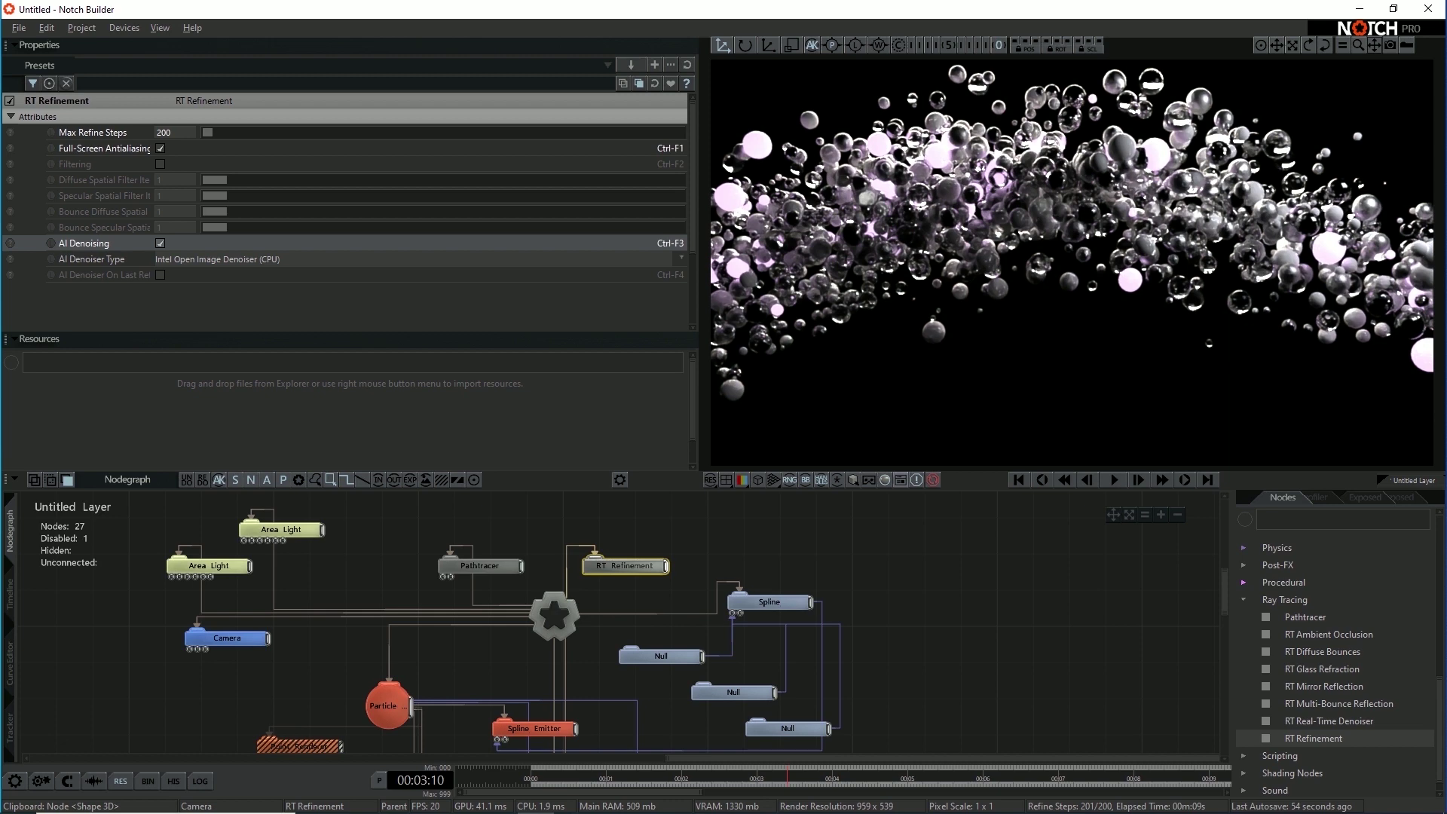
{"action": "key", "text": "ctrl+F3"}
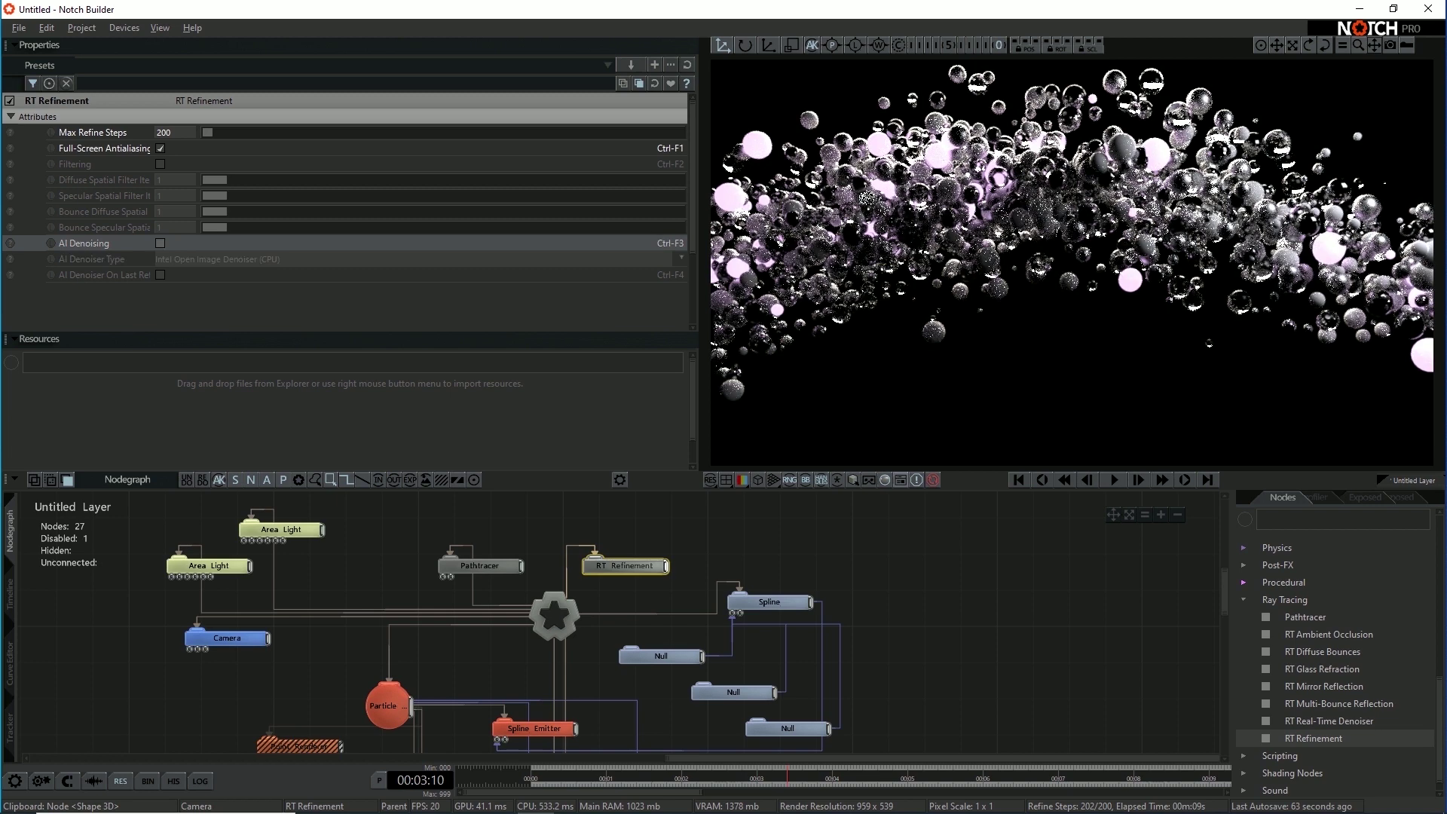
{"action": "key", "text": "ctrl+F3"}
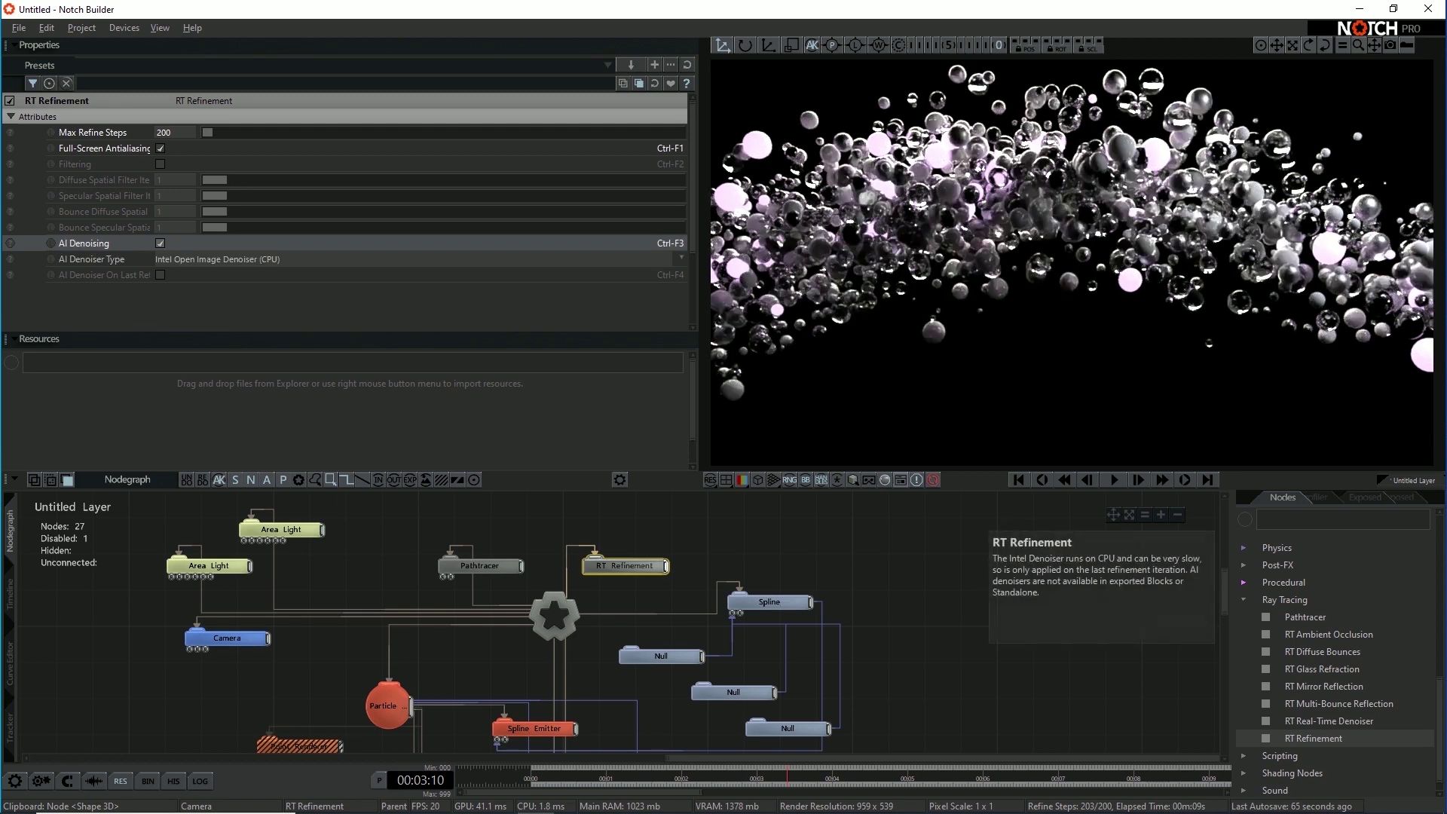
{"action": "key", "text": "ctrl+F3"}
{"action": "key", "text": "ctrl+F3"}
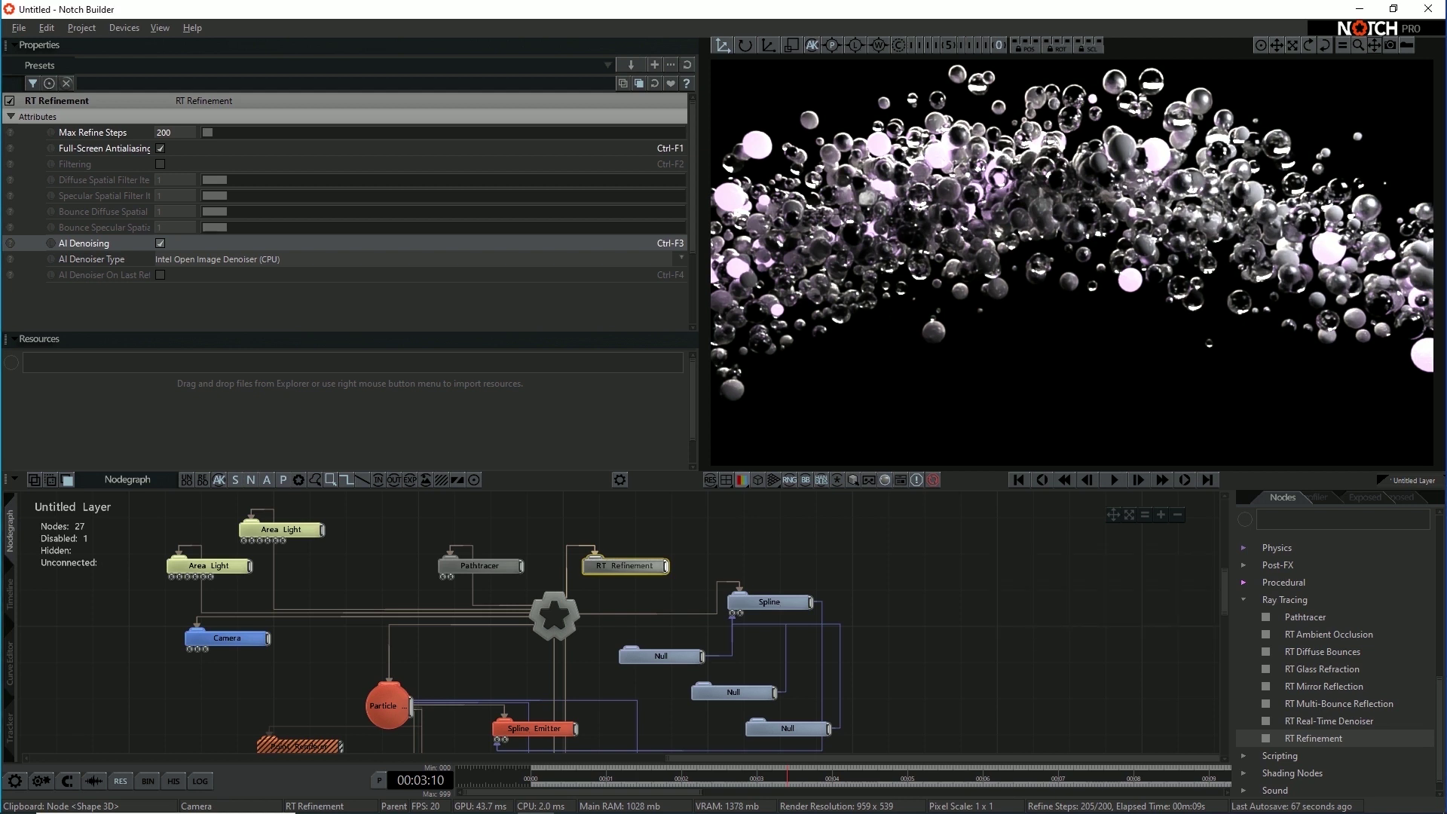
Step: Set the RT Refinement node's Max Refine Steps to 400
{"action": "left_click", "coordinate": [175, 132]}
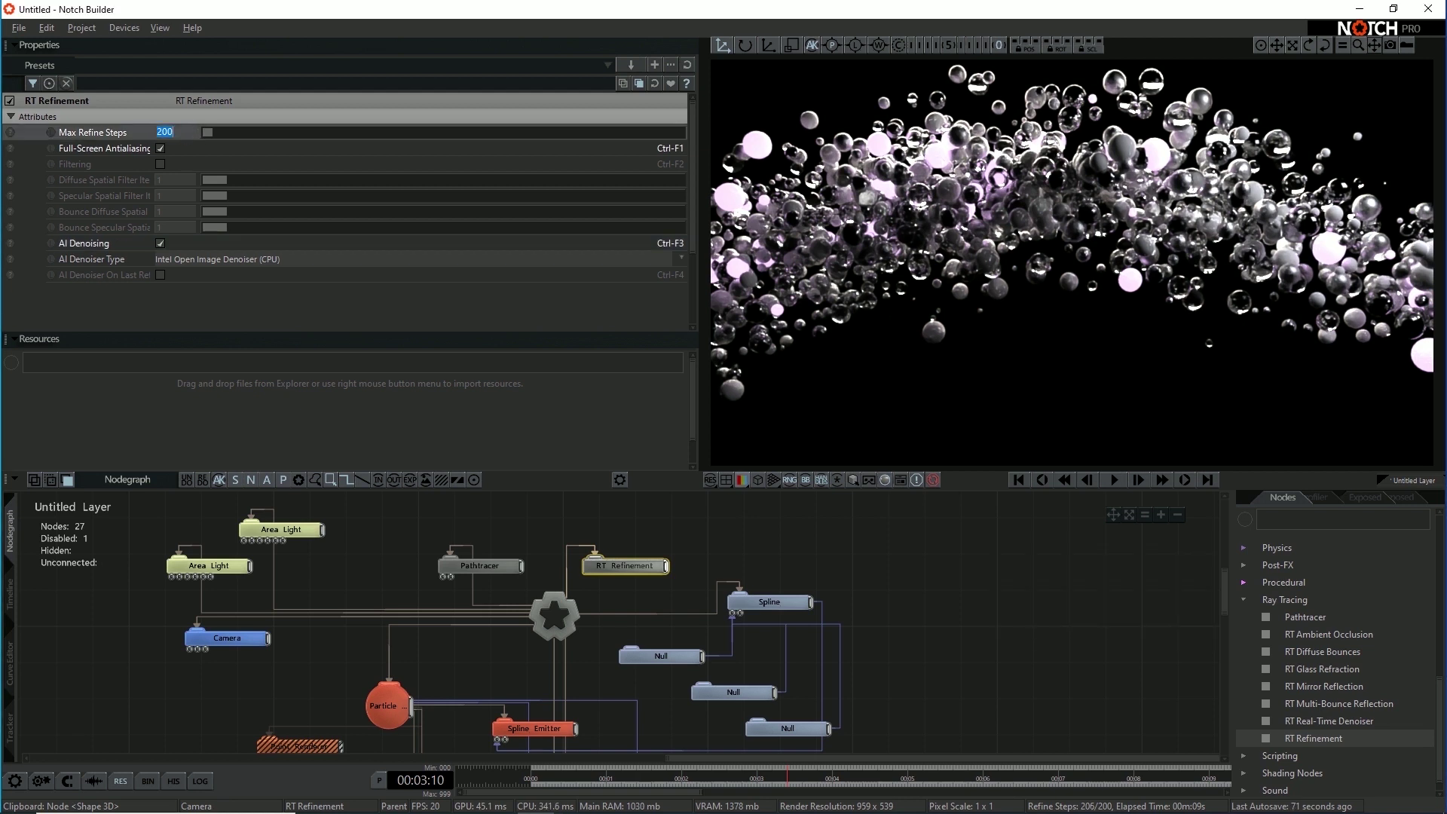
{"action": "left_click", "coordinate": [158, 132]}
{"action": "key", "text": "Delete"}
{"action": "type", "text": "4"}
{"action": "key", "text": "Return"}
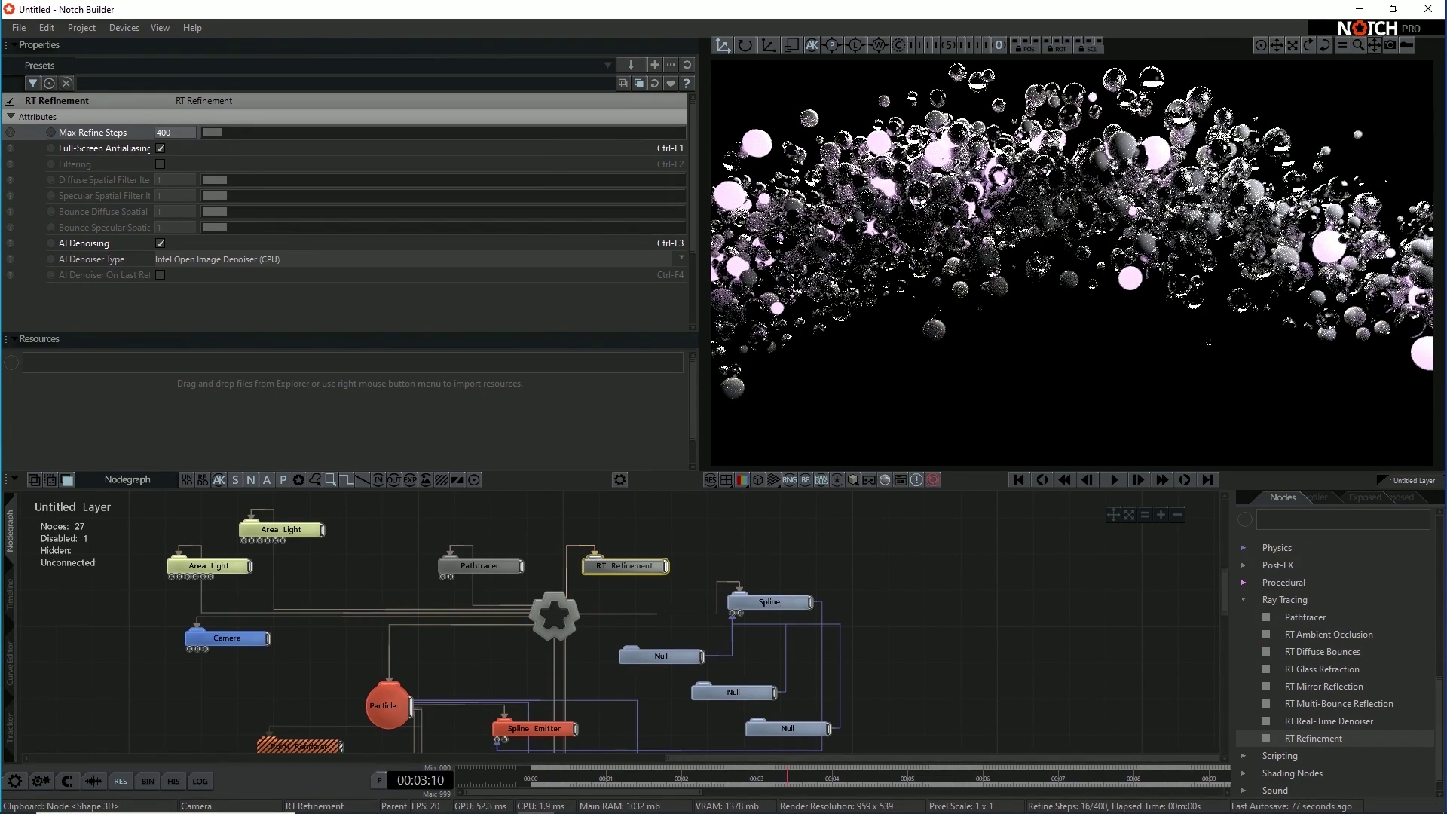
Step: Preview the playback up to 00:07:15 and set the RT Refinement node's Max Refine Steps to 100
{"action": "left_click", "coordinate": [554, 616]}
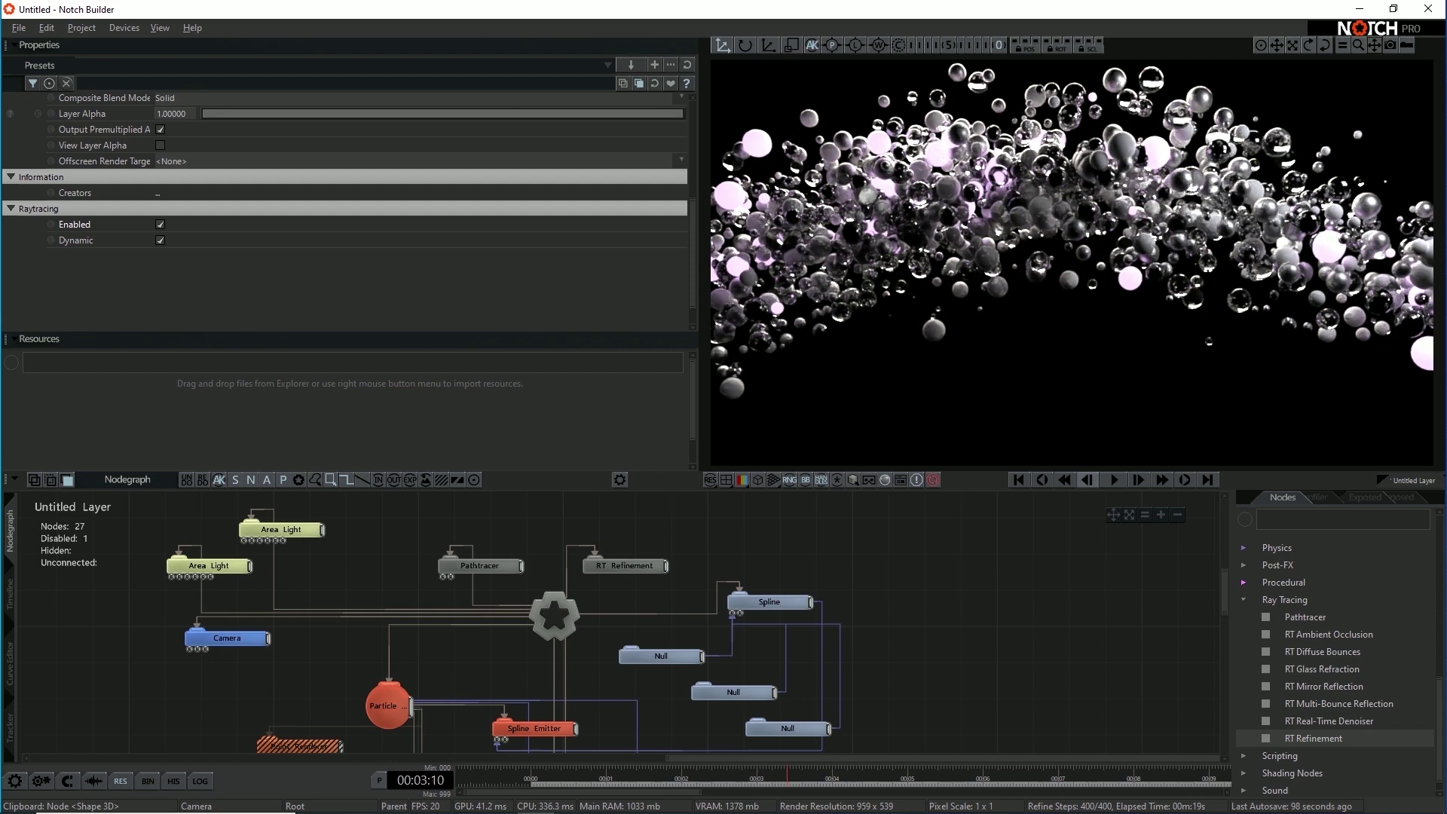
{"action": "key", "text": "space"}
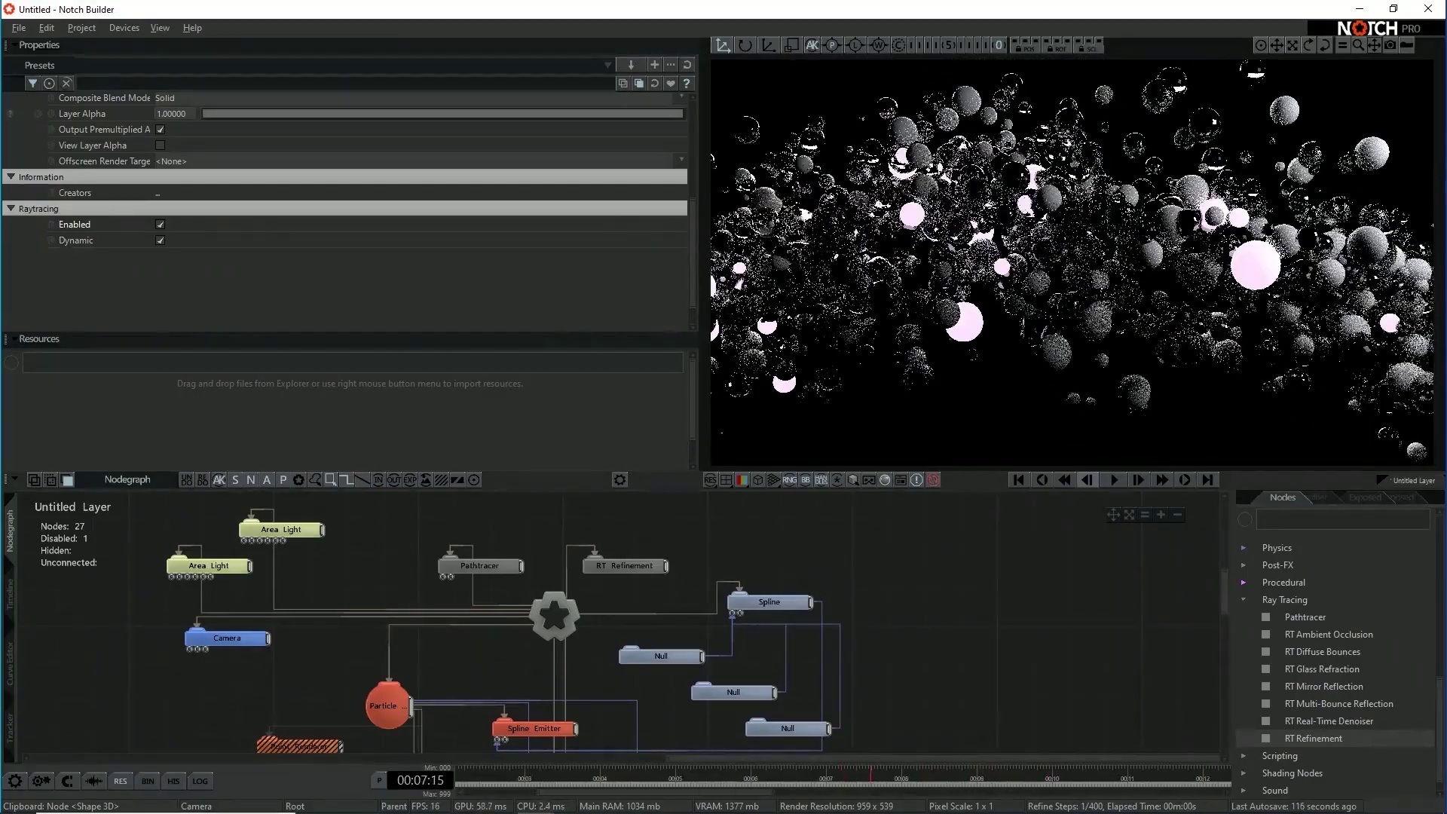
{"action": "scroll", "coordinate": [346, 211], "scroll_direction": "up", "scroll_amount": 3}
{"action": "left_click", "coordinate": [480, 566]}
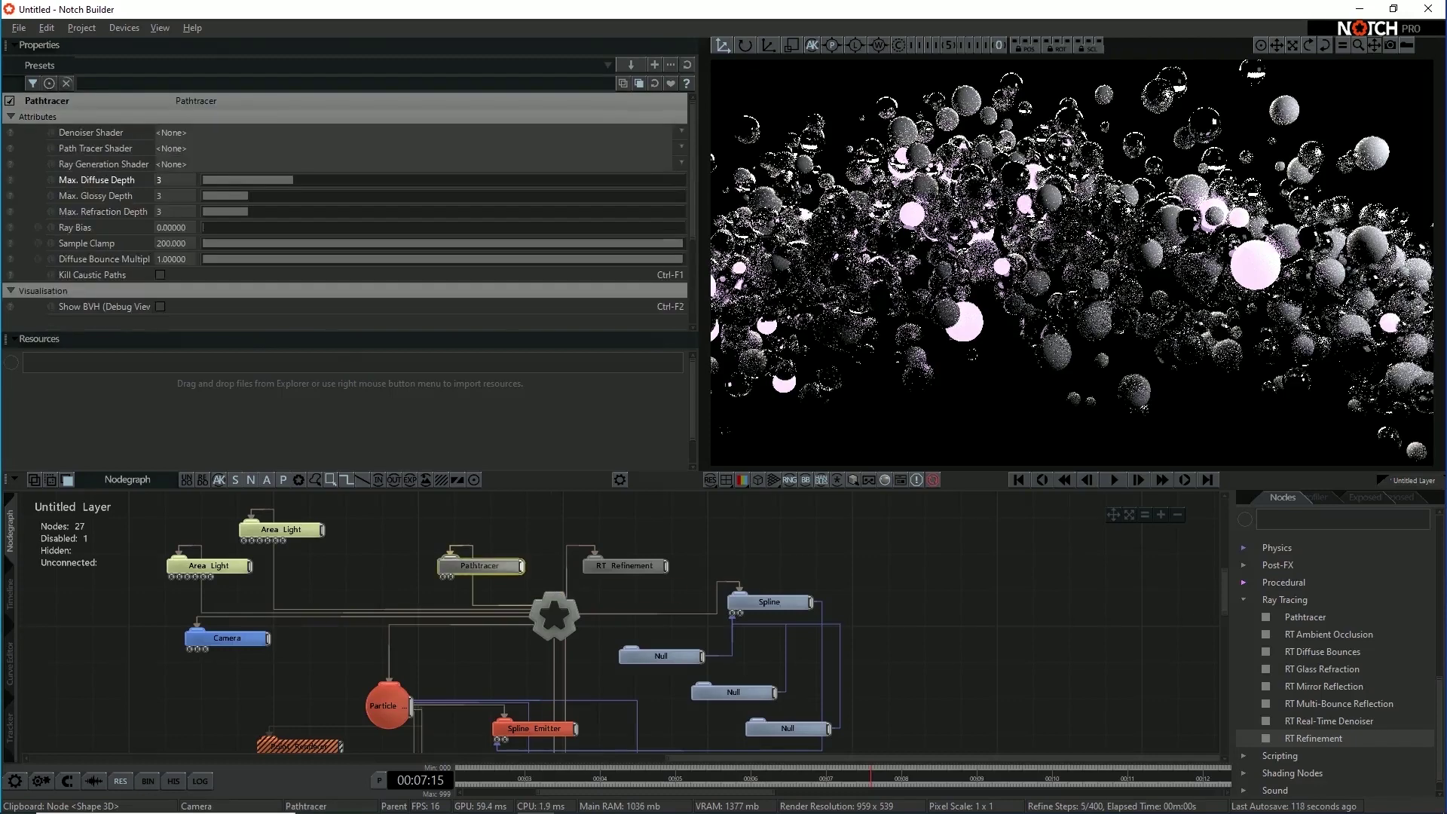
{"action": "left_click", "coordinate": [625, 566]}
{"action": "left_click", "coordinate": [173, 132]}
{"action": "type", "text": "100"}
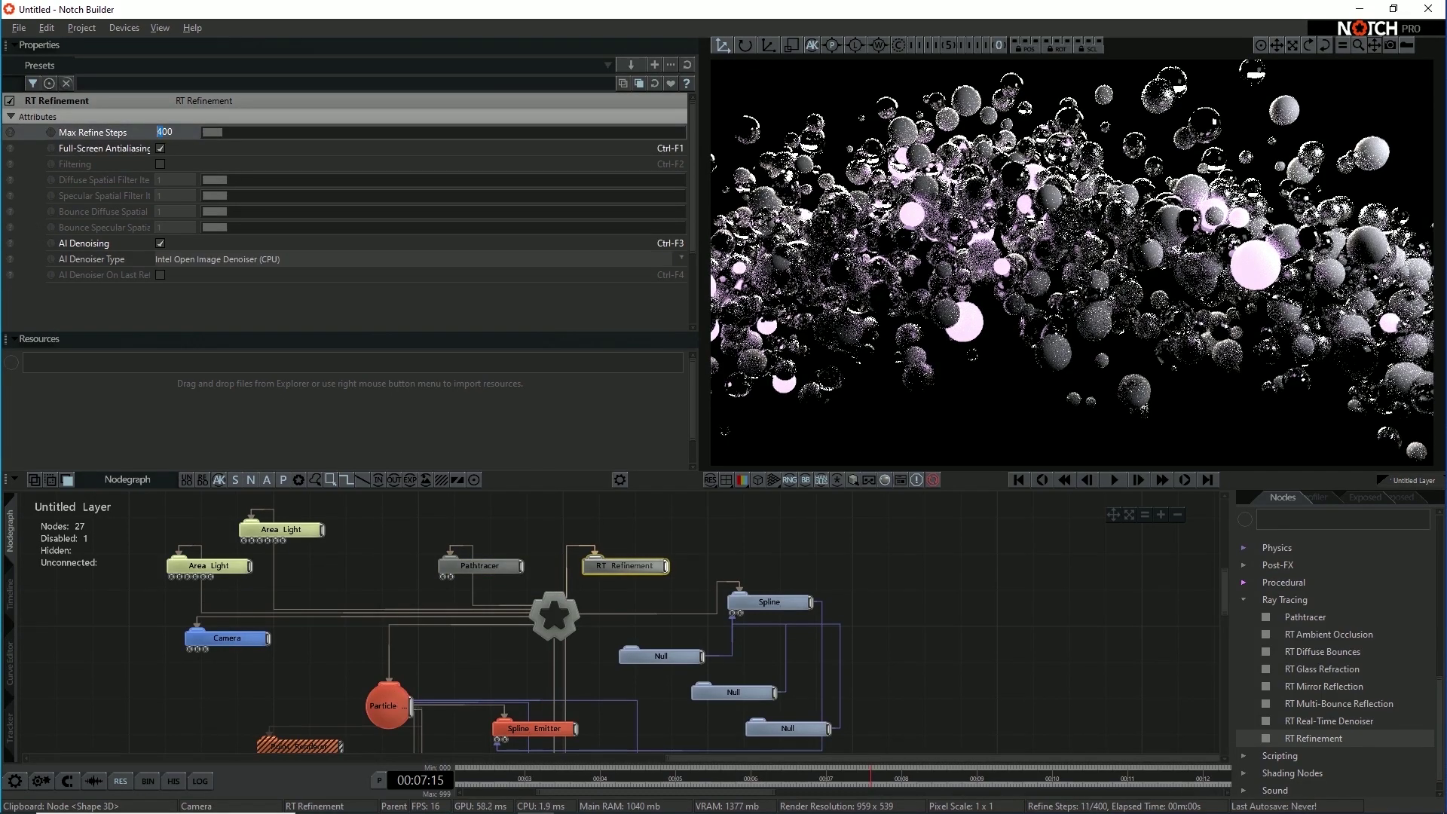
{"action": "key", "text": "Return"}
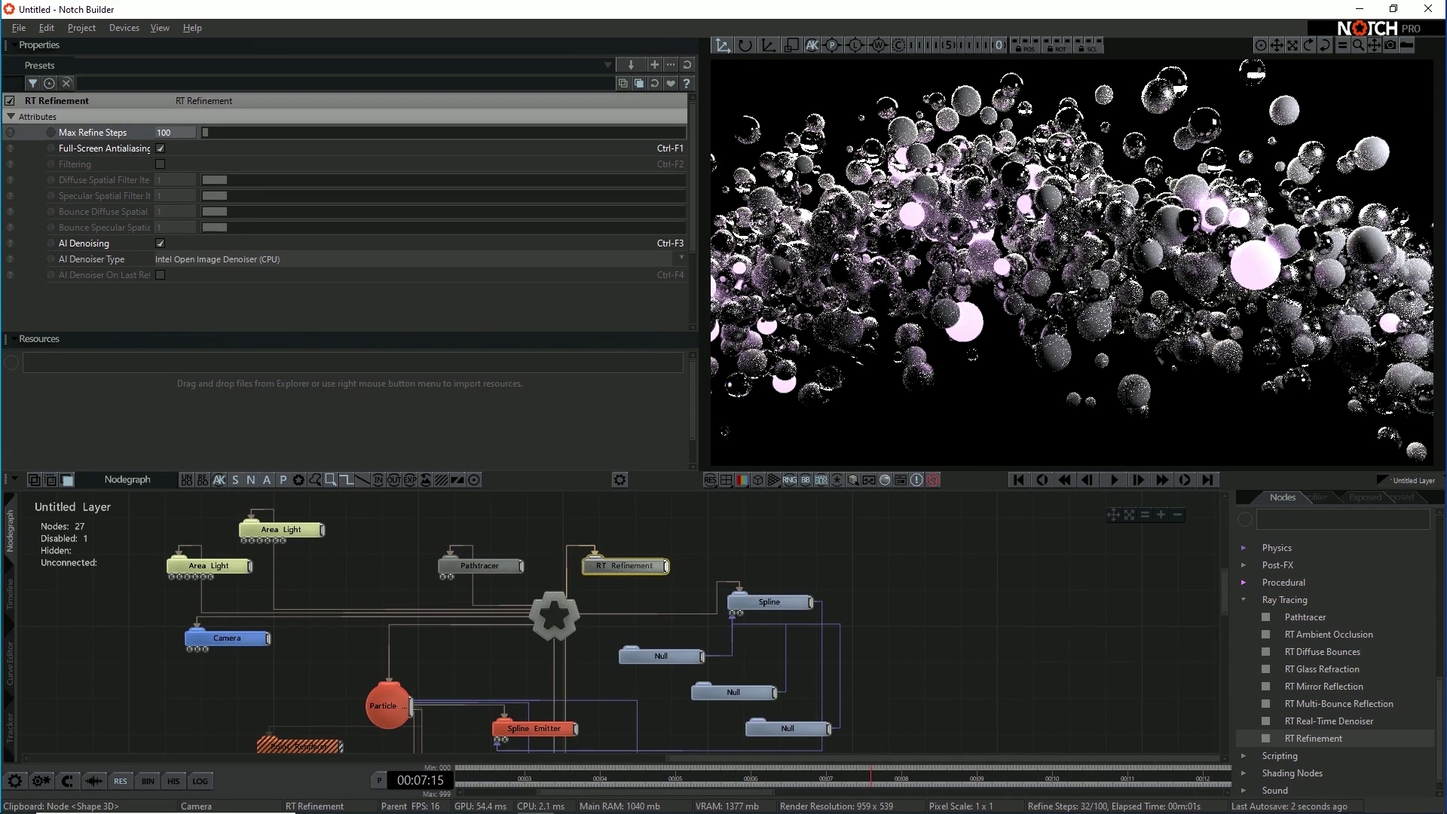